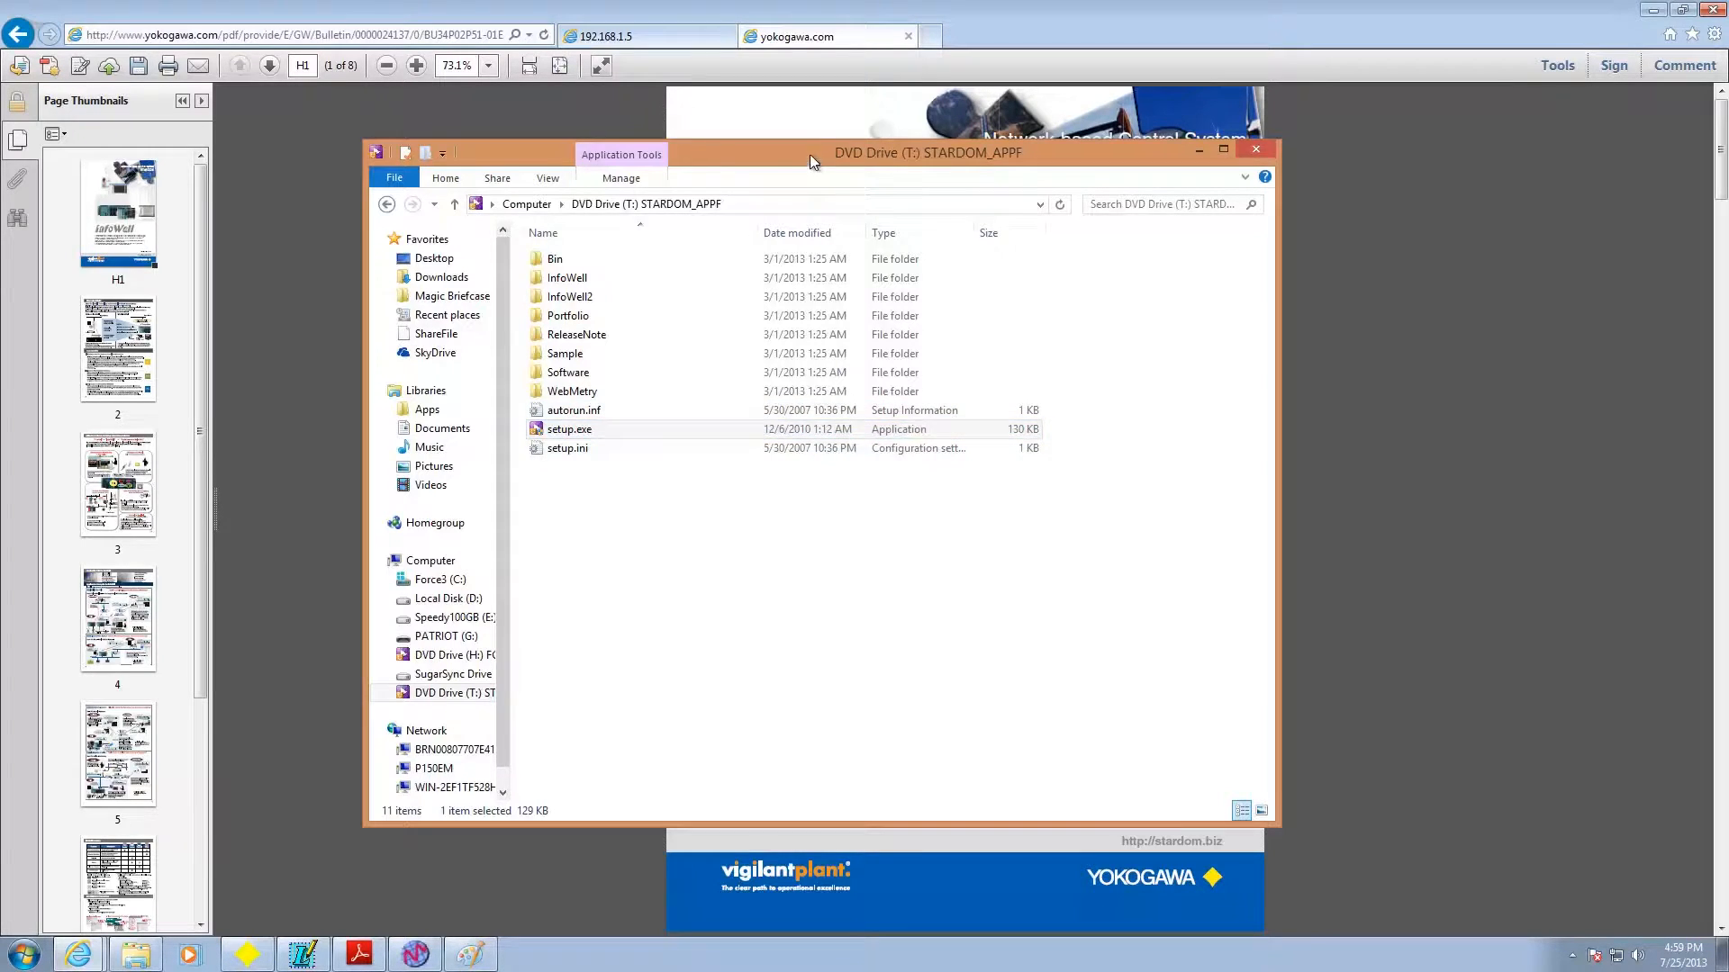
# Step: Review the InfoWell installation menu screenshot in Paint and the InfoWell Logging Portfolio user's manual in Adobe Reader
pyautogui.moveTo(808, 155); pyautogui.dragTo(0, 166)
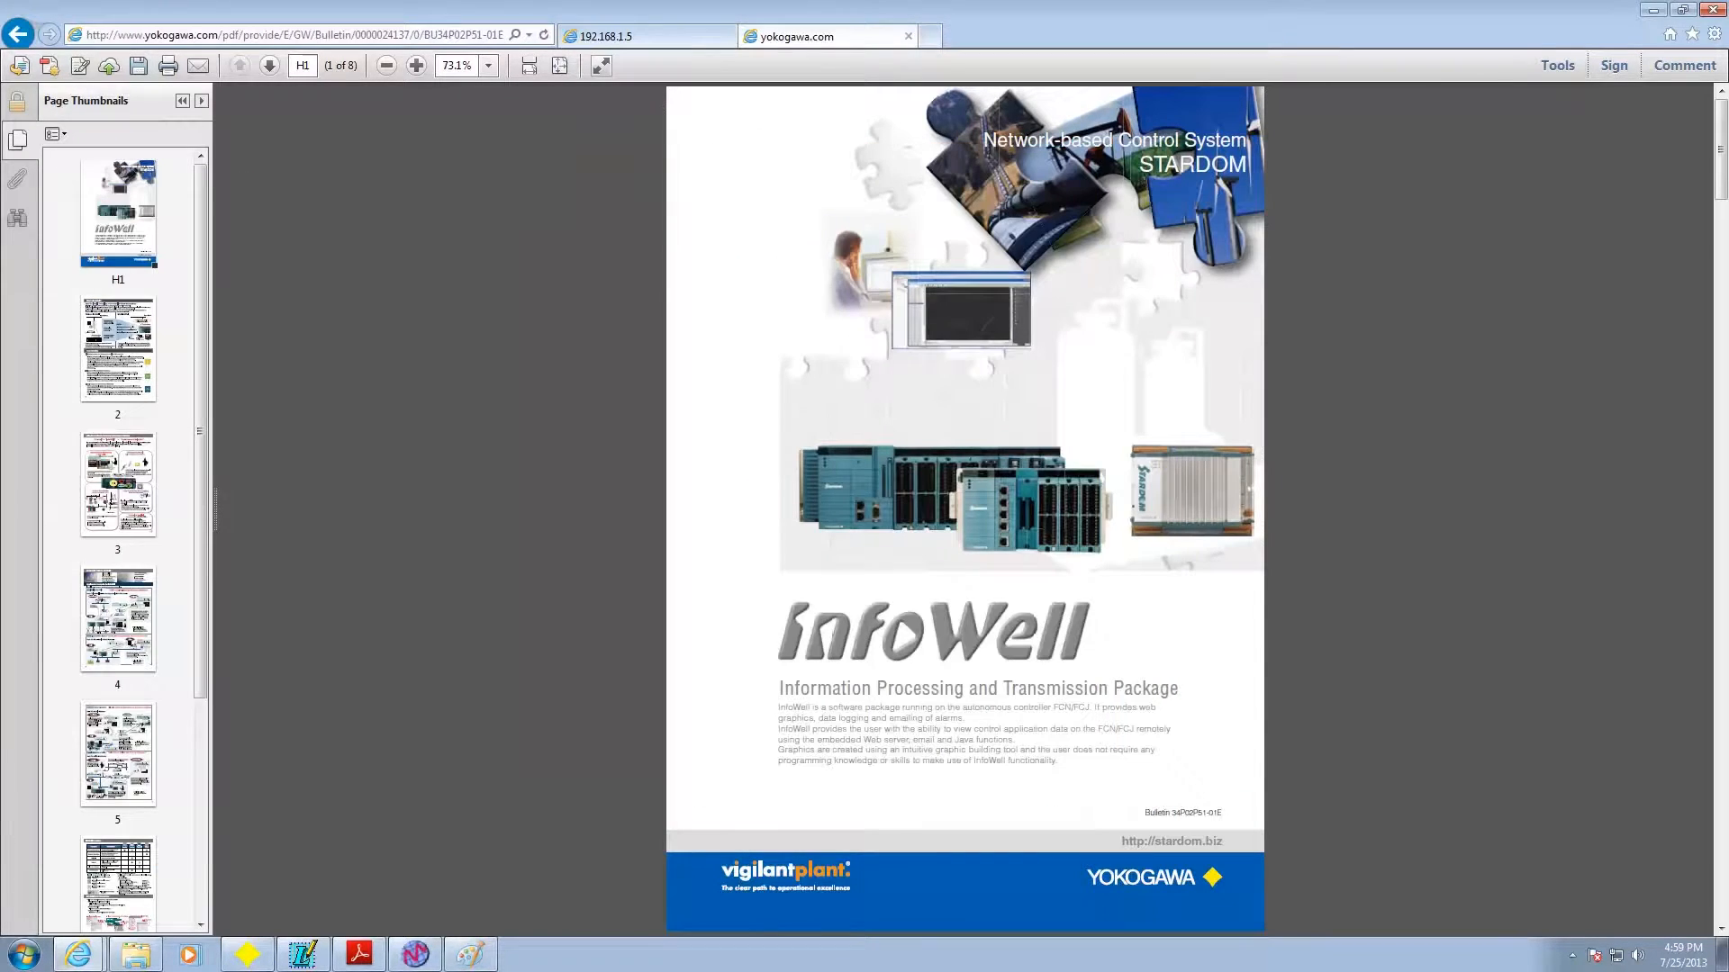
pyautogui.click(470, 954)
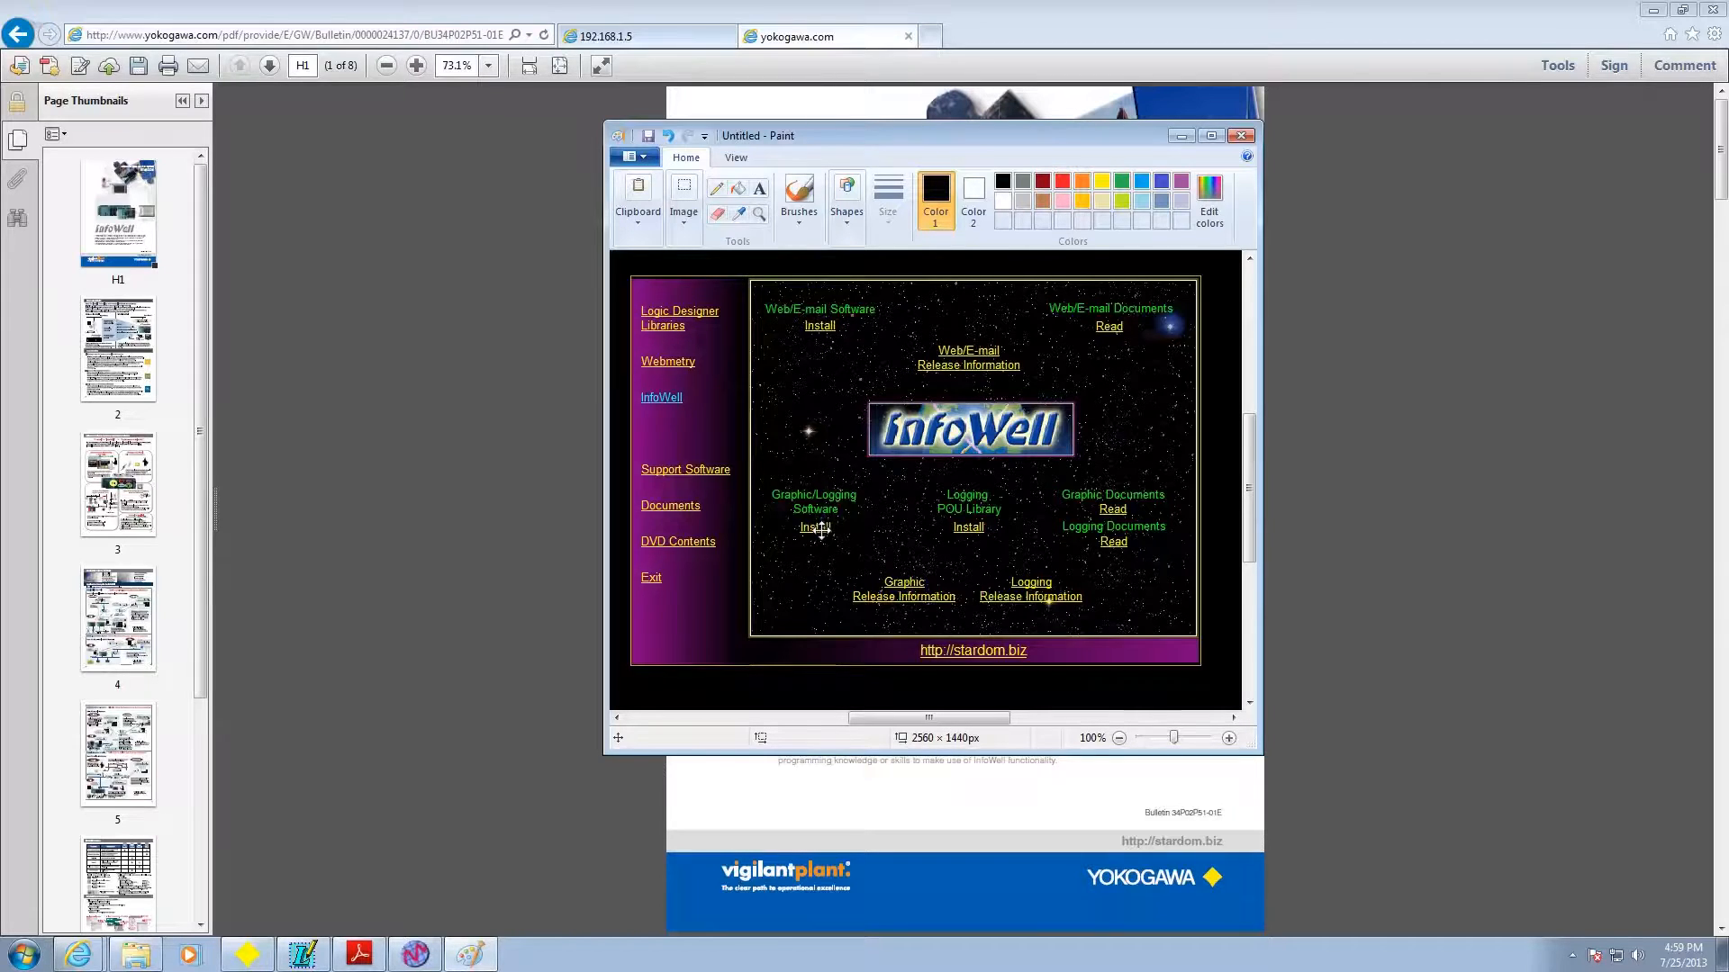
pyautogui.click(1181, 136)
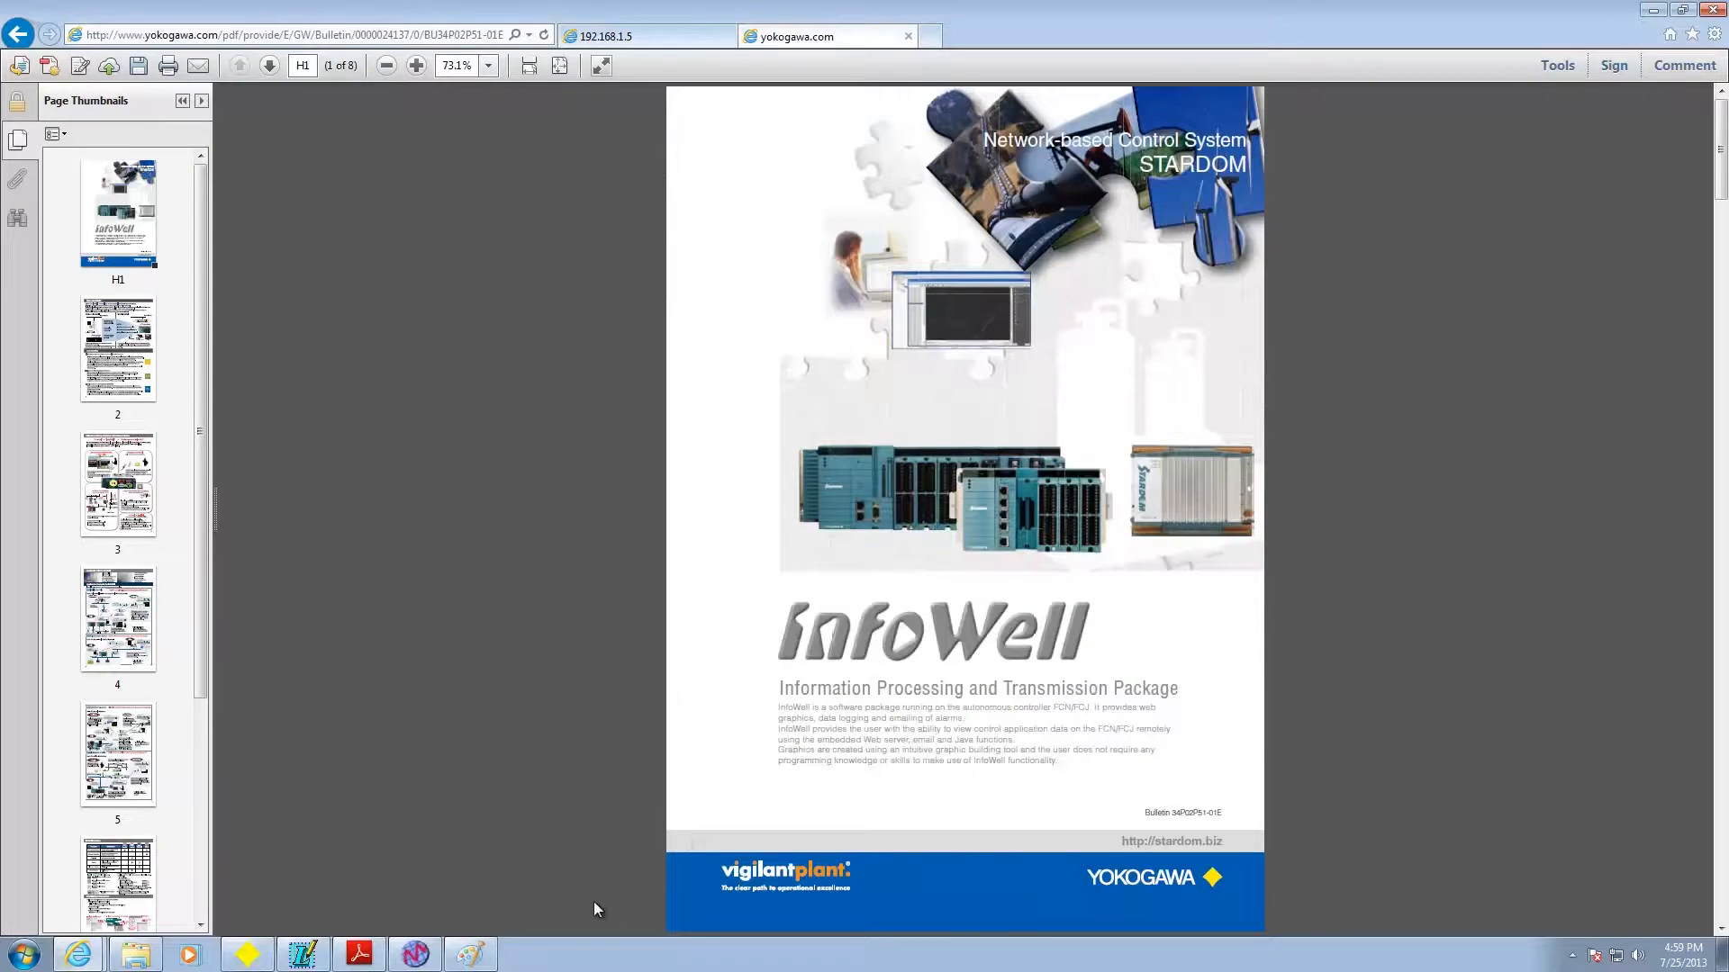
pyautogui.click(371, 952)
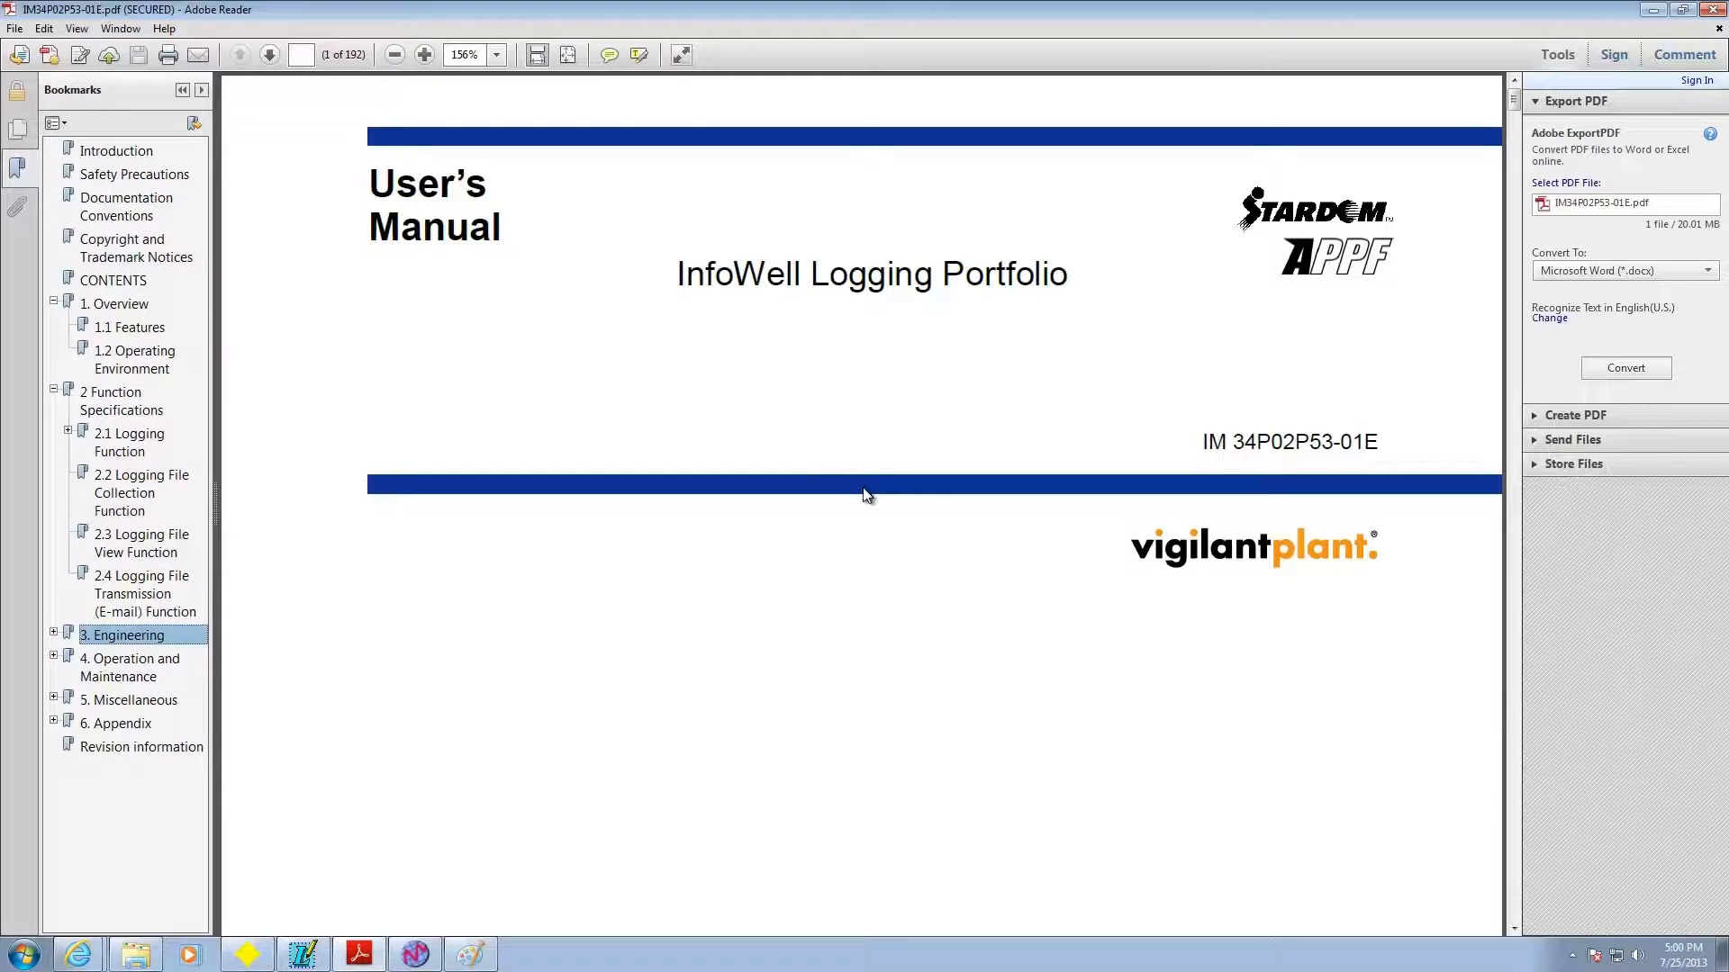
pyautogui.click(1652, 11)
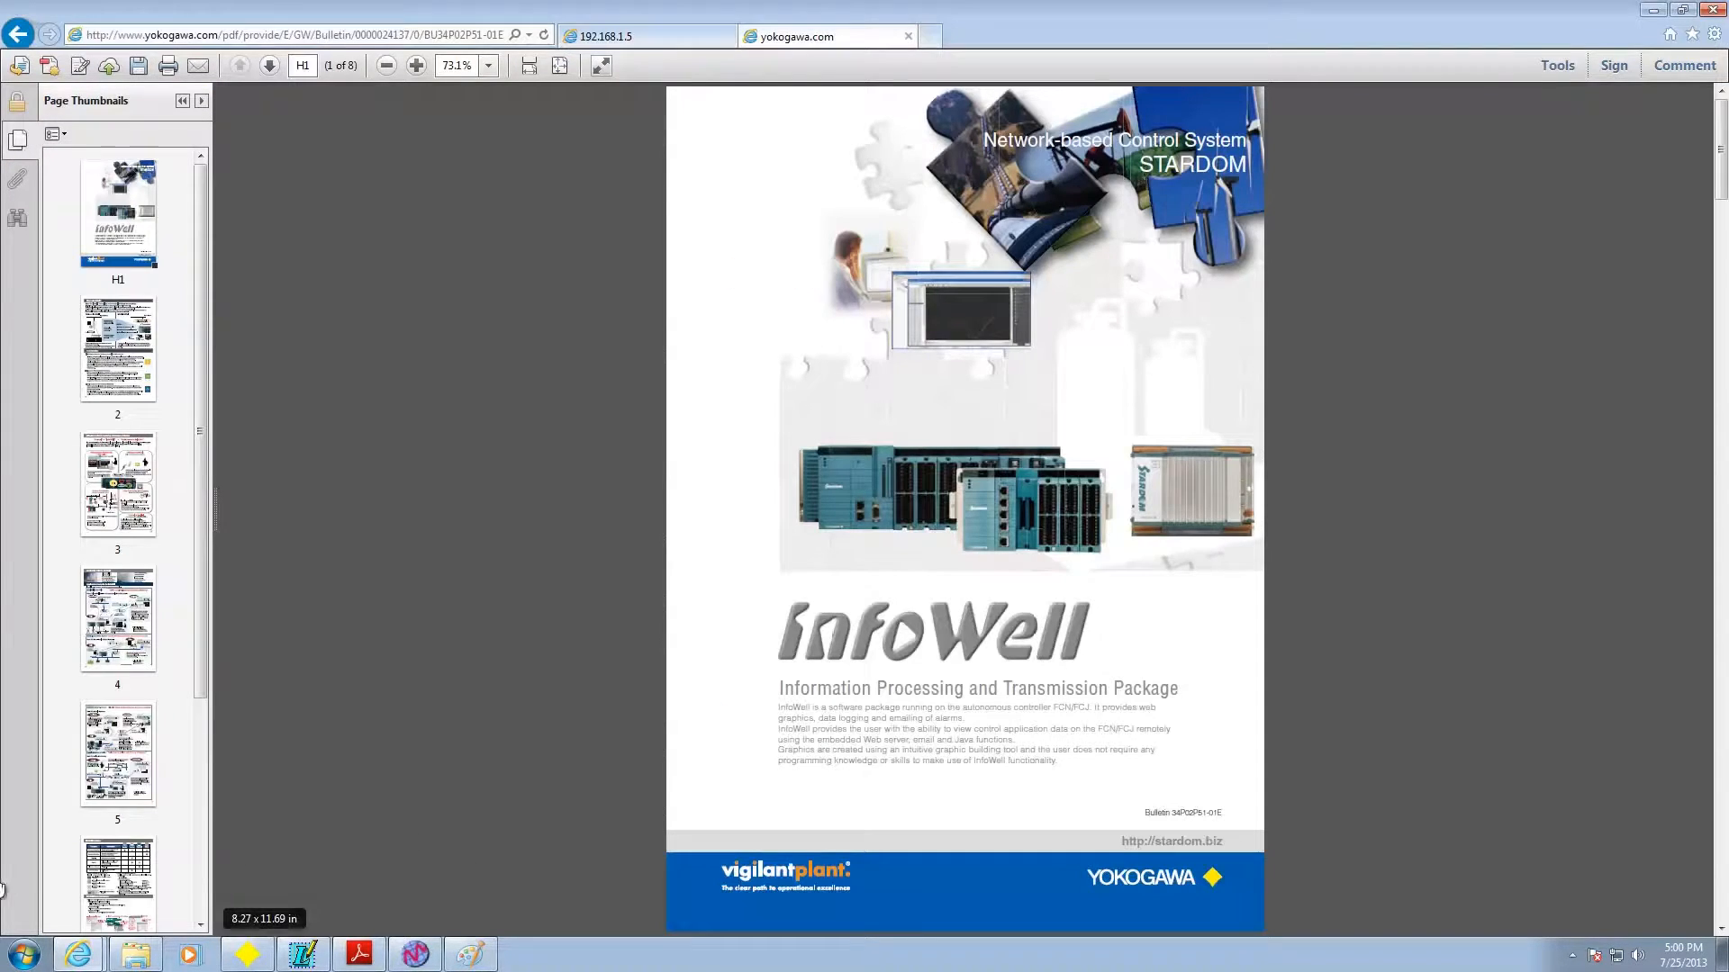
# Step: Connect to the controller at 192.168.1.5 in Resource Configurator, inspect its CPU module configuration, and close the program
pyautogui.click(25, 956)
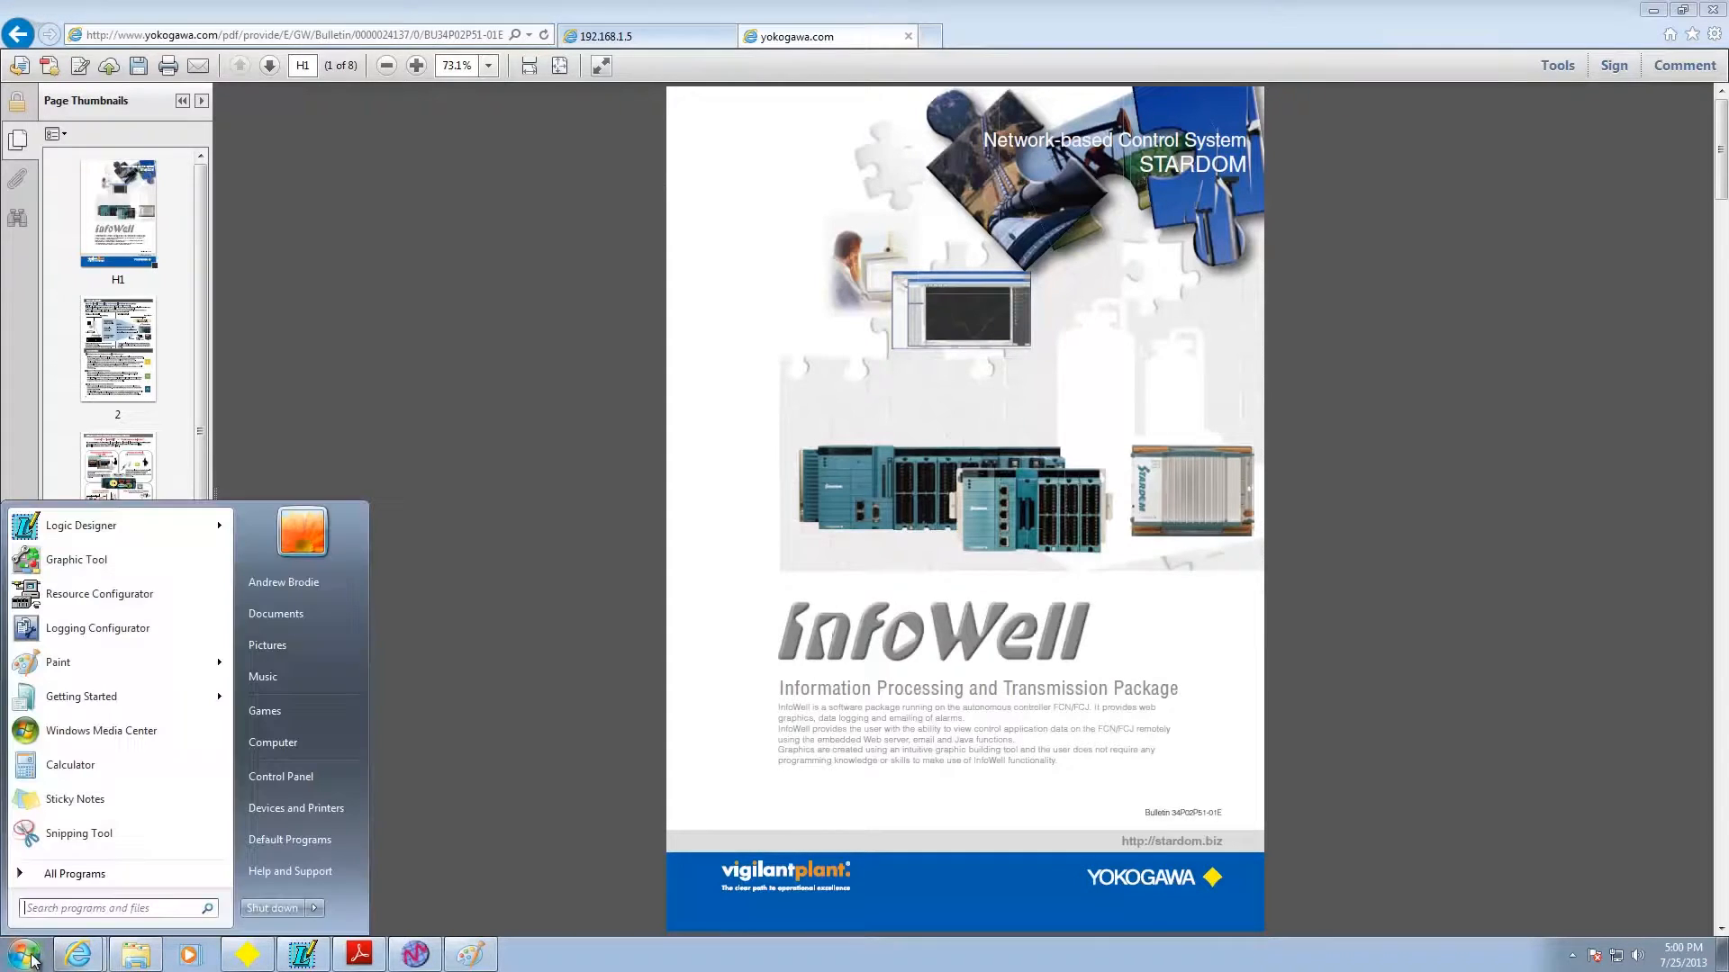
pyautogui.click(142, 596)
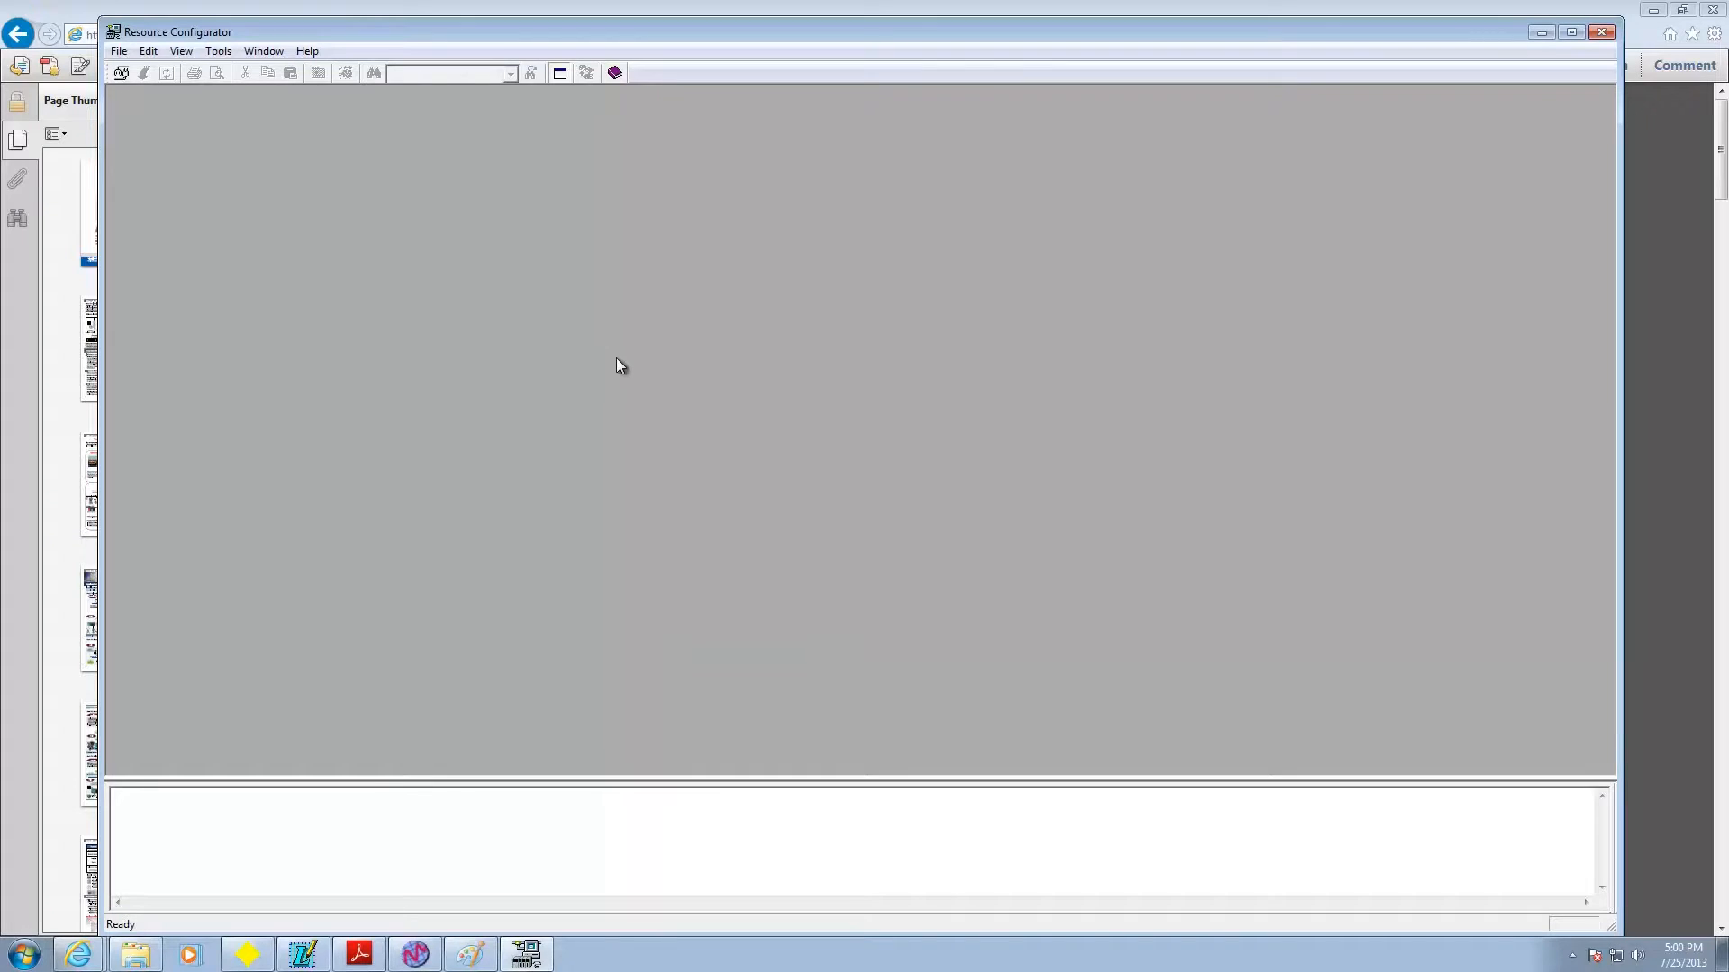
pyautogui.click(119, 51)
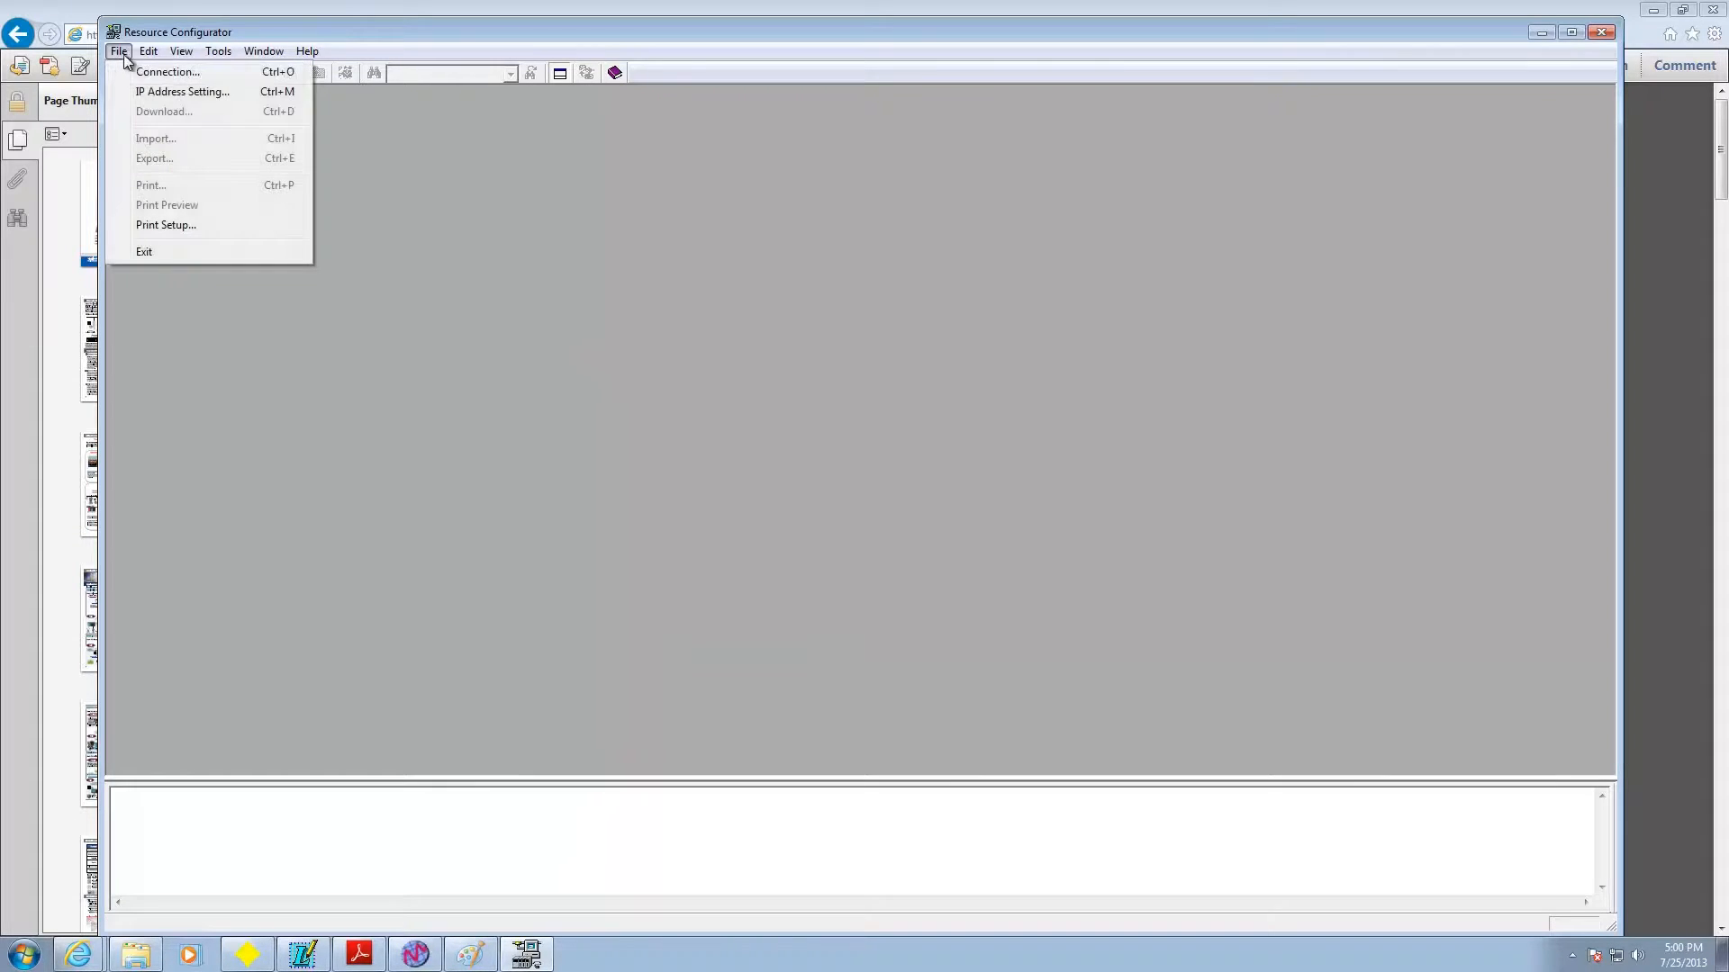
pyautogui.click(175, 78)
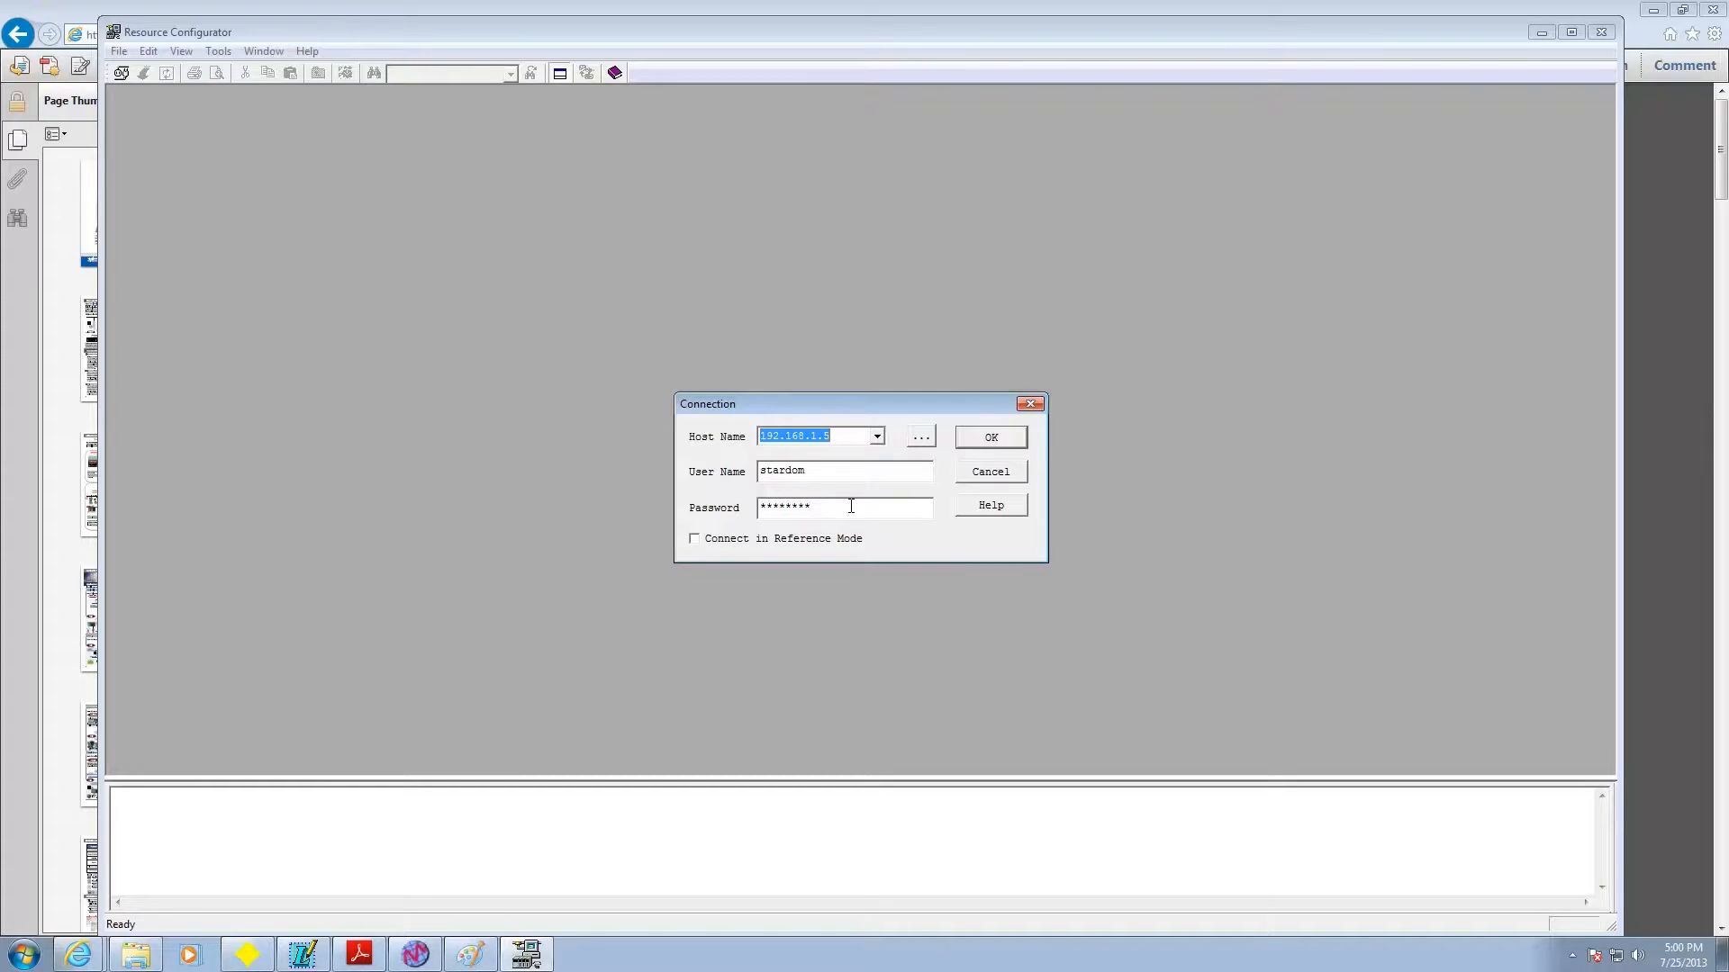
pyautogui.click(1004, 441)
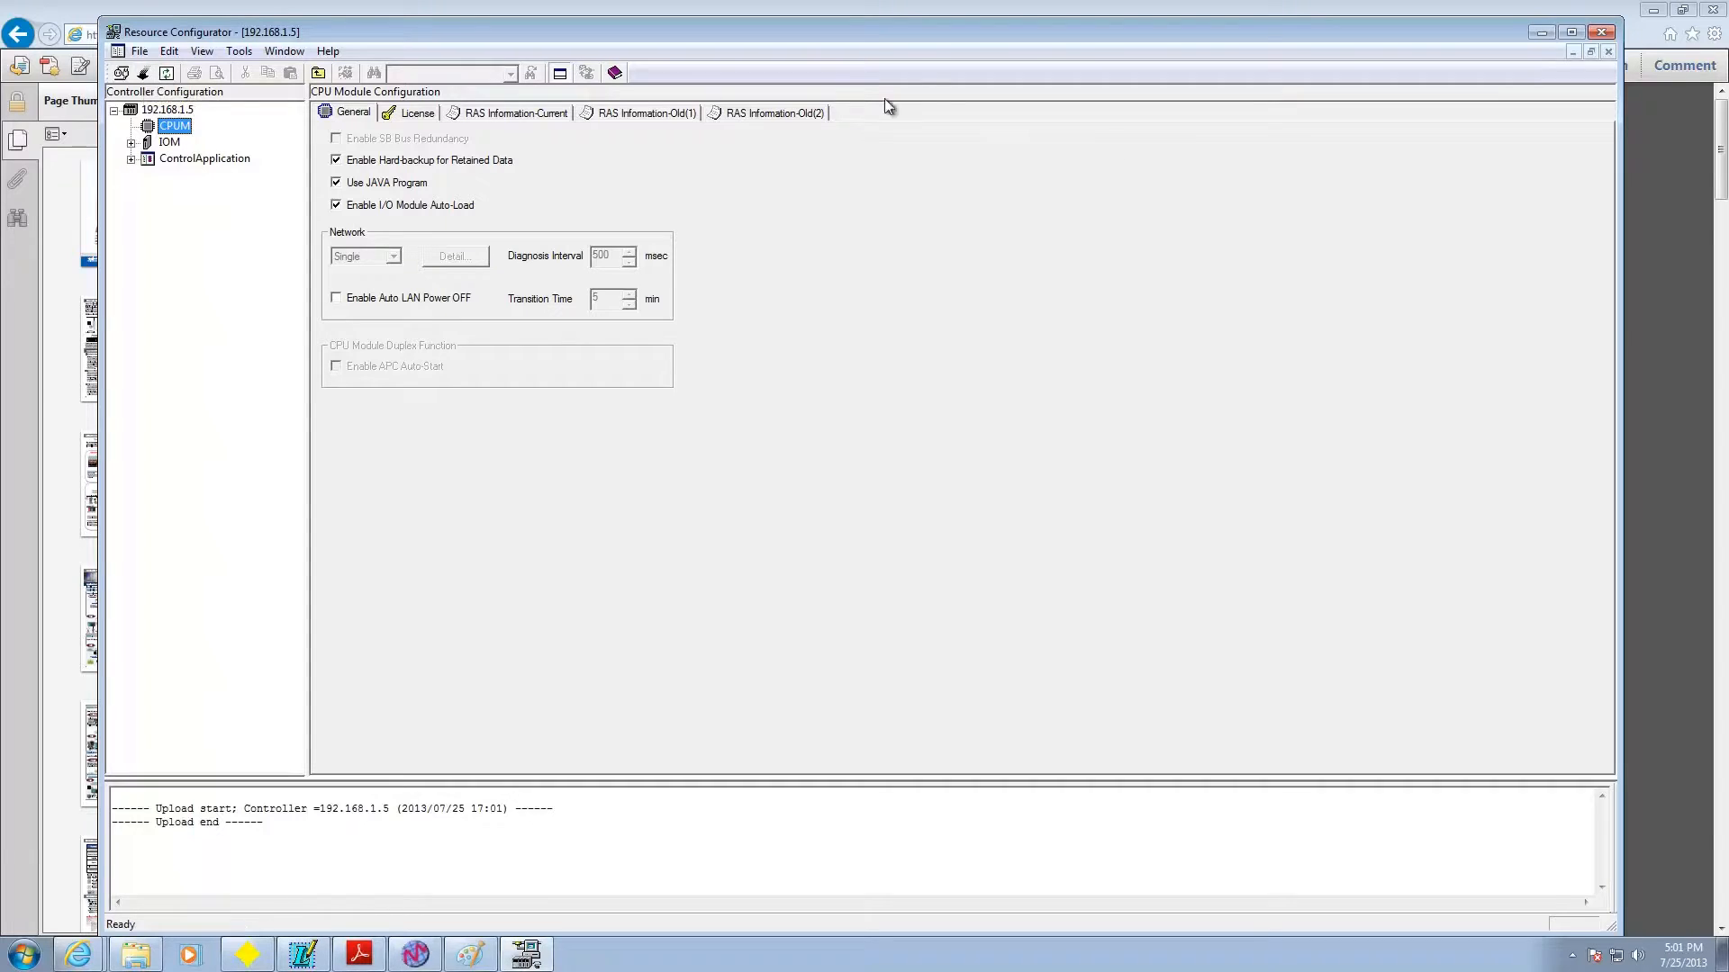
pyautogui.click(1601, 33)
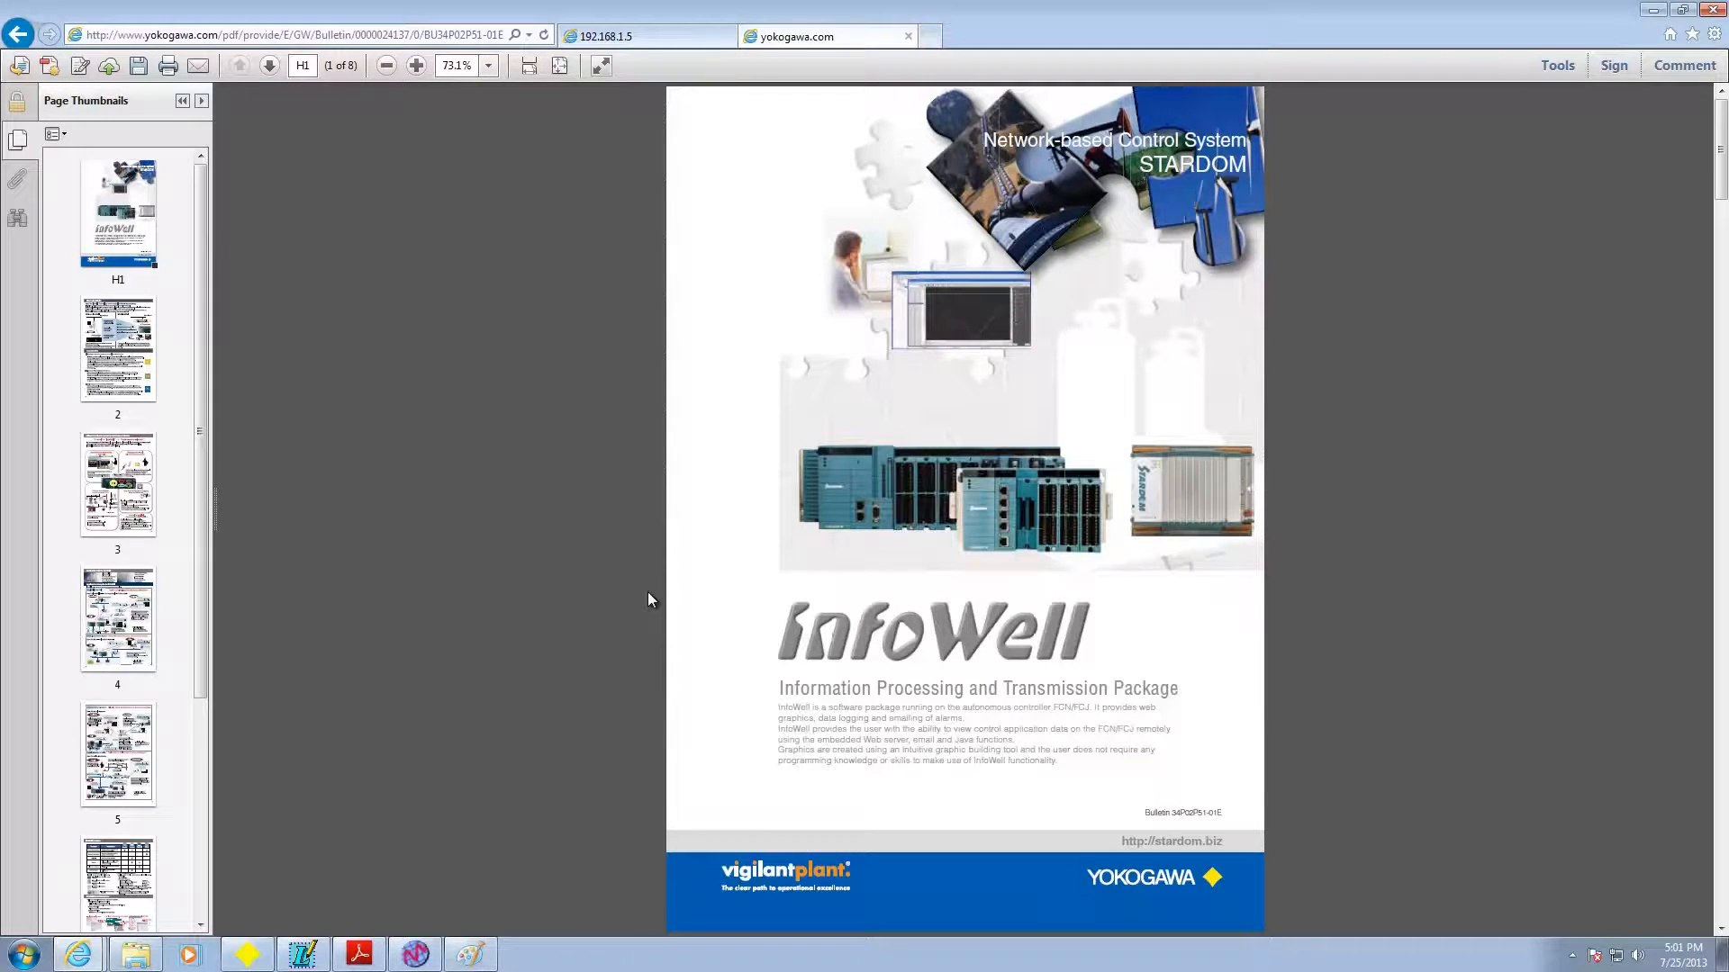
# Step: View the YOKOGAWA InfoWell Setup folder and open the controller's web directory at 192.168.1.5 in a new browser tab
pyautogui.click(135, 955)
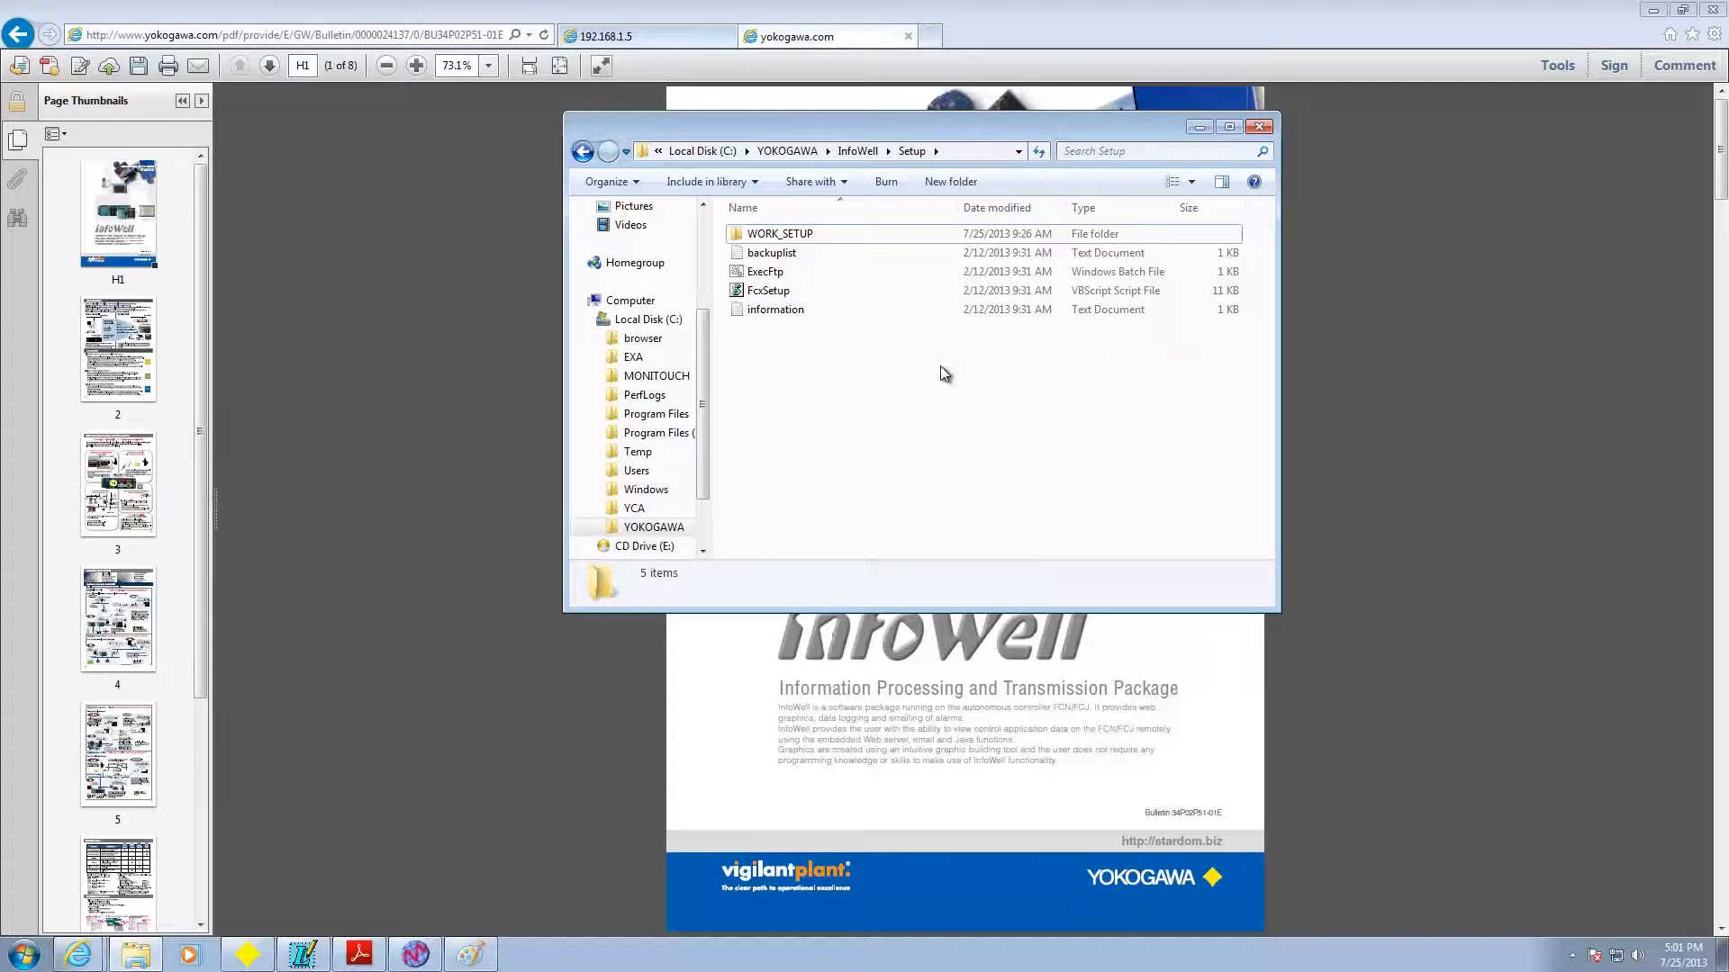
pyautogui.click(932, 35)
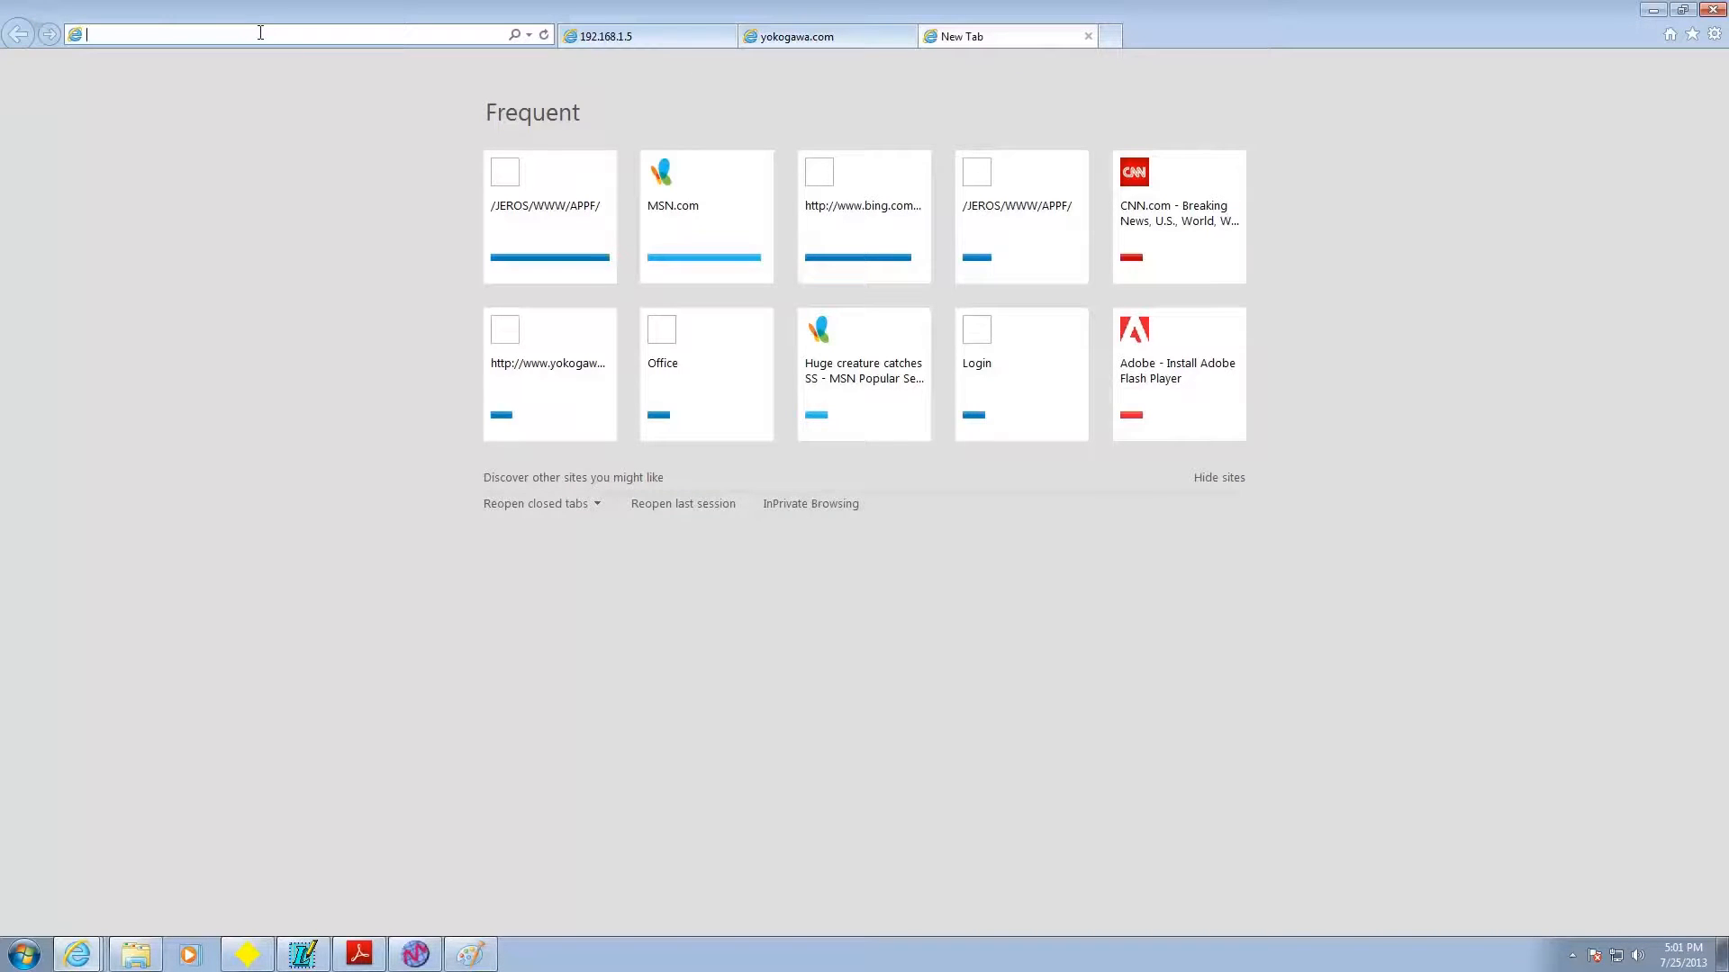
pyautogui.write('192.168')
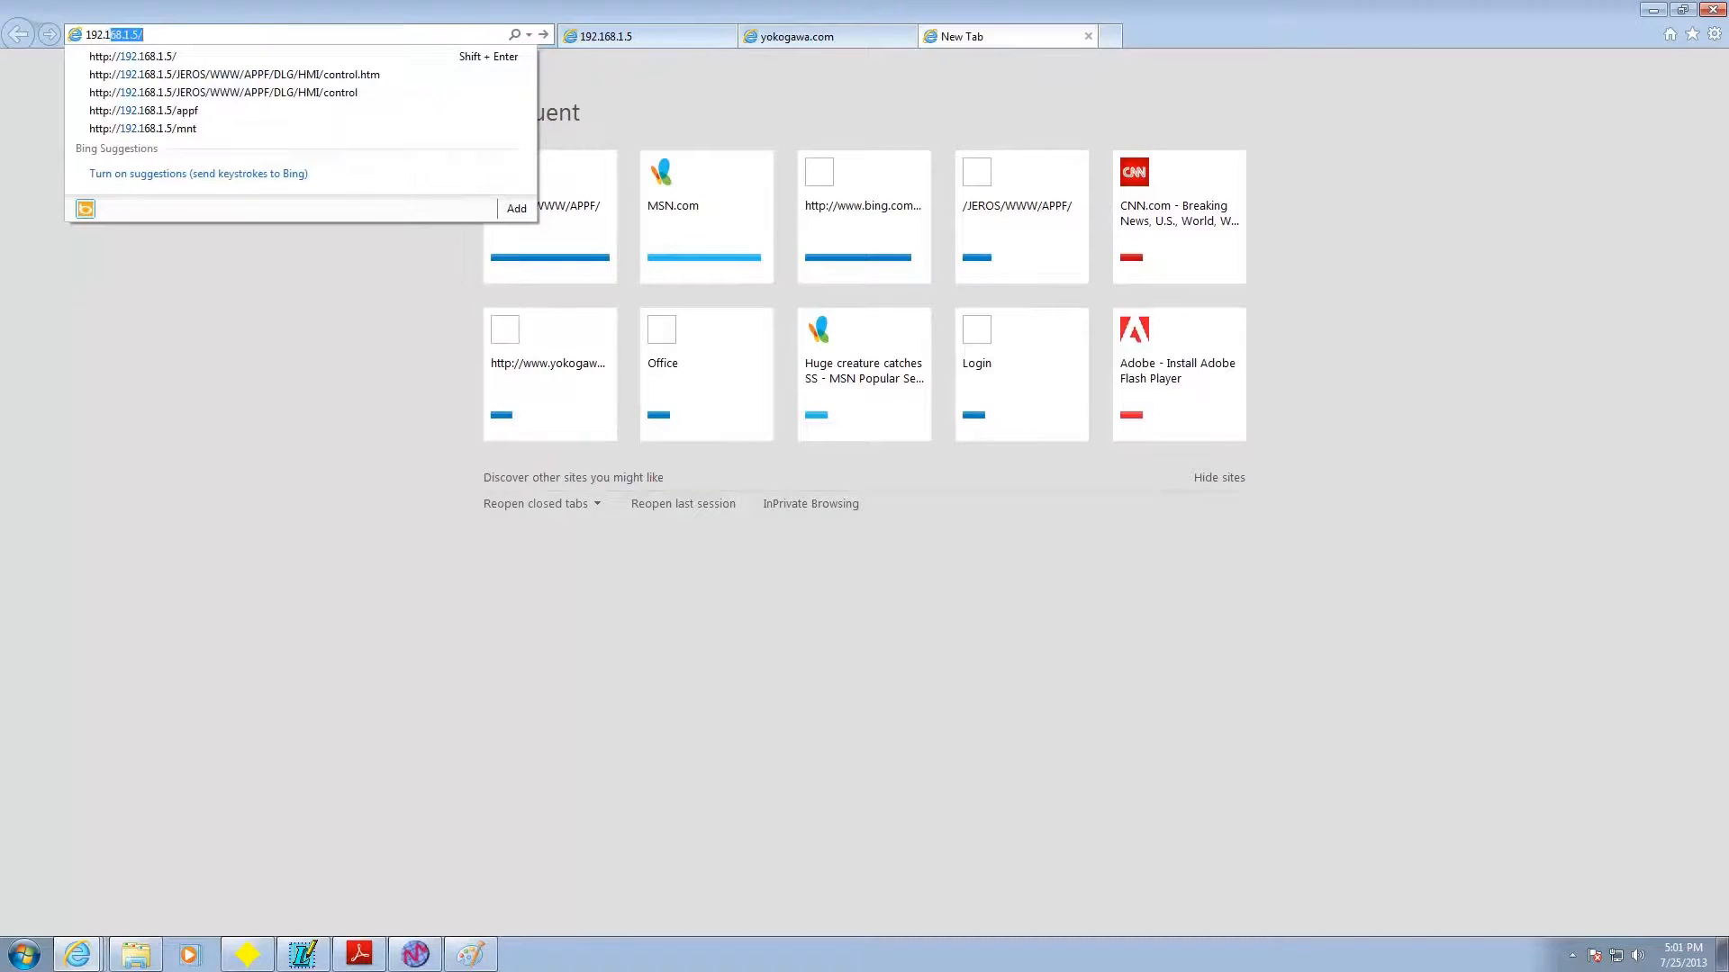
pyautogui.write('.1.5')
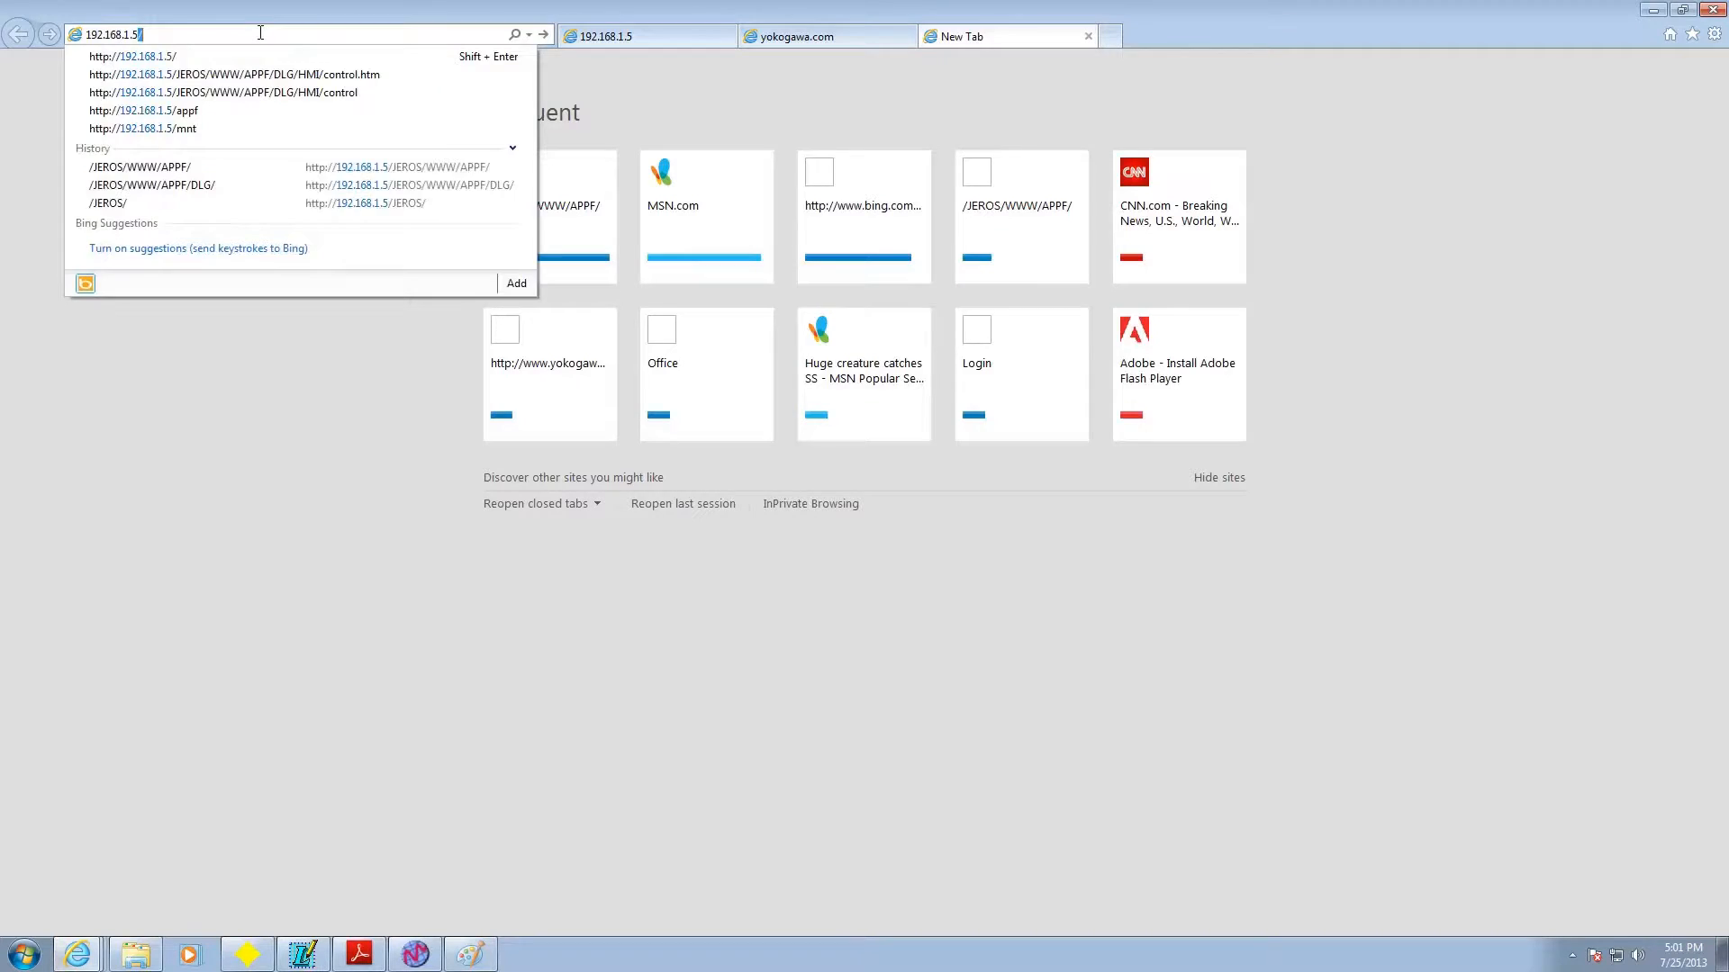
pyautogui.press('Return')
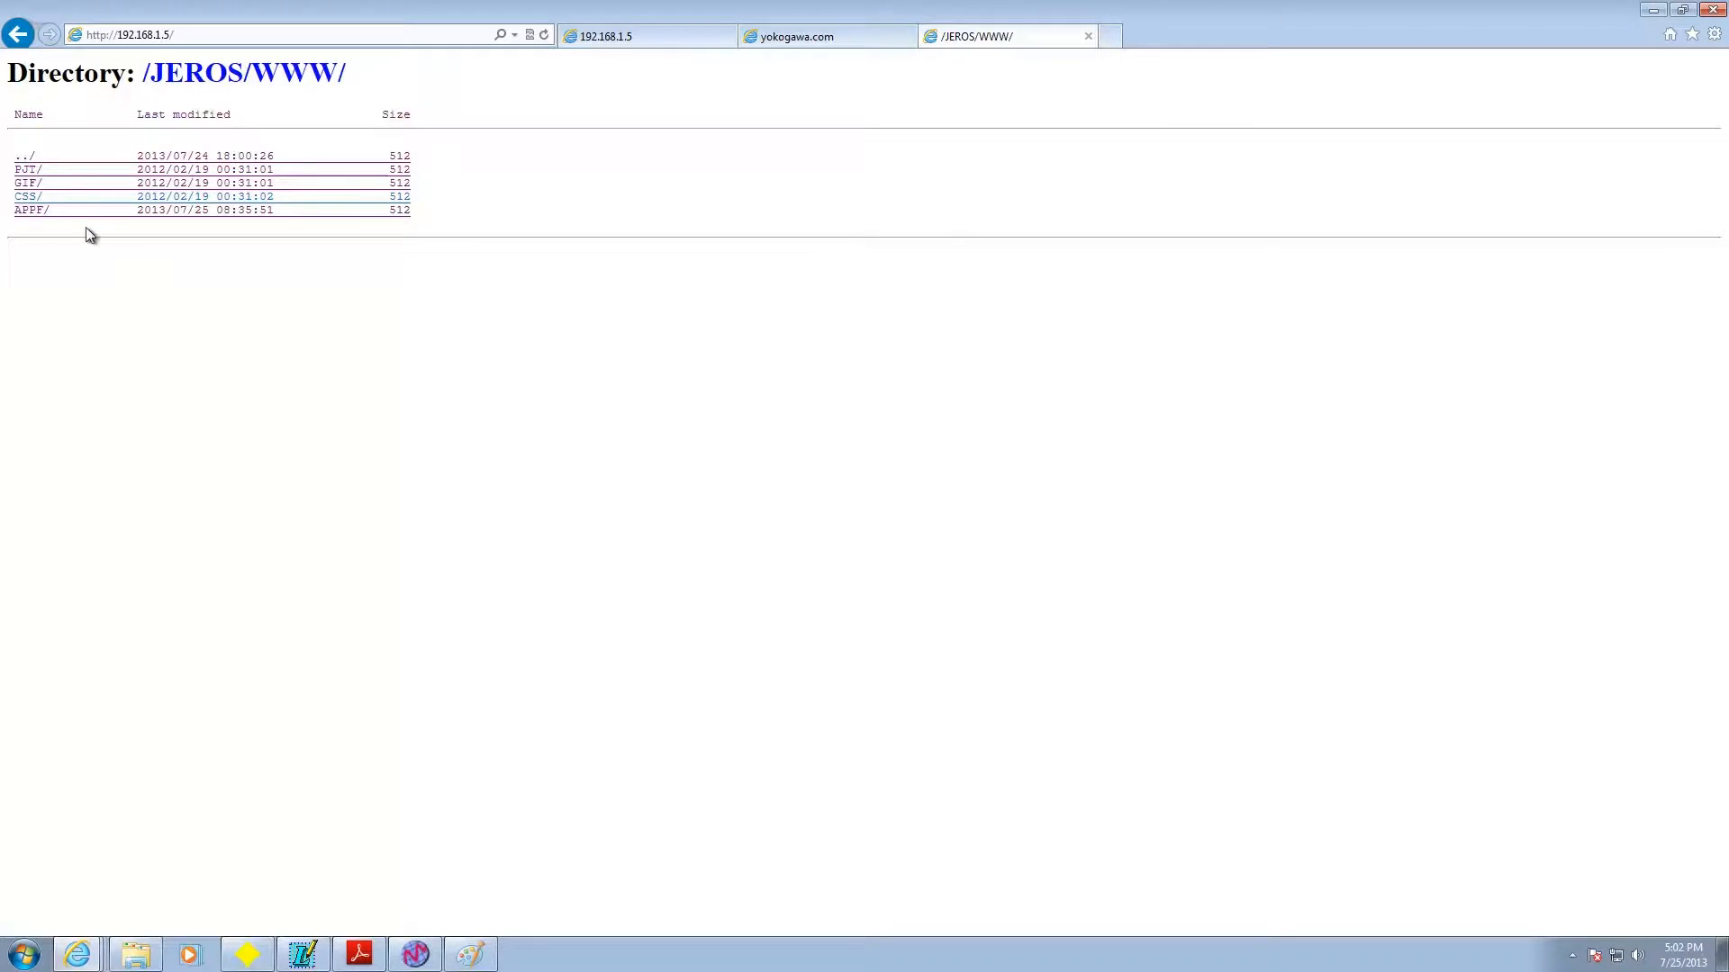
# Step: Open the InfoWell File Size Information page from the INFOWELL folder under APPF on the controller
pyautogui.click(34, 212)
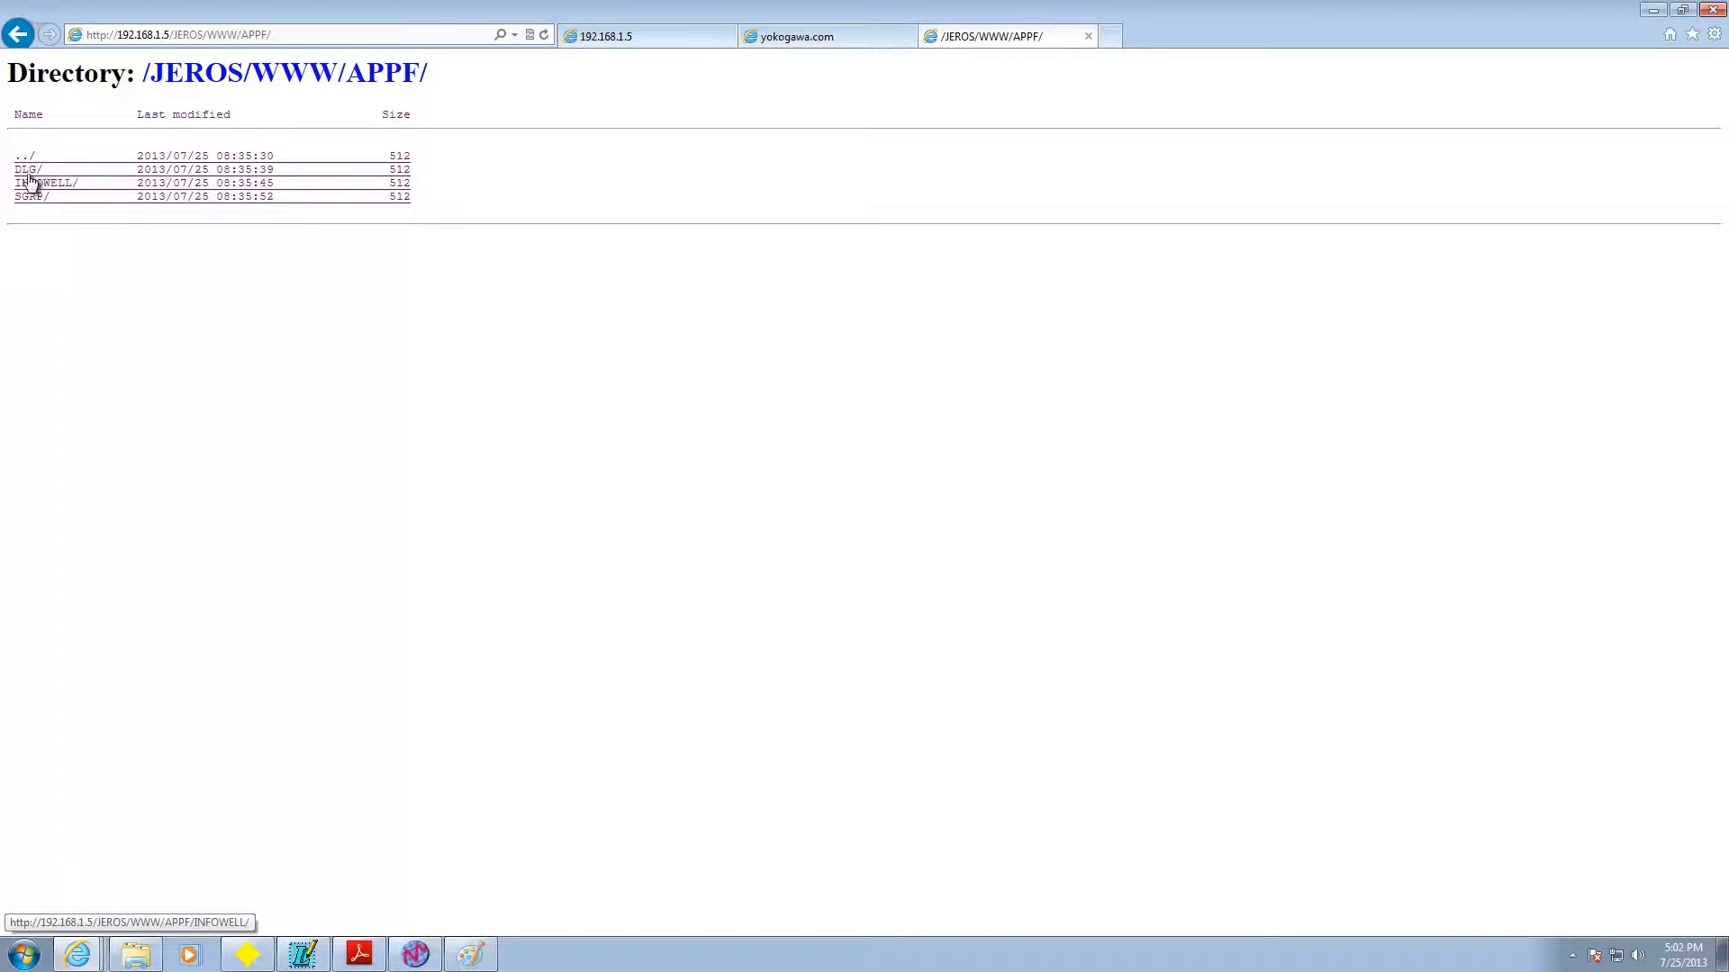
pyautogui.click(55, 185)
pyautogui.click(31, 171)
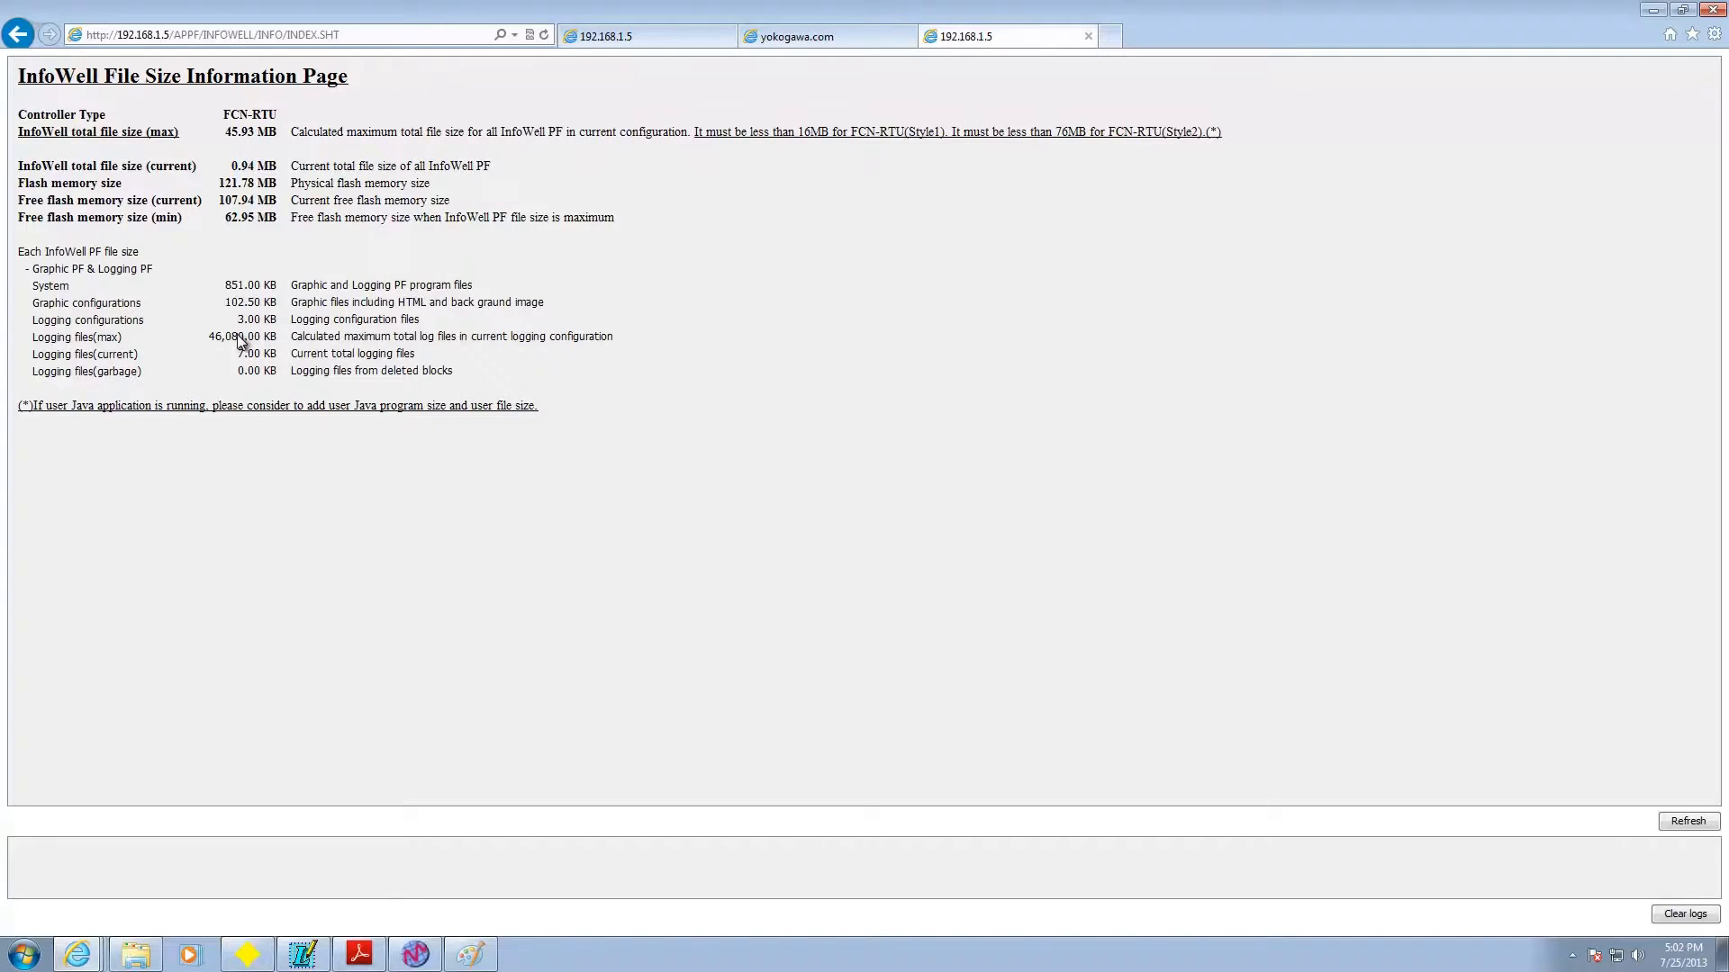
# Step: Return to the APPF directory and open the logging configuration page at DLG/CONF
pyautogui.click(18, 42)
pyautogui.click(18, 42)
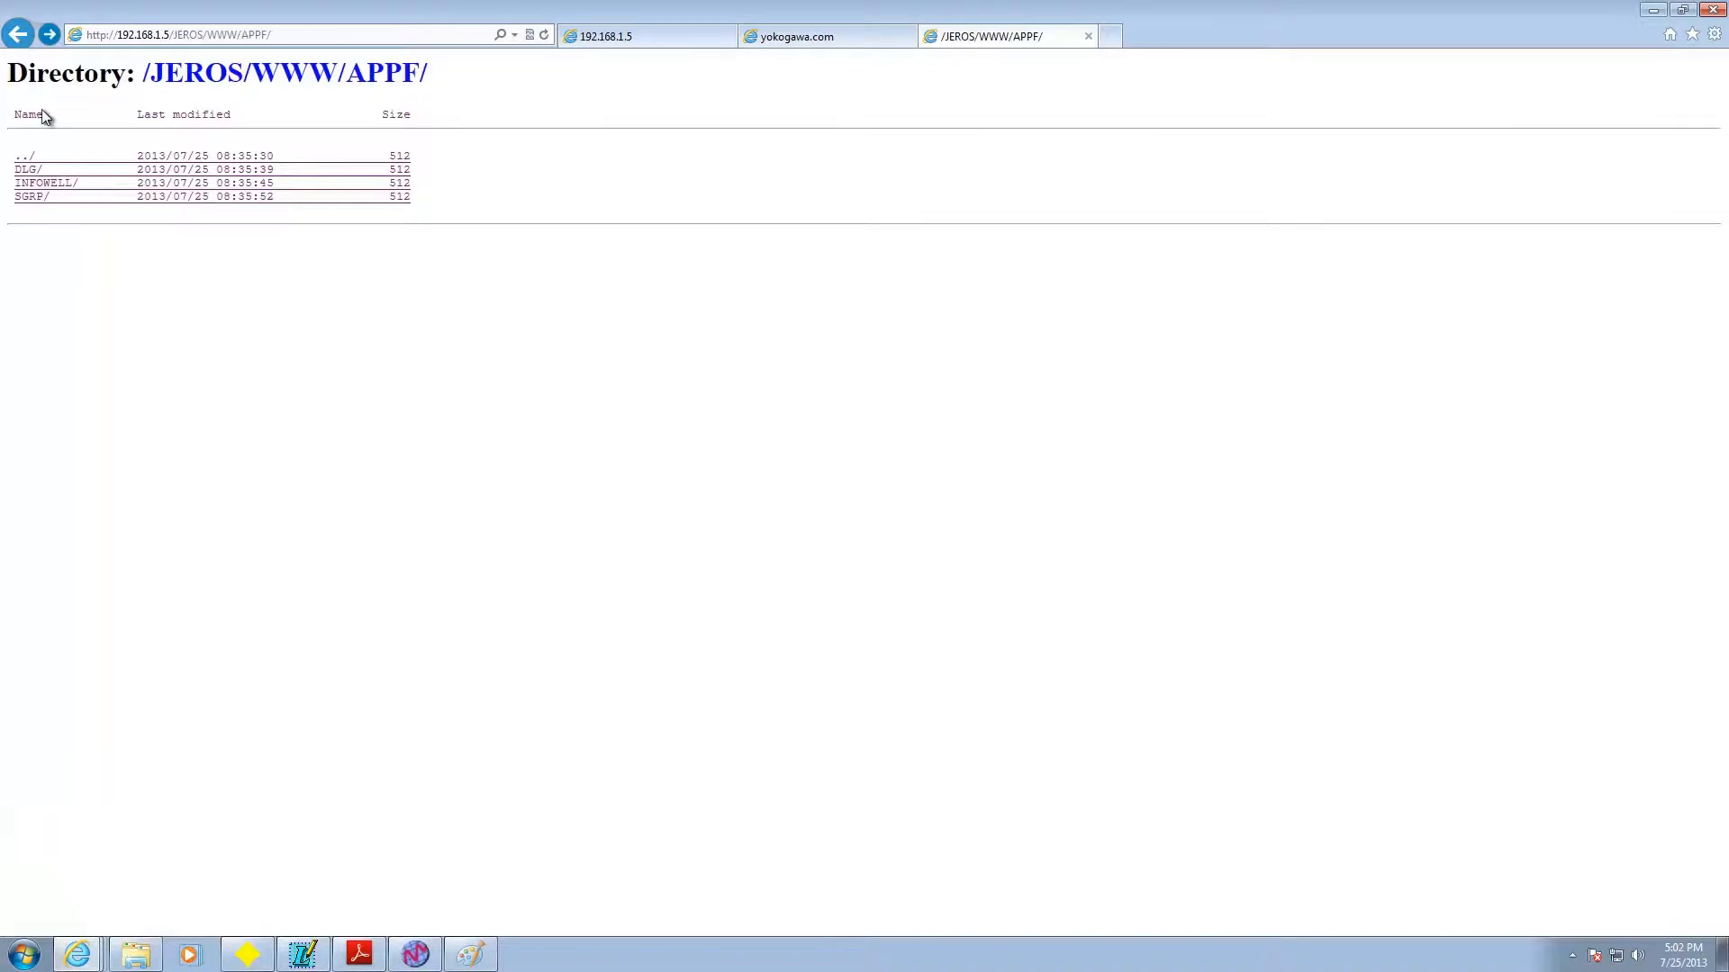
pyautogui.click(31, 171)
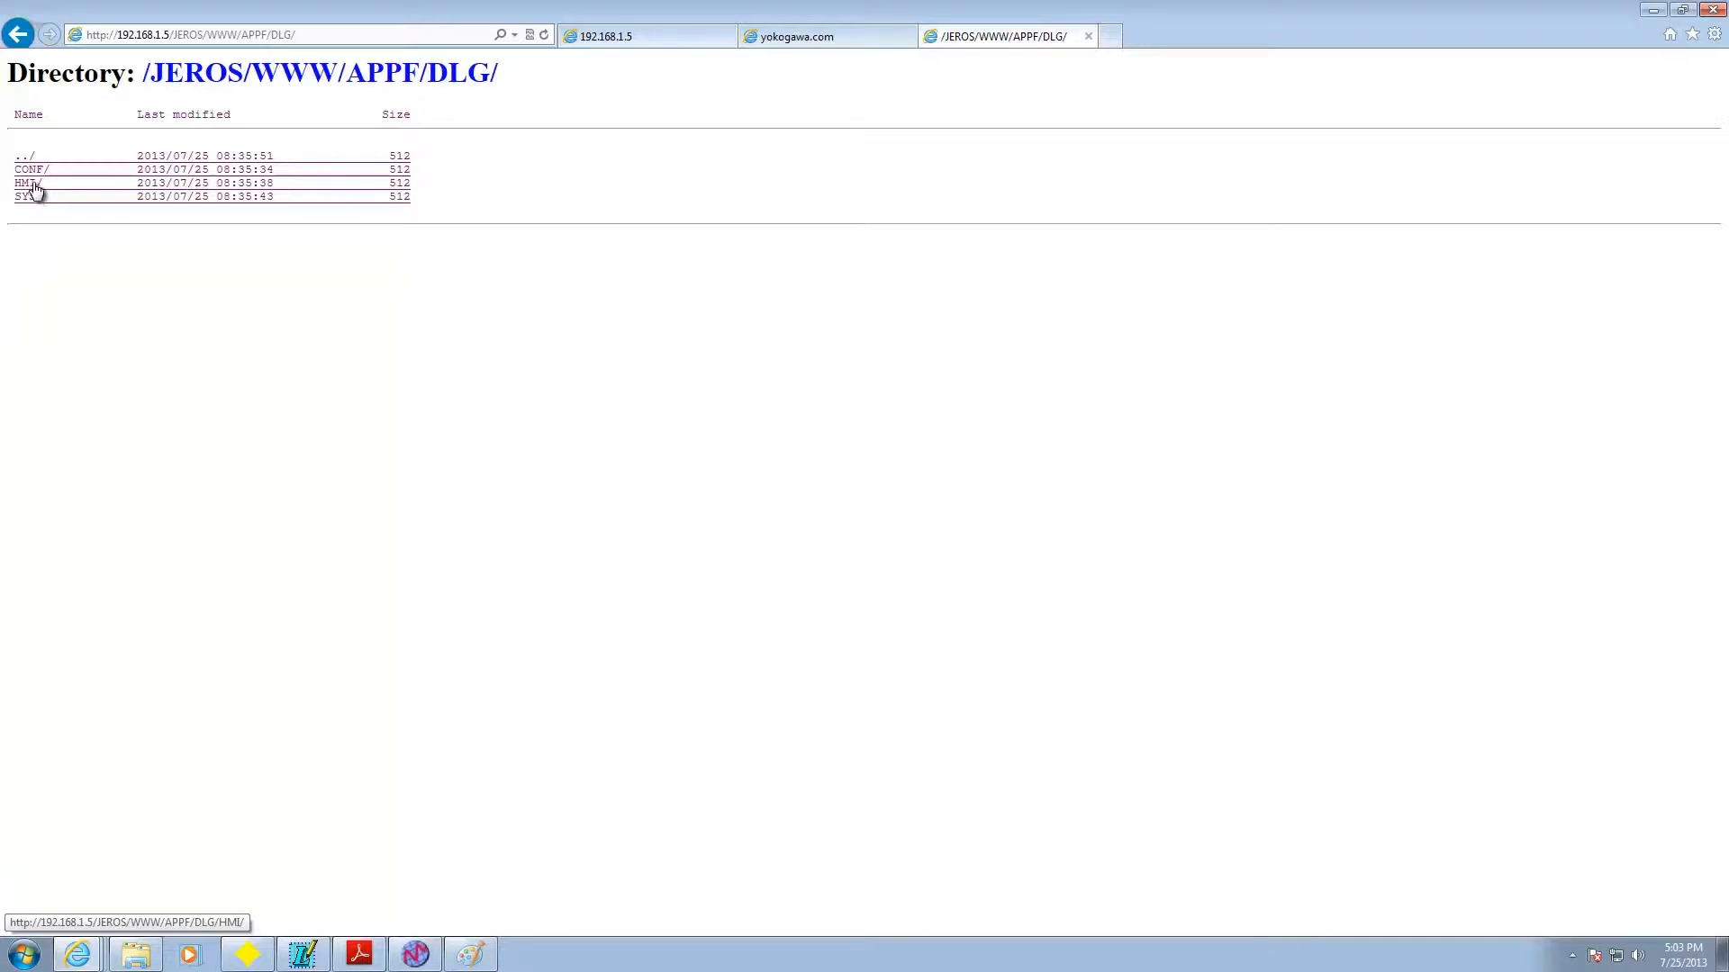
pyautogui.click(42, 170)
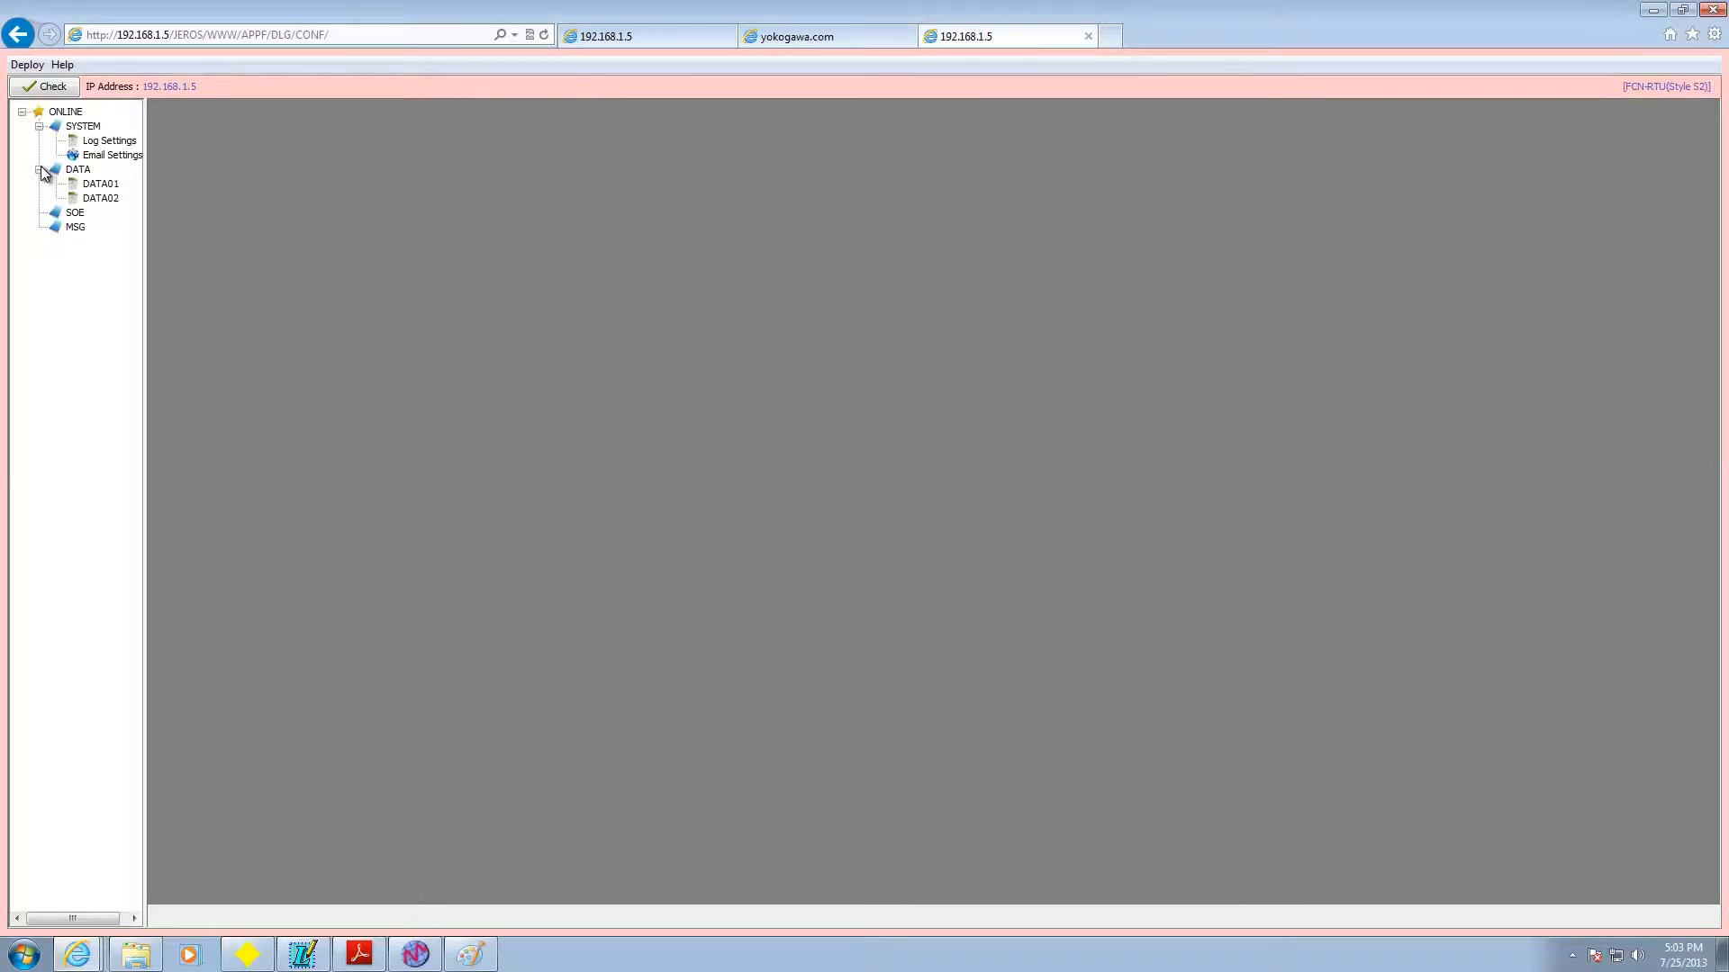
# Step: Run the configuration check, review the log usage summary and the DATA01 and DATA02 results, and close the check window
pyautogui.click(49, 91)
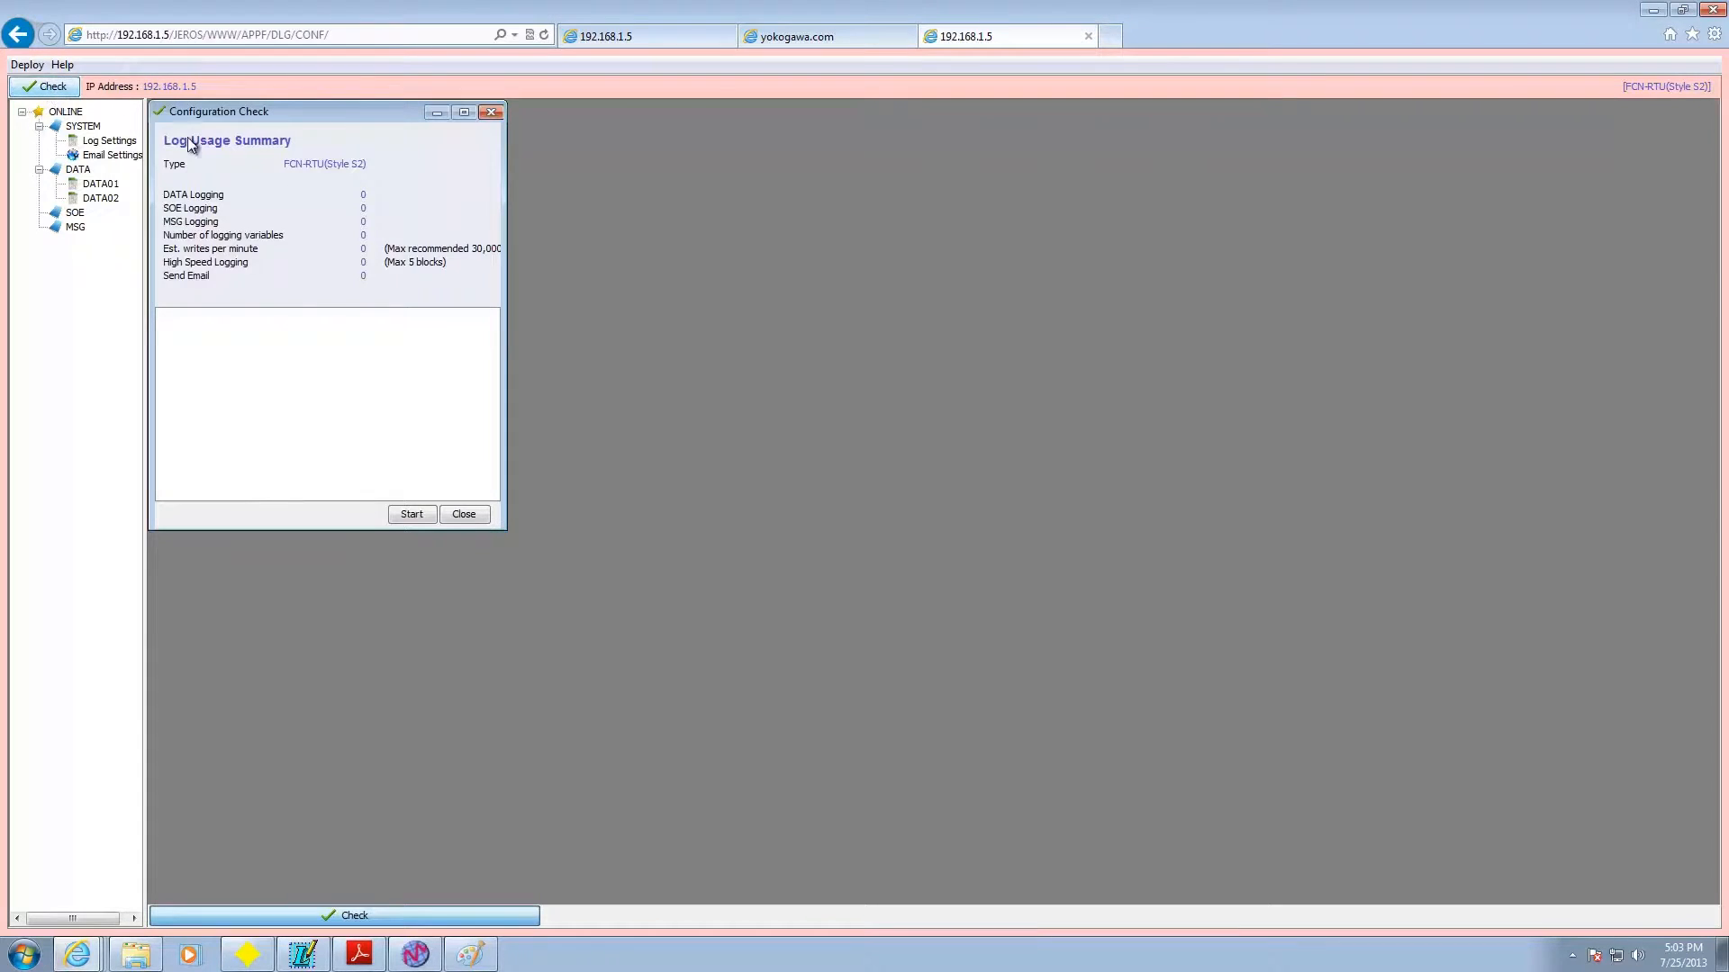
pyautogui.click(420, 515)
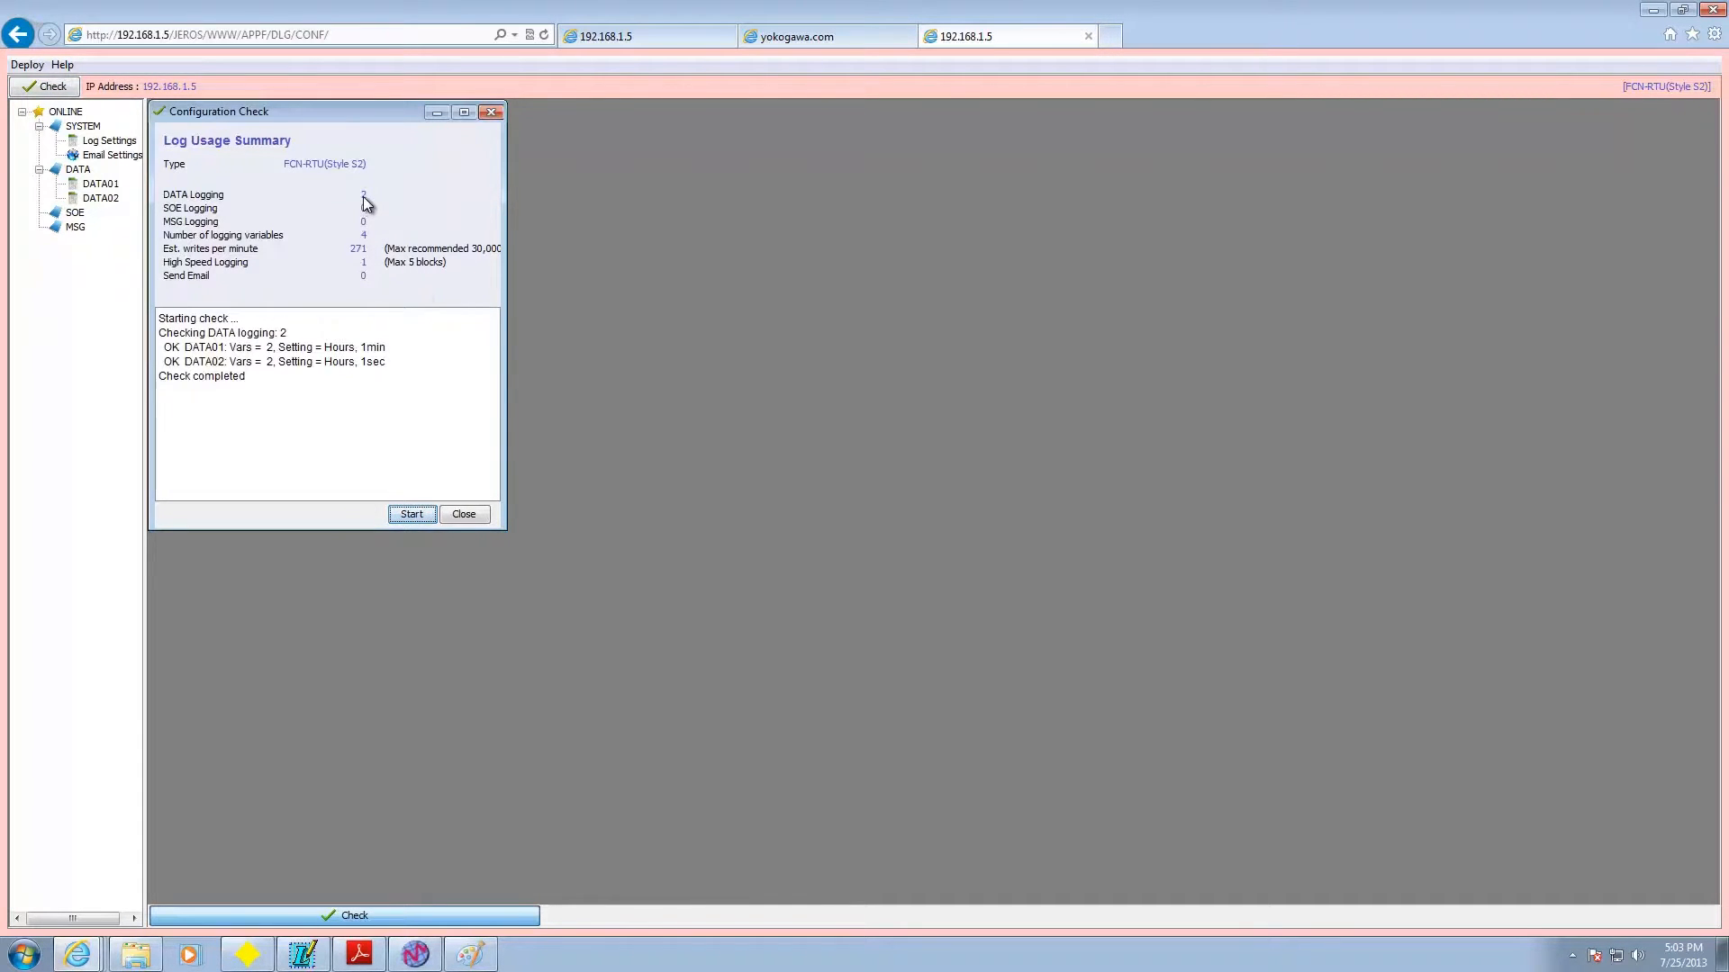
pyautogui.moveTo(391, 346); pyautogui.dragTo(332, 347)
pyautogui.click(387, 347)
pyautogui.doubleClick(366, 362)
pyautogui.moveTo(357, 368); pyautogui.dragTo(363, 365)
pyautogui.click(478, 517)
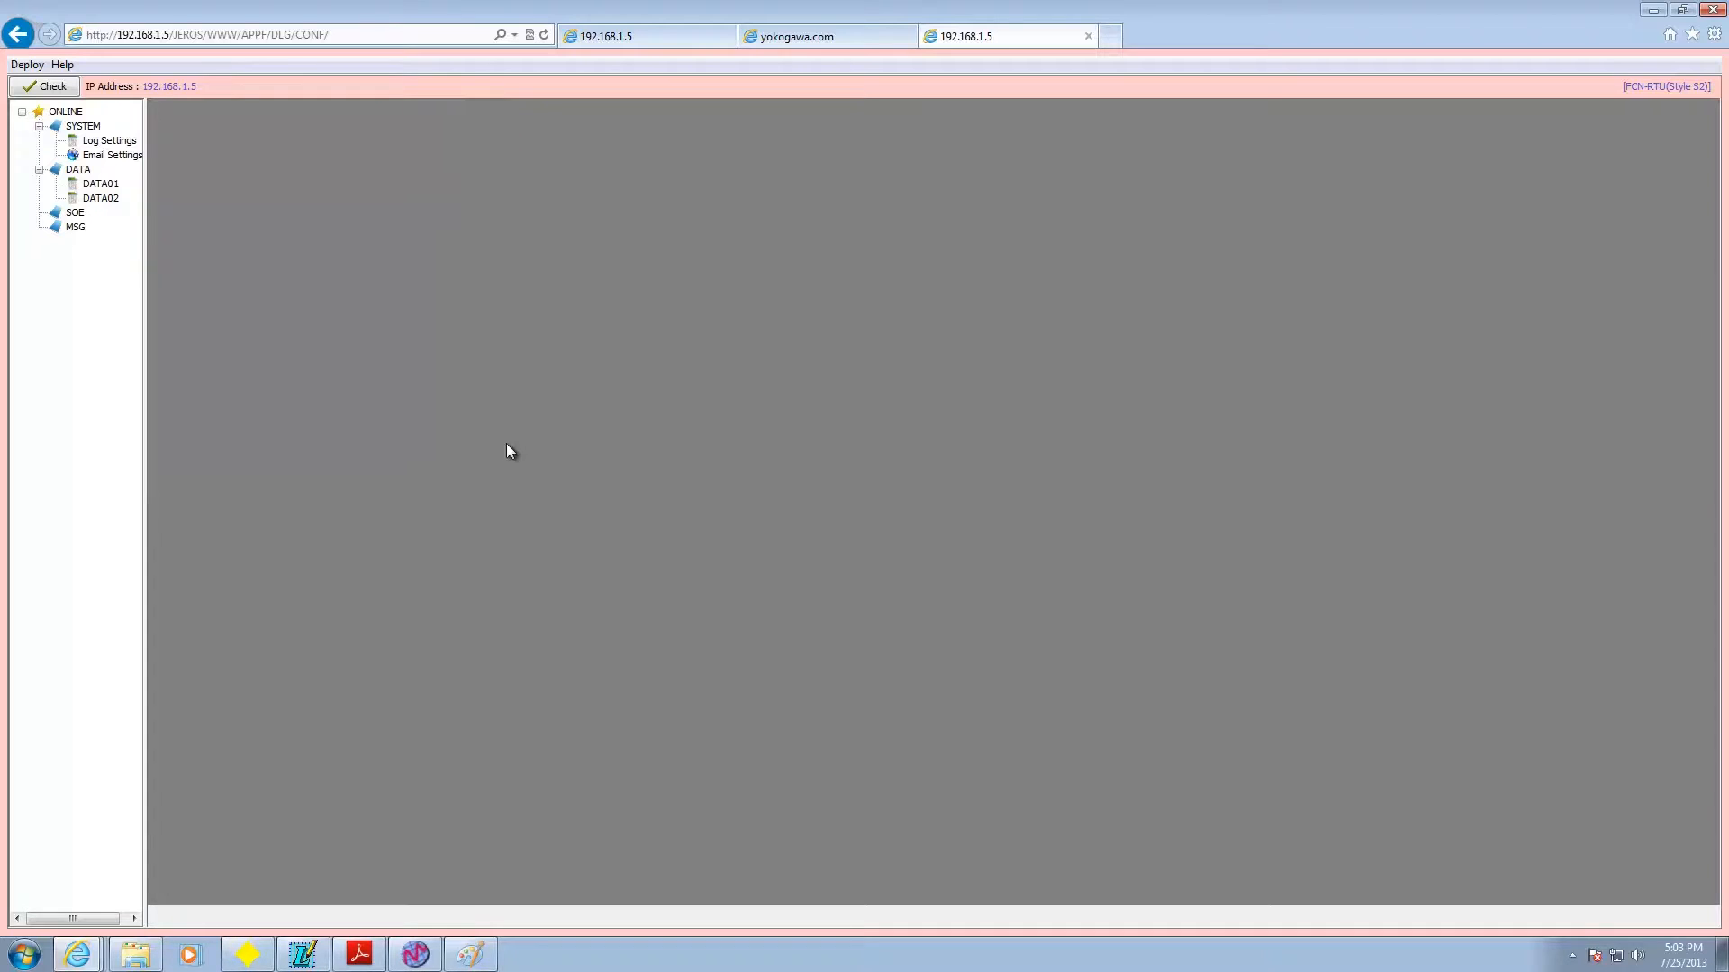
# Step: Read the log file memory usage from the controller in the system Log Settings, review the detailed settings, and accept the dialog
pyautogui.doubleClick(119, 144)
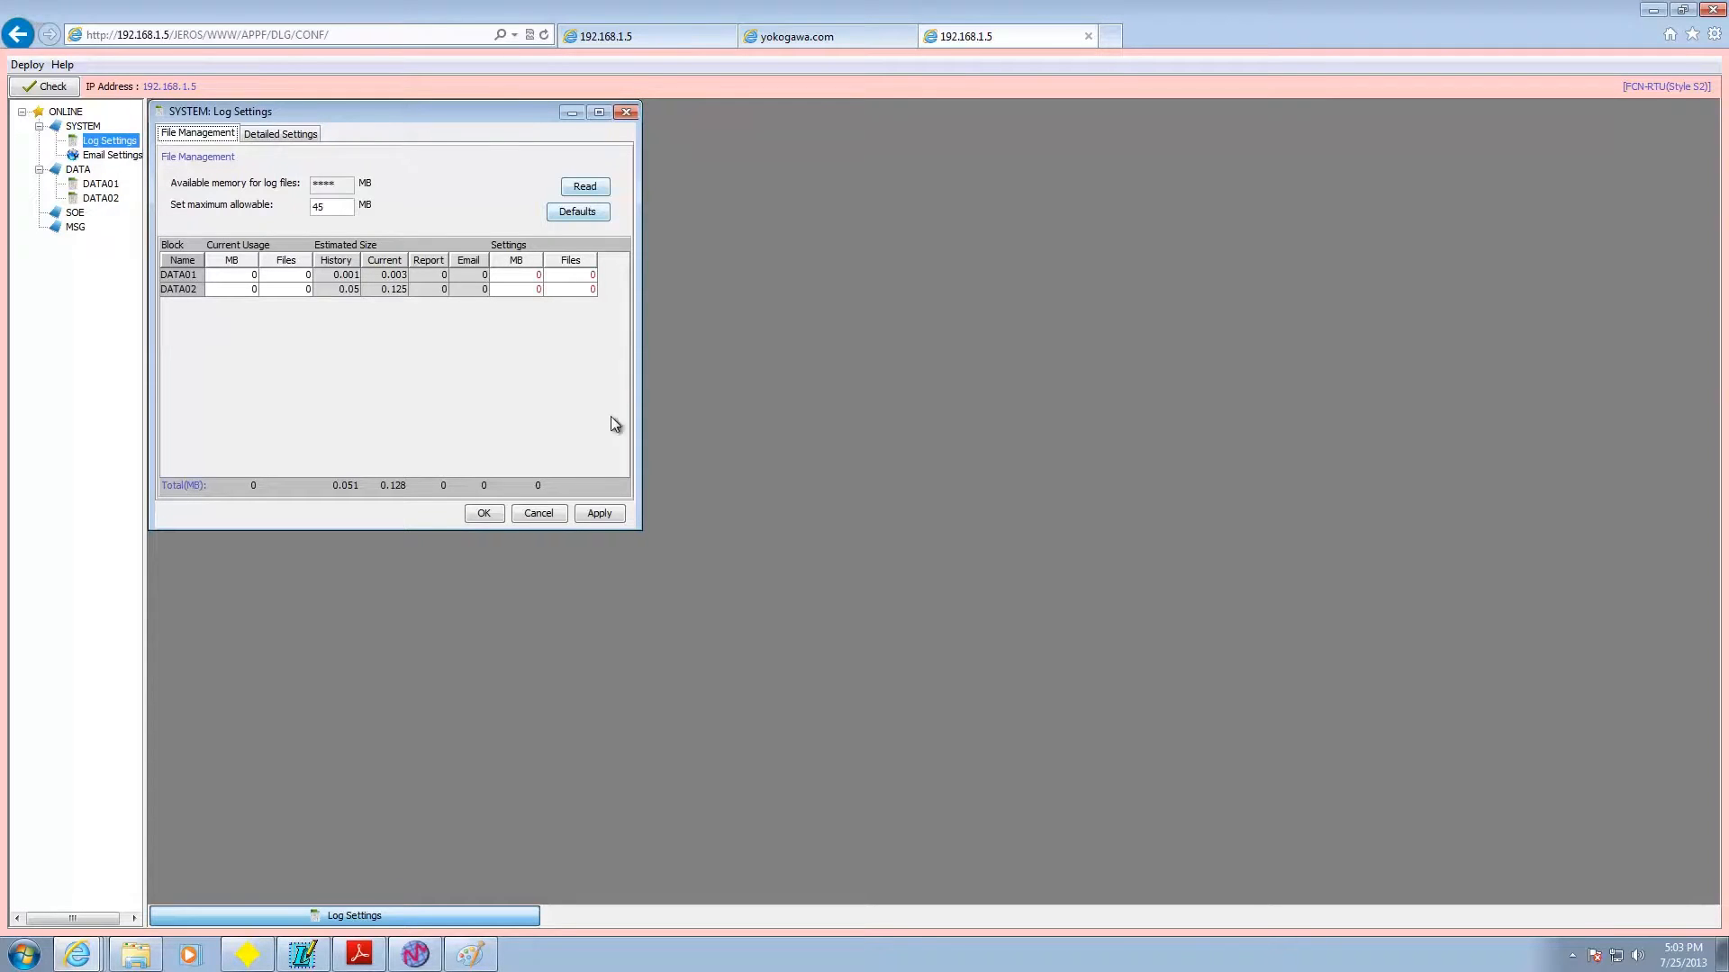
pyautogui.click(581, 189)
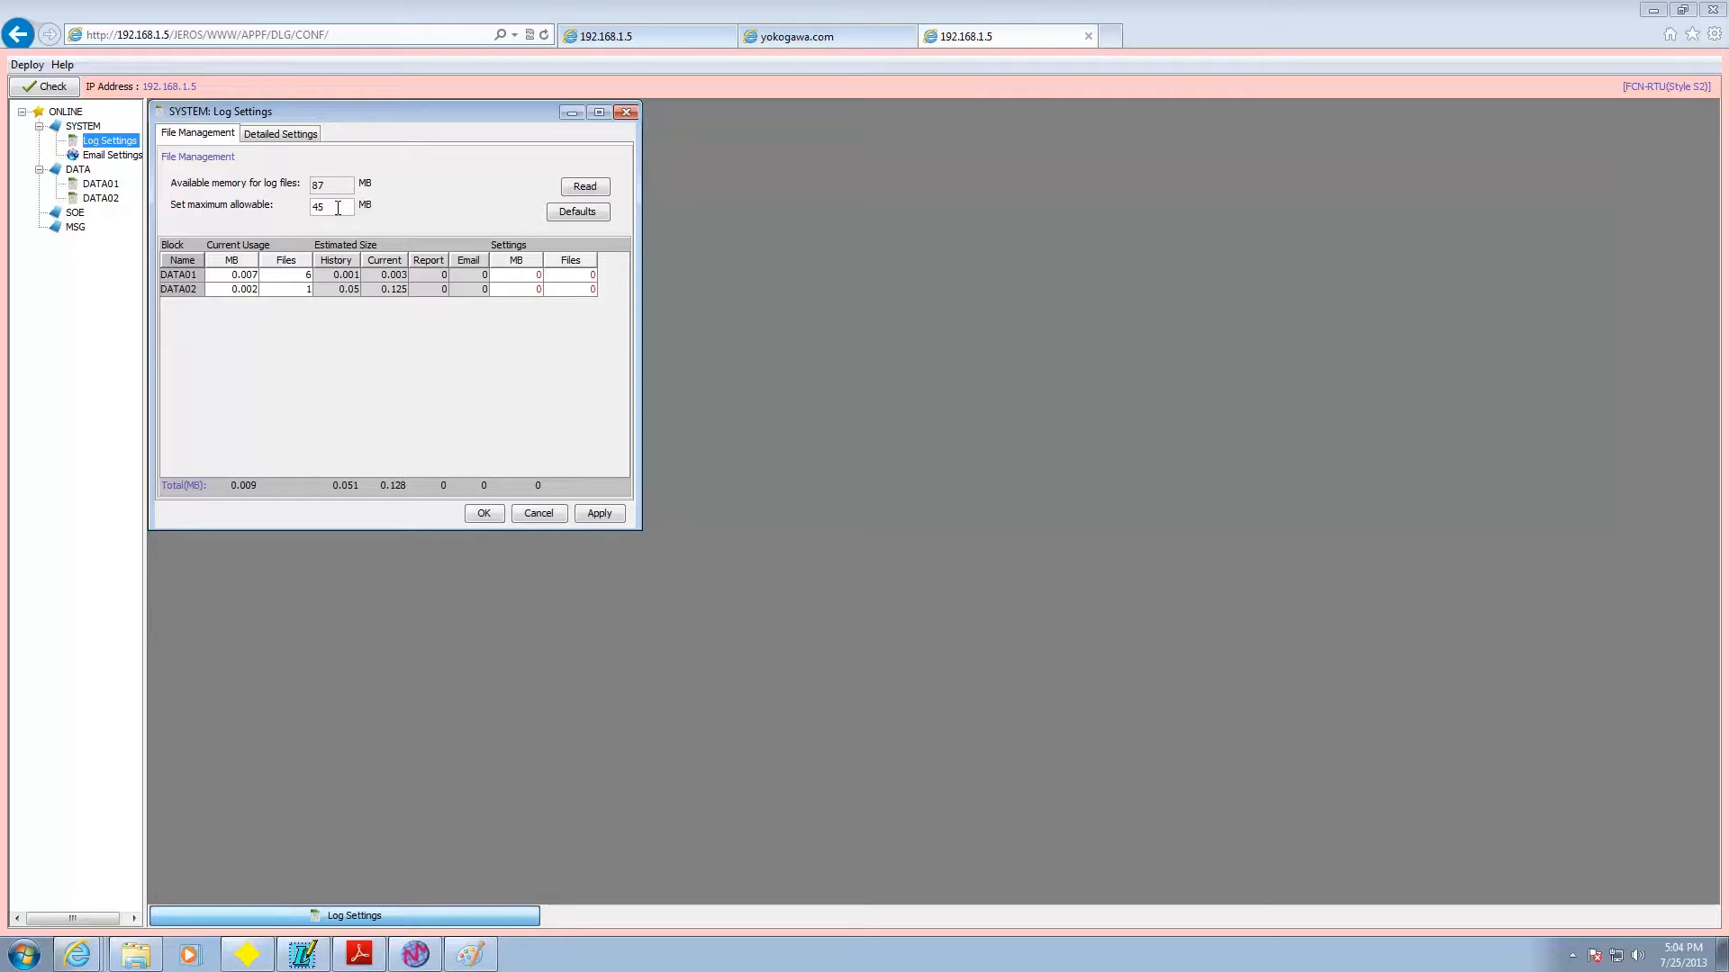
pyautogui.doubleClick(338, 208)
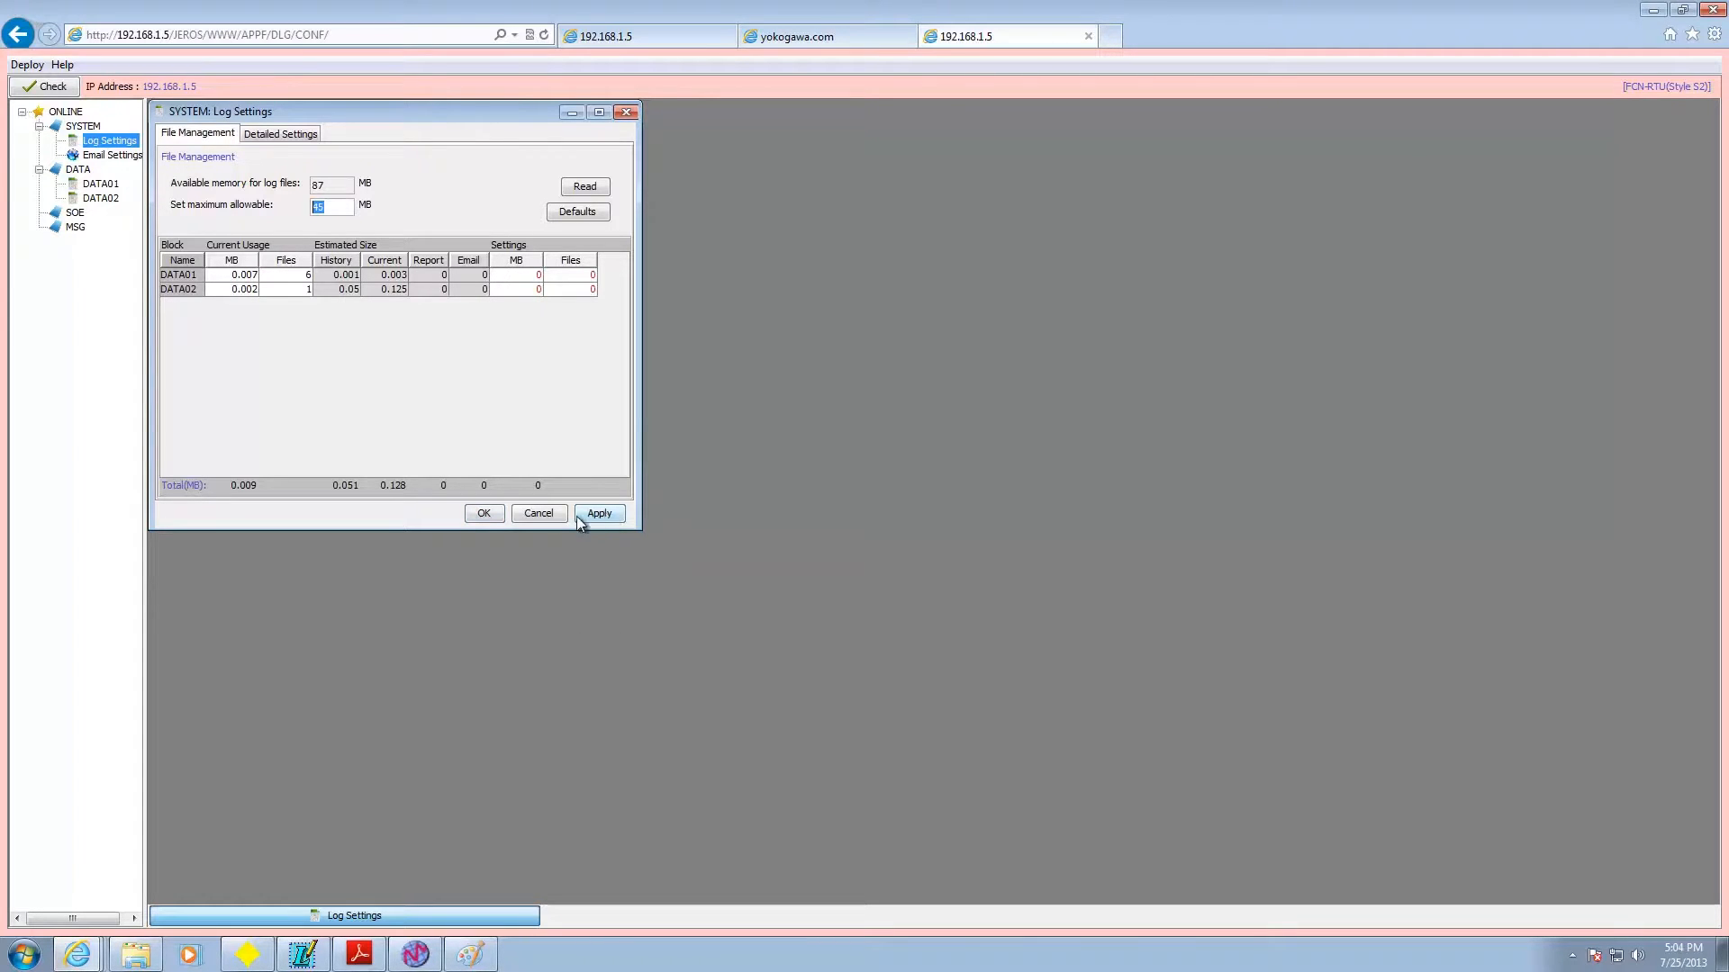
pyautogui.click(304, 136)
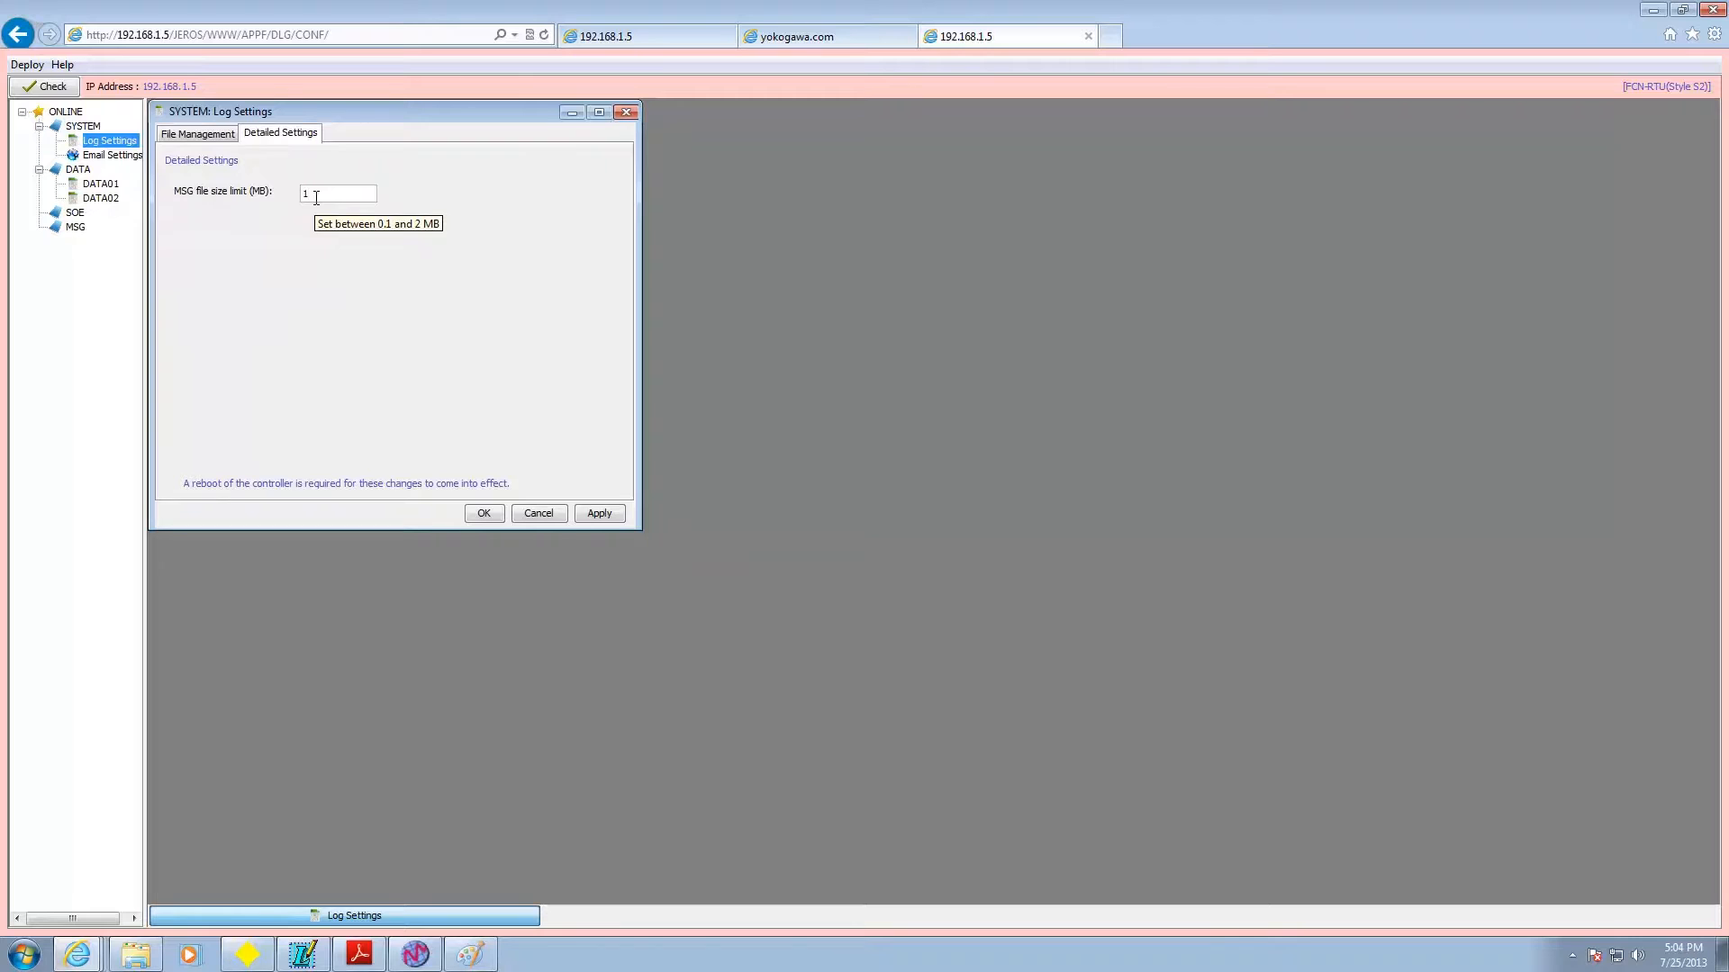
pyautogui.click(213, 137)
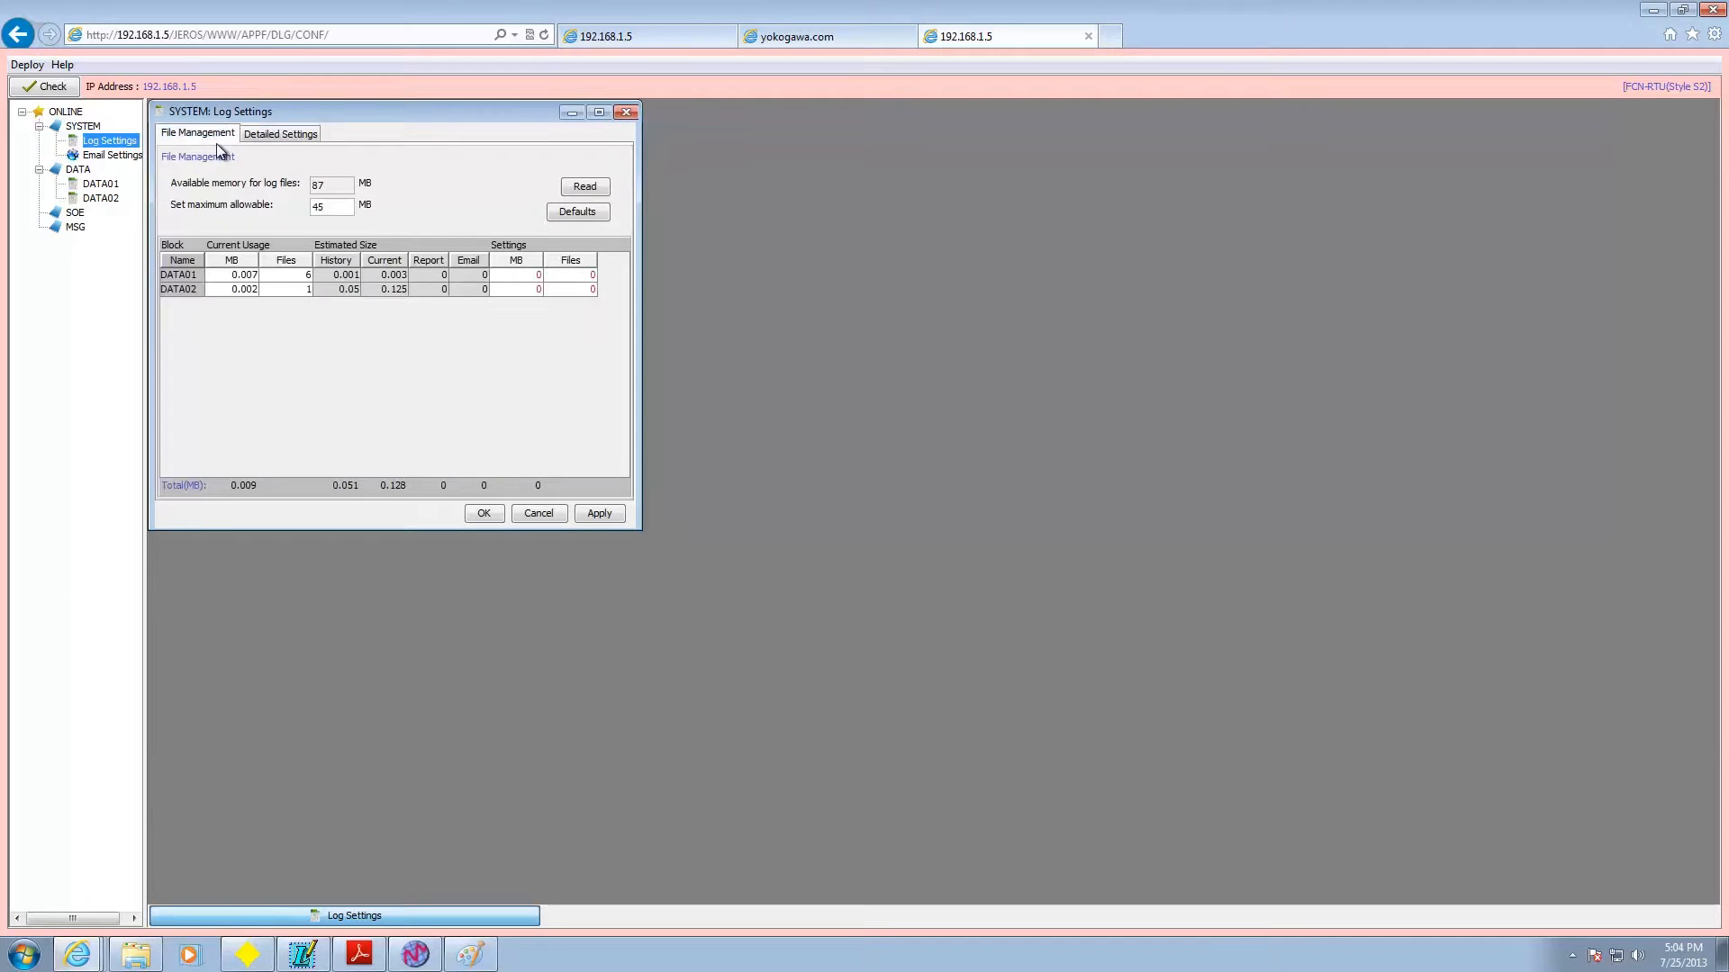
pyautogui.click(486, 514)
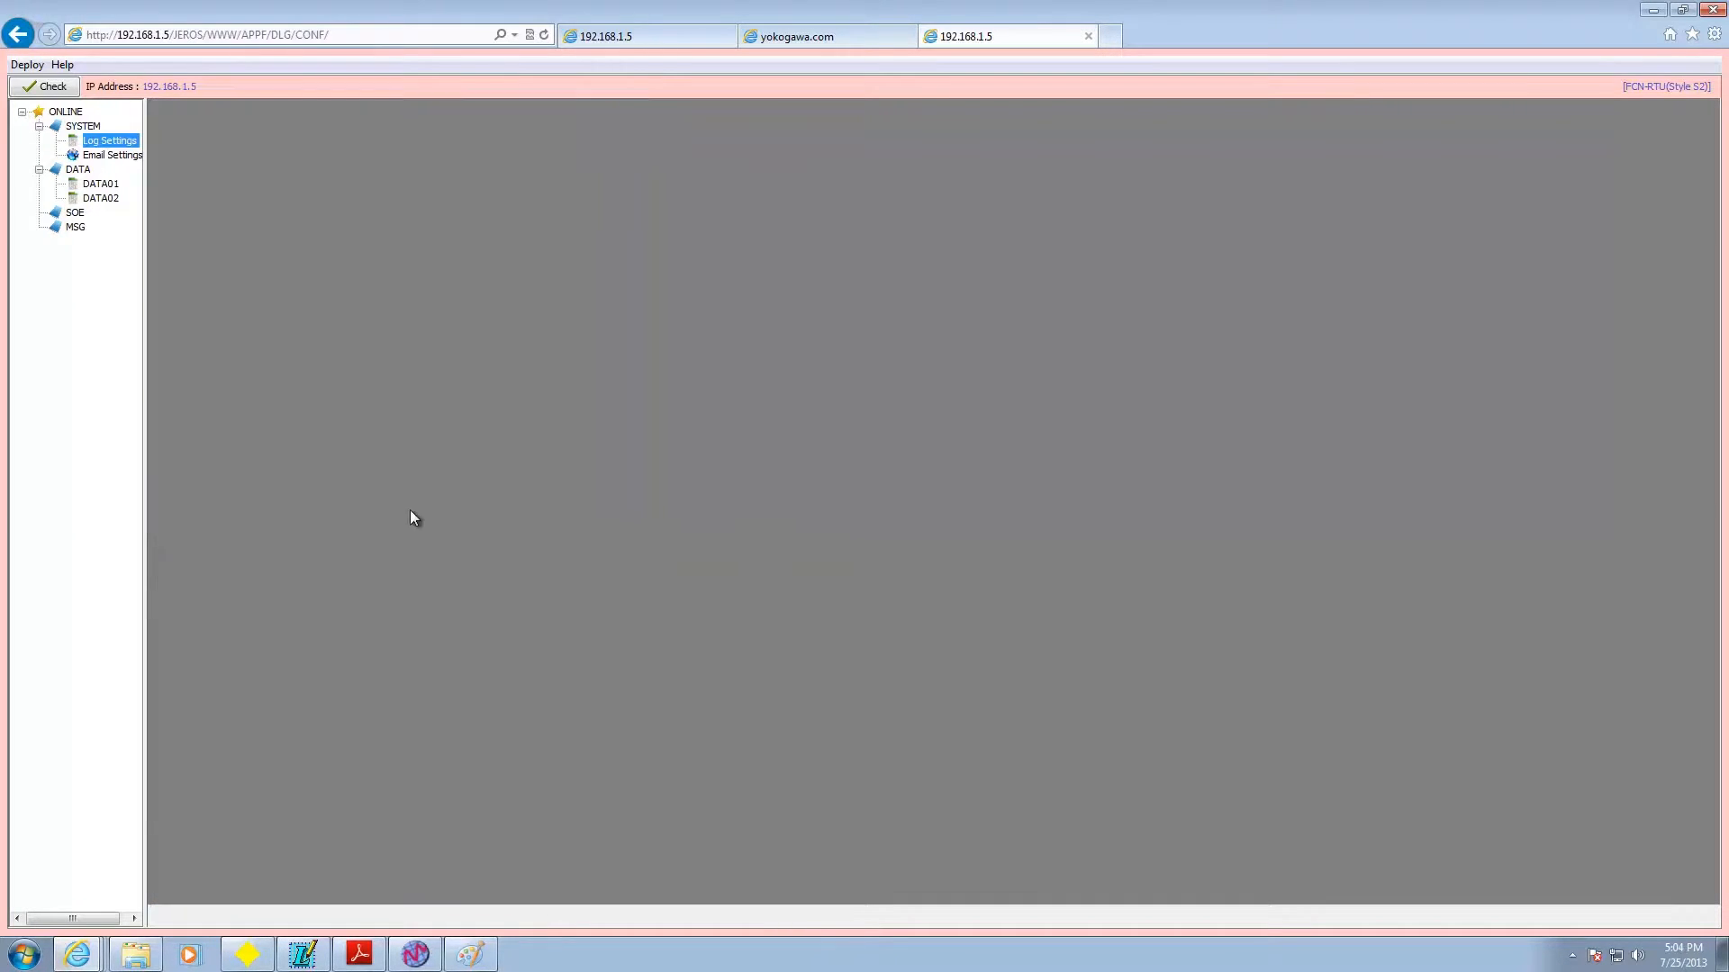
# Step: Examine the email groups and email setup in the system Email Settings, preview the AUTH server type's options, and cancel the dialog
pyautogui.doubleClick(123, 157)
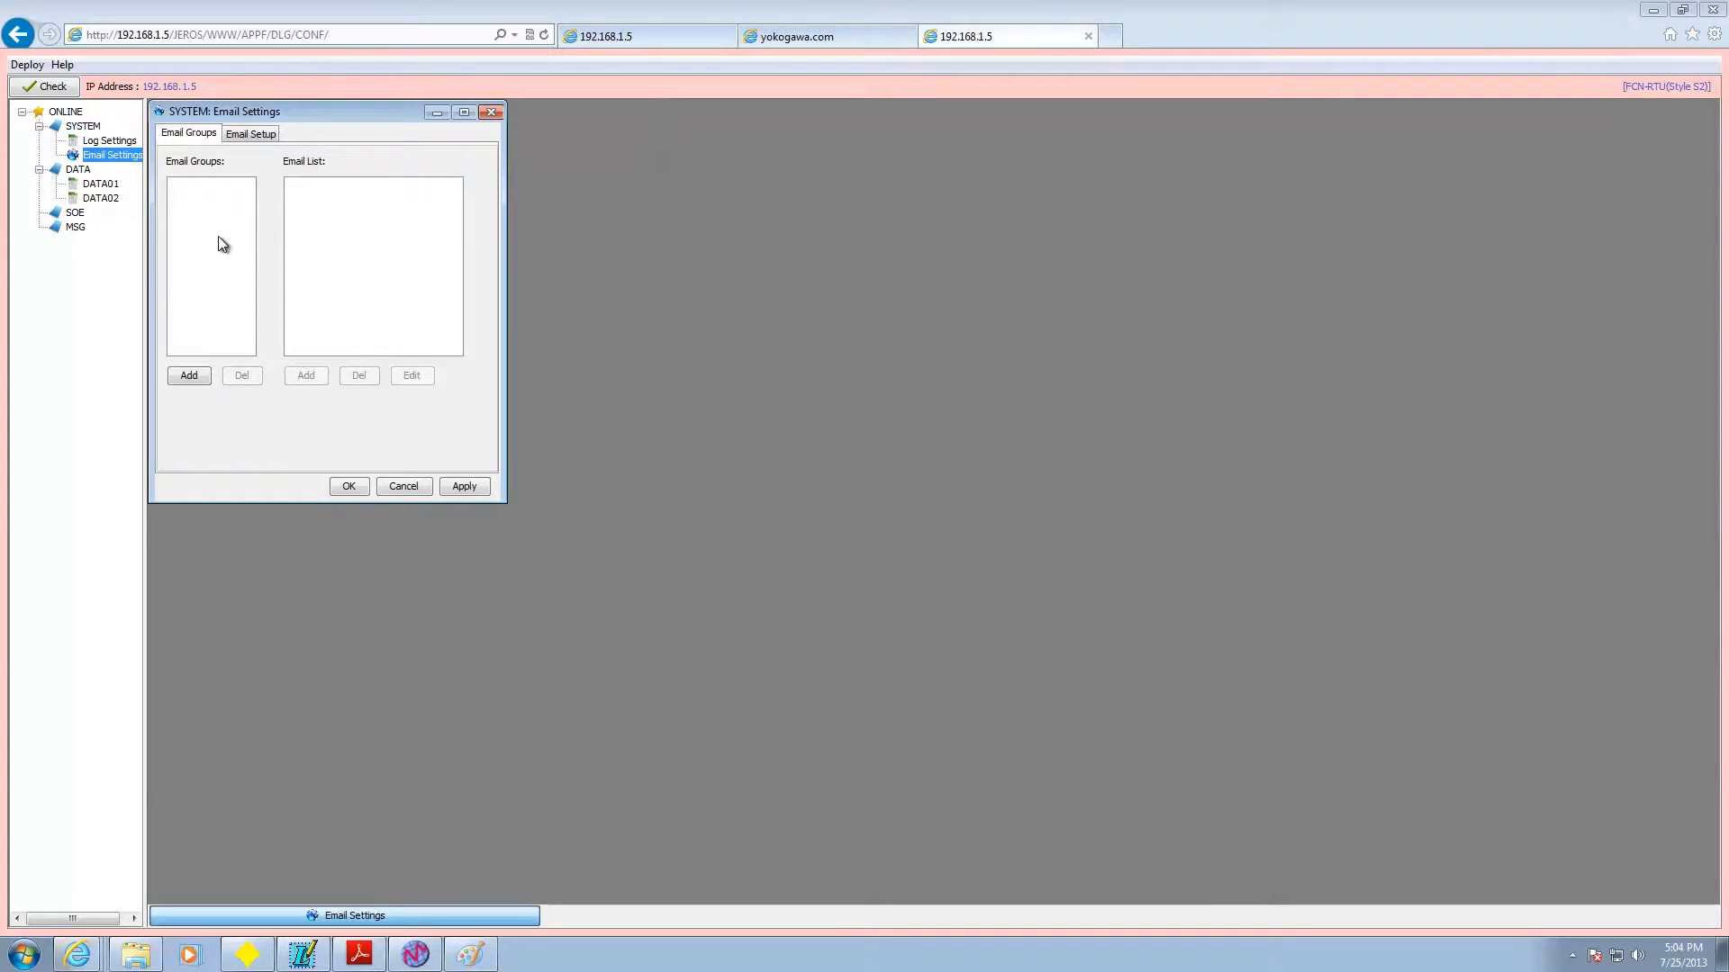
pyautogui.click(256, 135)
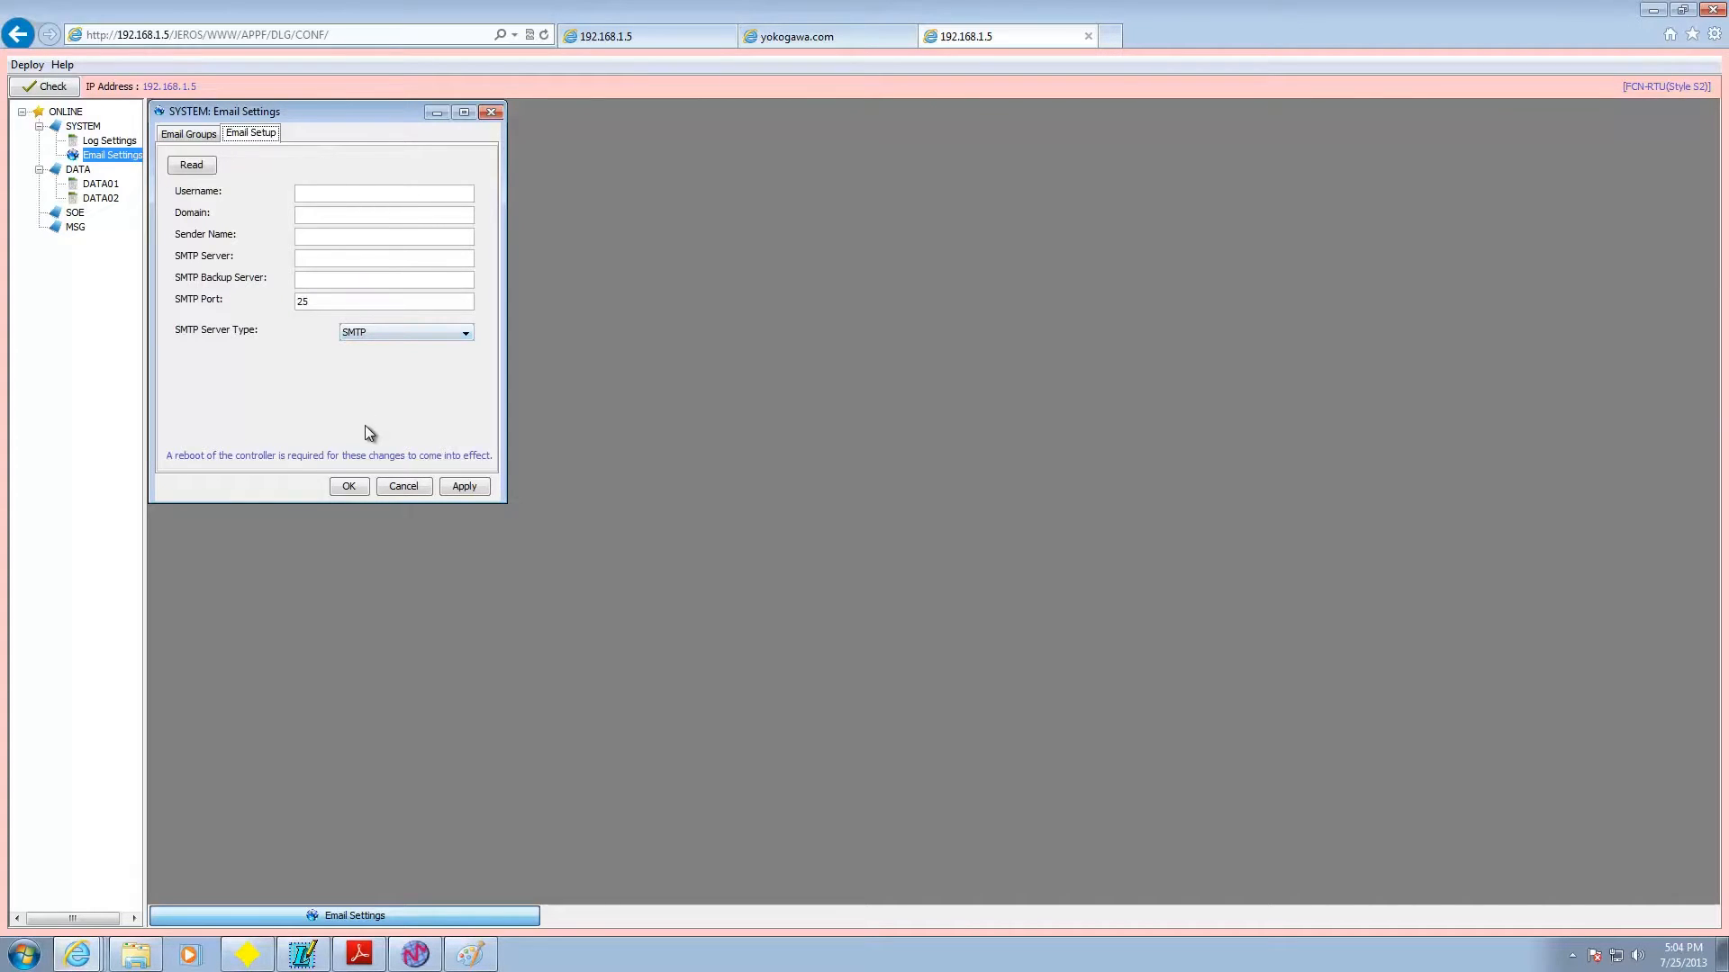
pyautogui.click(472, 331)
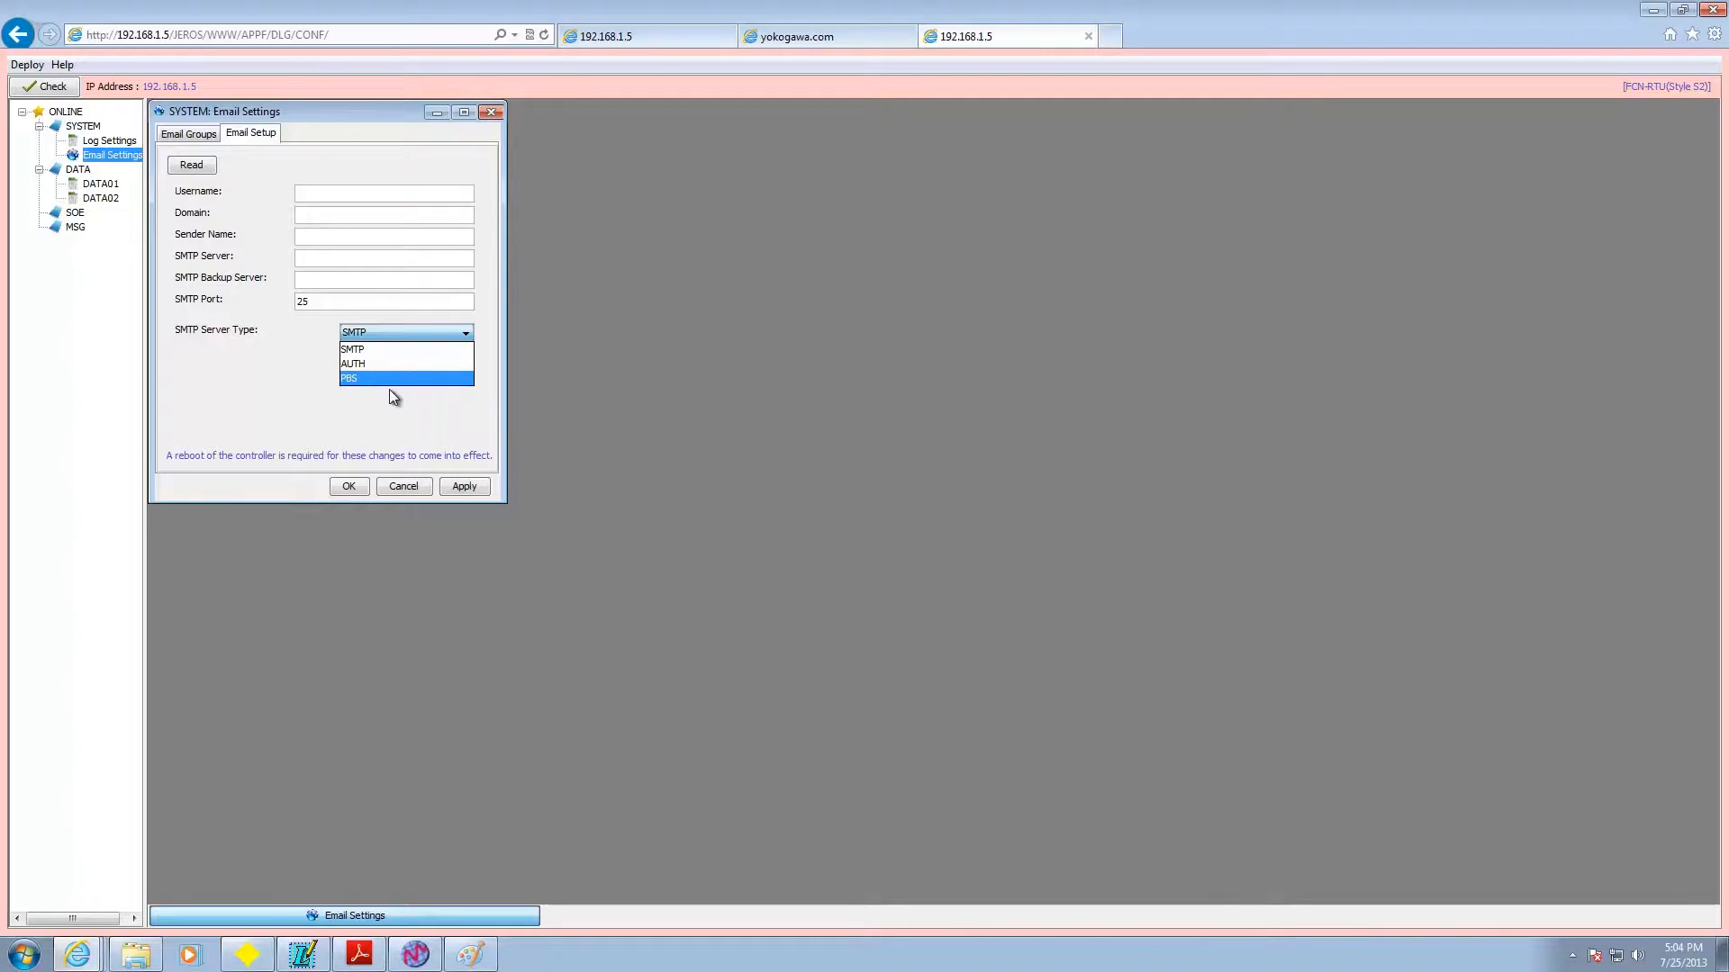
pyautogui.click(389, 363)
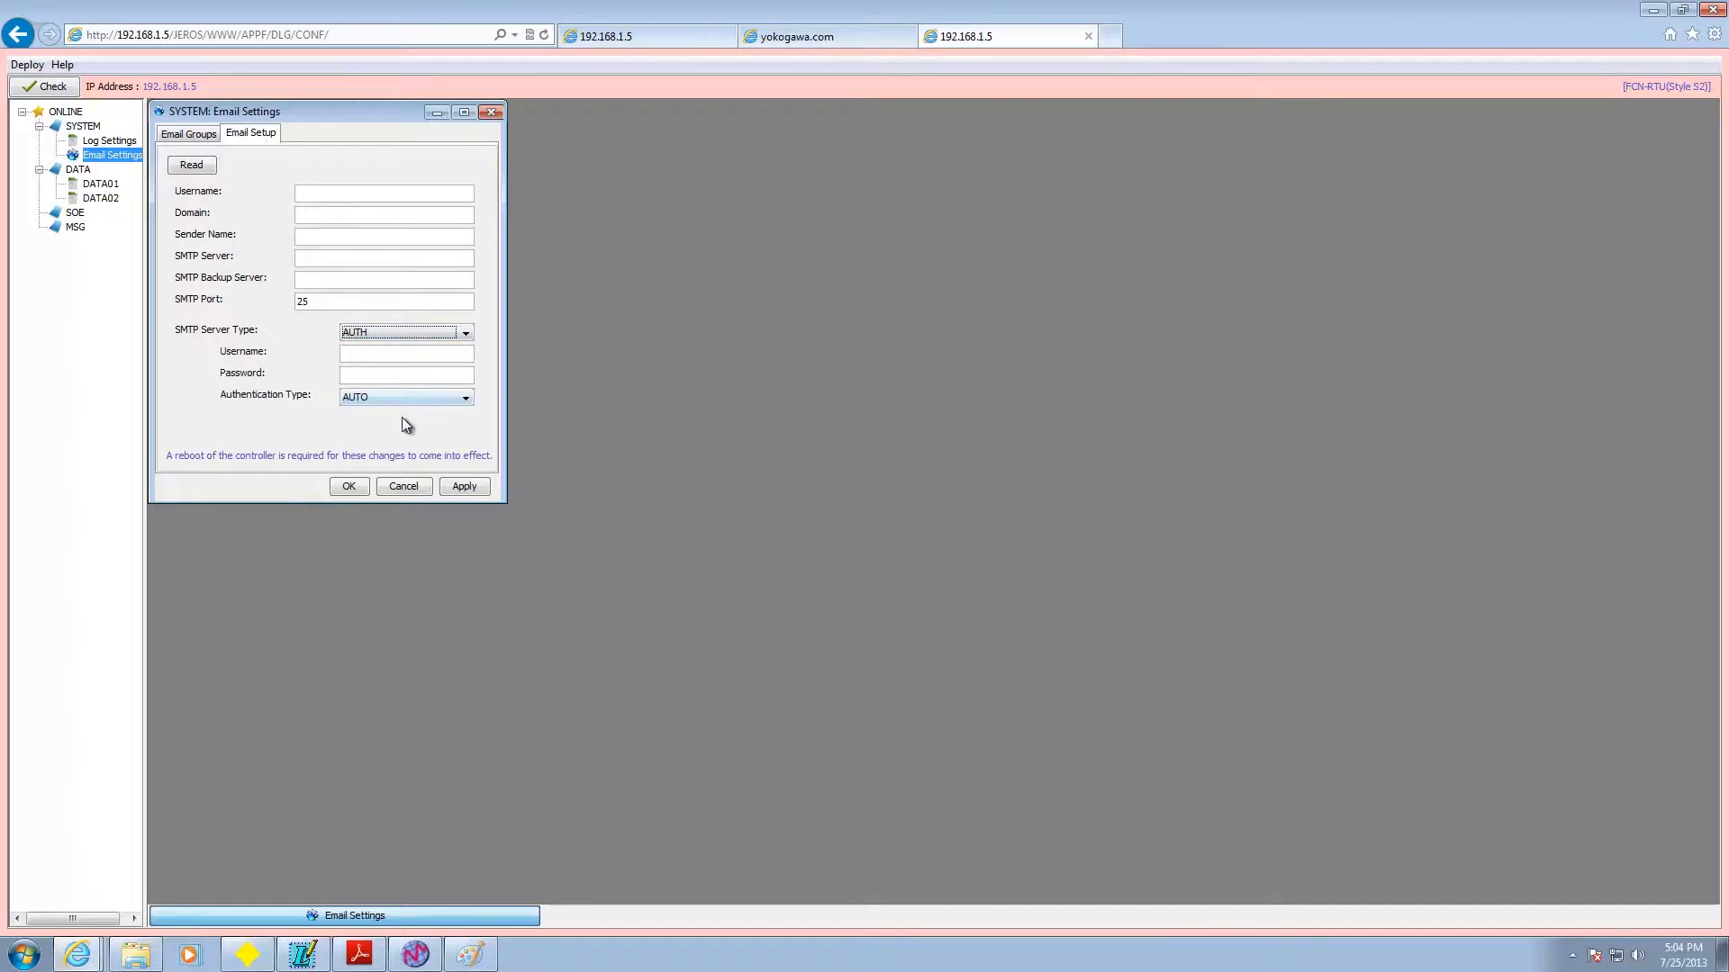
pyautogui.click(405, 487)
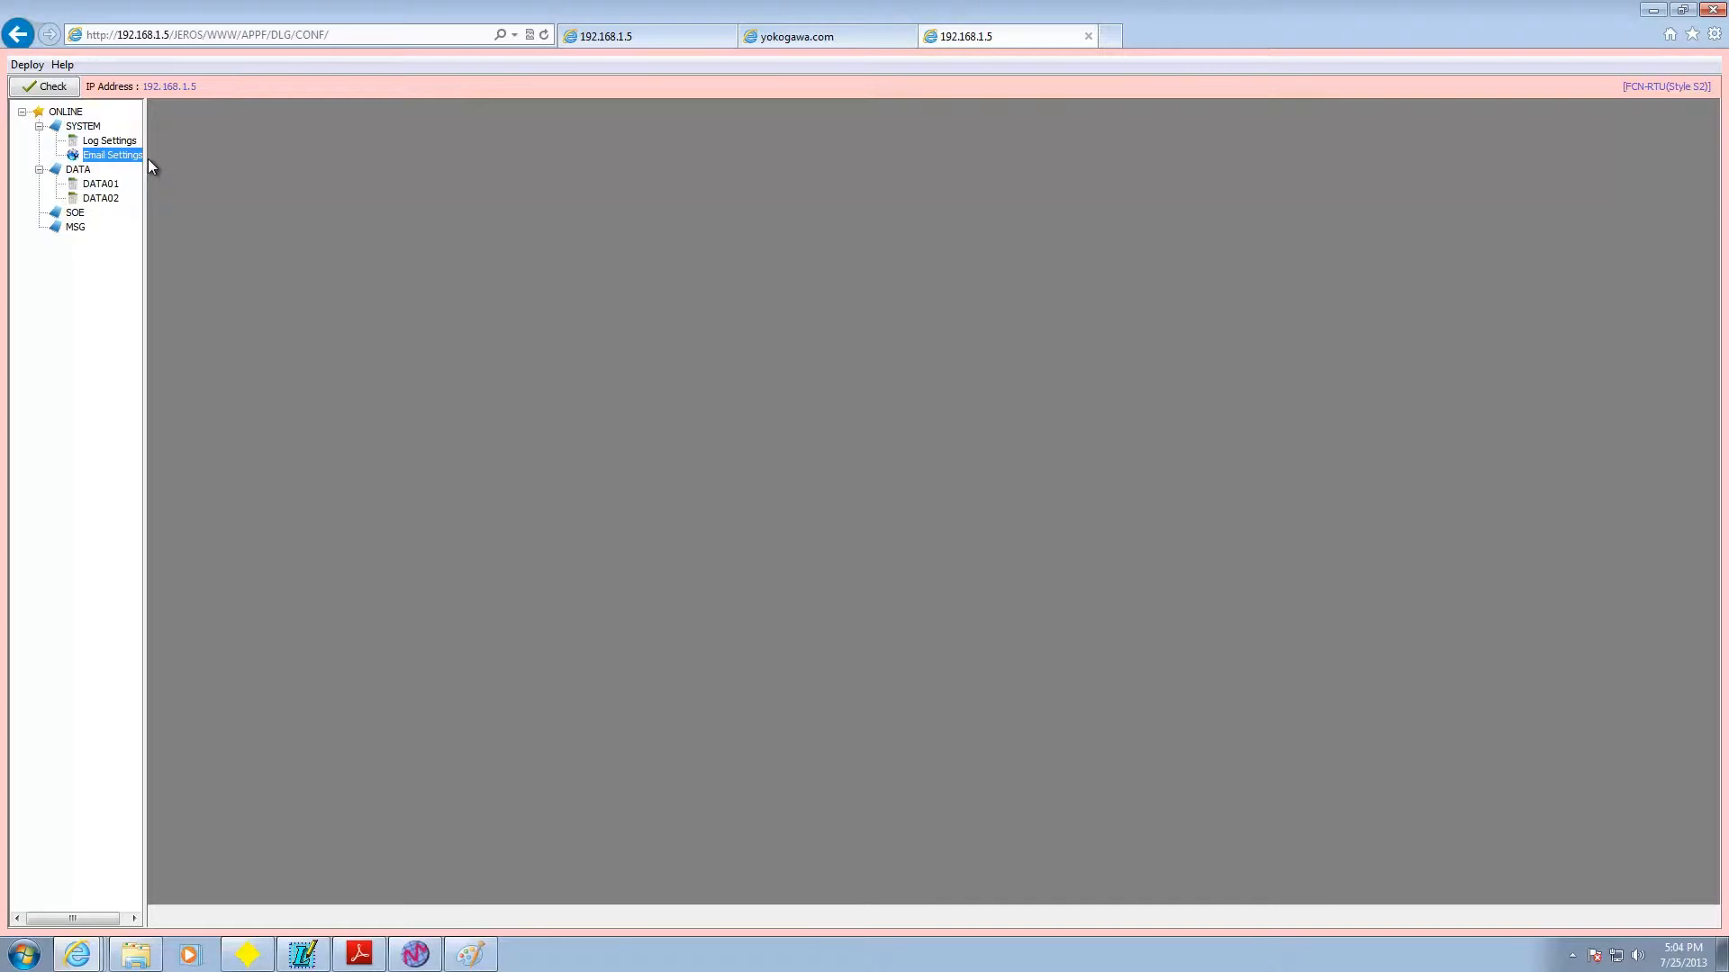
# Step: Preview the option for creating a new log under the DATA folder
pyautogui.click(72, 171)
pyautogui.rightClick(71, 172)
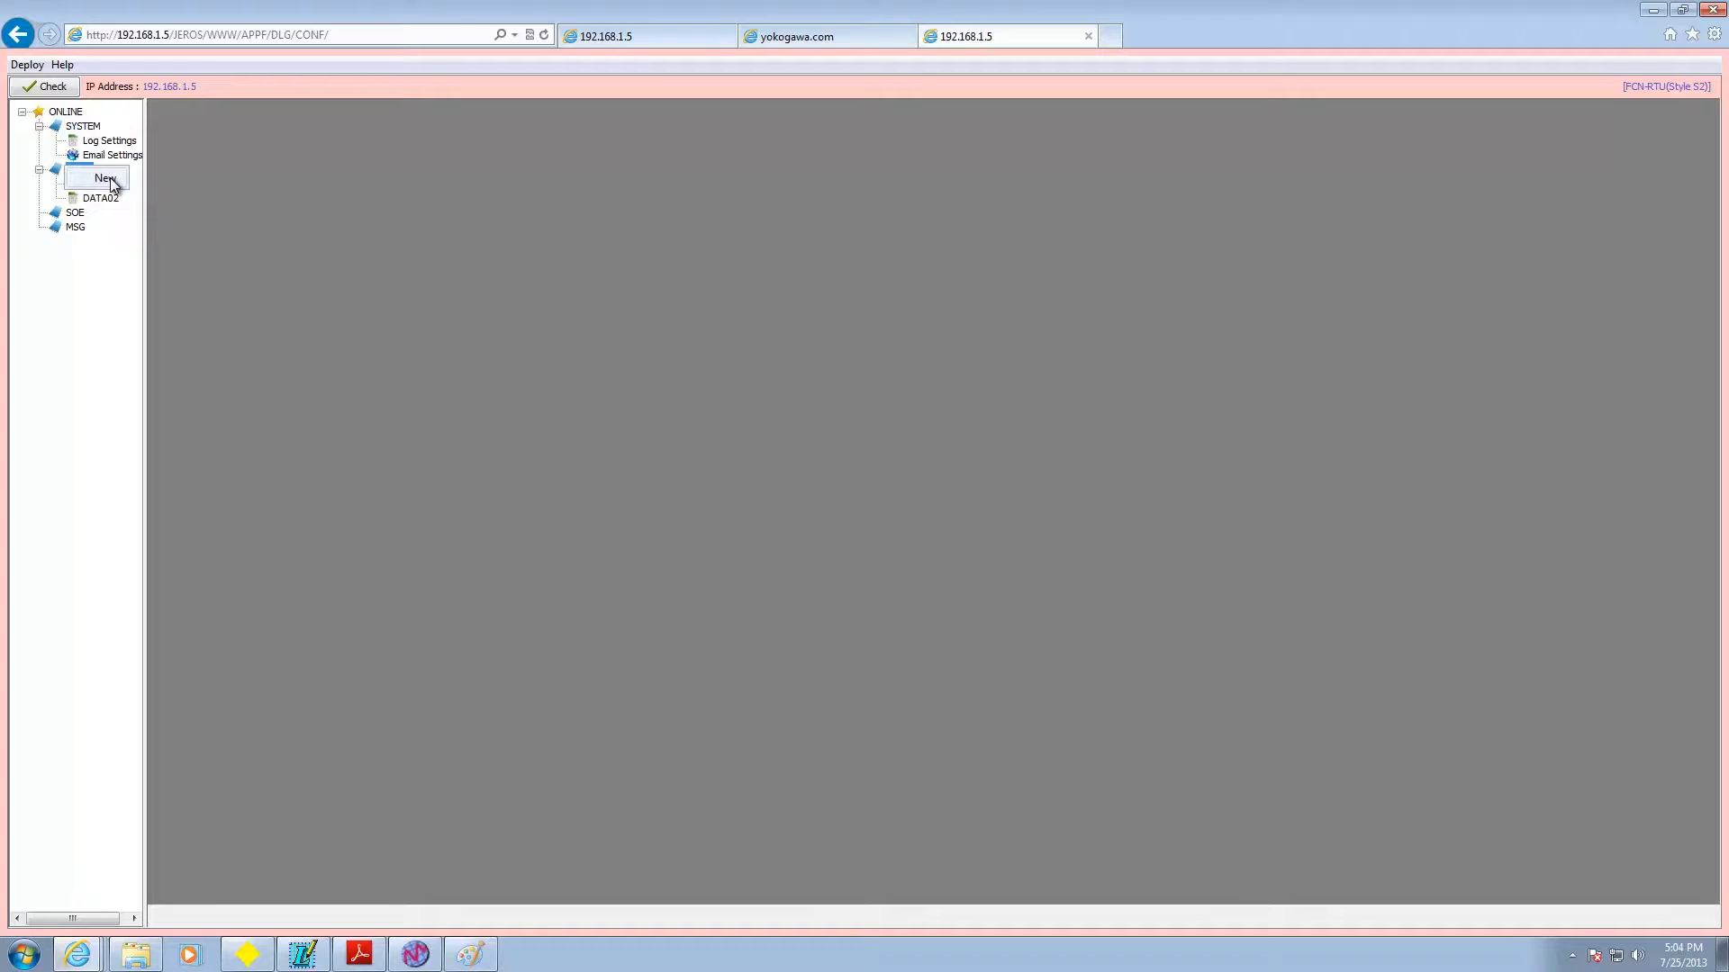
pyautogui.click(111, 180)
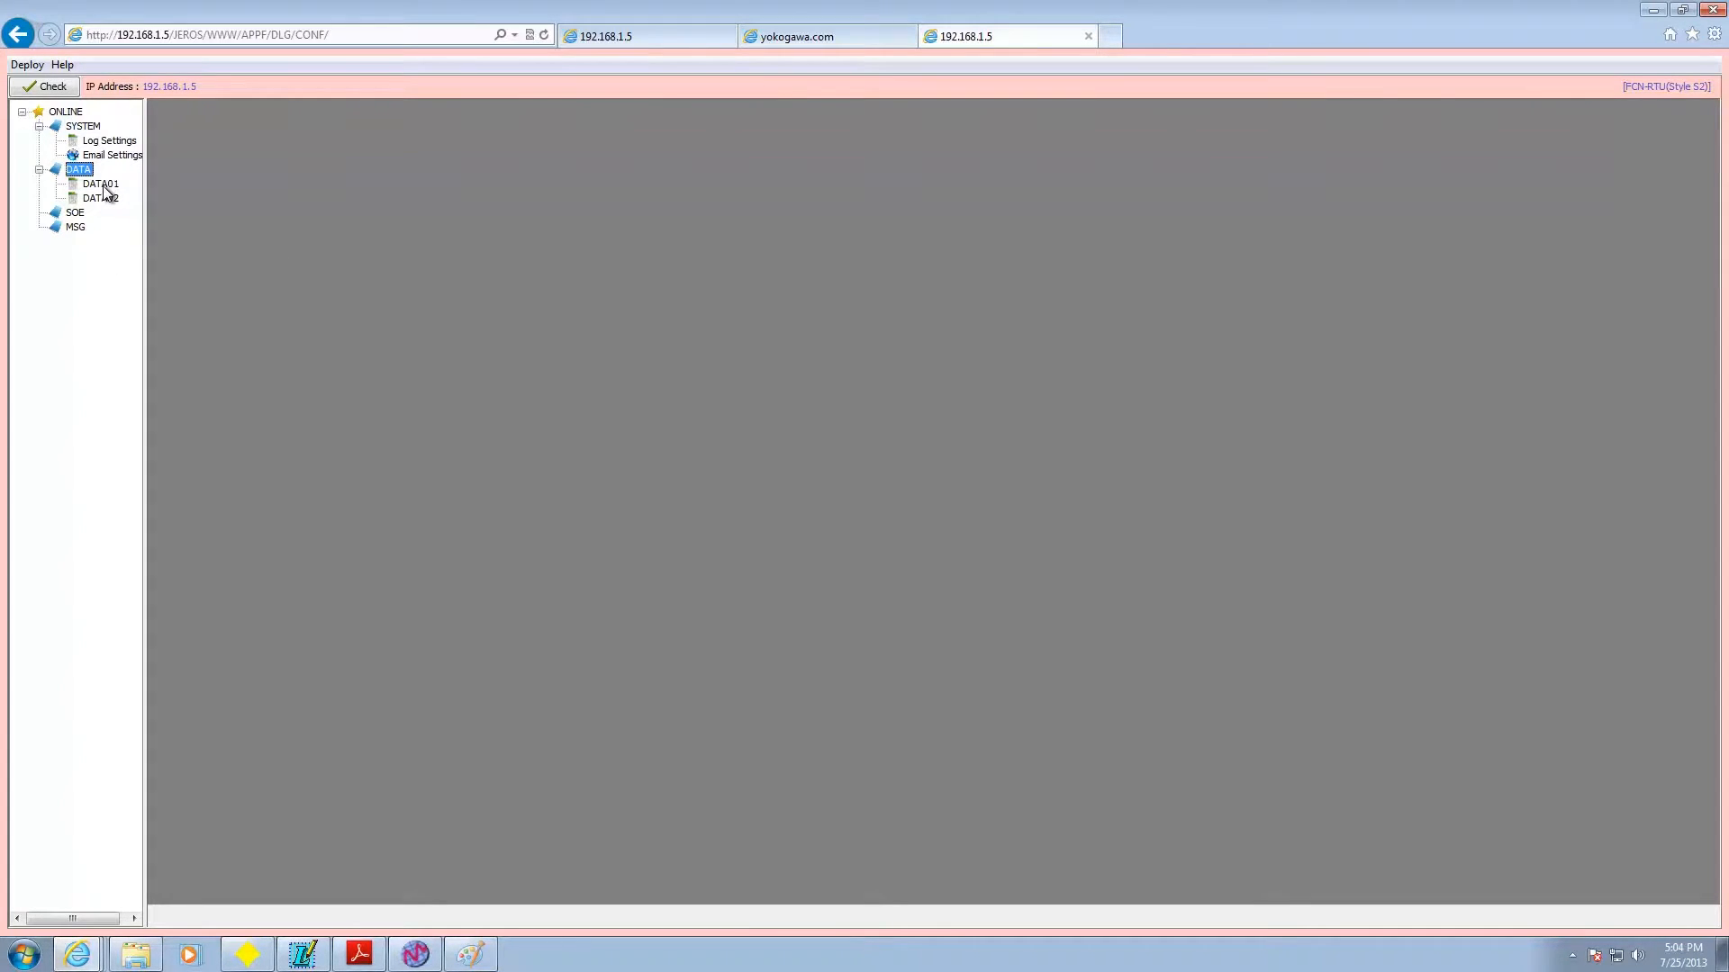
# Step: Open the DATA01 settings and review the download action, file name and title, previewing the available log types
pyautogui.doubleClick(101, 185)
pyautogui.moveTo(334, 118); pyautogui.dragTo(636, 169)
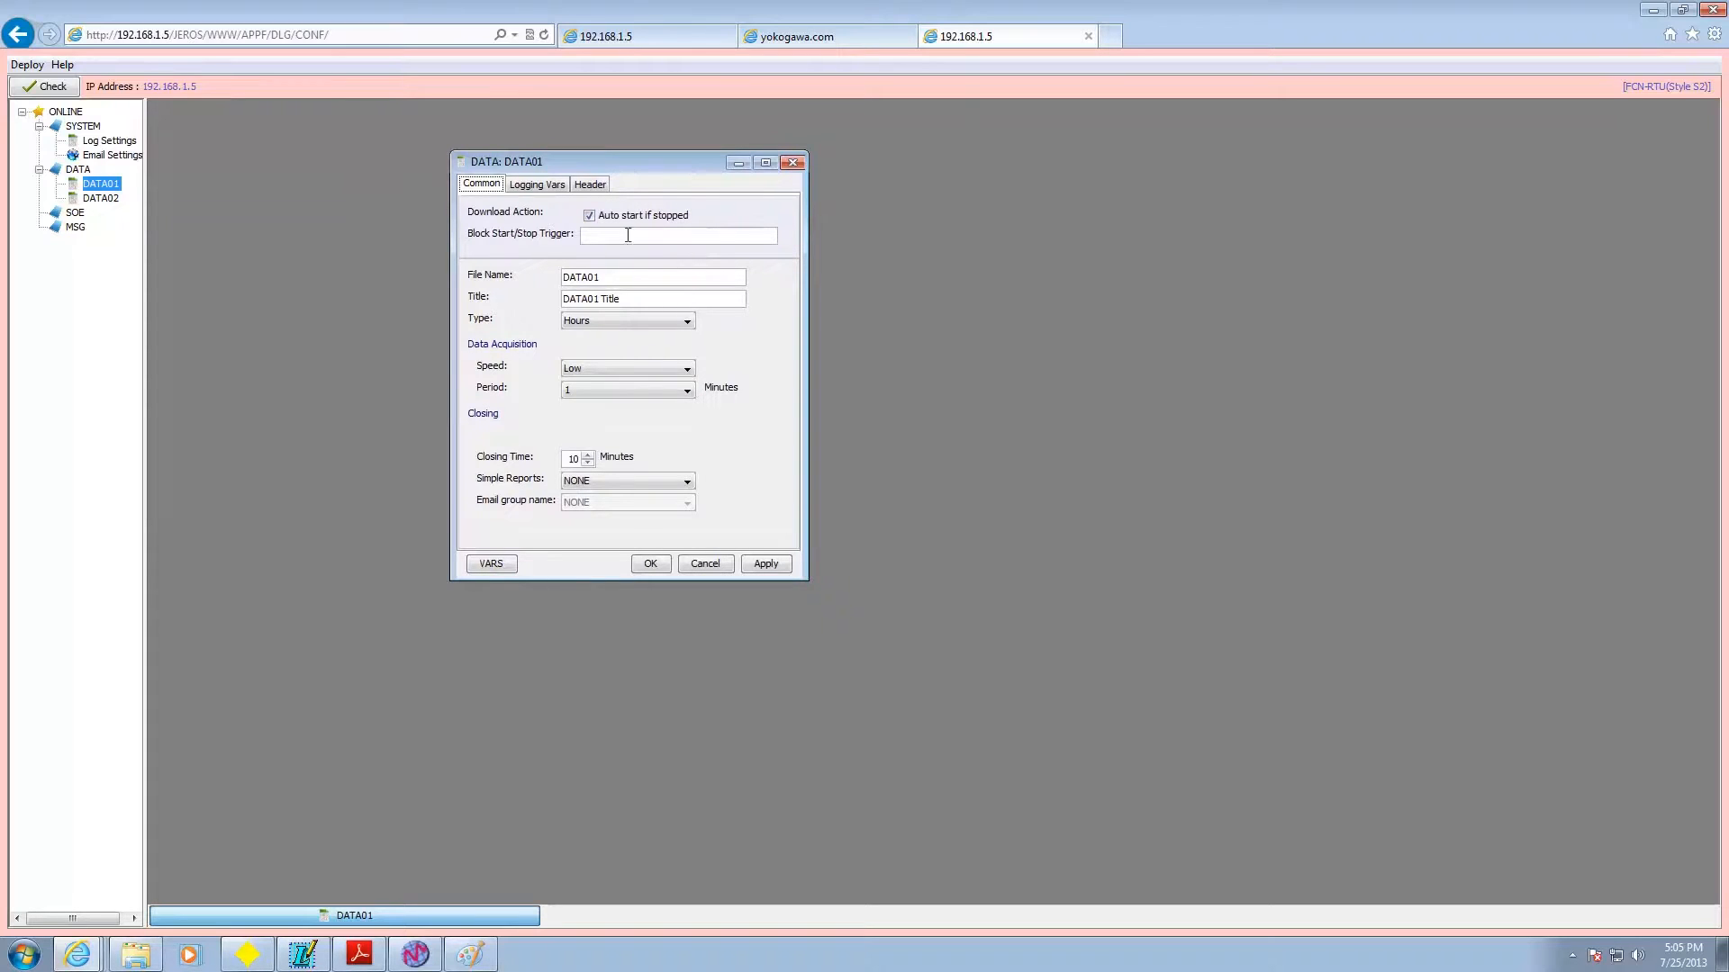
pyautogui.moveTo(592, 226)
pyautogui.moveTo(617, 277); pyautogui.dragTo(529, 277)
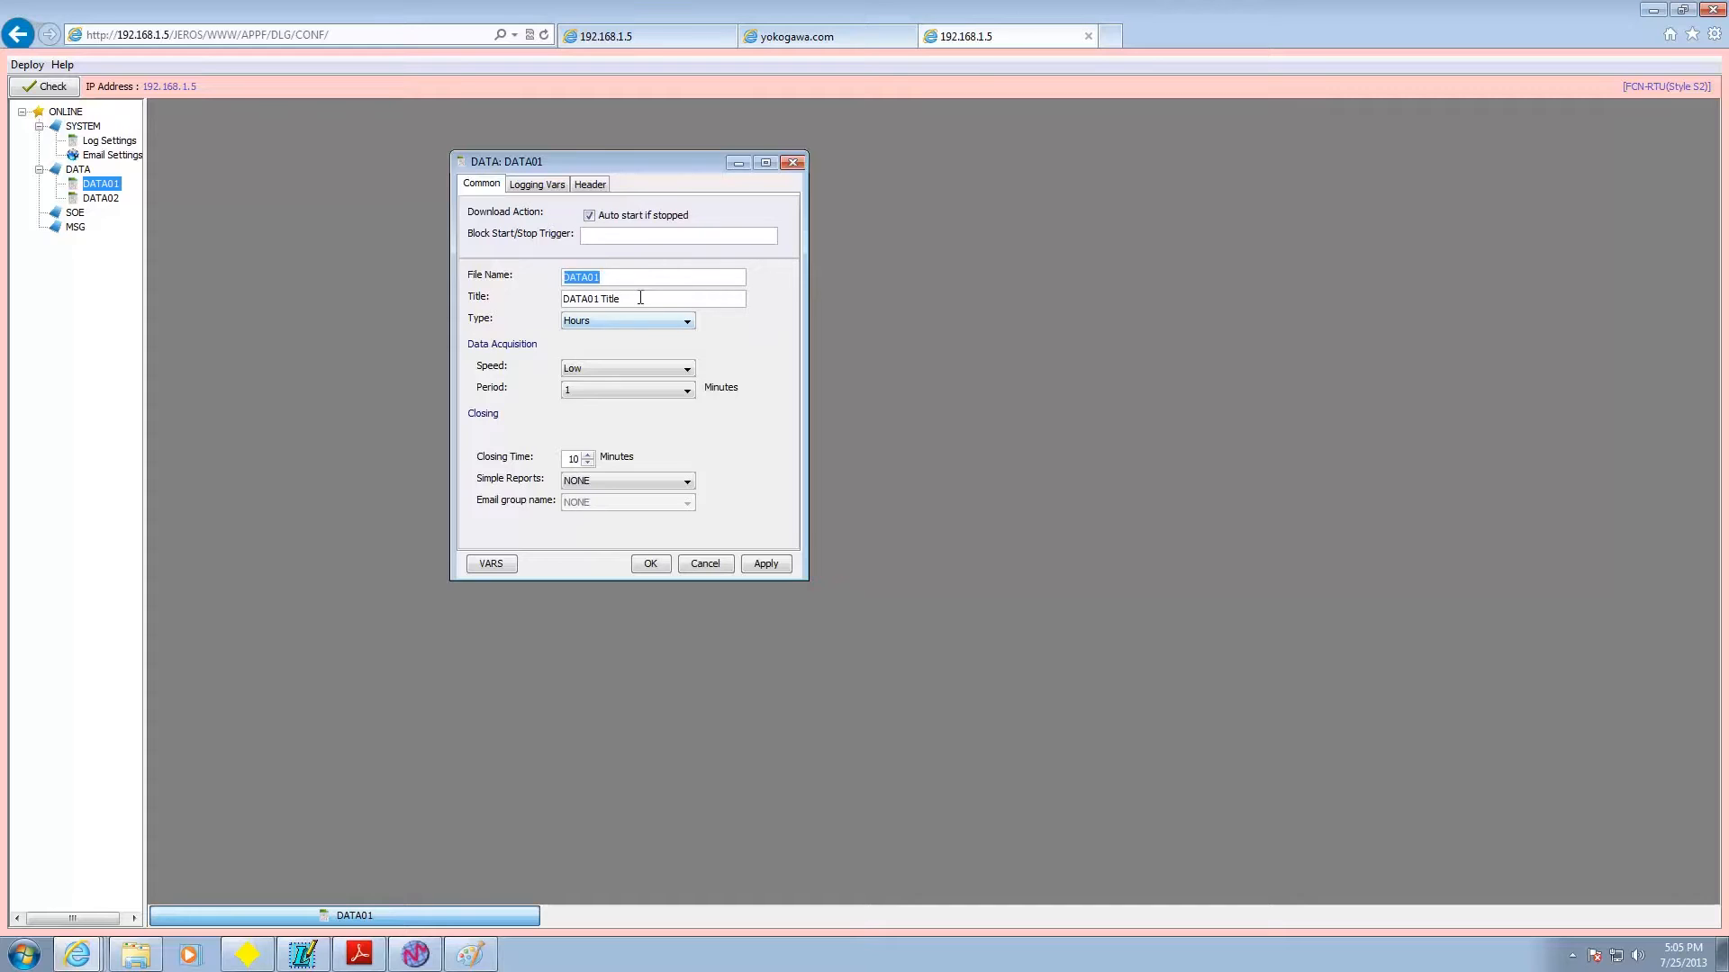
pyautogui.press('Tab')
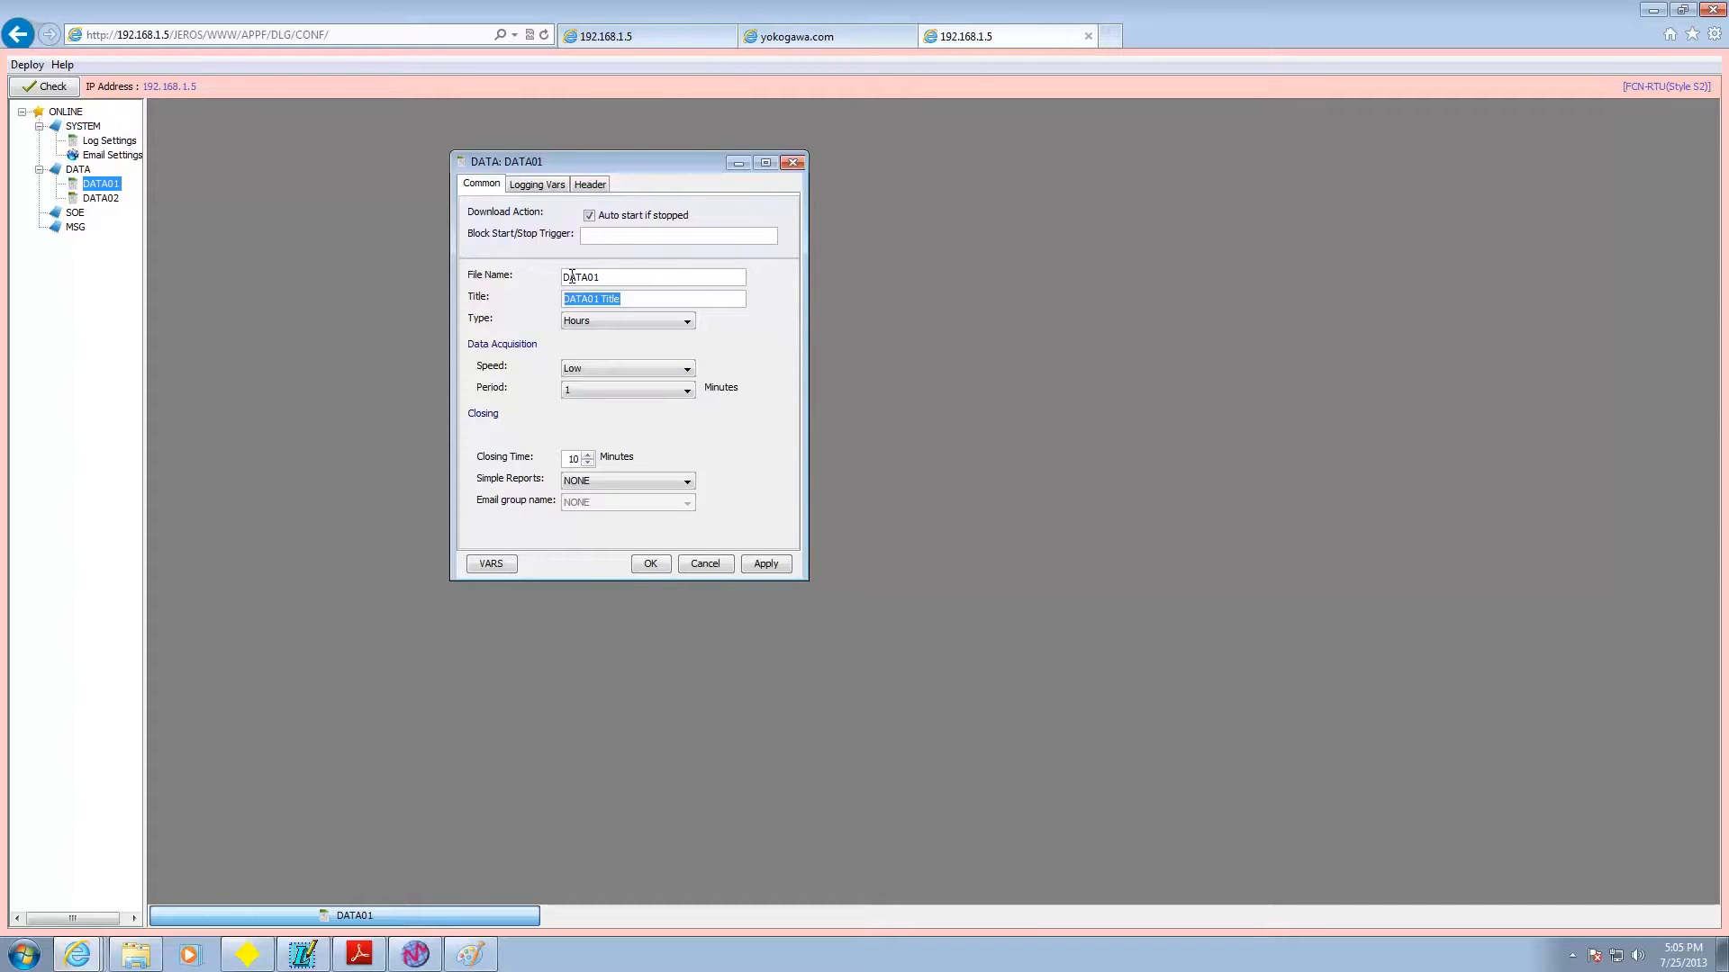
pyautogui.click(687, 322)
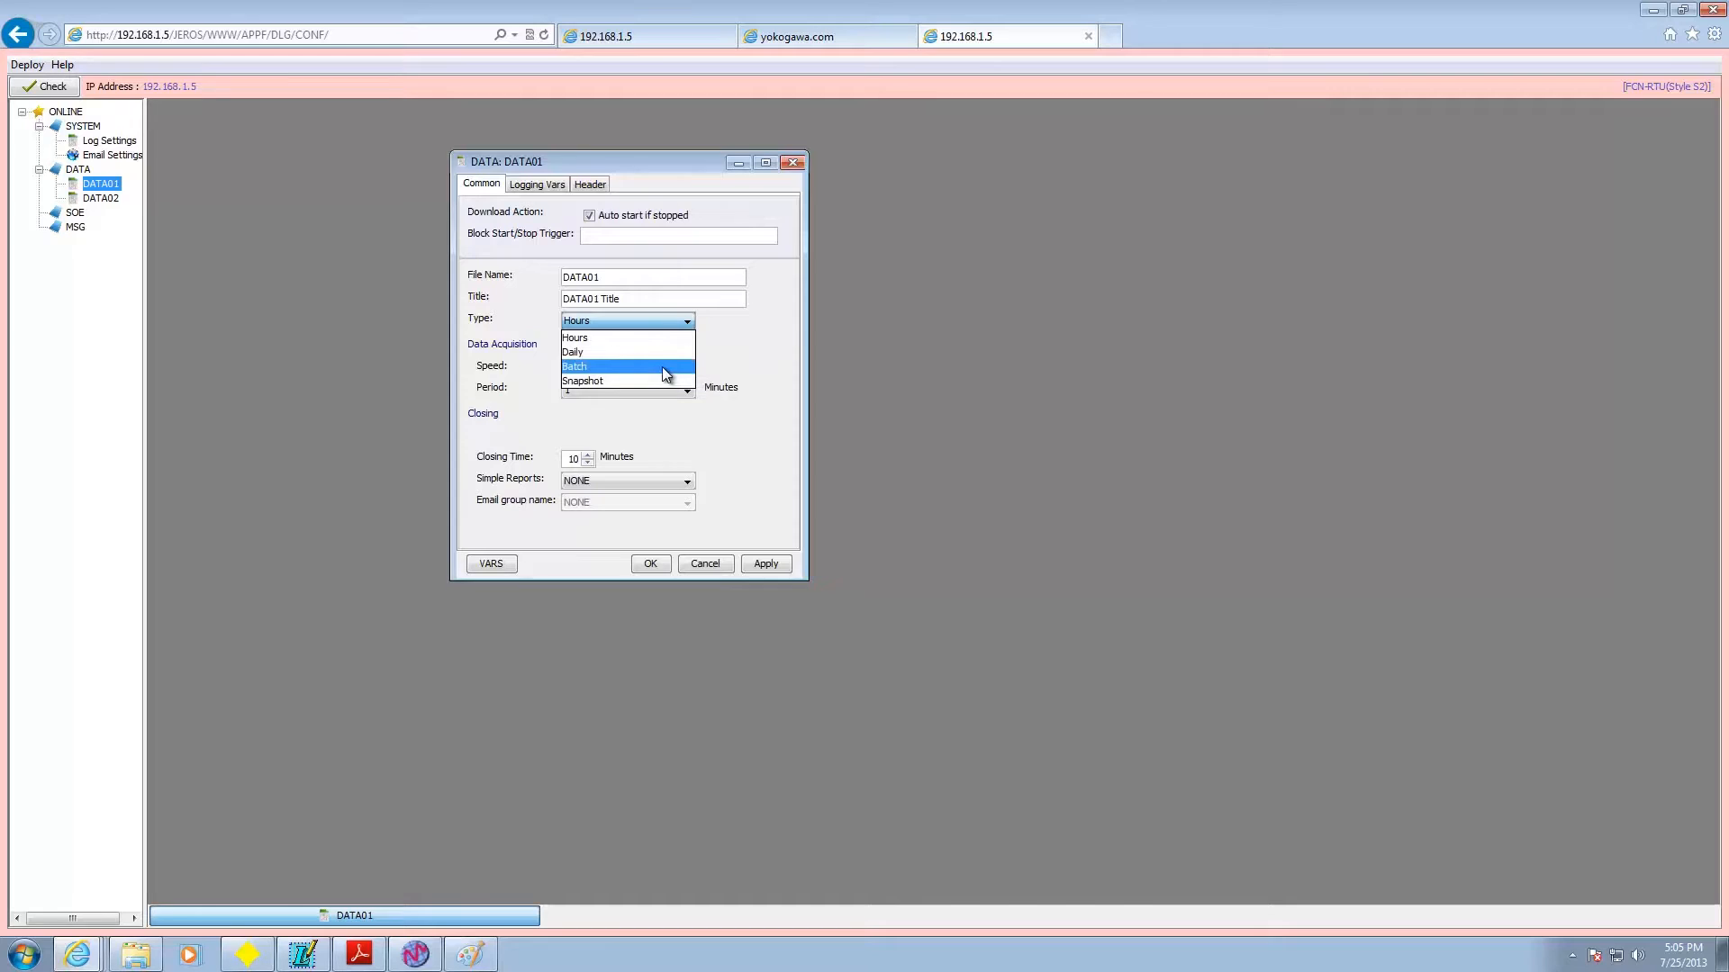
pyautogui.click(744, 338)
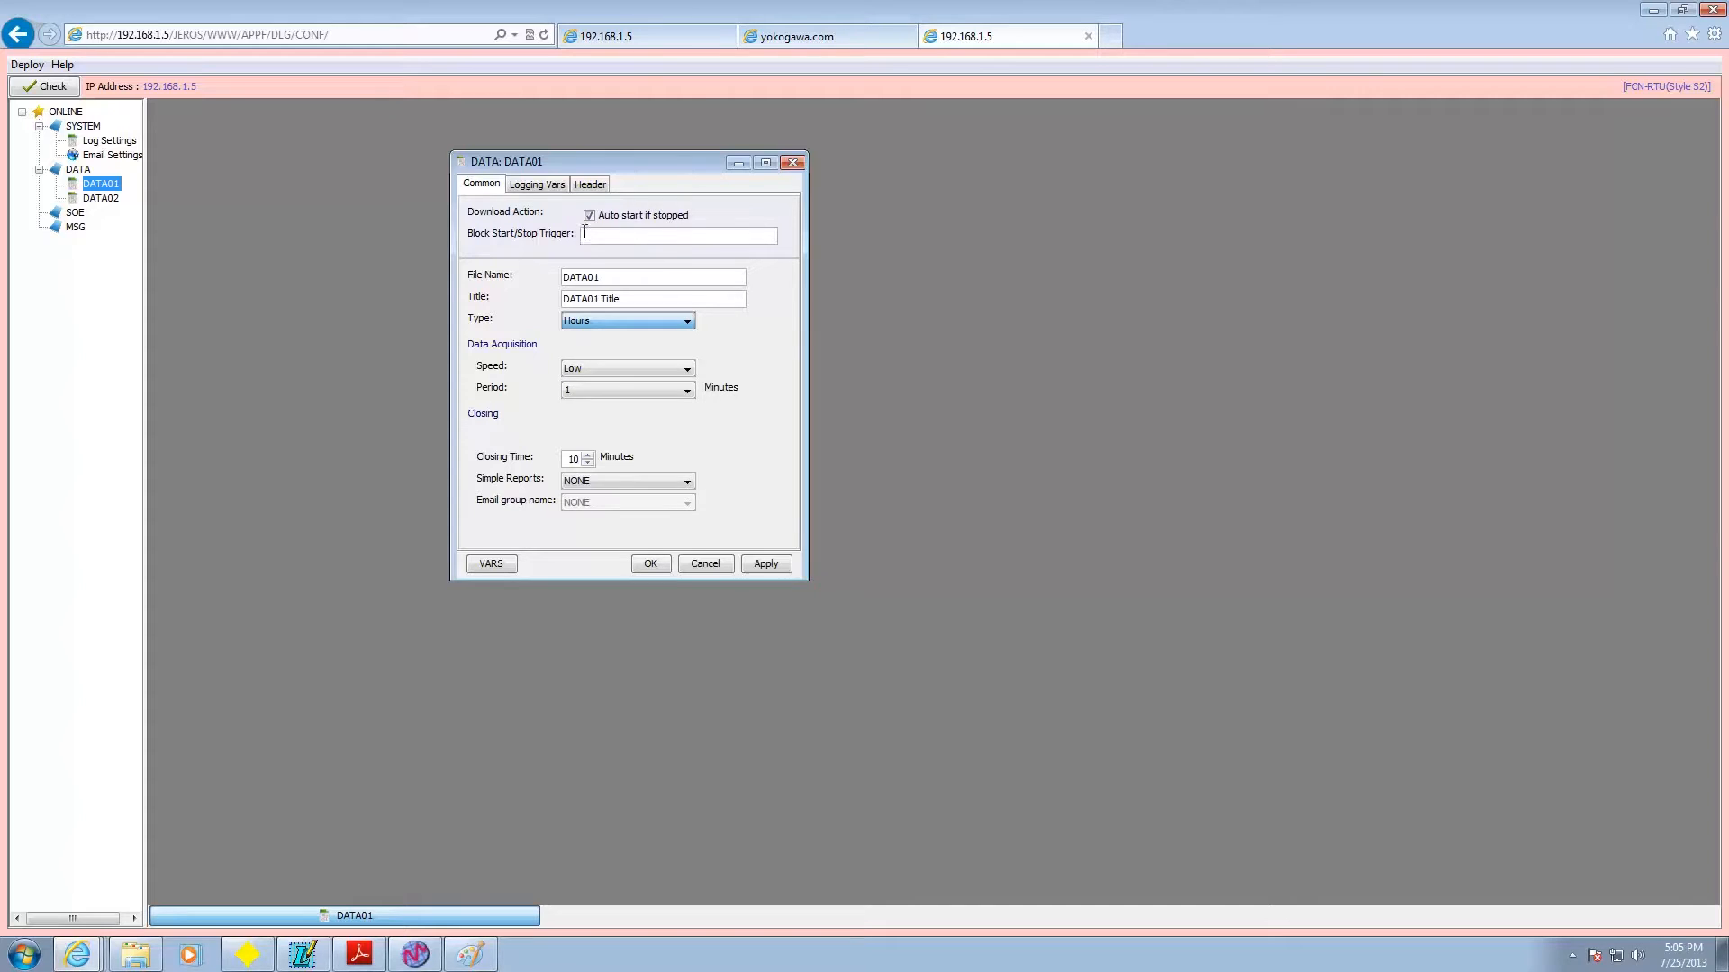
pyautogui.click(930, 450)
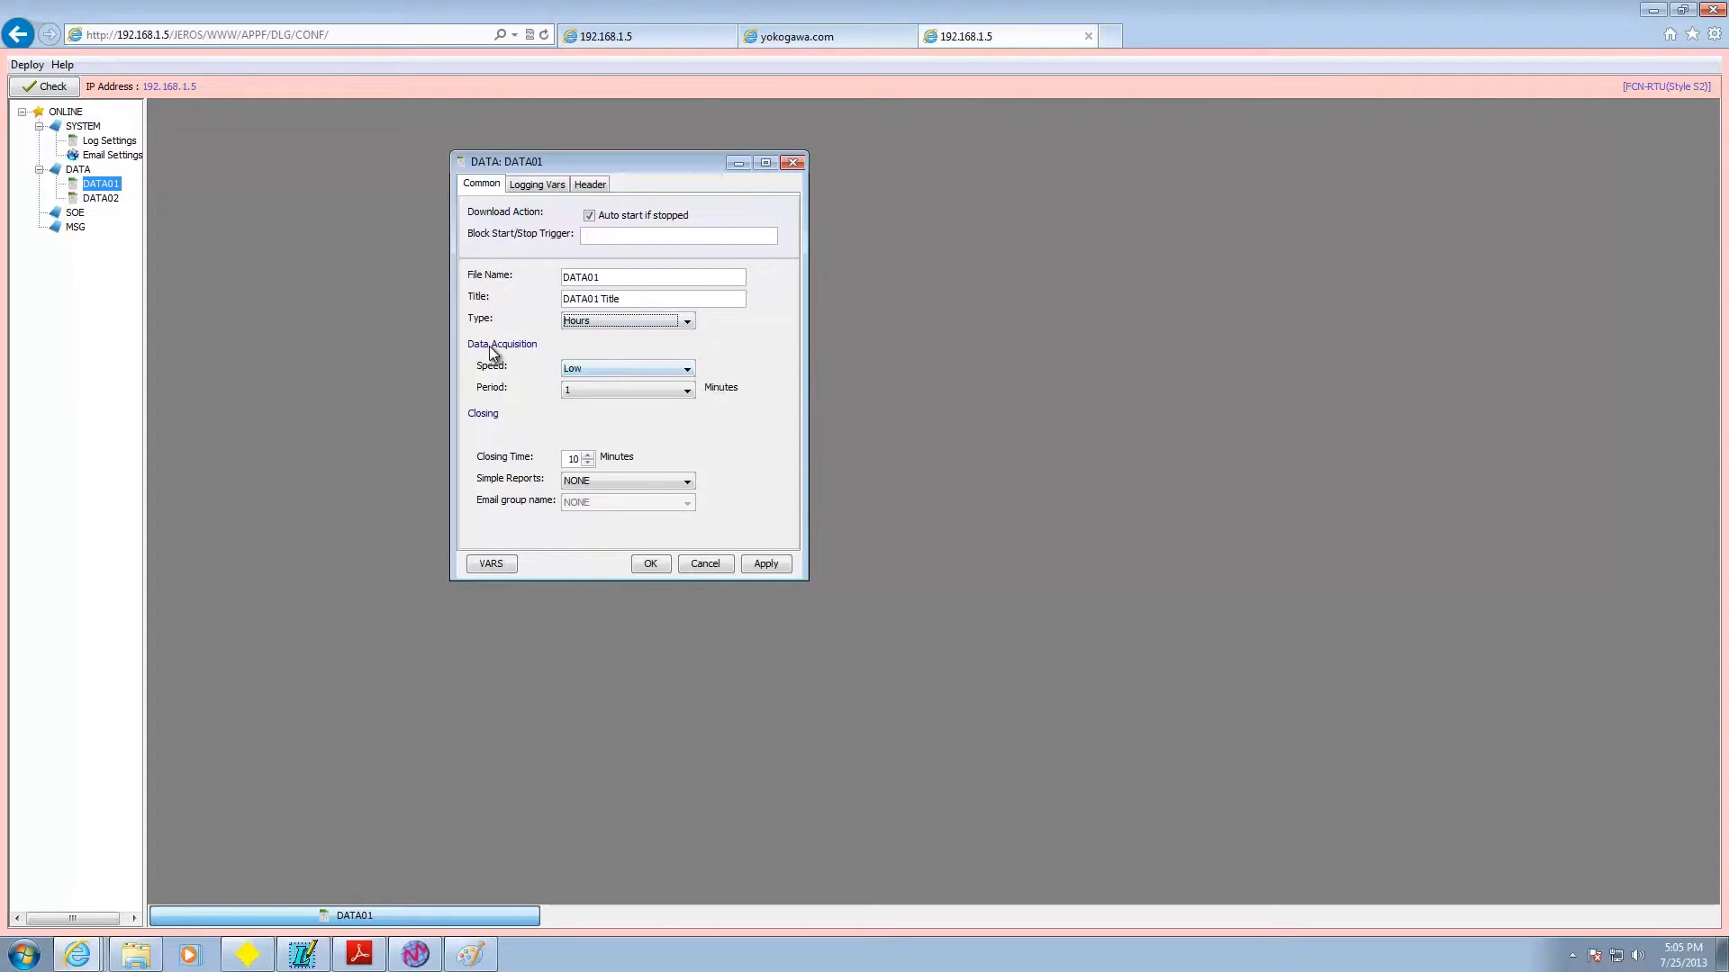
# Step: Preview DATA01's data acquisition speed and period options and its Simple Reports choices, leaving the settings as they are
pyautogui.click(667, 370)
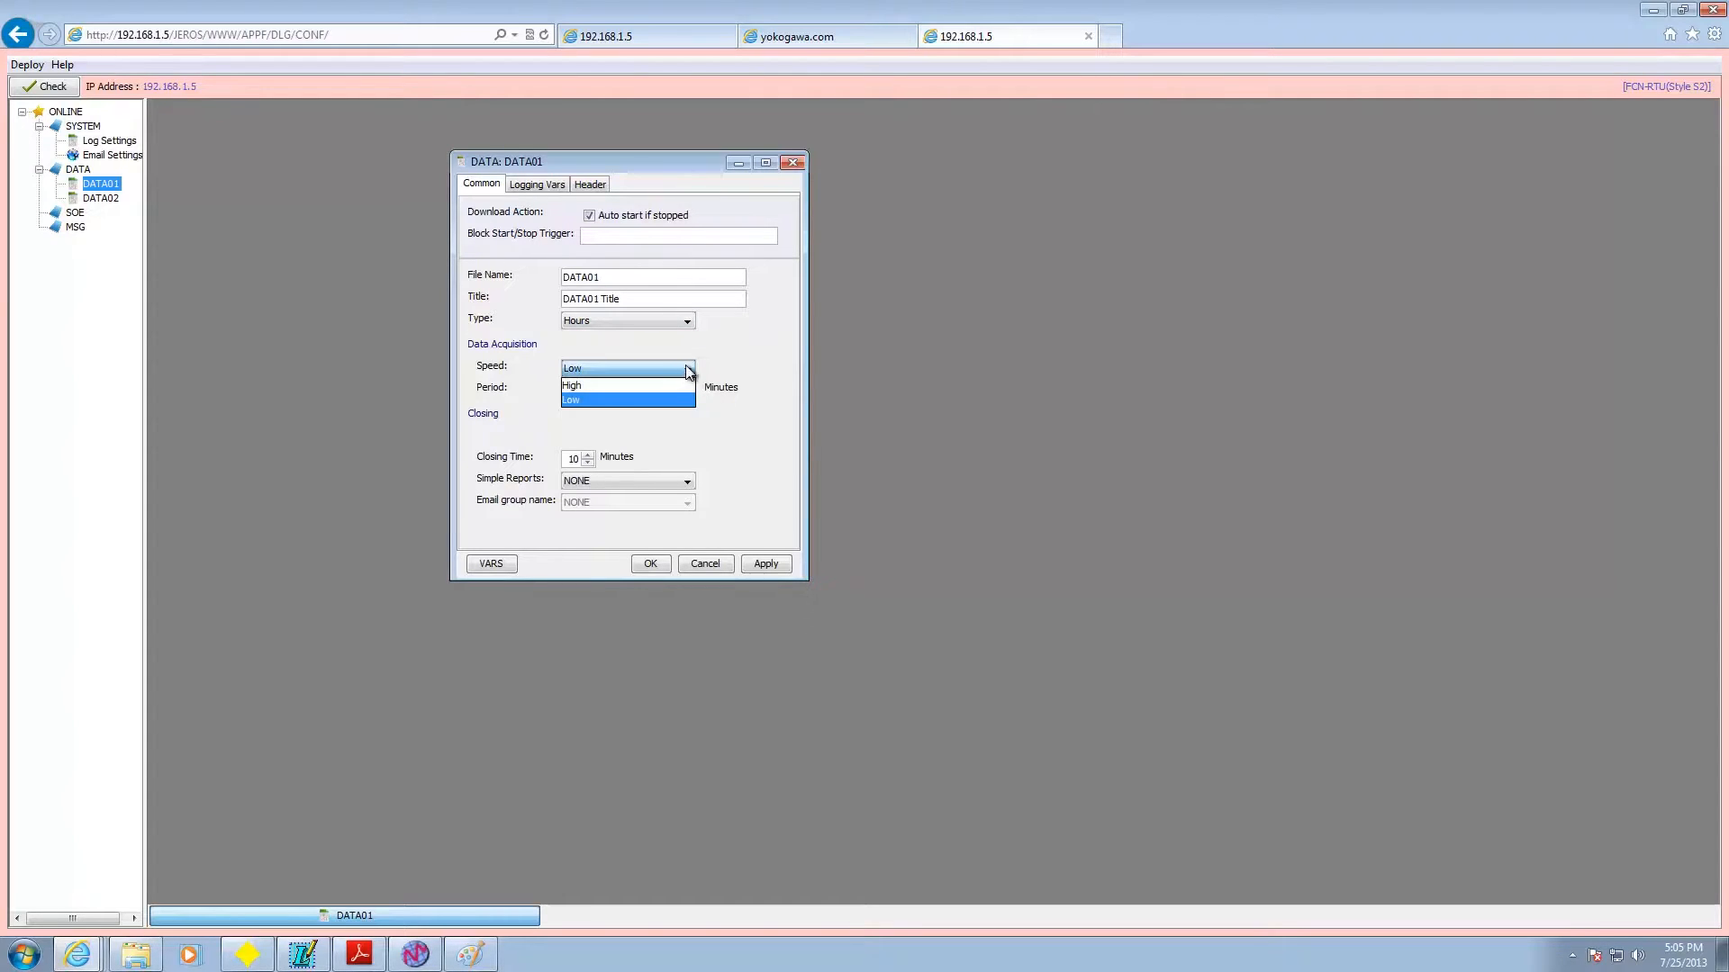
pyautogui.click(752, 364)
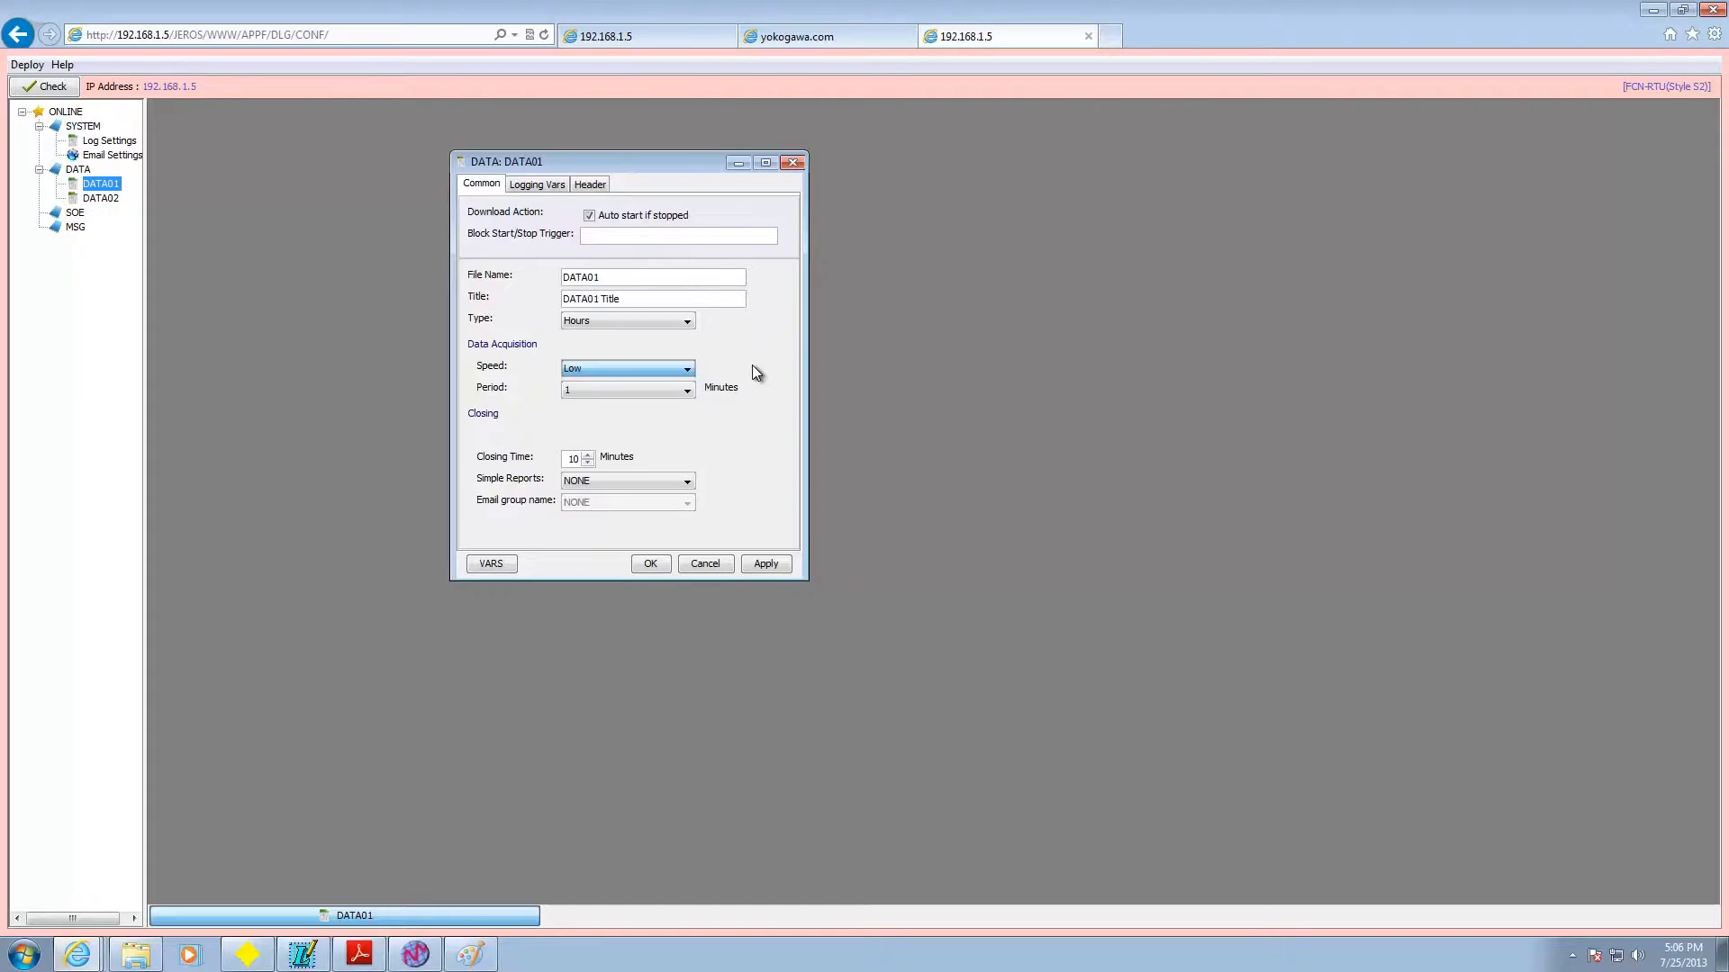
pyautogui.click(687, 393)
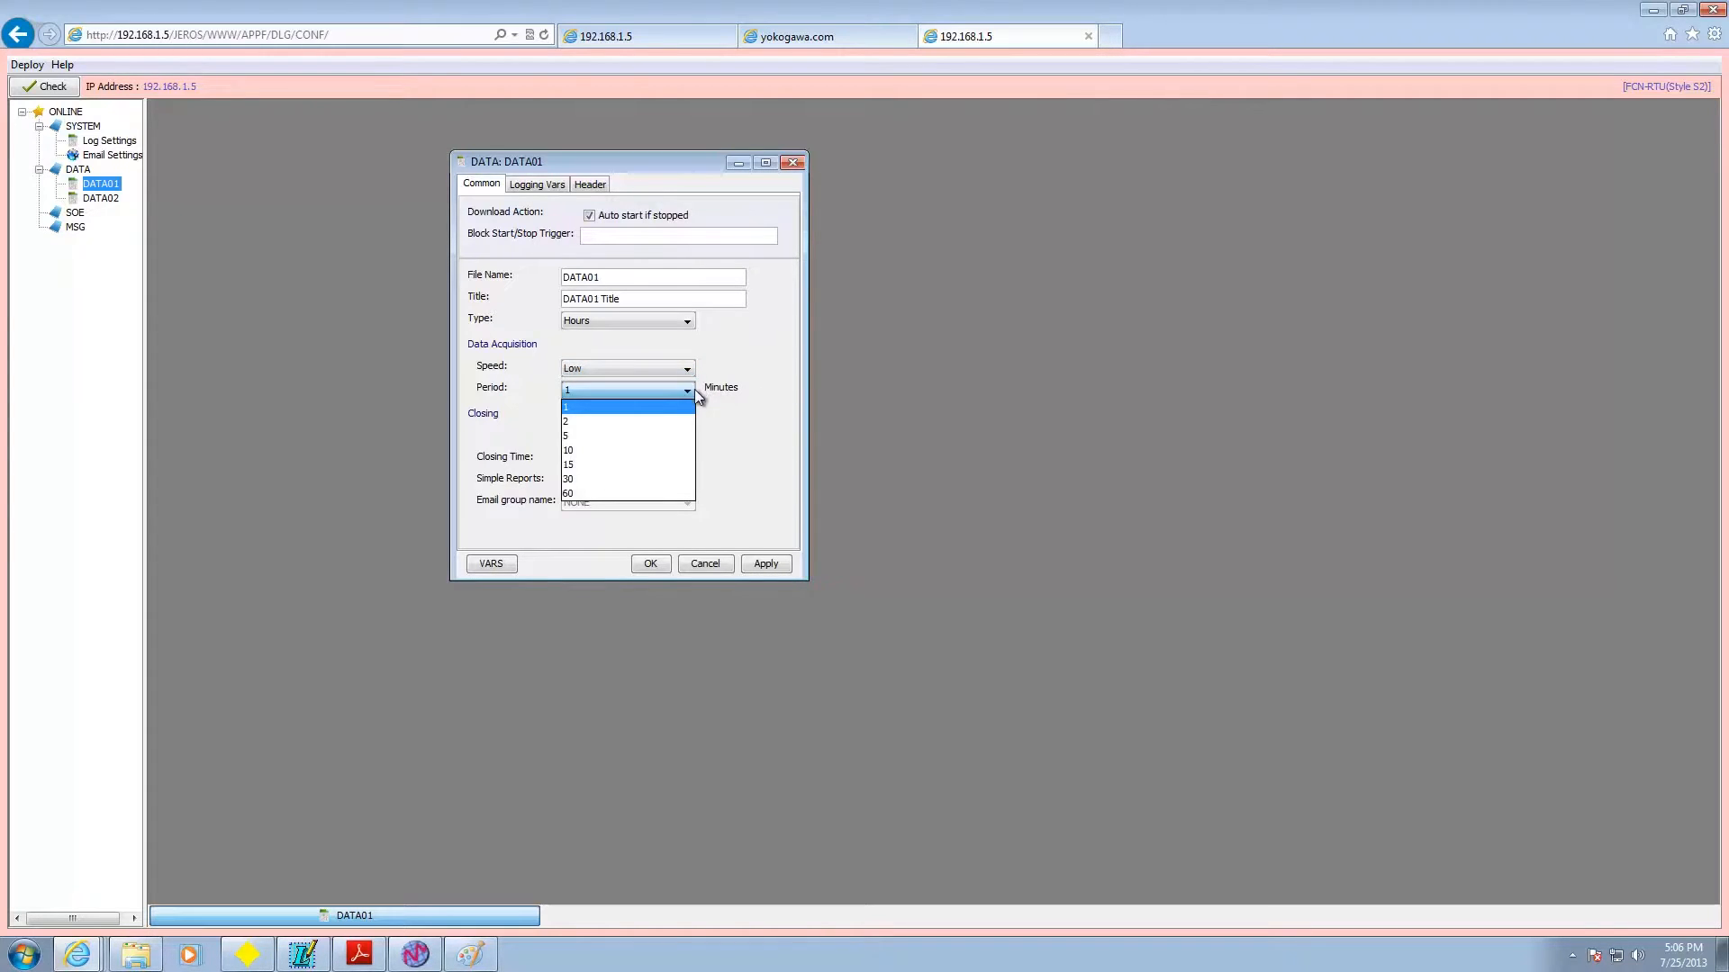
pyautogui.click(689, 390)
pyautogui.click(688, 371)
pyautogui.click(780, 340)
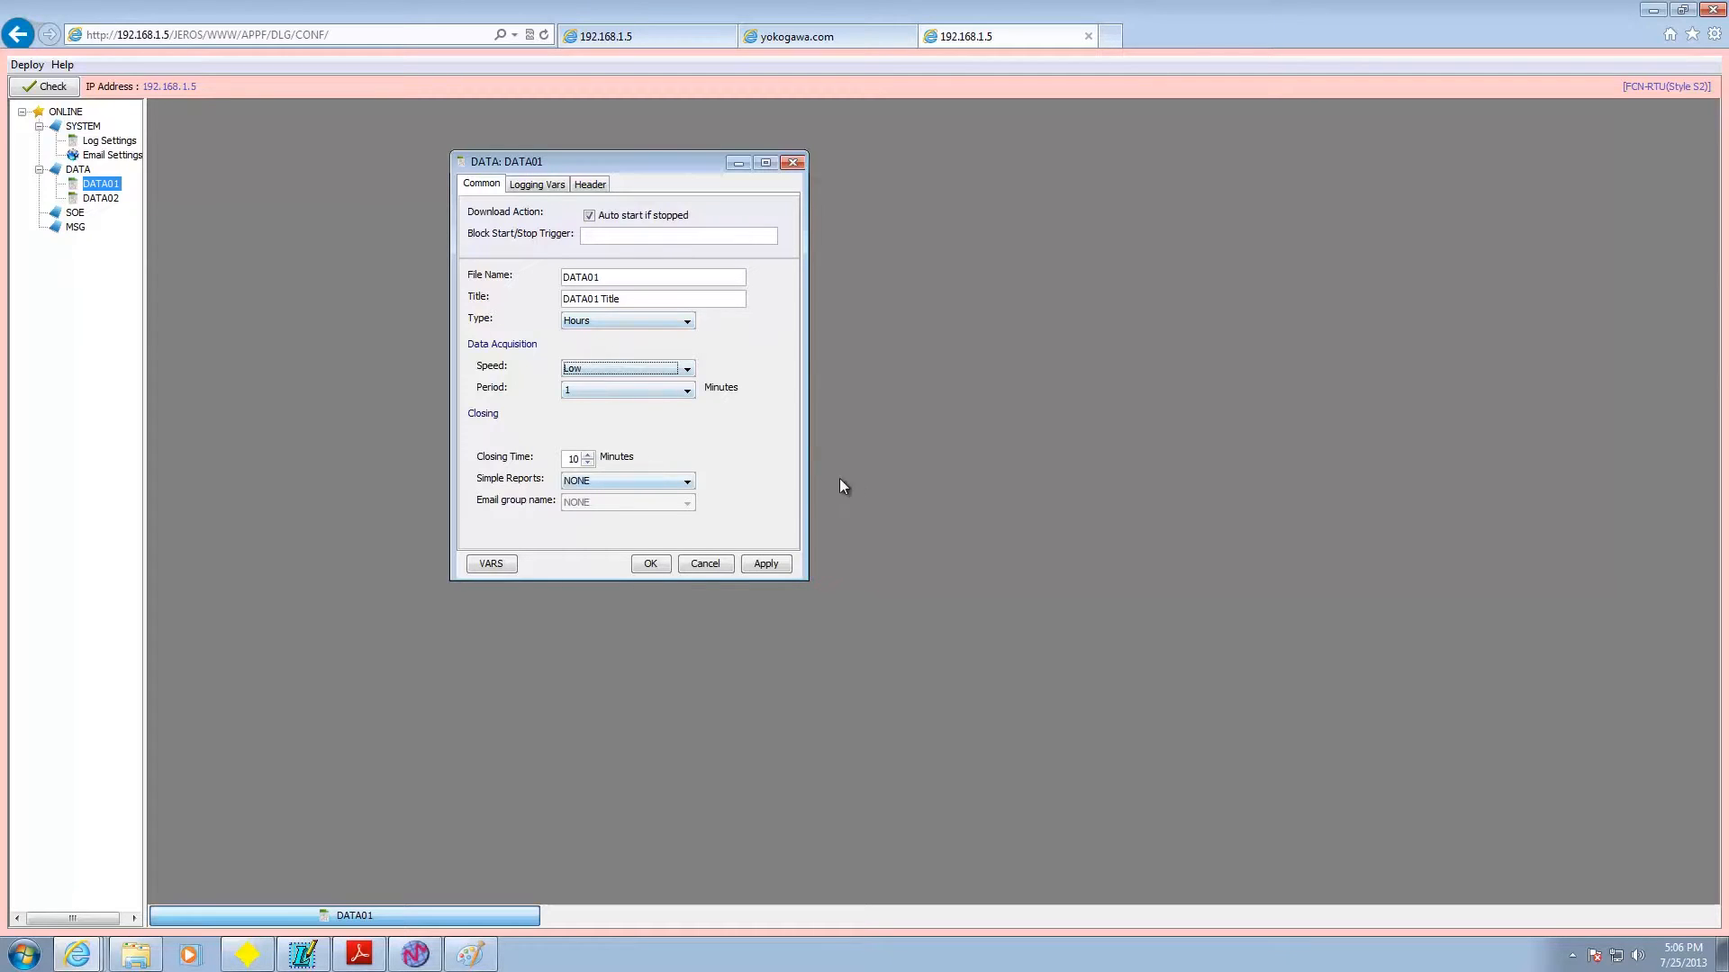
pyautogui.click(688, 481)
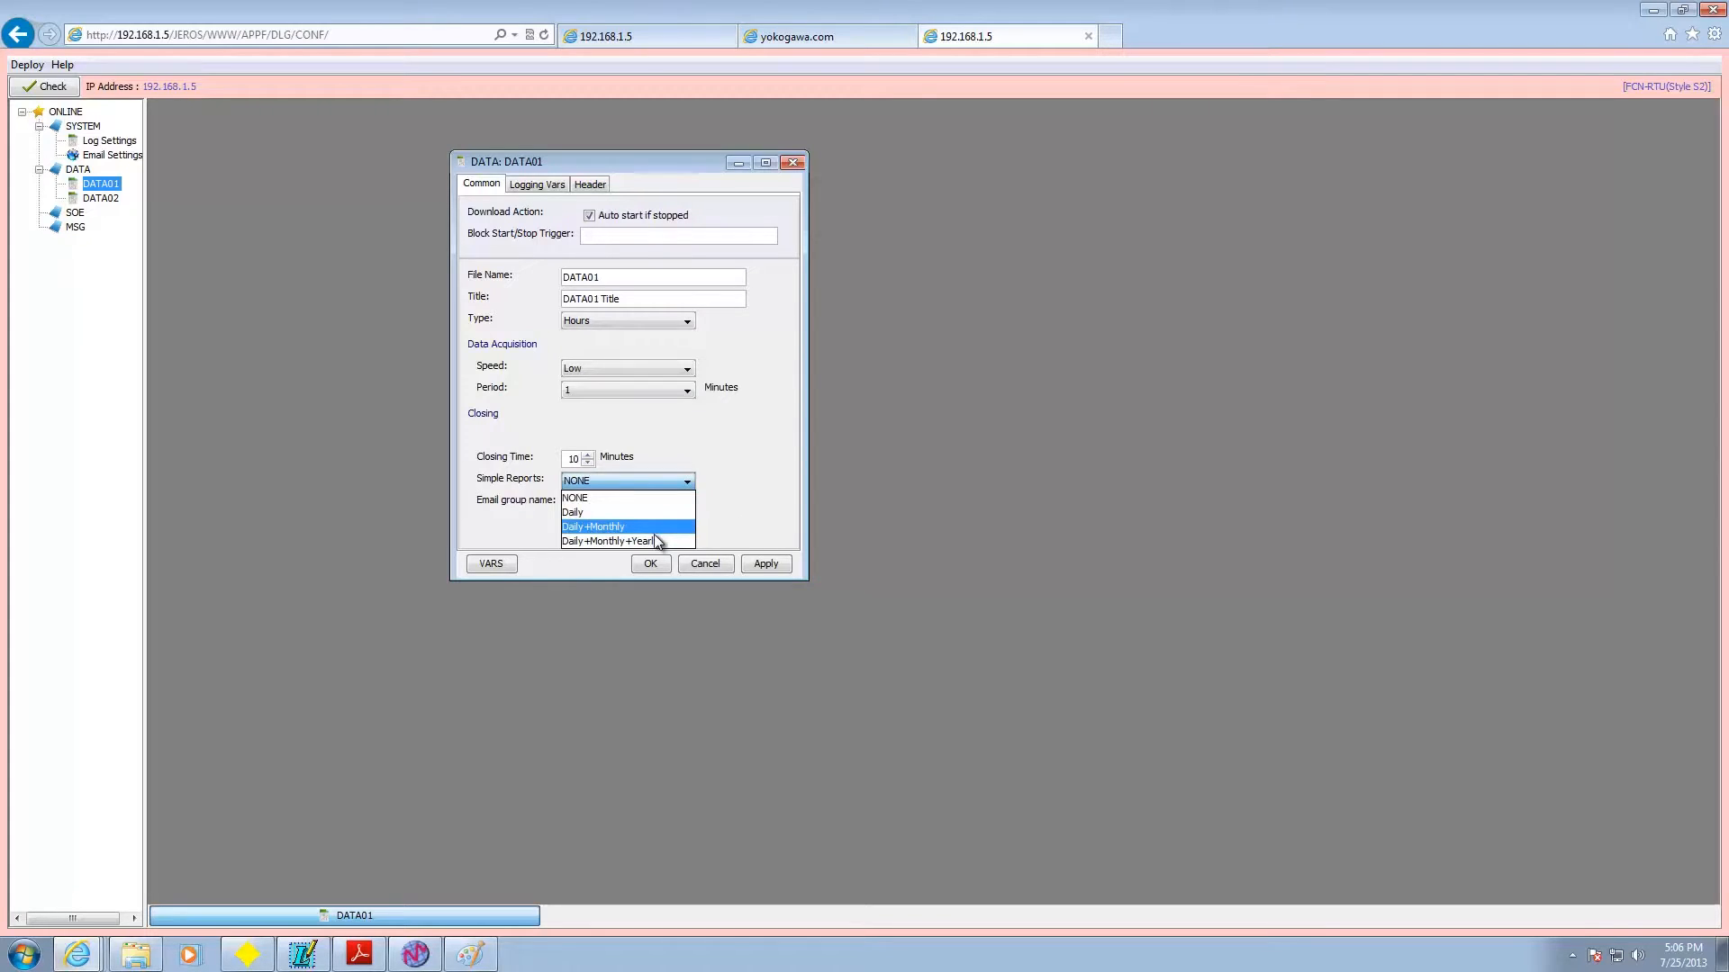
pyautogui.click(759, 461)
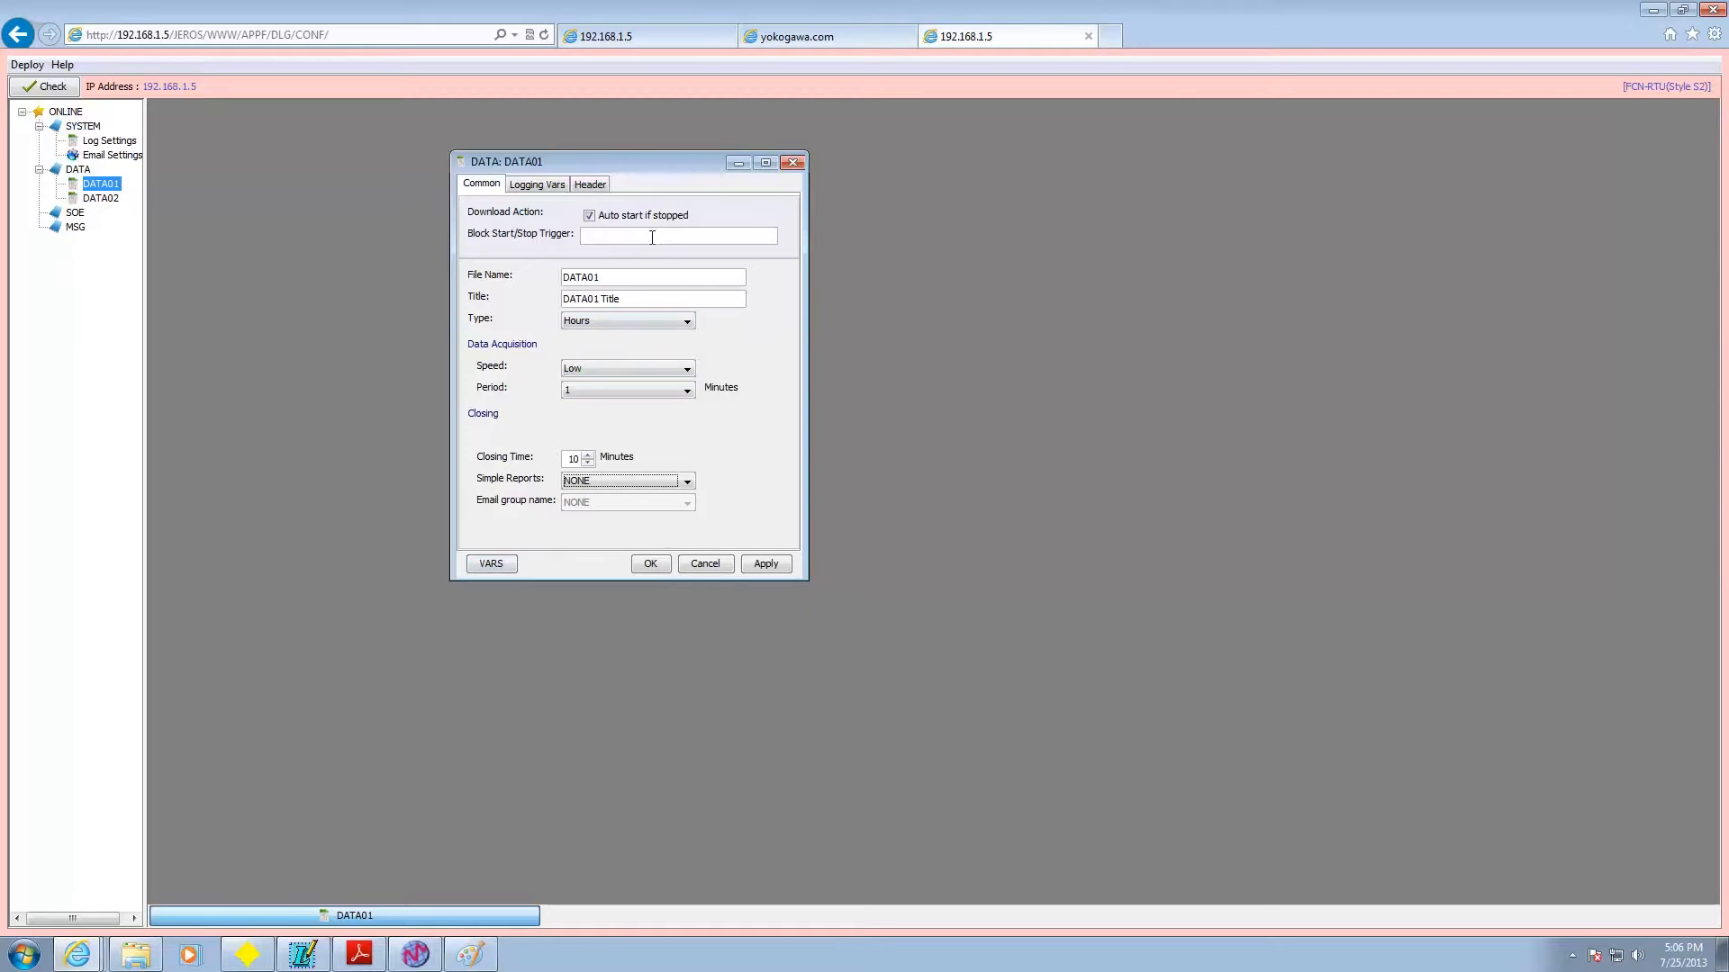
# Step: Open the variable Explorer beside the DATA01 settings and browse the available items
pyautogui.click(497, 566)
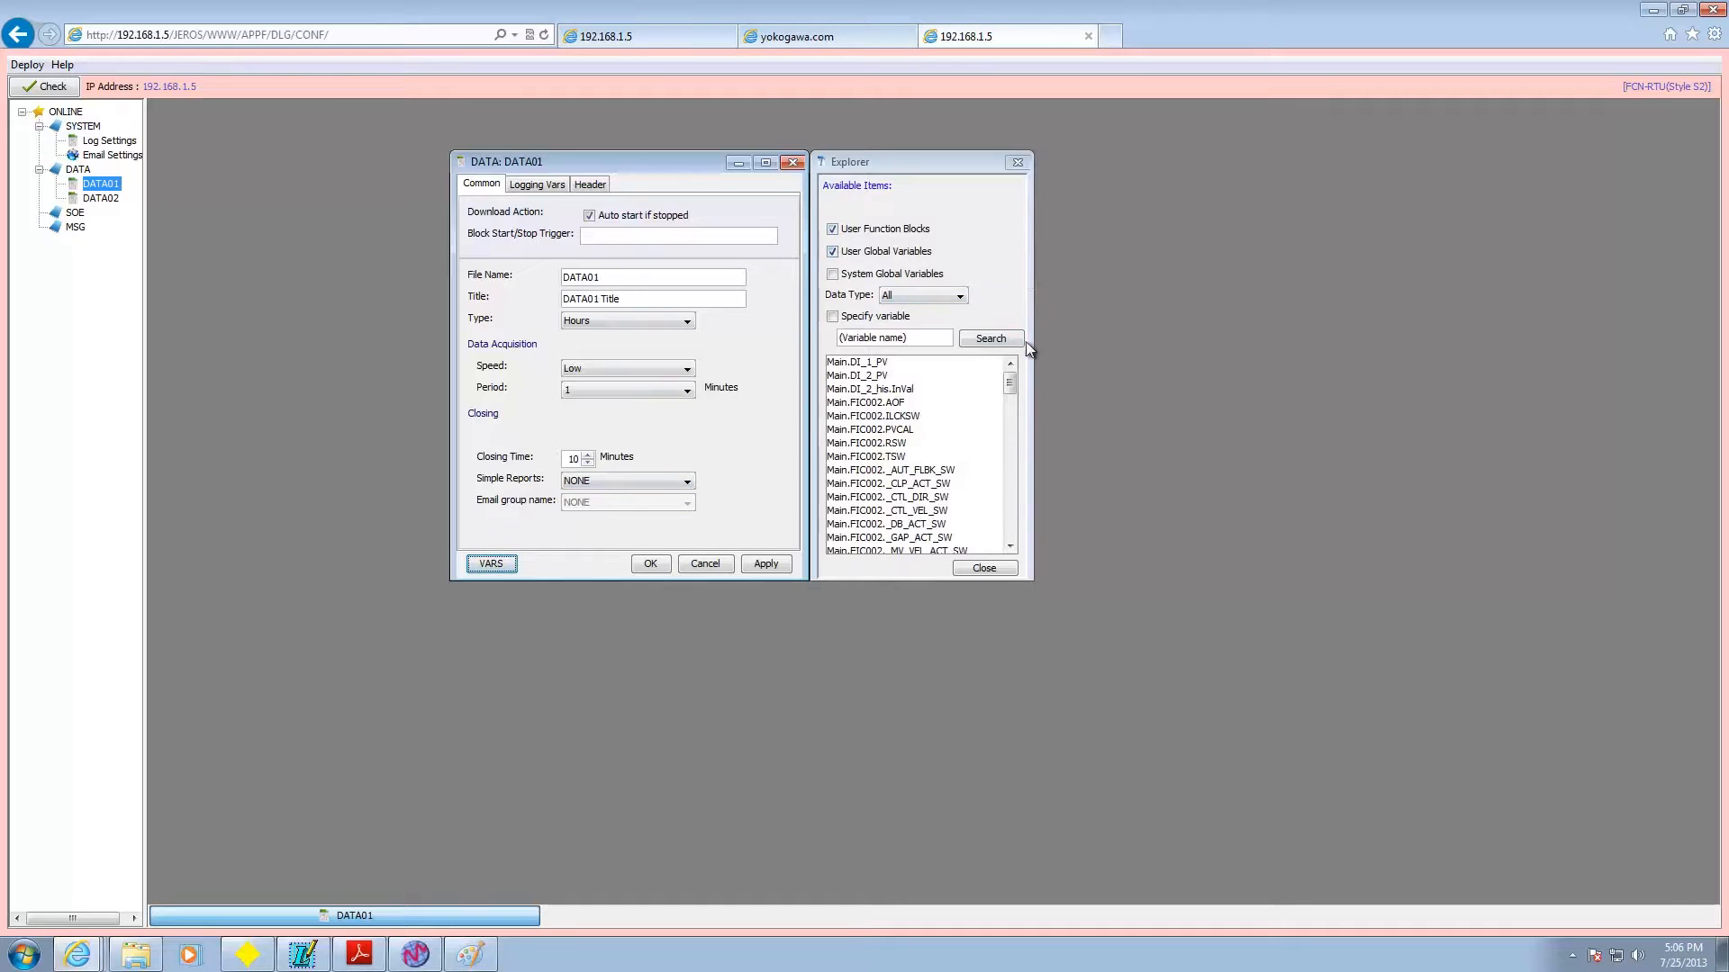
pyautogui.moveTo(1009, 386)
pyautogui.mouseDown()
pyautogui.moveTo(1004, 540)
pyautogui.moveTo(1027, 382)
pyautogui.moveTo(996, 538)
pyautogui.moveTo(992, 521)
pyautogui.moveTo(1033, 373)
pyautogui.mouseUp()
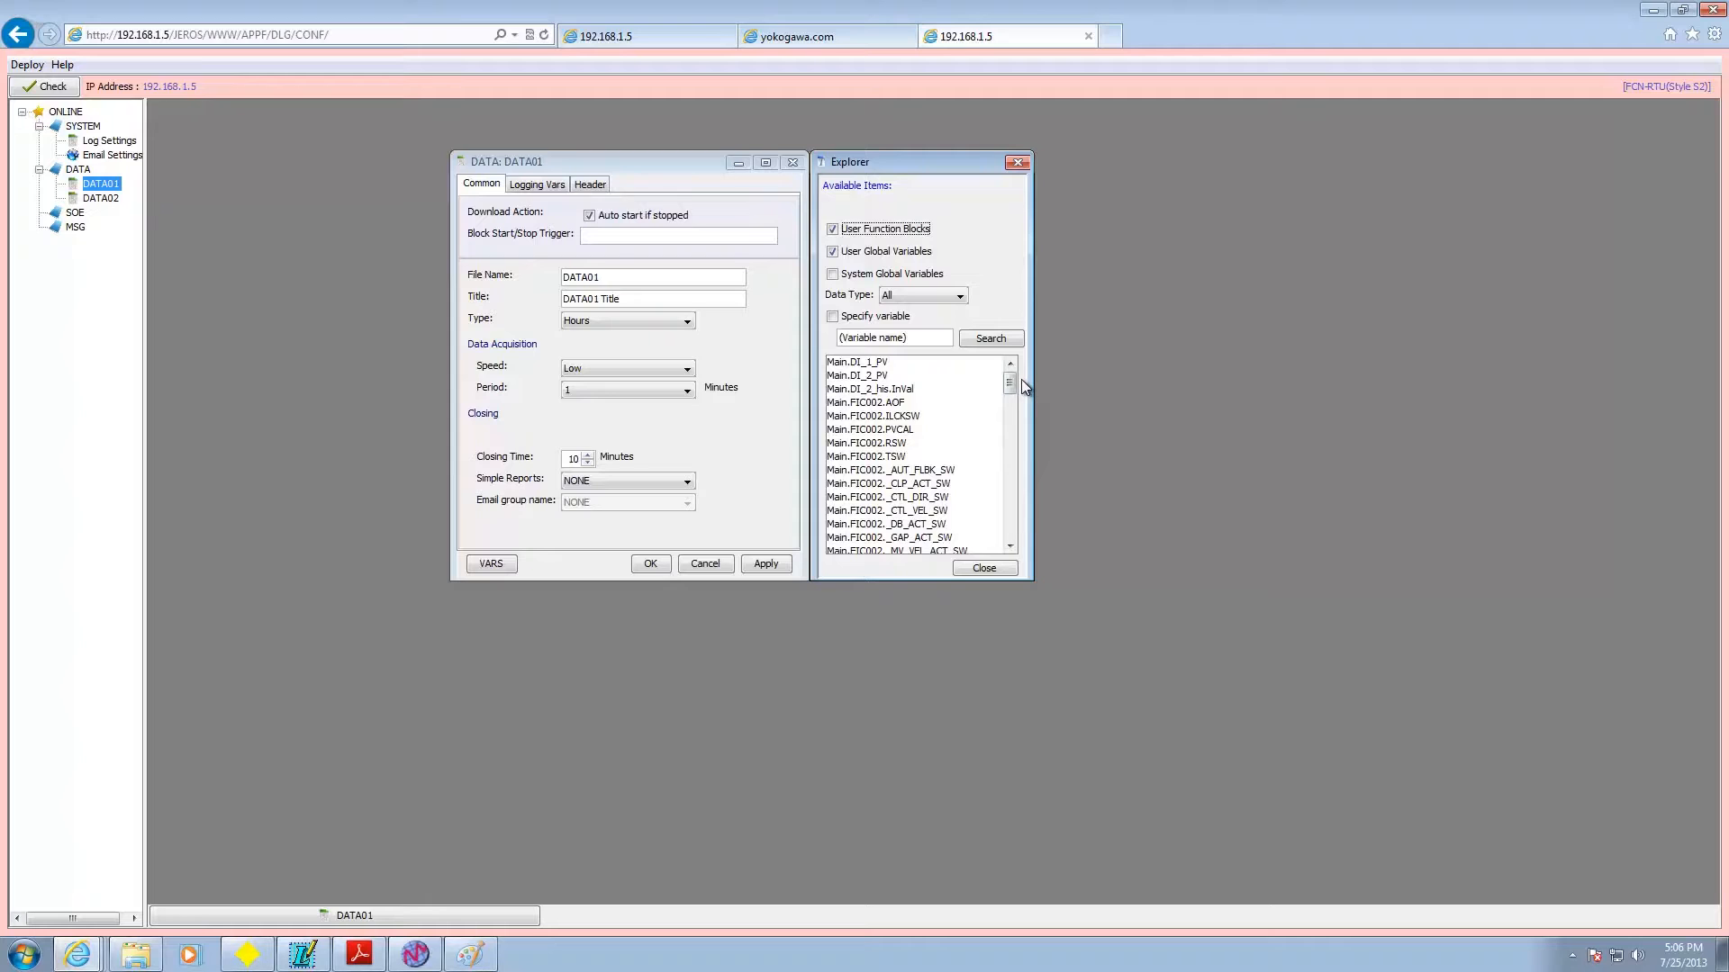
pyautogui.moveTo(1006, 393)
pyautogui.mouseDown()
pyautogui.moveTo(1009, 538)
pyautogui.moveTo(1009, 364)
pyautogui.mouseUp()
# Step: Show DATA01's logging variables and browse the Explorer's data variables down to Main.sine and Main.sine2
pyautogui.click(535, 187)
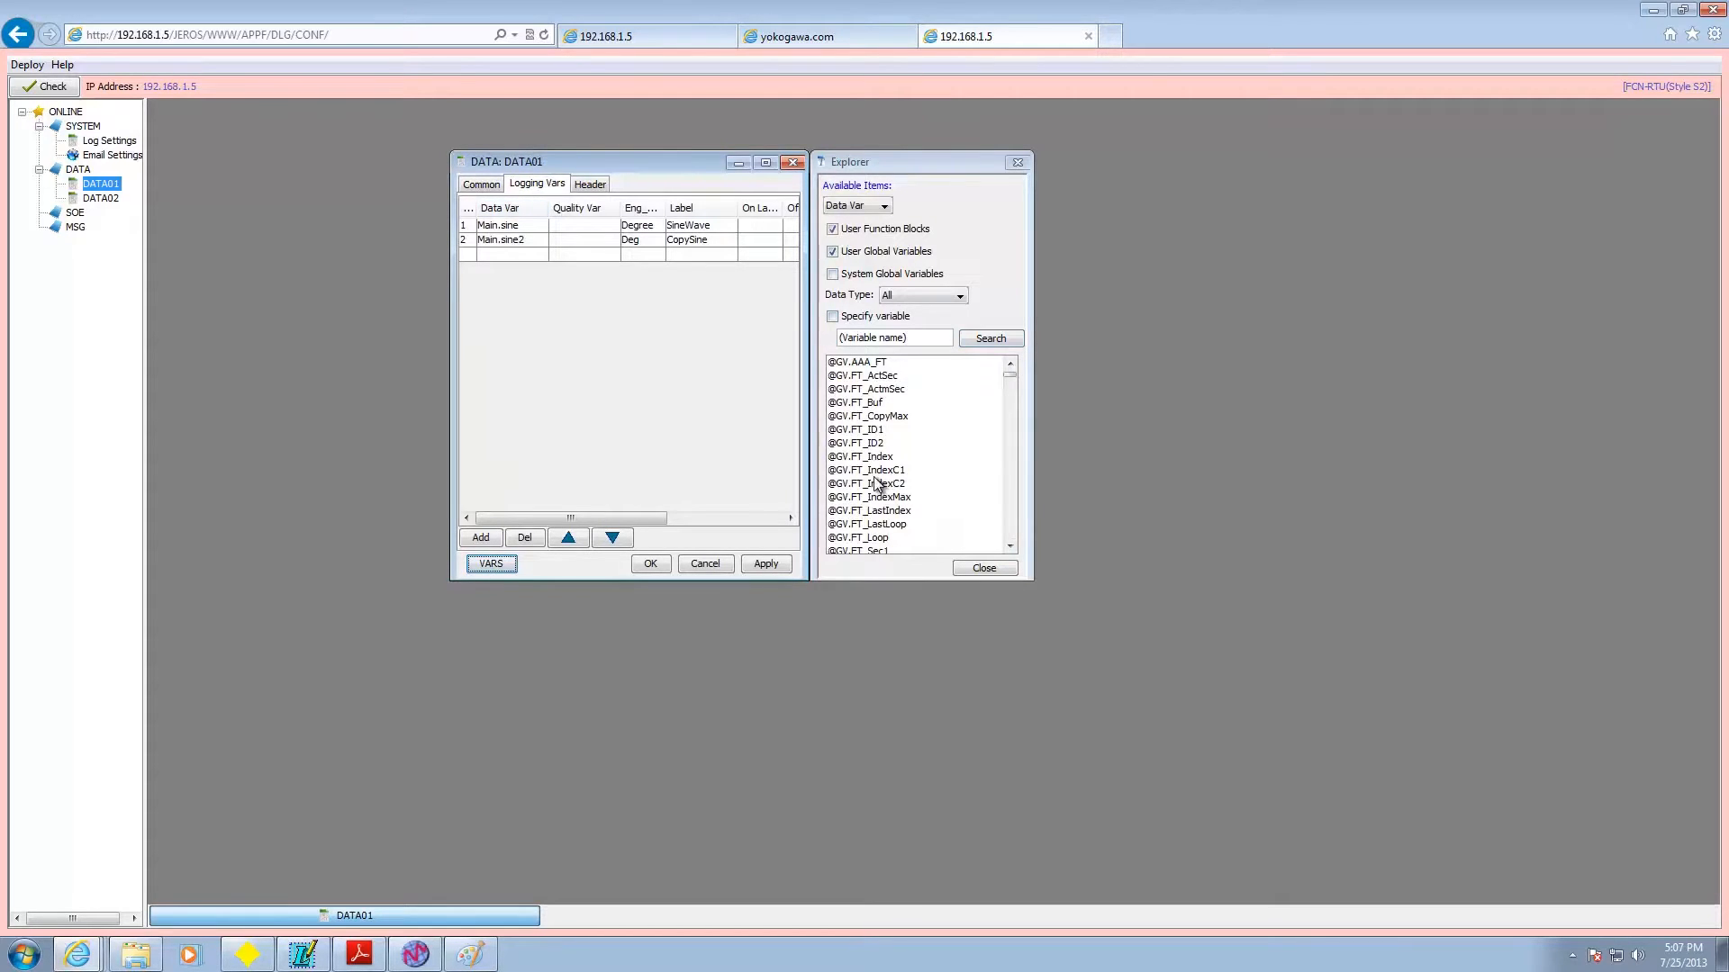
pyautogui.moveTo(875, 472); pyautogui.dragTo(506, 224)
pyautogui.click(959, 497)
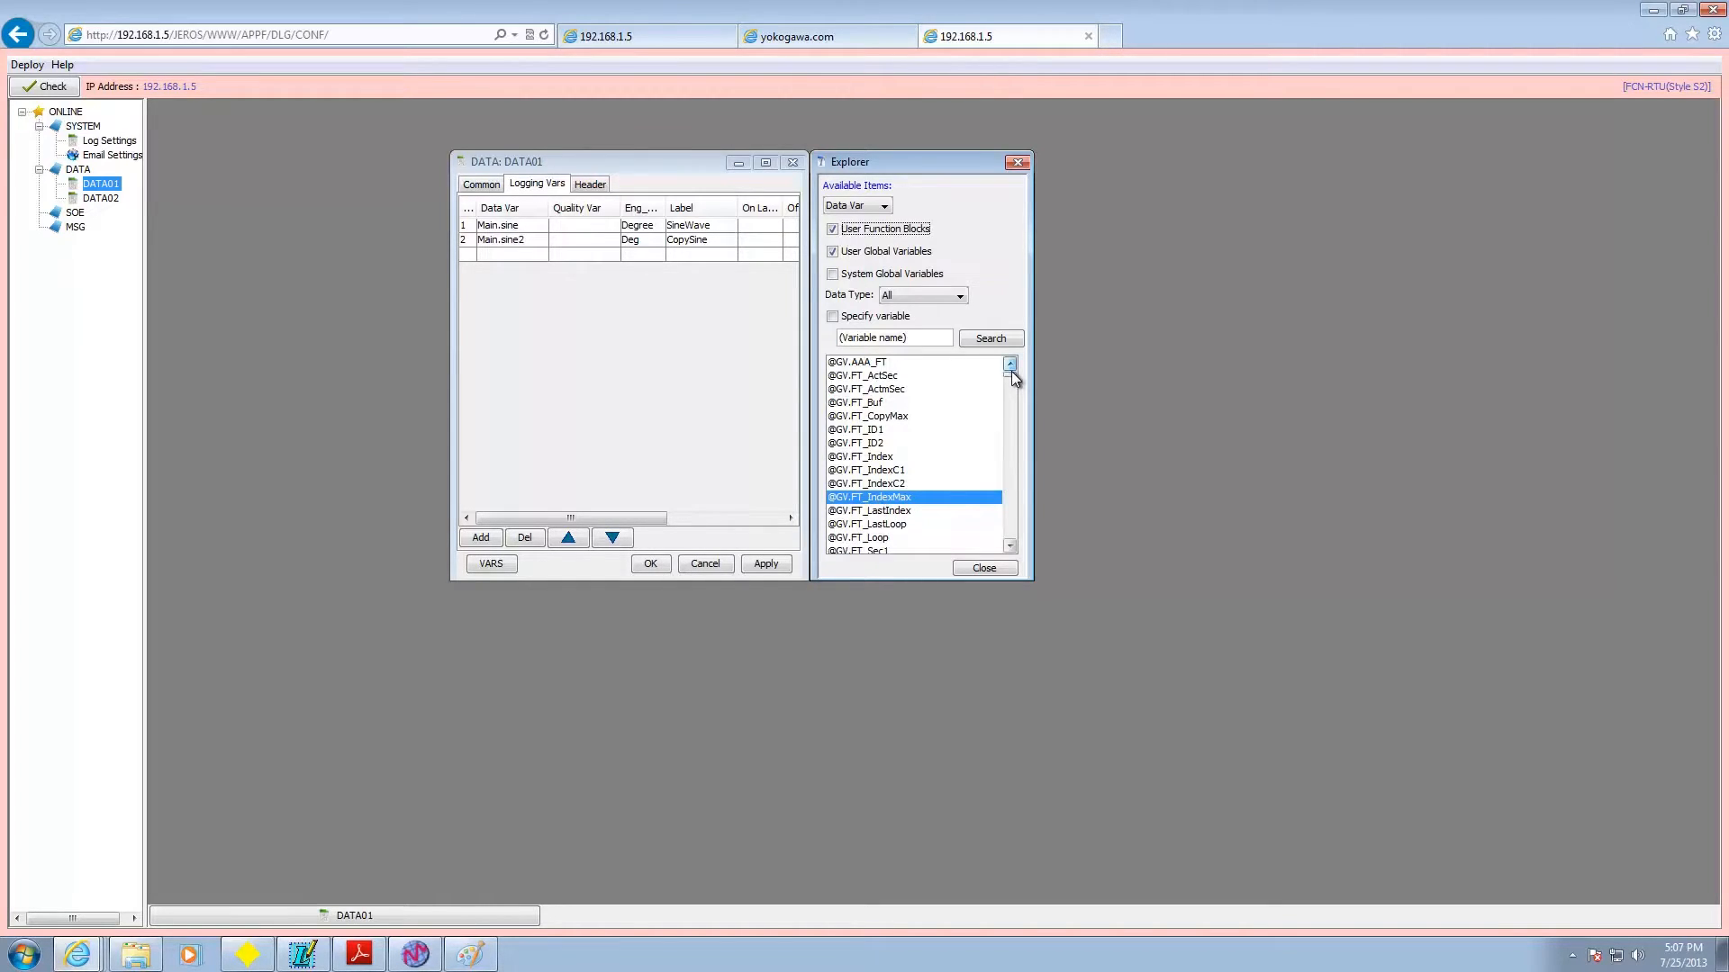
pyautogui.moveTo(1011, 375); pyautogui.dragTo(1010, 539)
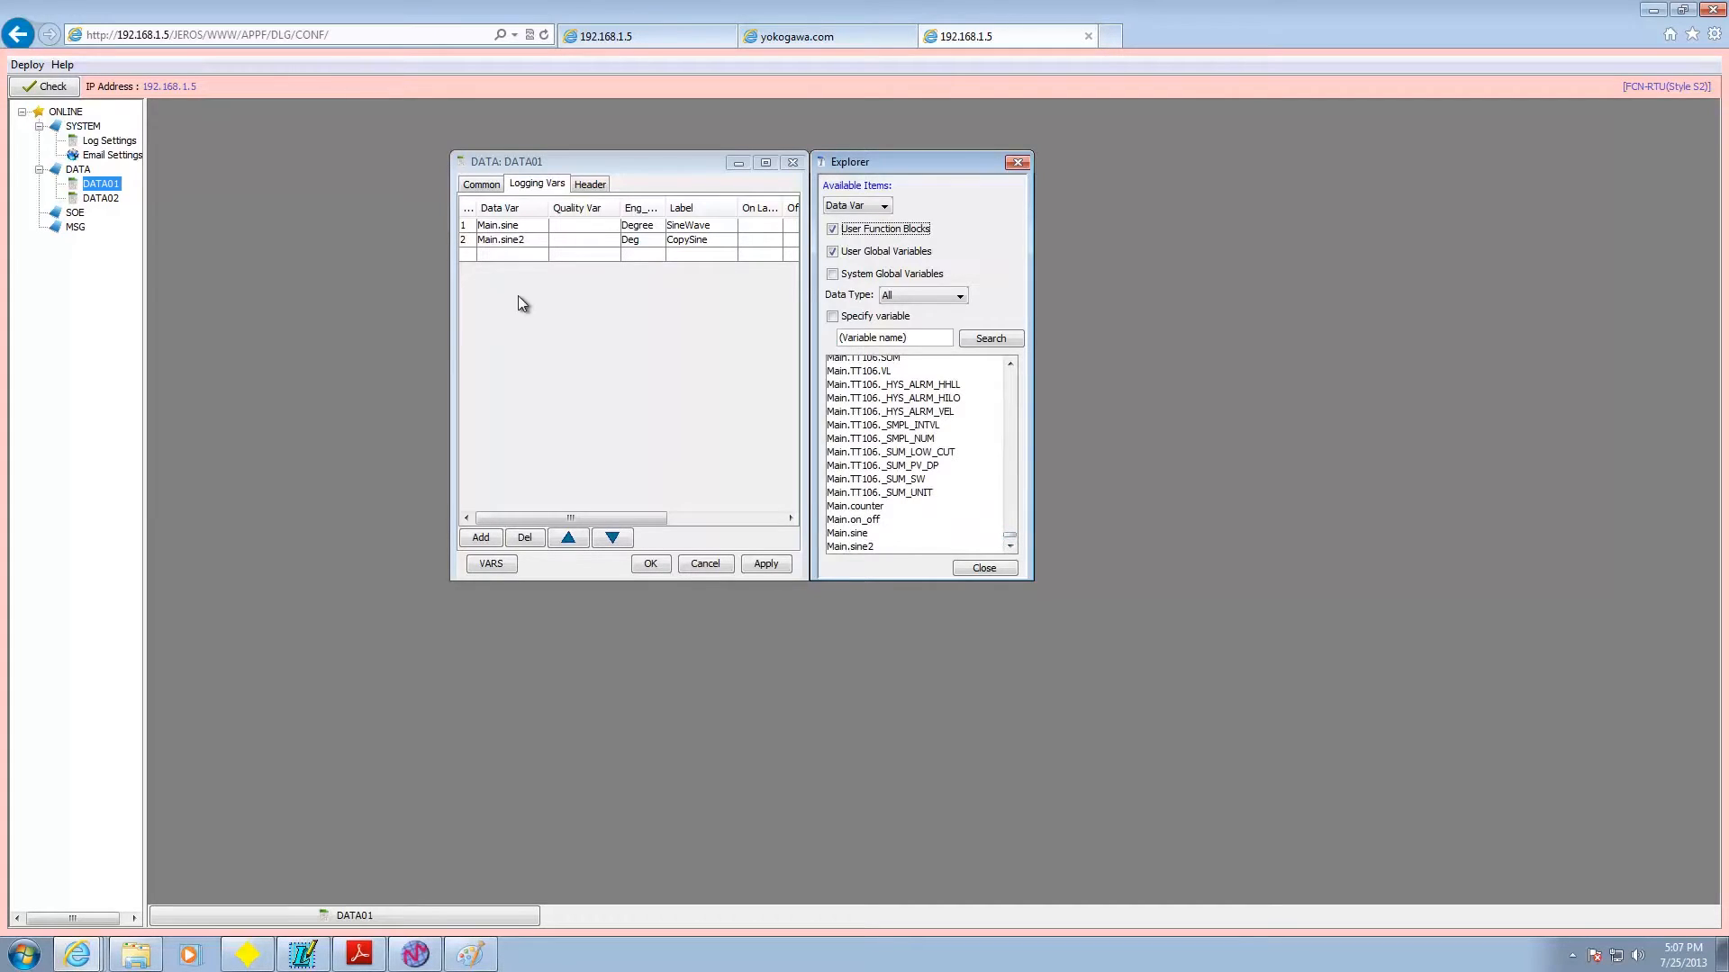
# Step: Widen the DATA01 window and its columns to examine the logging variables' units, labels, On/Off labels, decimals and significant digits
pyautogui.click(648, 231)
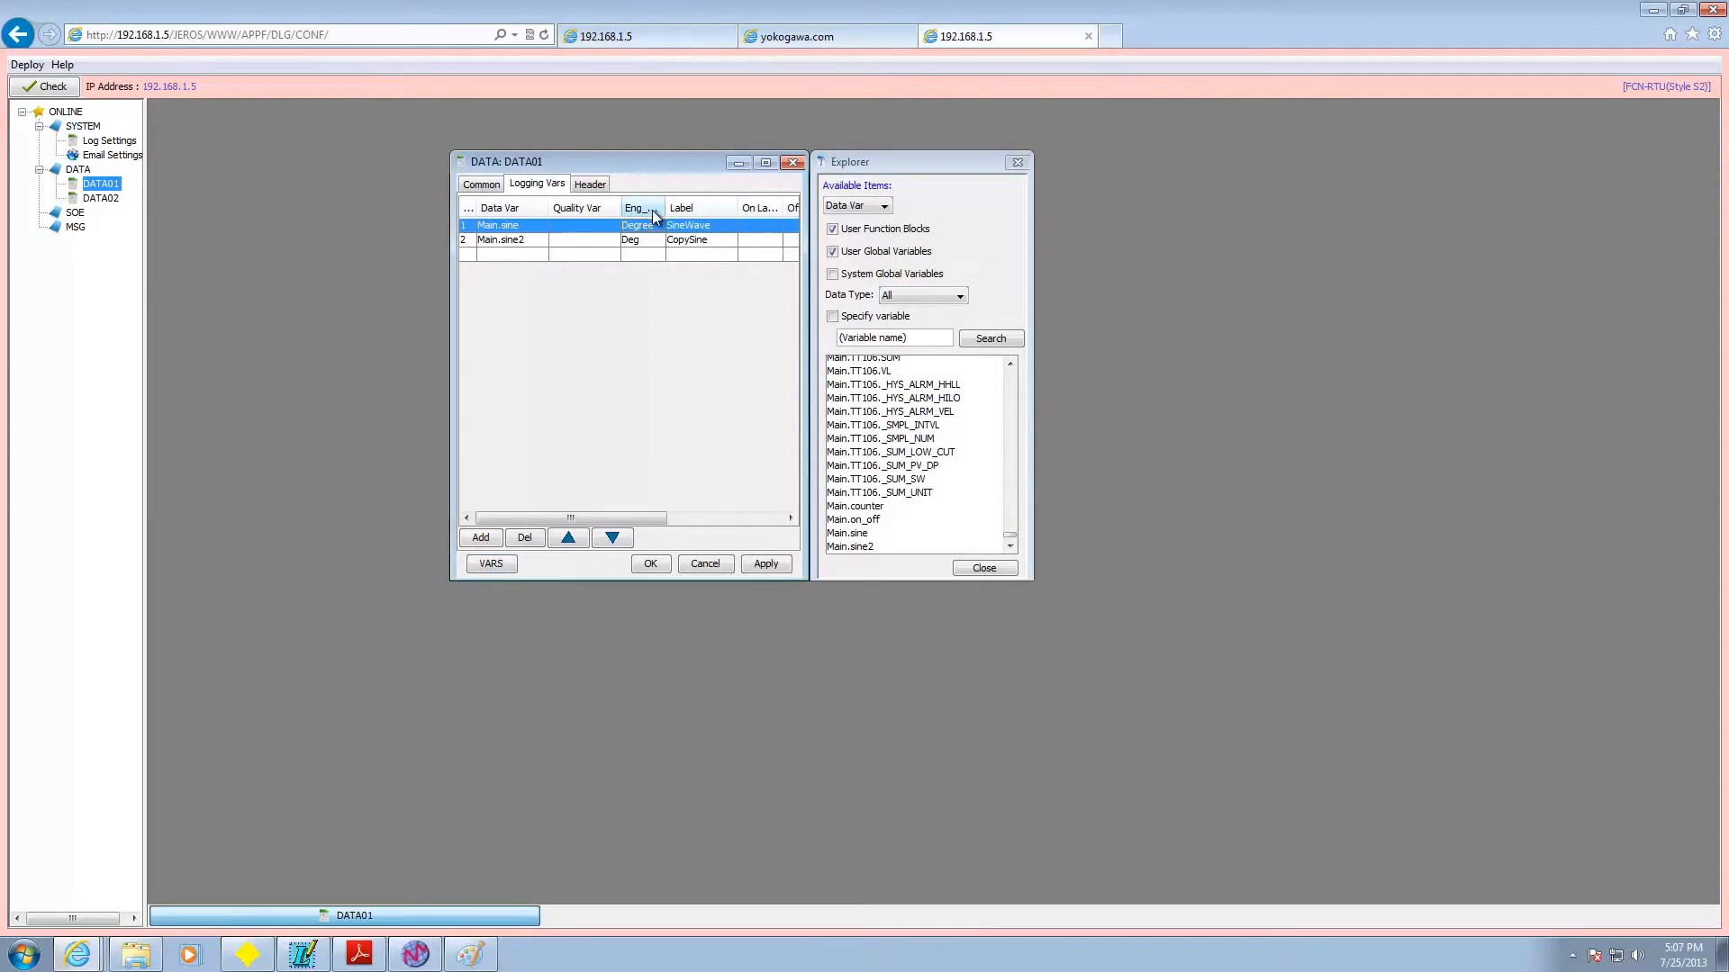
pyautogui.moveTo(448, 259); pyautogui.dragTo(241, 258)
pyautogui.moveTo(489, 201); pyautogui.dragTo(501, 204)
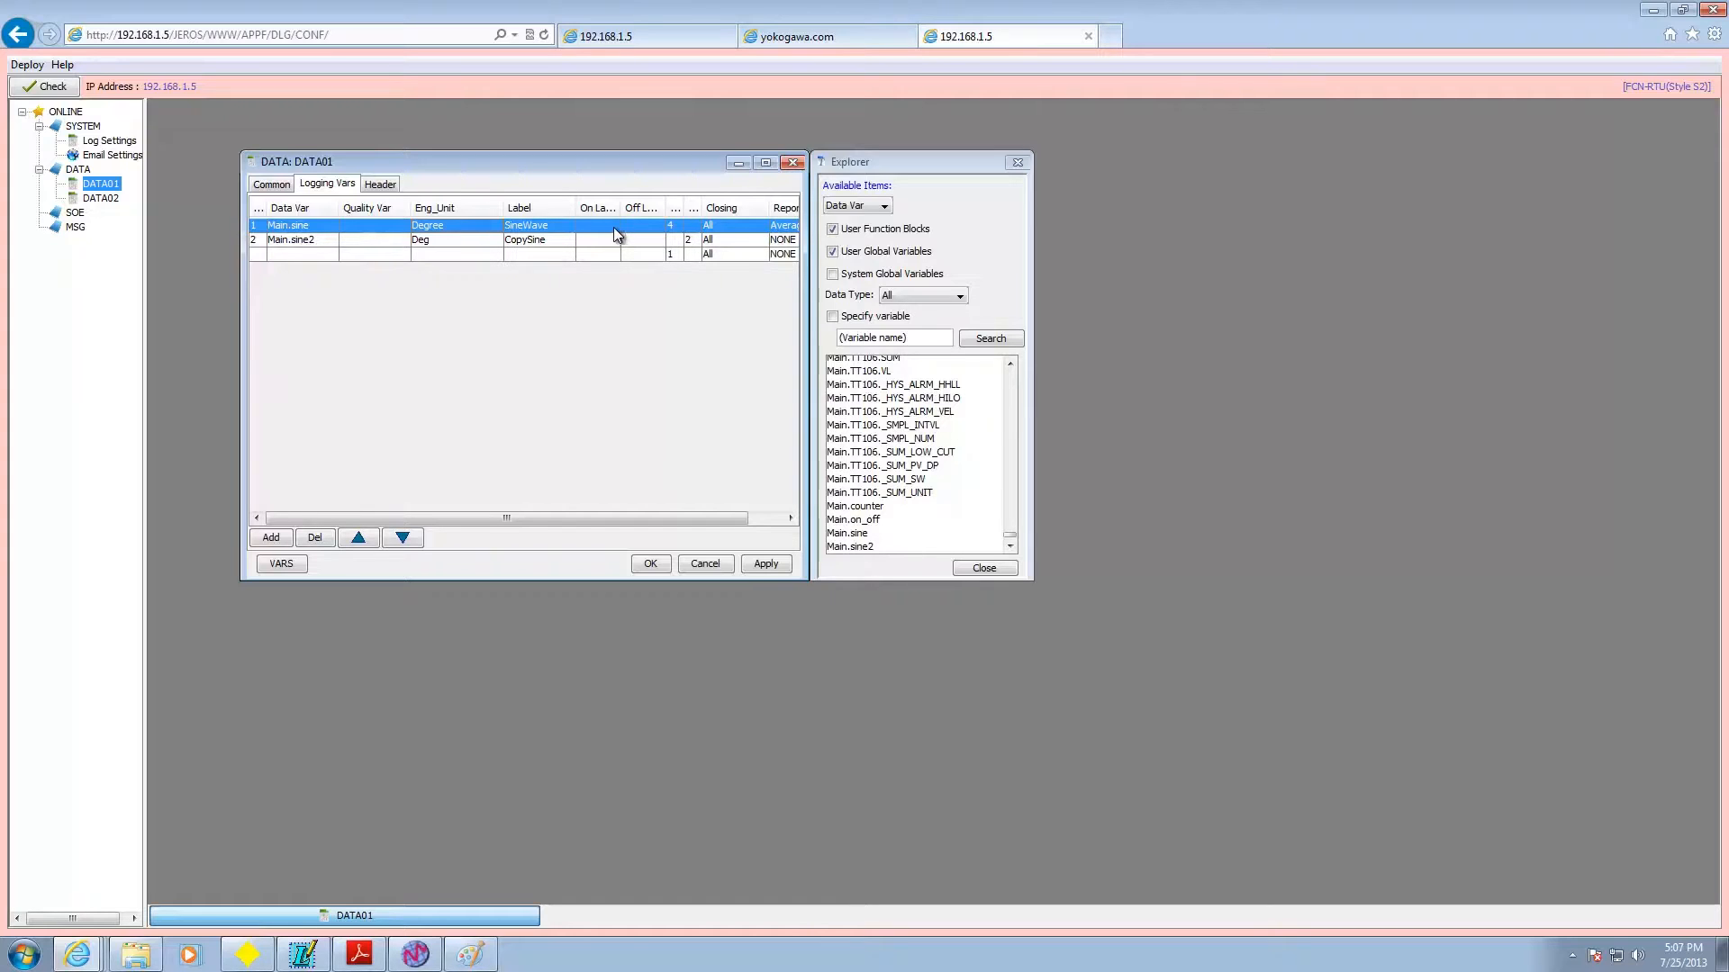
pyautogui.moveTo(620, 208); pyautogui.dragTo(724, 208)
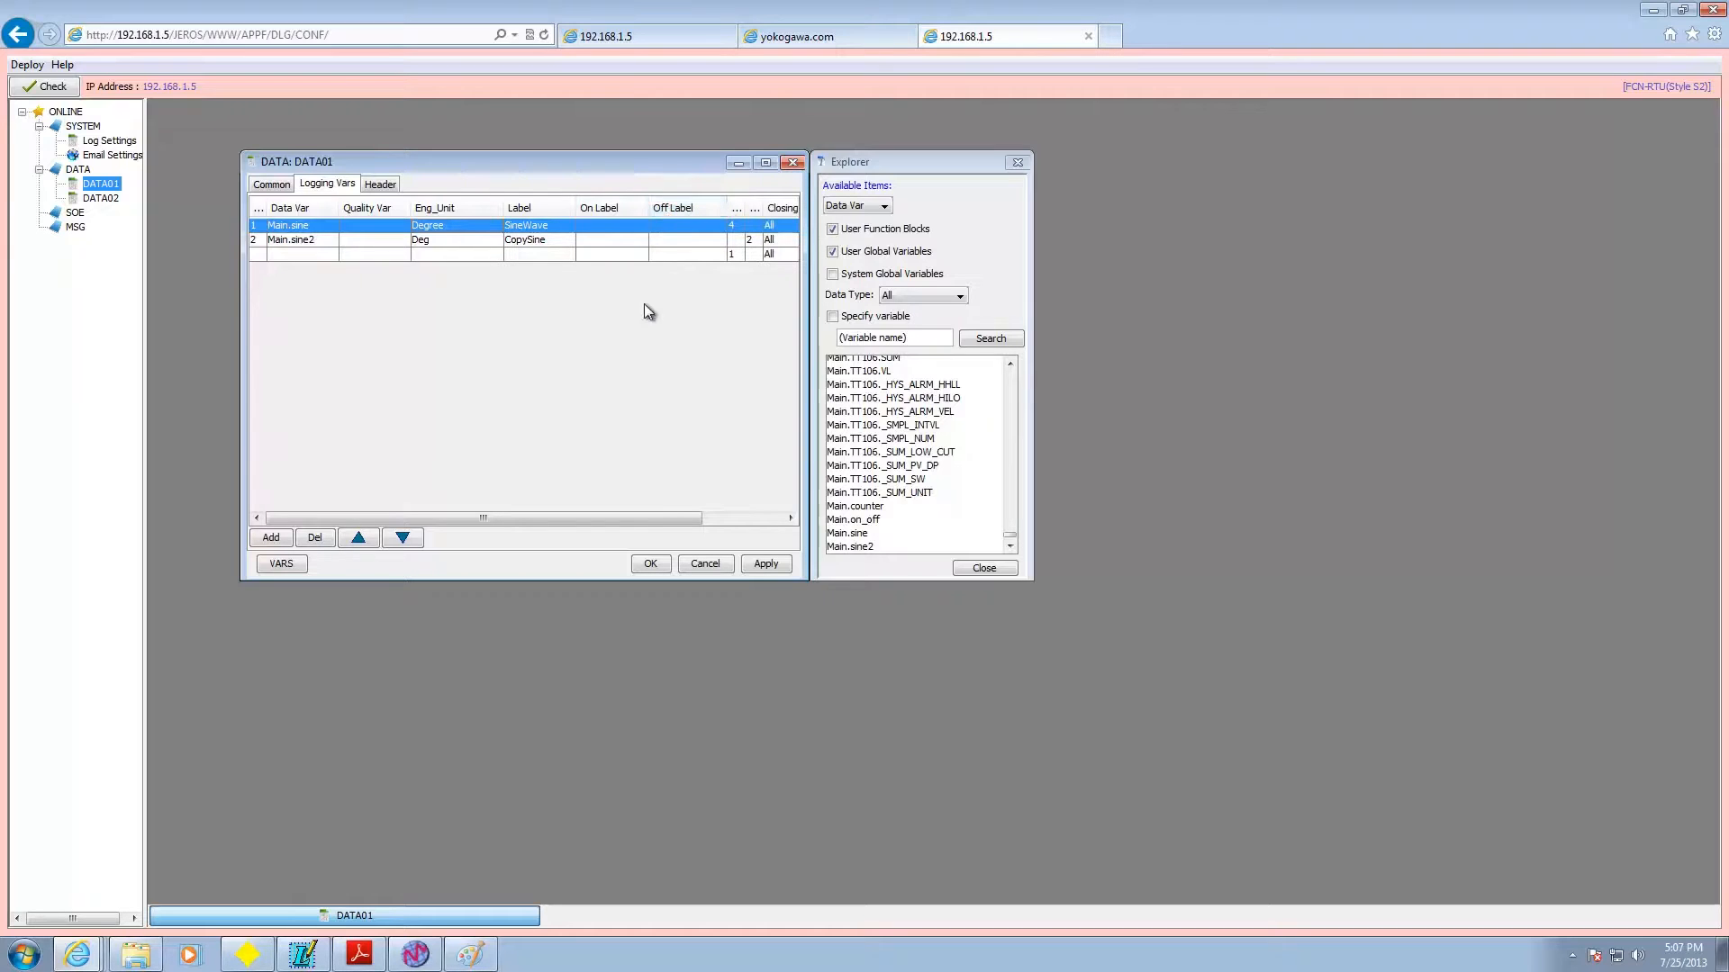
pyautogui.moveTo(693, 518); pyautogui.dragTo(748, 517)
pyautogui.moveTo(645, 208); pyautogui.dragTo(681, 205)
pyautogui.moveTo(242, 297); pyautogui.dragTo(161, 288)
pyautogui.moveTo(664, 208); pyautogui.dragTo(733, 214)
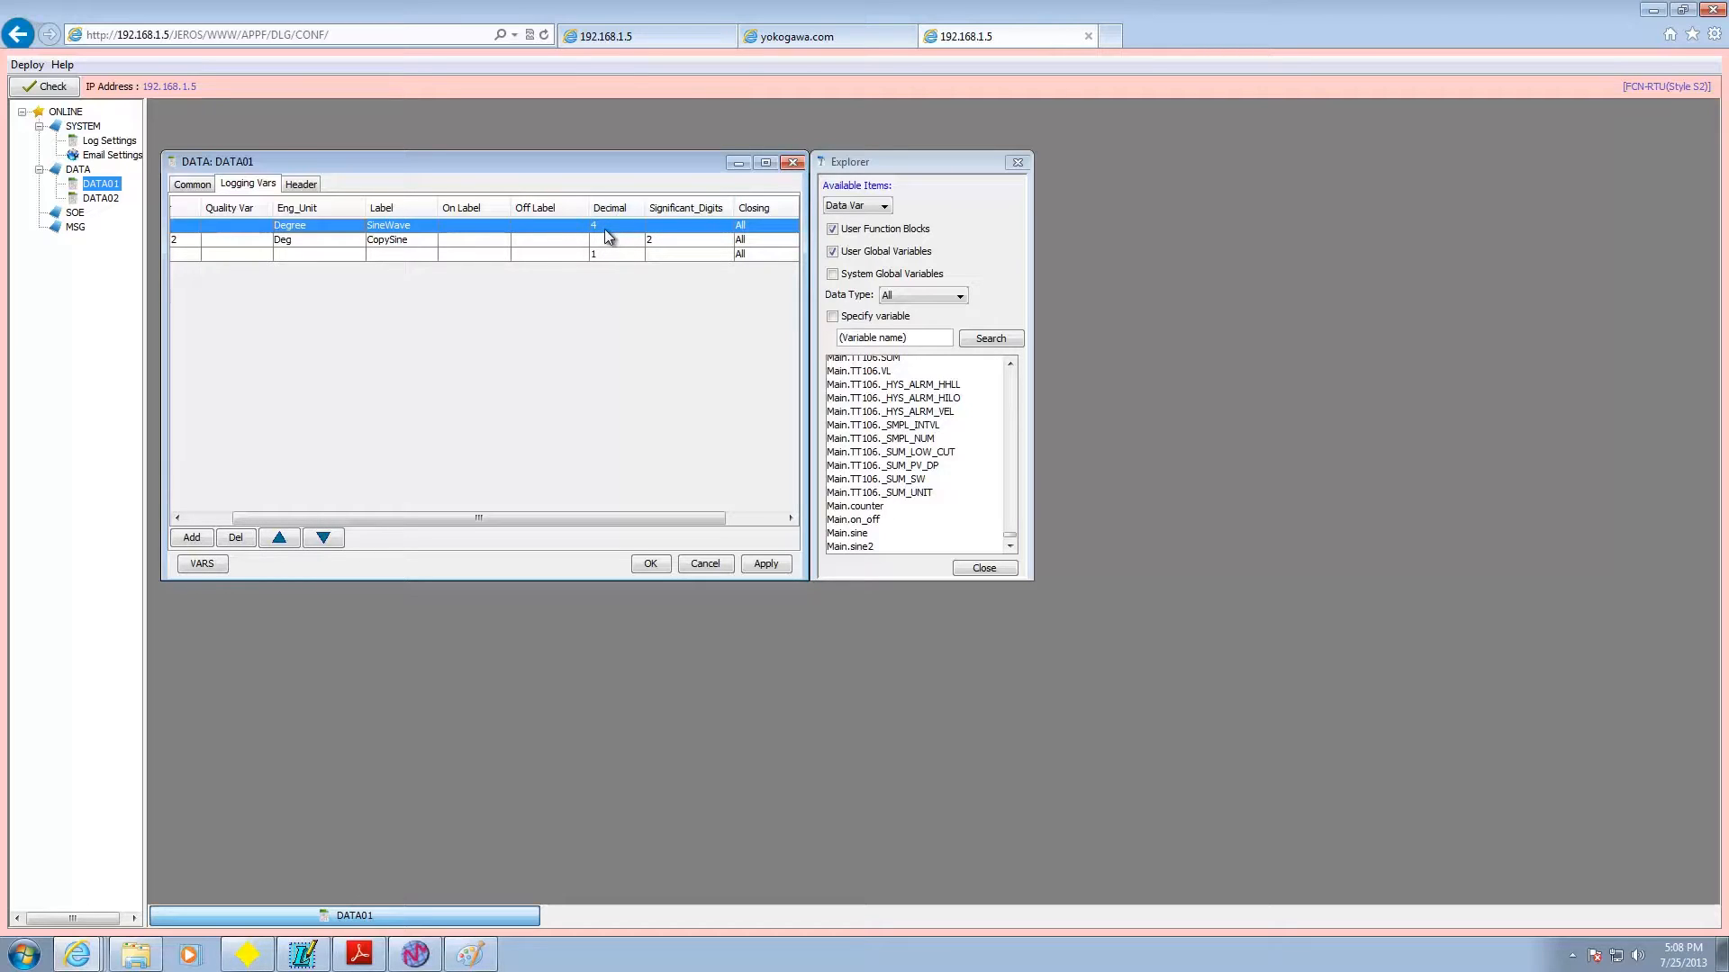
pyautogui.moveTo(636, 520); pyautogui.dragTo(754, 516)
# Step: Preview the Closing and Report options for the Main.sine logging variable without changing them
pyautogui.click(712, 229)
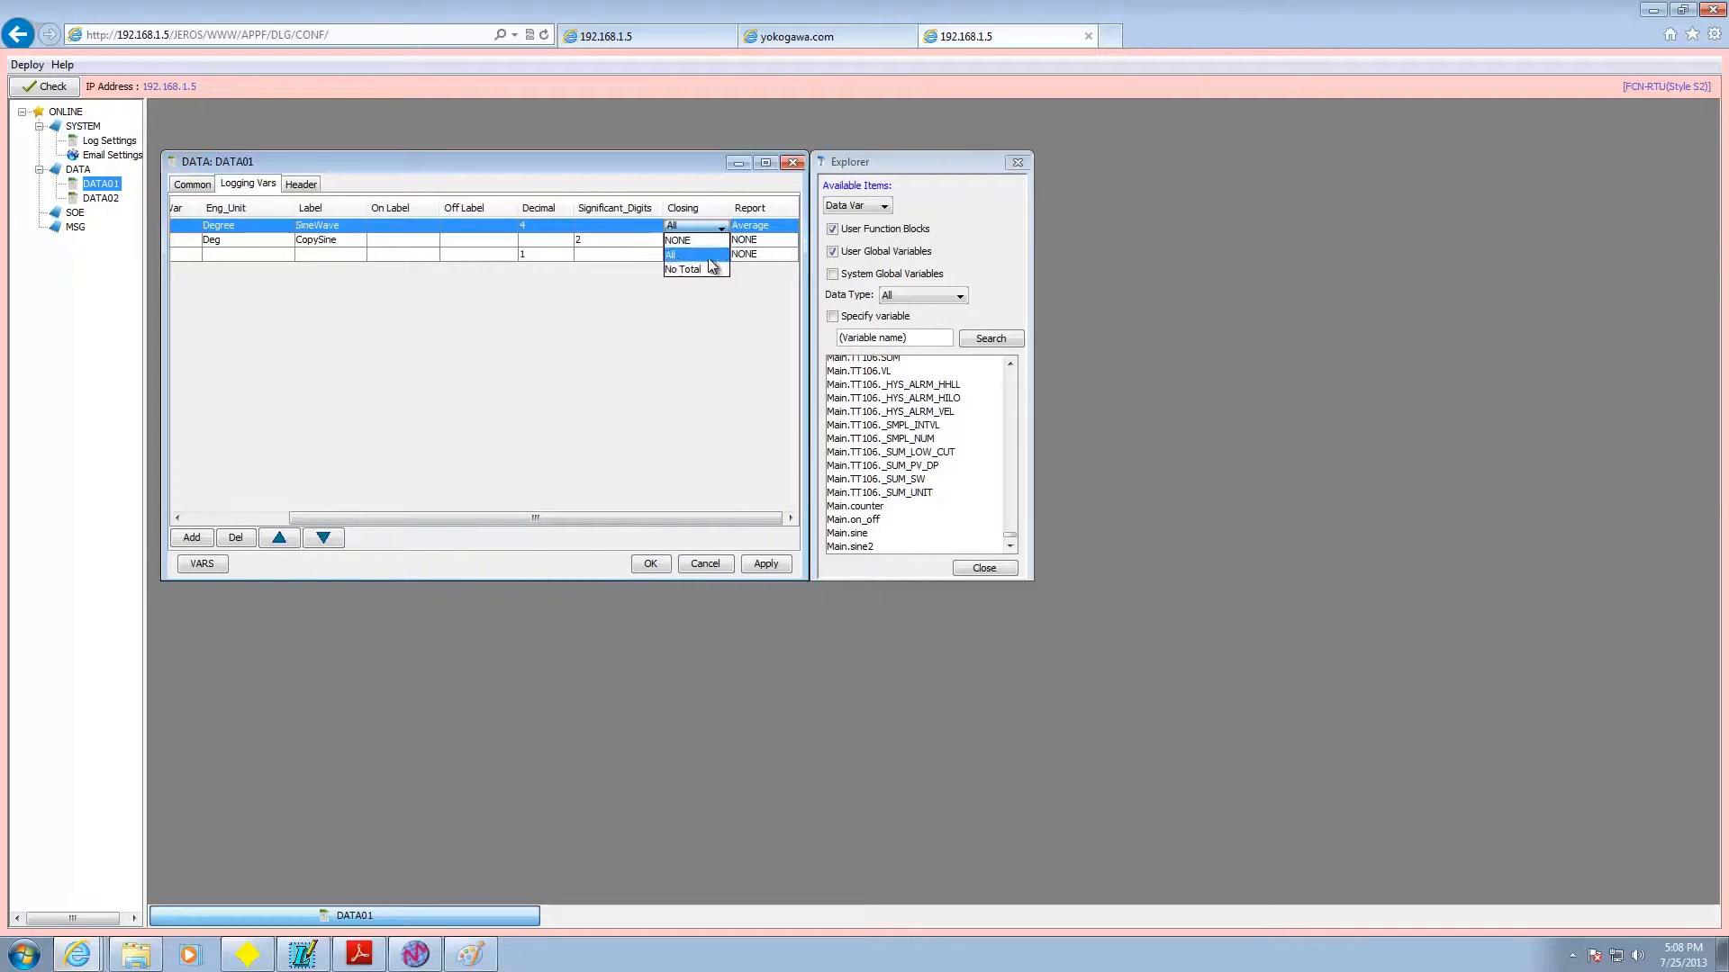
pyautogui.click(717, 182)
pyautogui.click(780, 227)
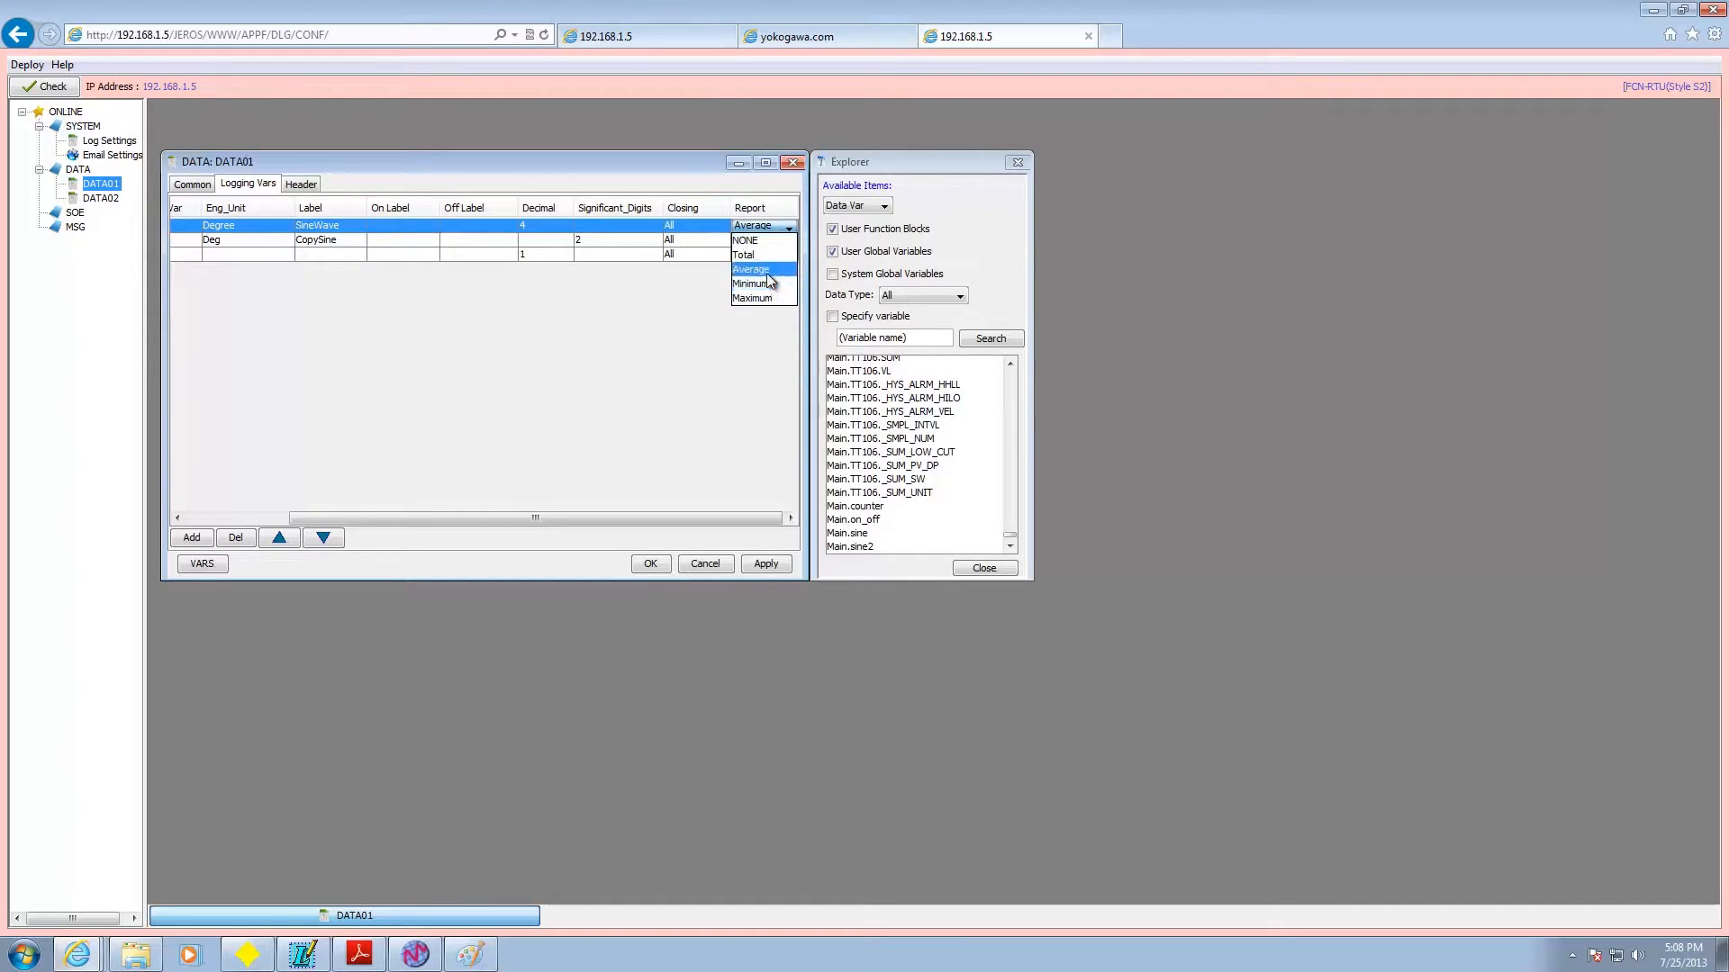
pyautogui.click(683, 171)
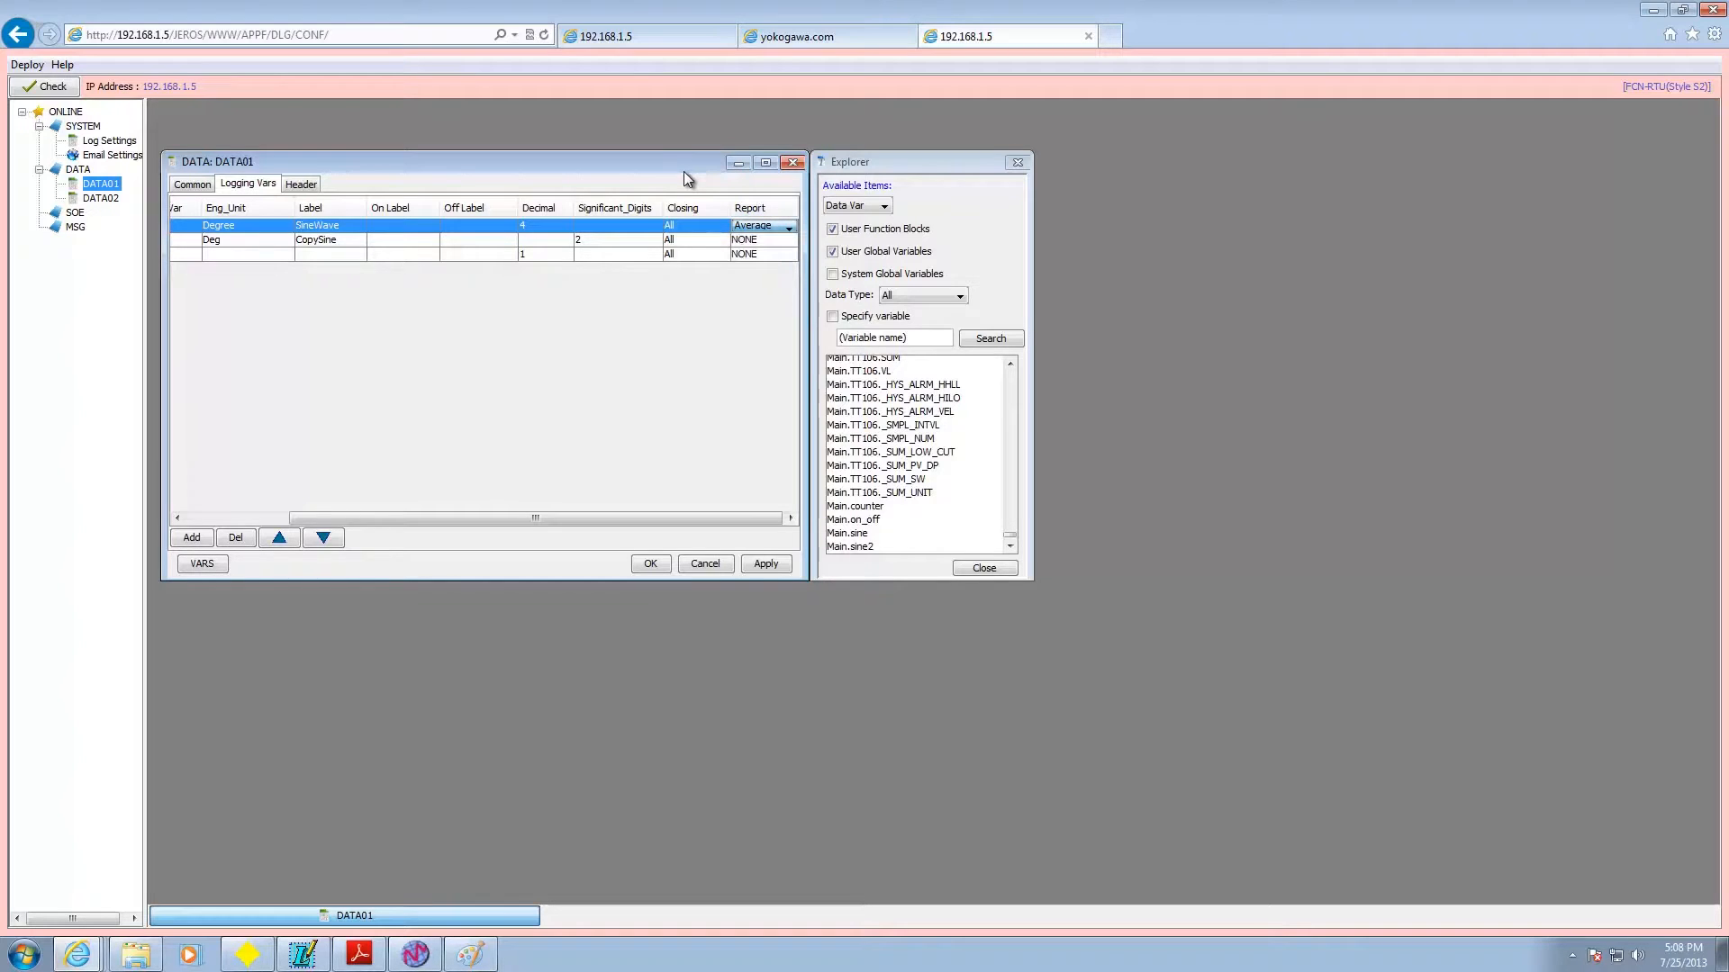
# Step: Examine DATA01's header entries with the Decimal and Significant_Digits columns widened, and close the Explorer and DATA01 windows
pyautogui.click(301, 184)
pyautogui.click(247, 183)
pyautogui.moveTo(365, 519); pyautogui.dragTo(250, 497)
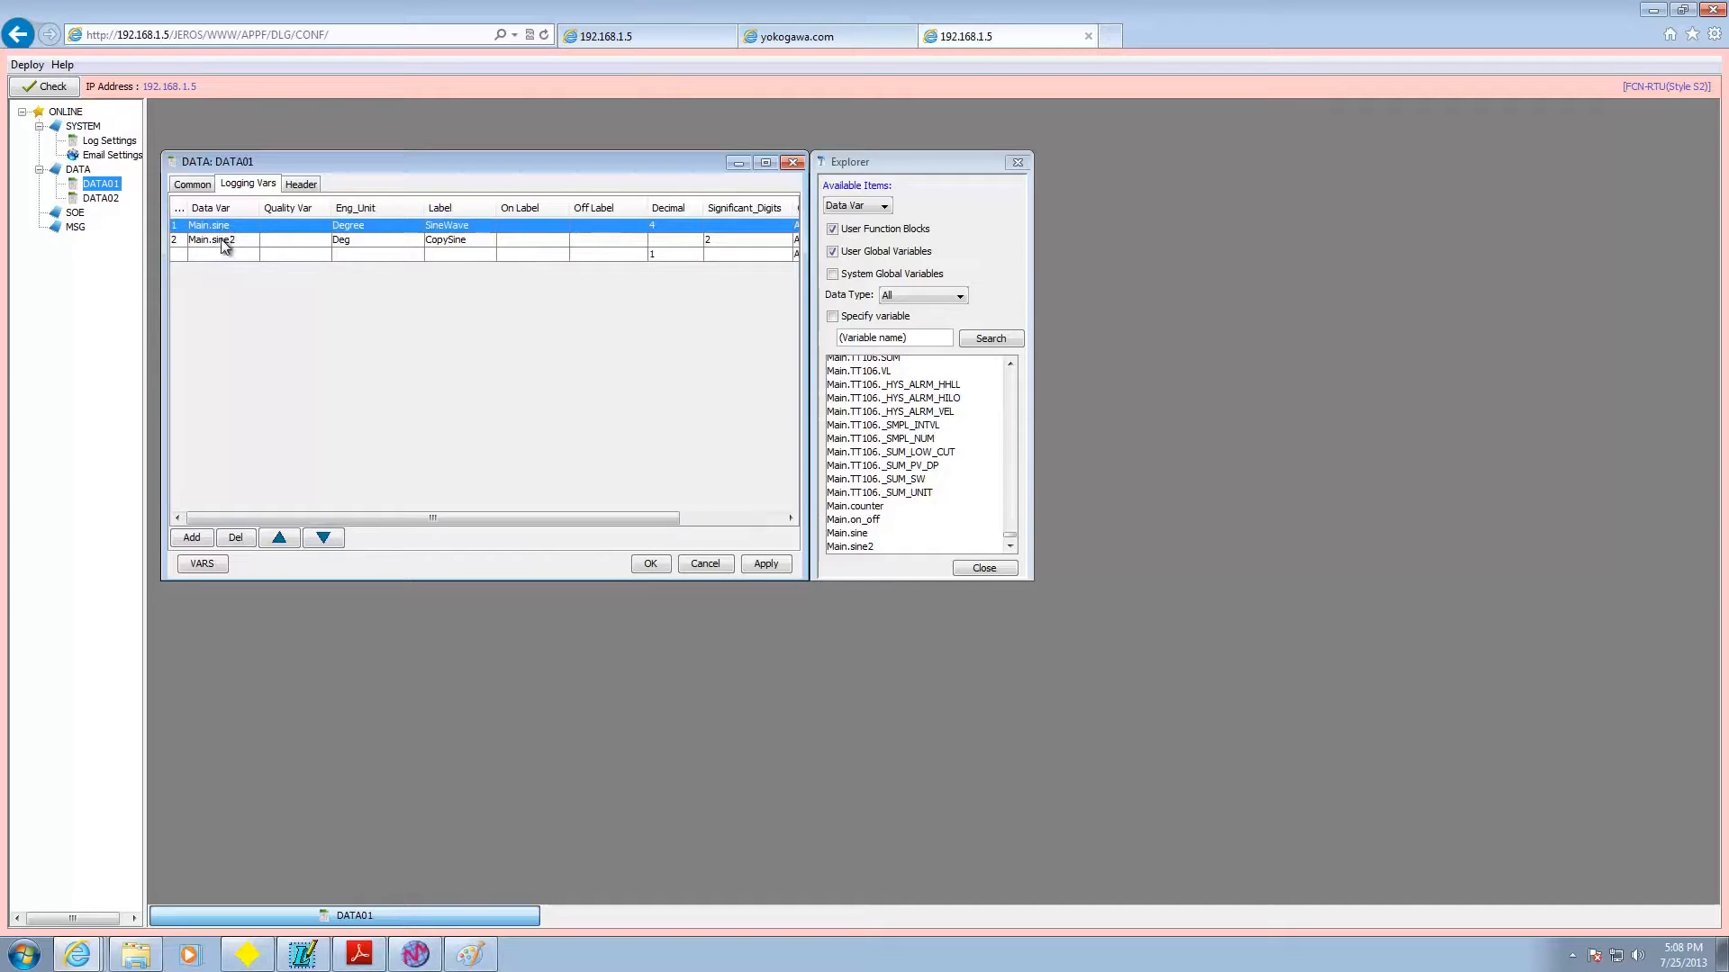
pyautogui.click(302, 183)
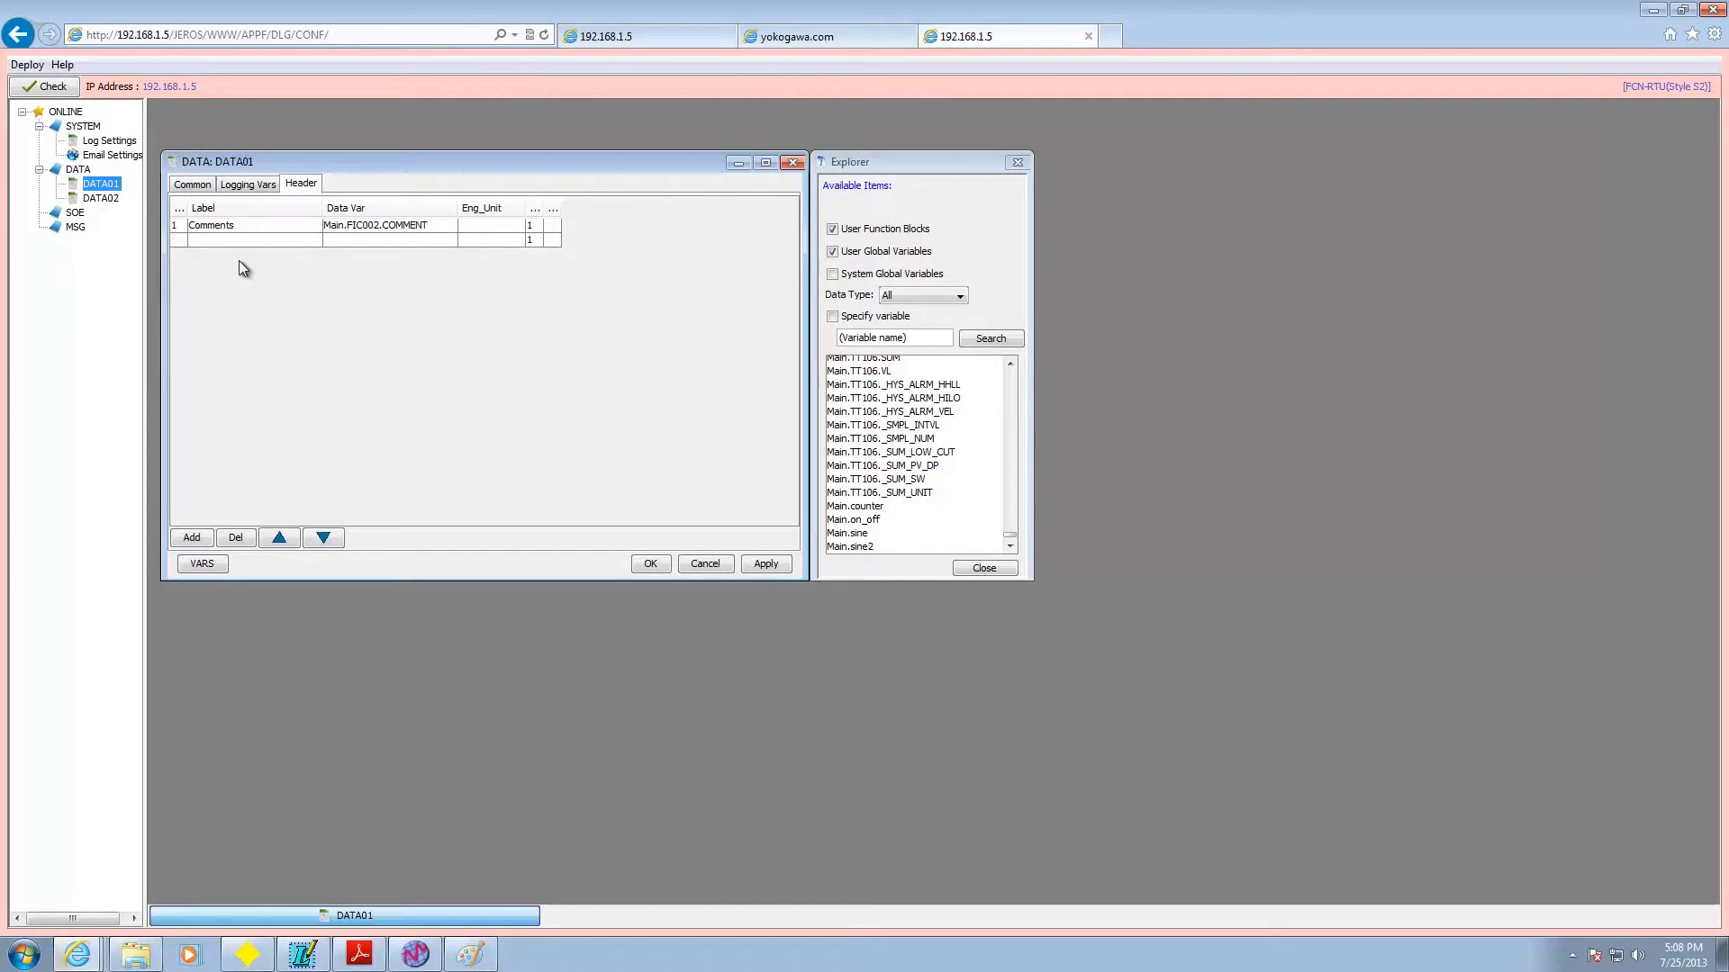
pyautogui.moveTo(571, 203); pyautogui.dragTo(703, 206)
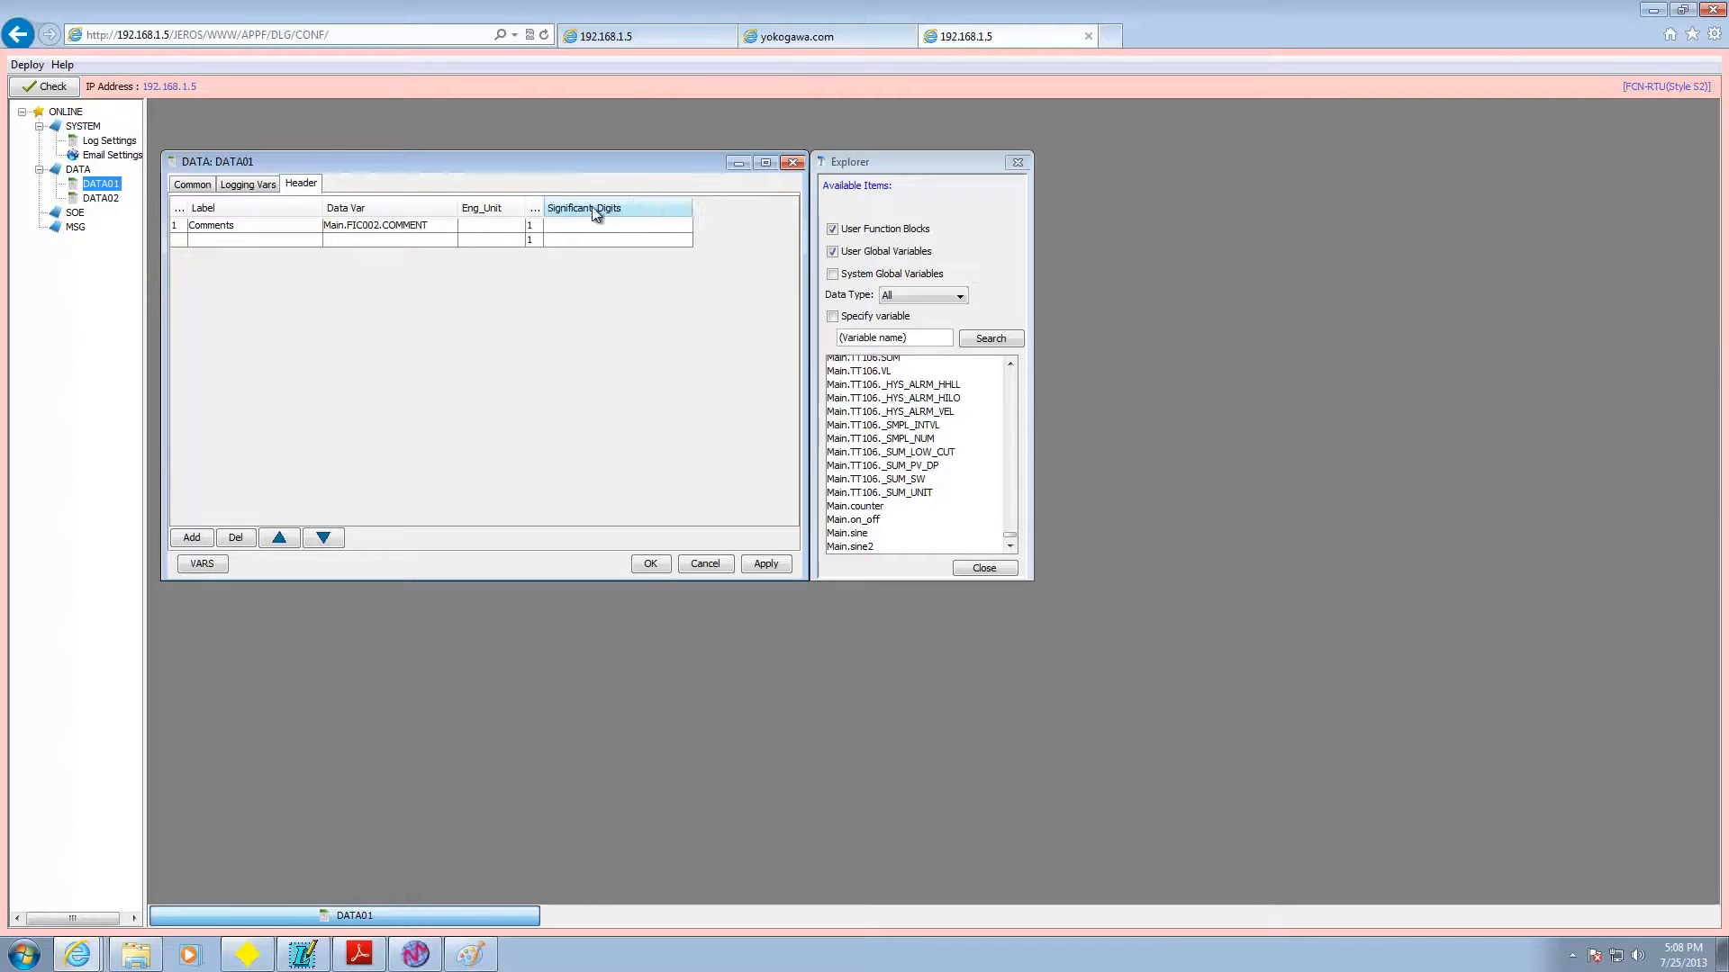
pyautogui.moveTo(555, 205); pyautogui.dragTo(650, 203)
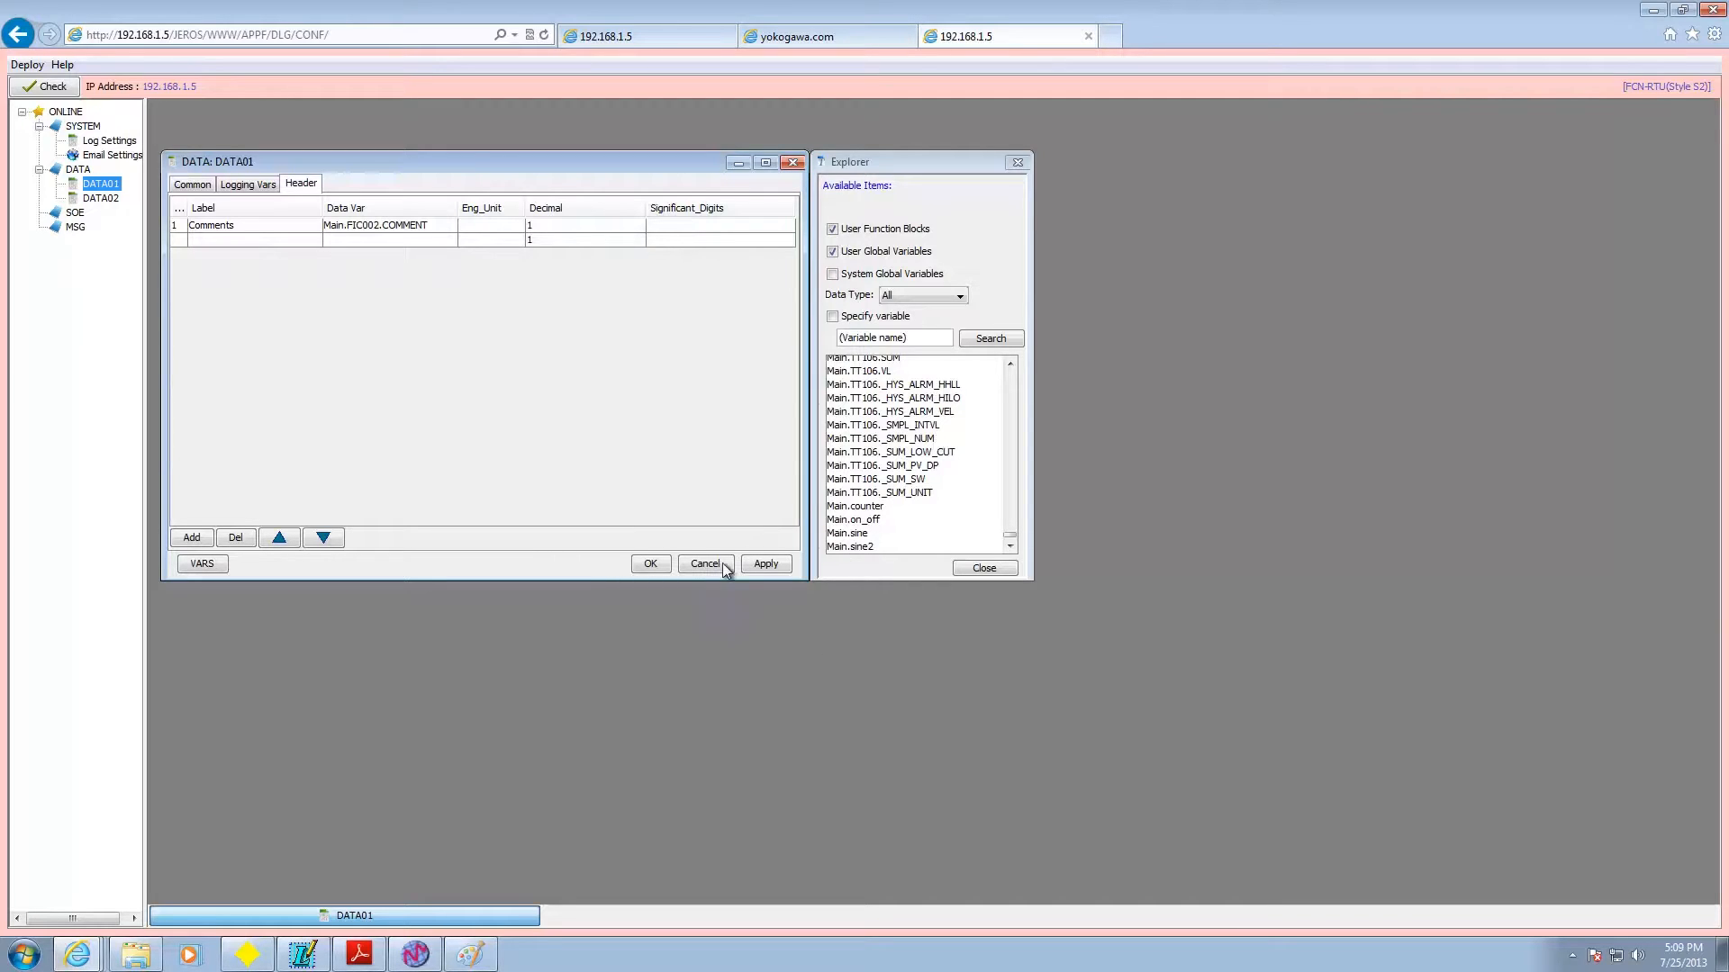
pyautogui.click(1017, 162)
pyautogui.click(792, 162)
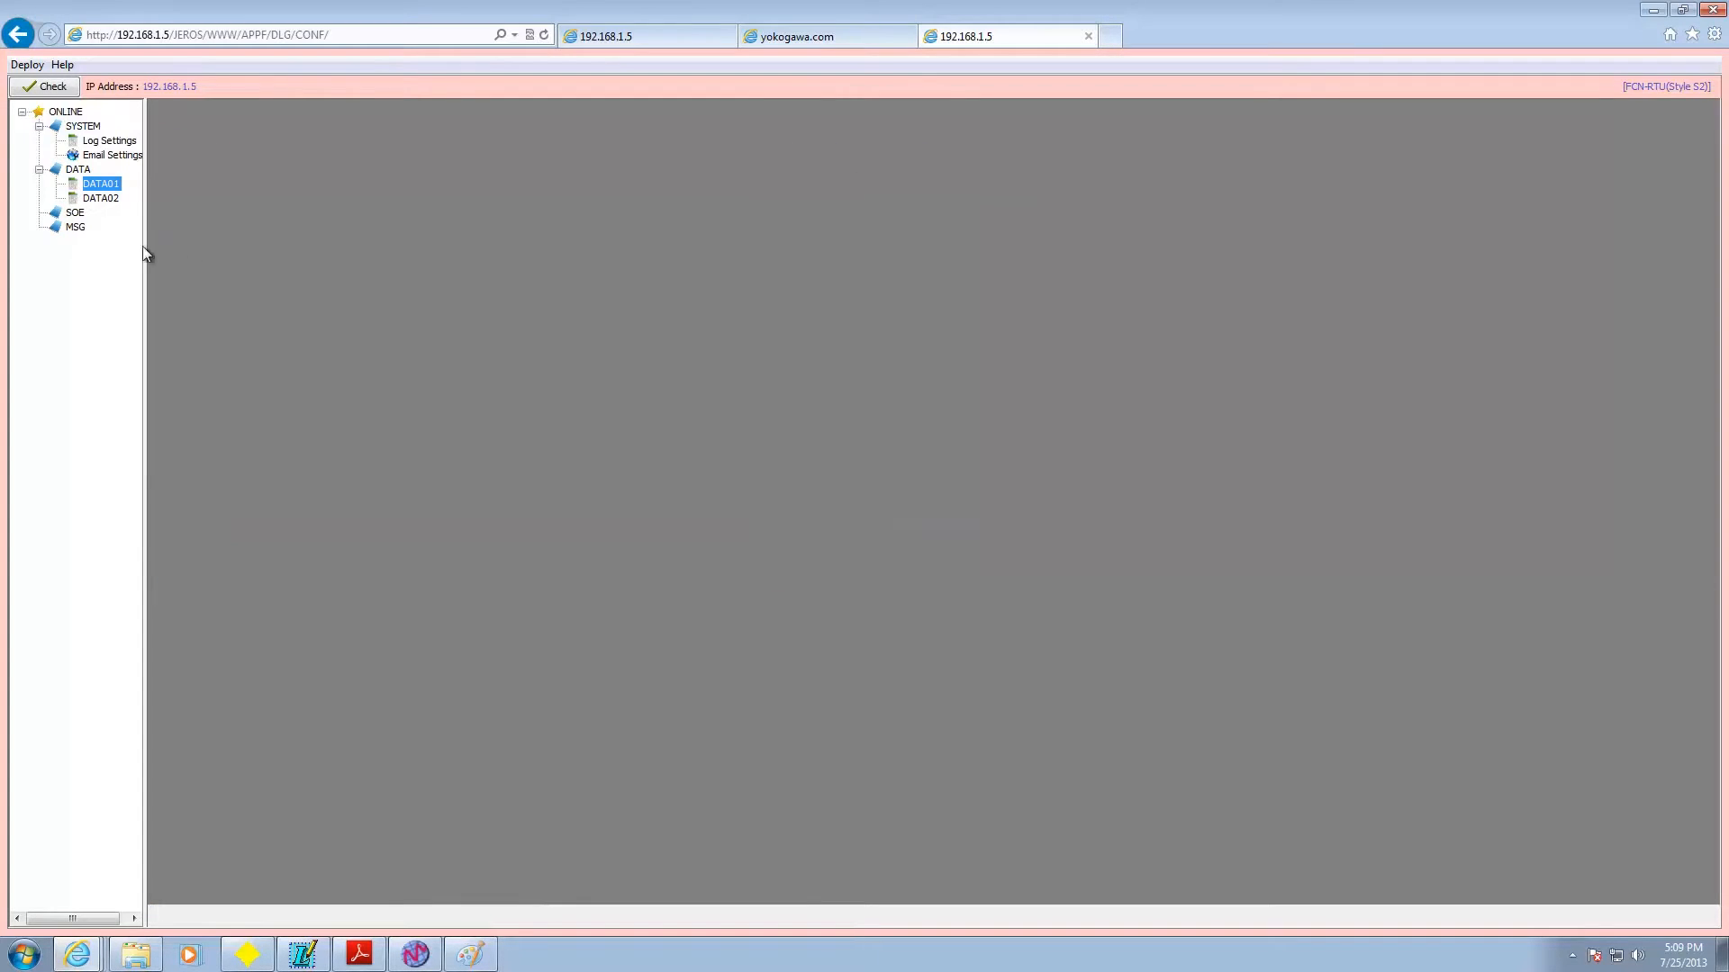
# Step: Open the DATA02 settings and examine its common settings and logging variables, widening the window and the Data Var column
pyautogui.doubleClick(96, 198)
pyautogui.moveTo(304, 117); pyautogui.dragTo(671, 181)
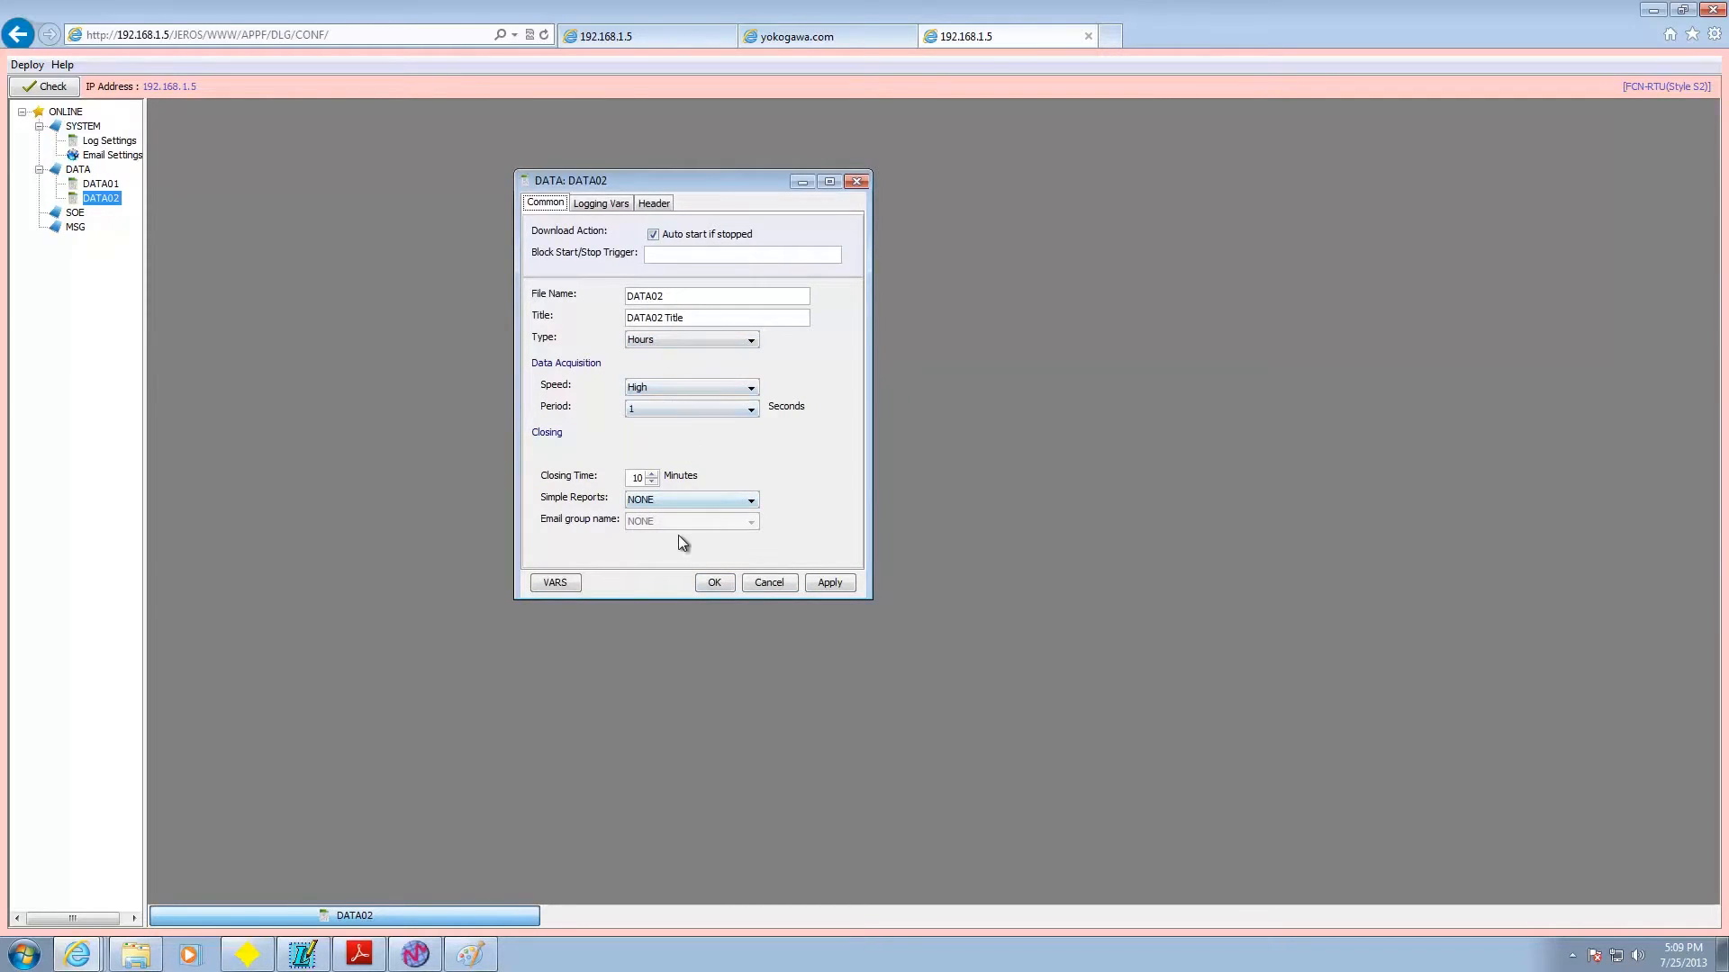
pyautogui.click(605, 211)
pyautogui.moveTo(867, 281); pyautogui.dragTo(1427, 283)
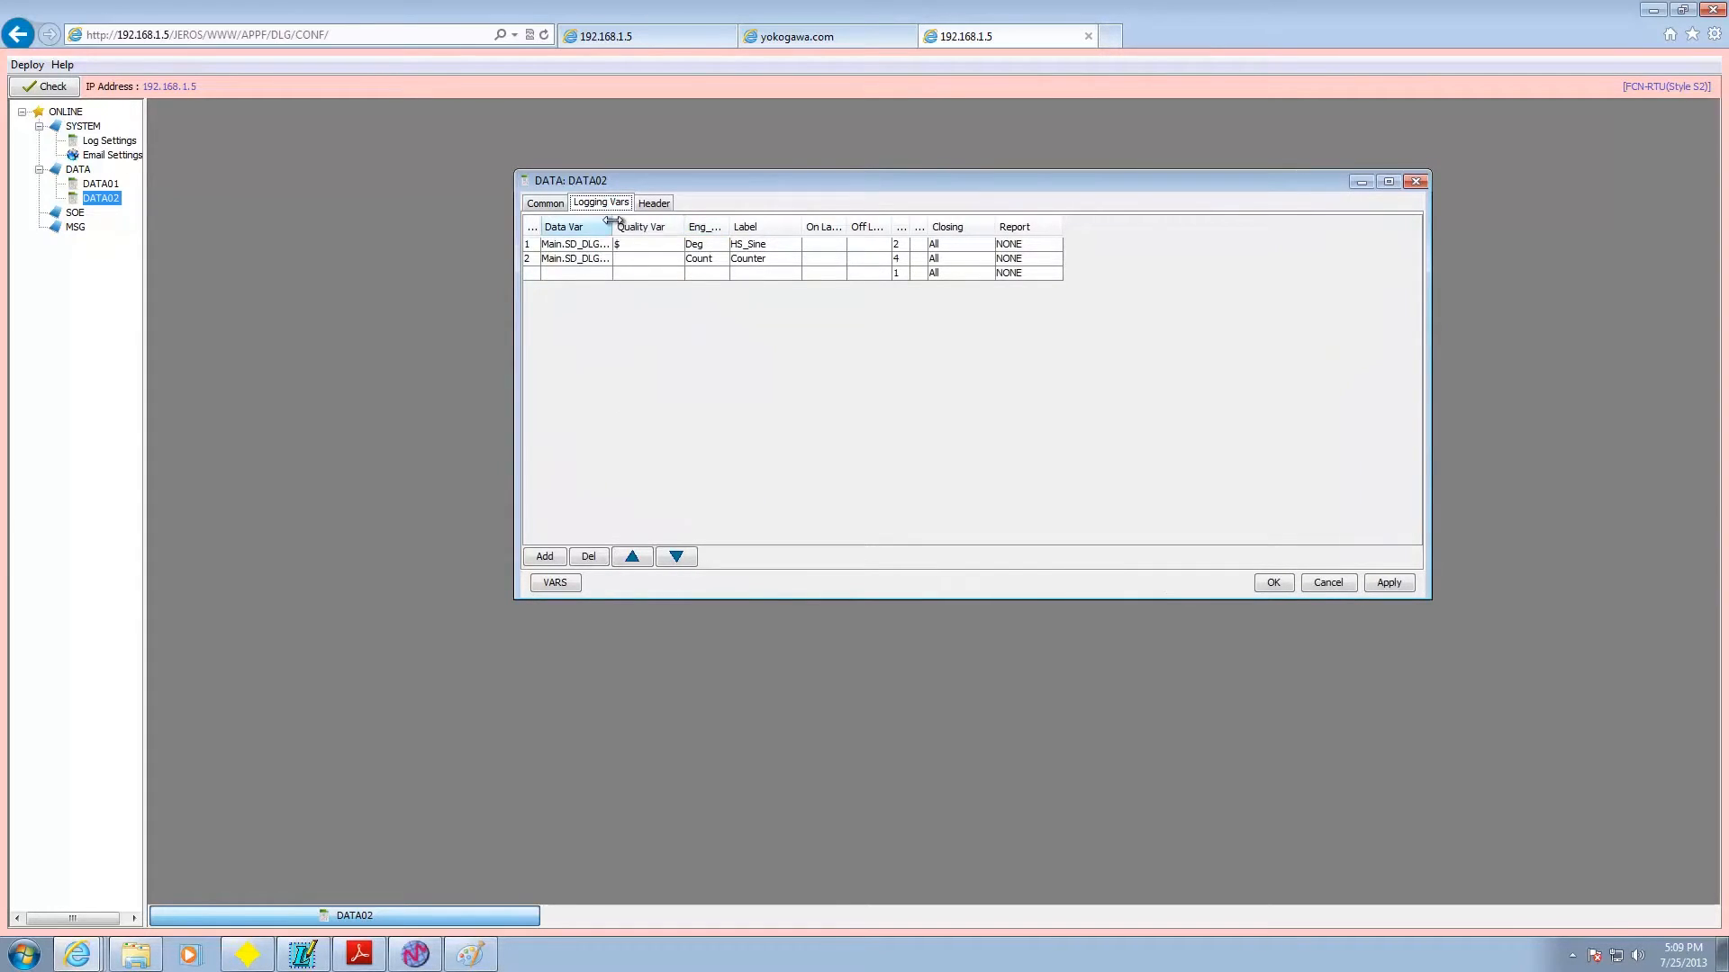
pyautogui.moveTo(612, 226); pyautogui.dragTo(702, 226)
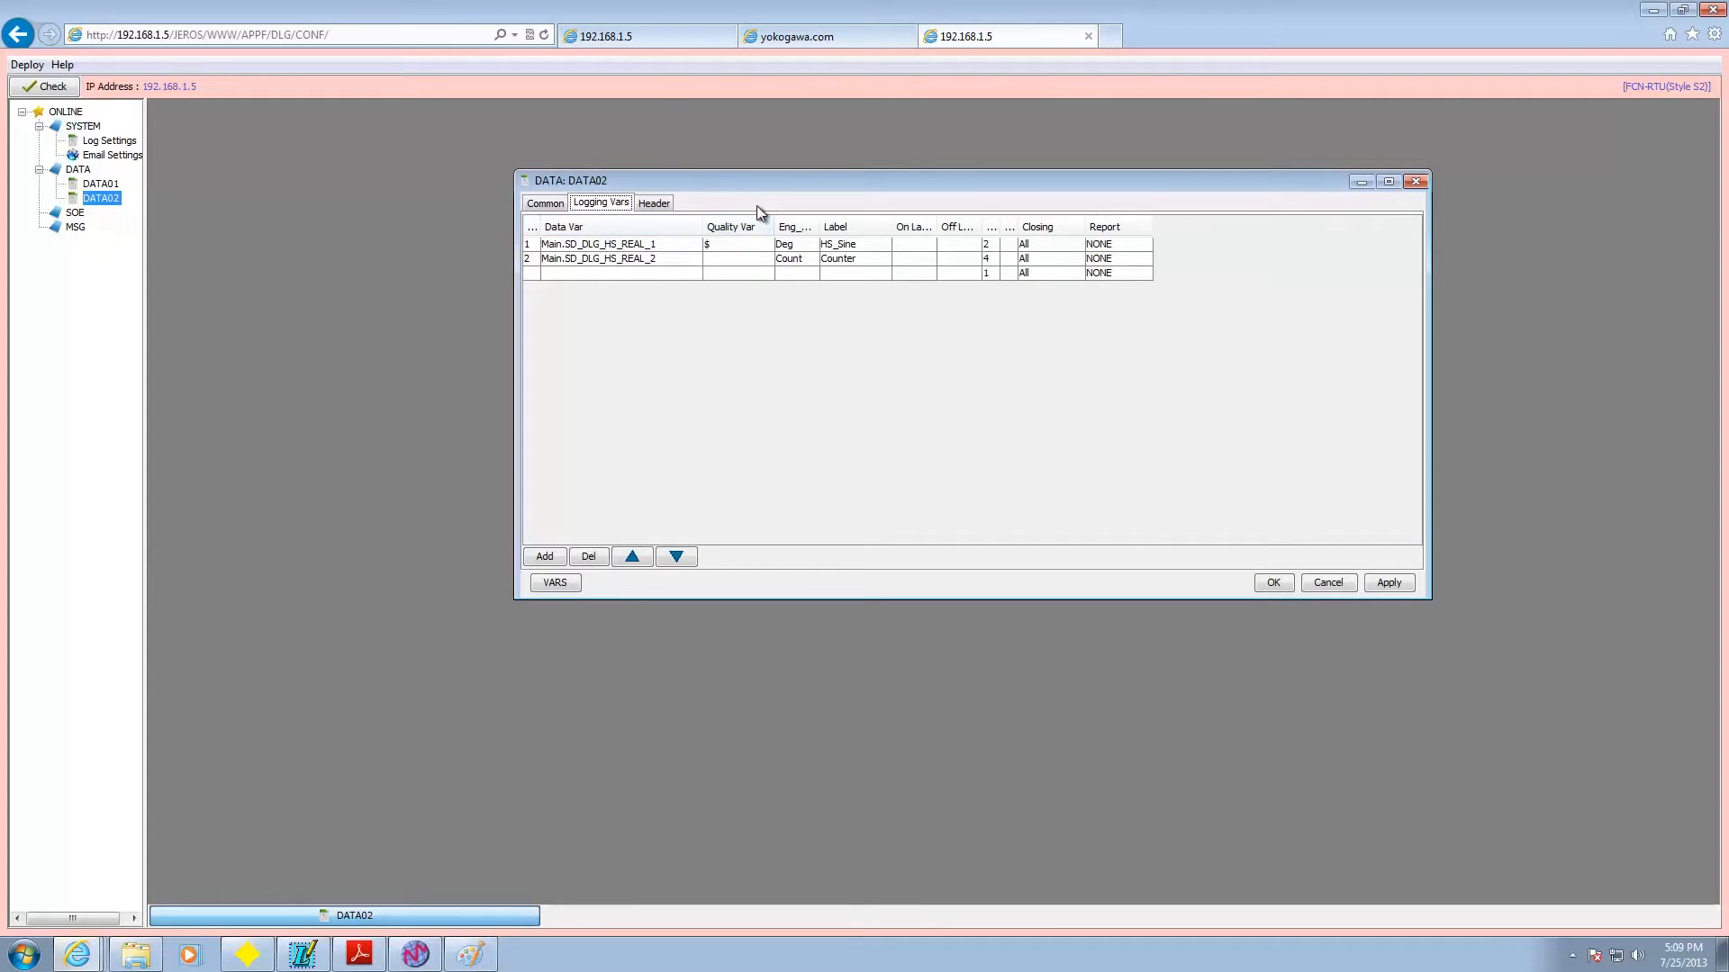
pyautogui.moveTo(677, 170); pyautogui.dragTo(360, 162)
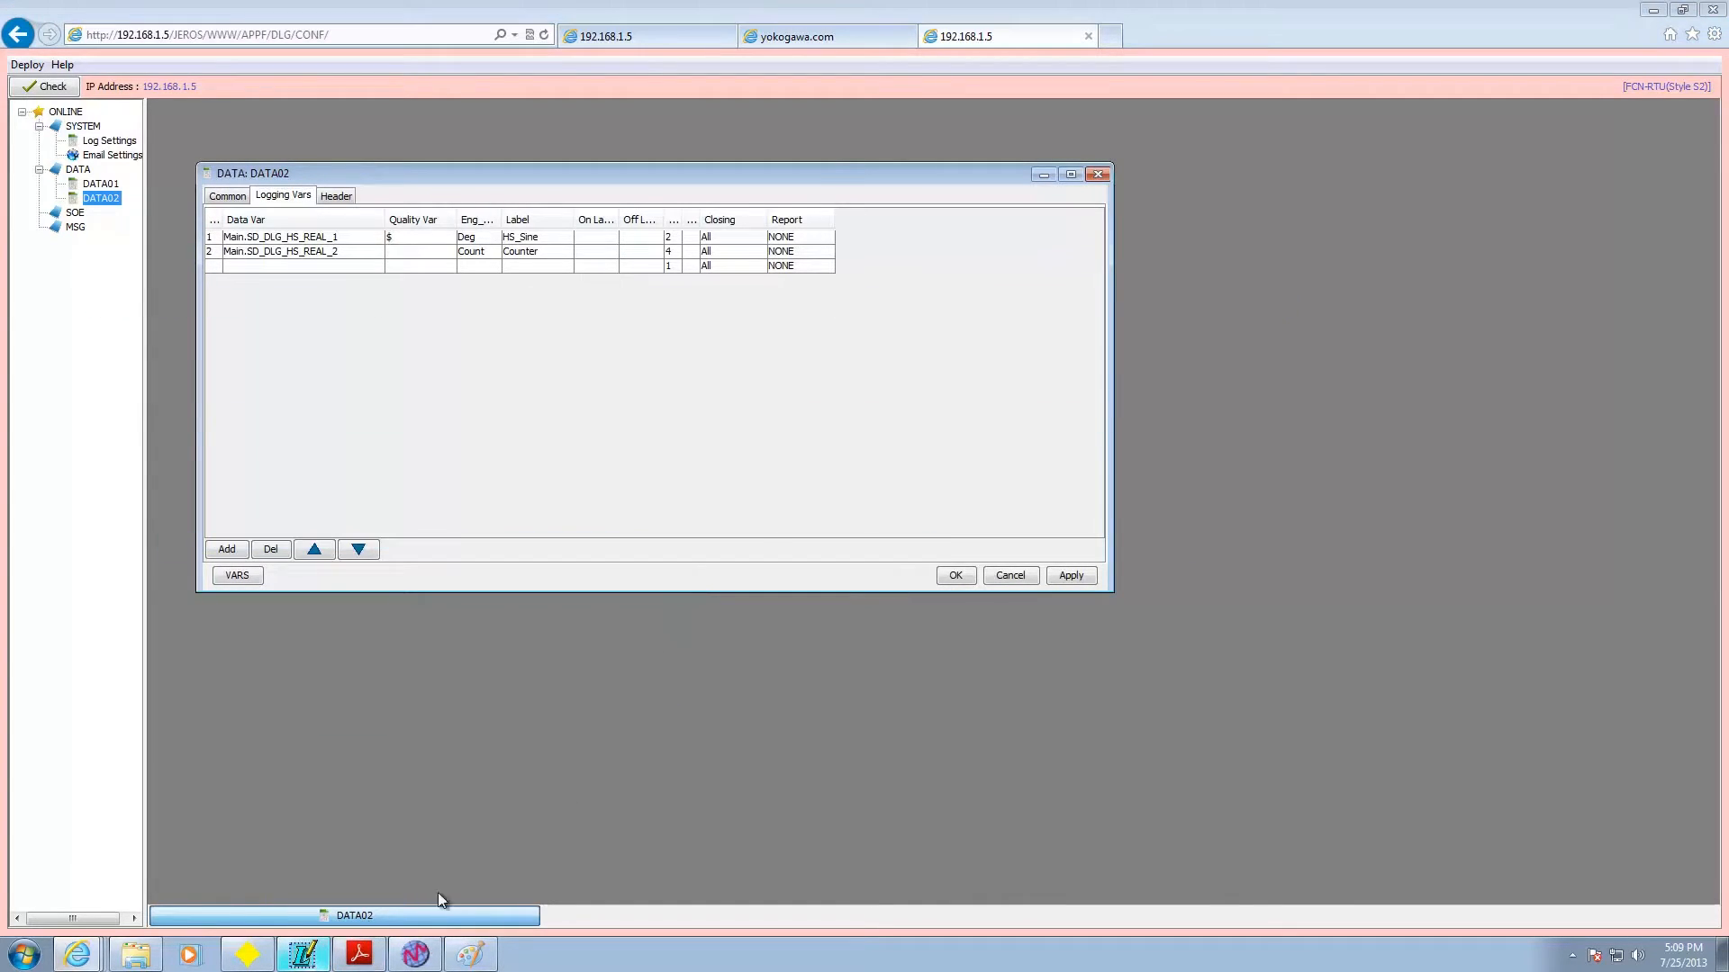
# Step: Switch to Logic Designer and browse the user libraries for SD_DLG_PF in the Include library dialog without including any
pyautogui.scroll(2, 450, 450)
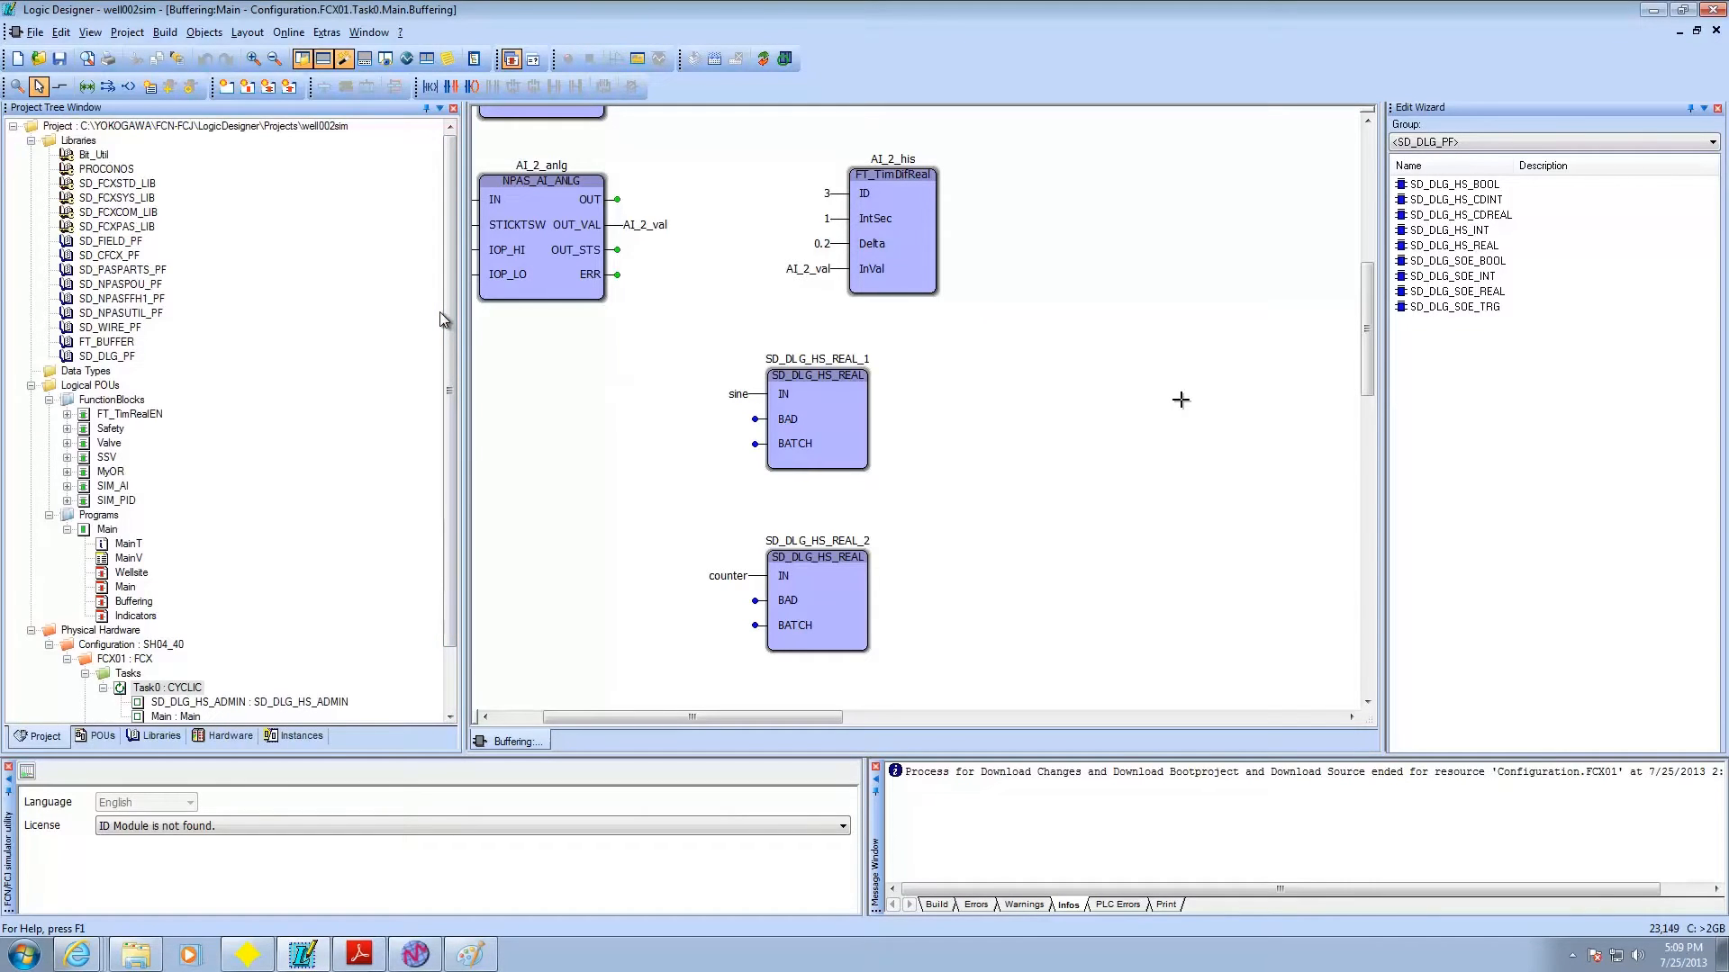
pyautogui.rightClick(80, 147)
pyautogui.moveTo(130, 155)
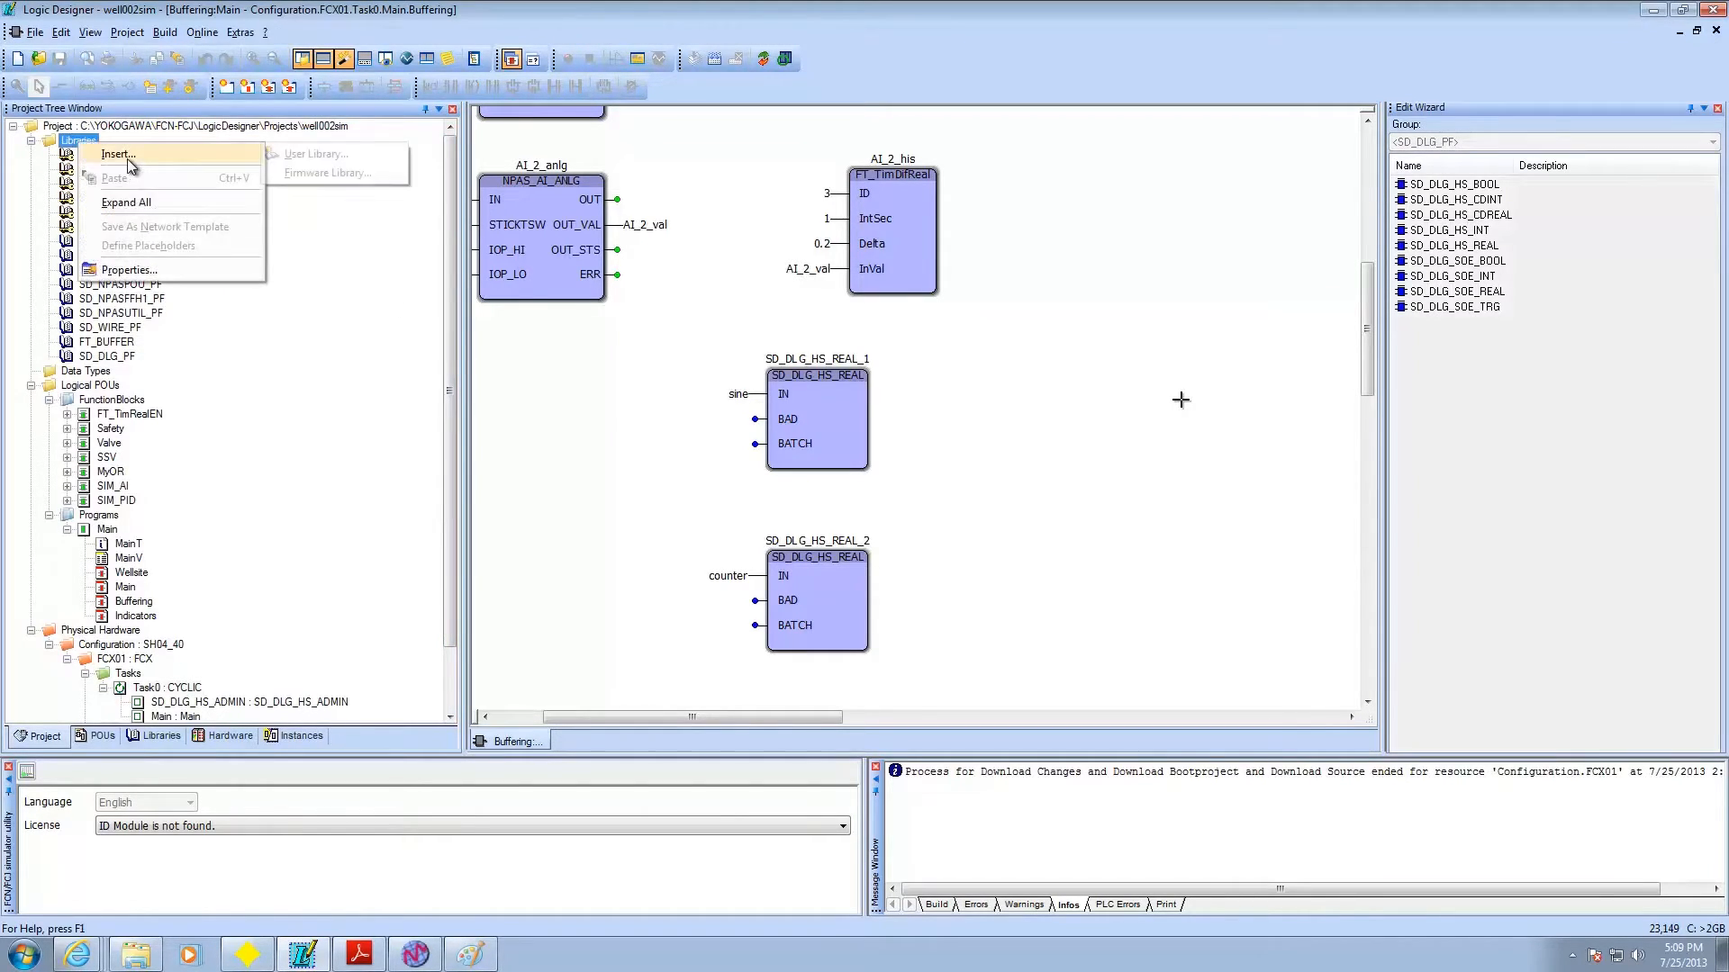
pyautogui.click(306, 155)
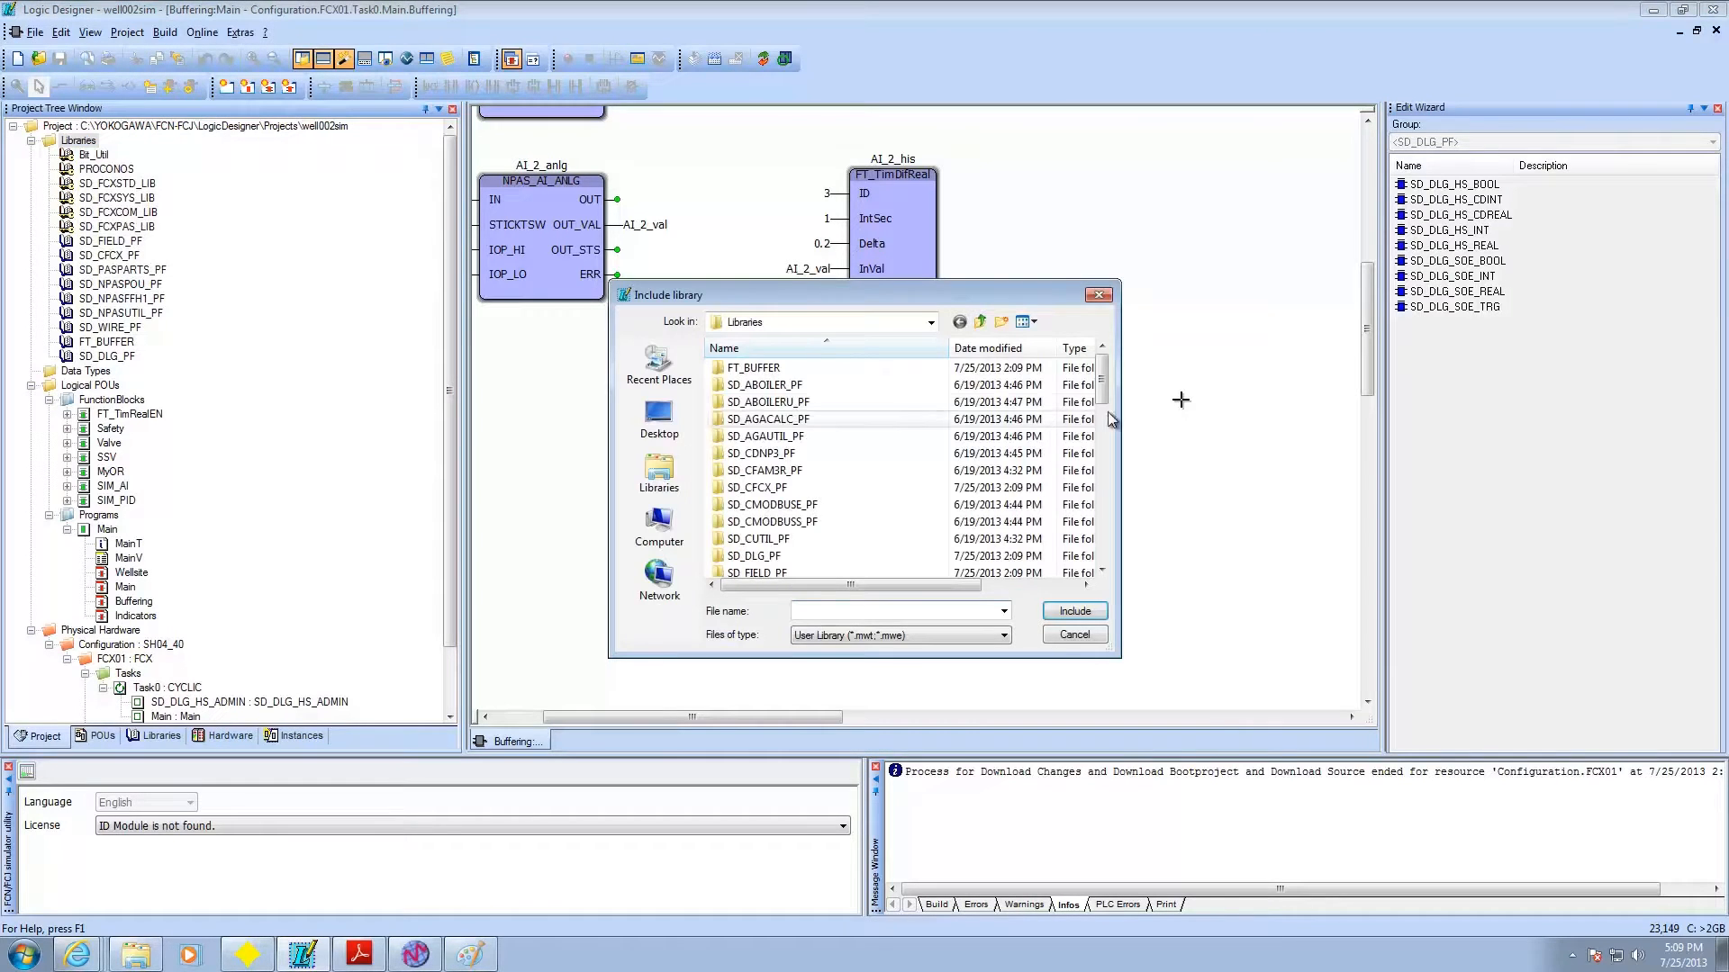
pyautogui.moveTo(1106, 392); pyautogui.dragTo(1107, 551)
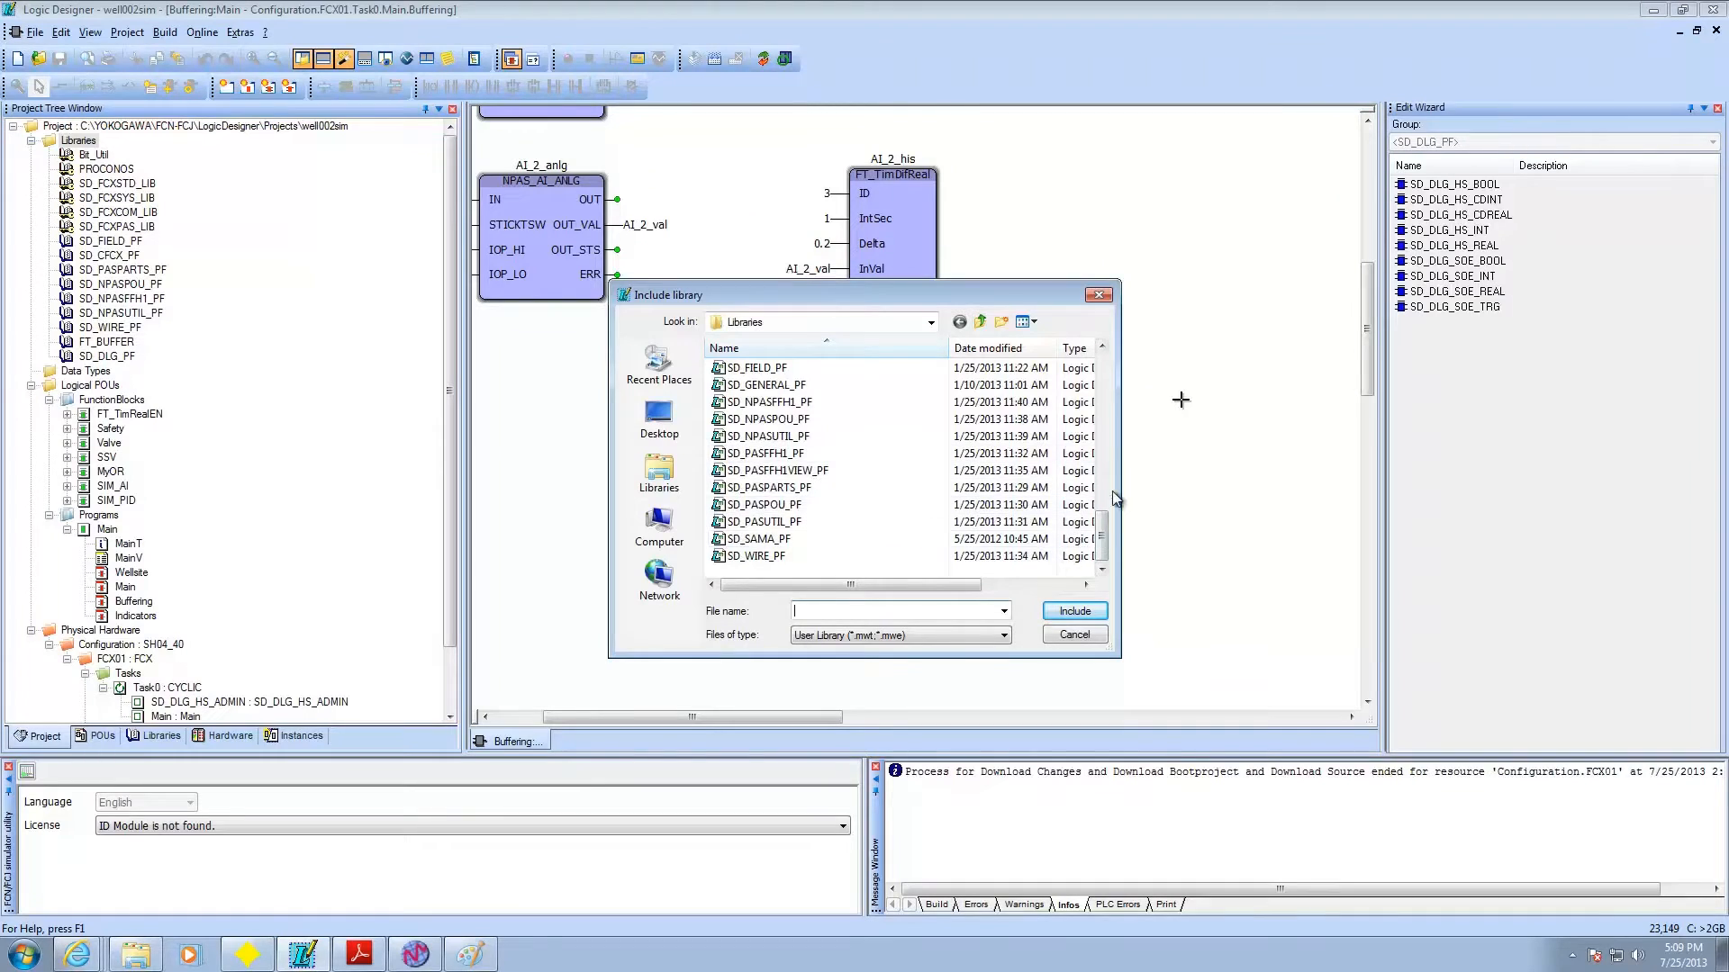
pyautogui.moveTo(1110, 538); pyautogui.dragTo(1103, 509)
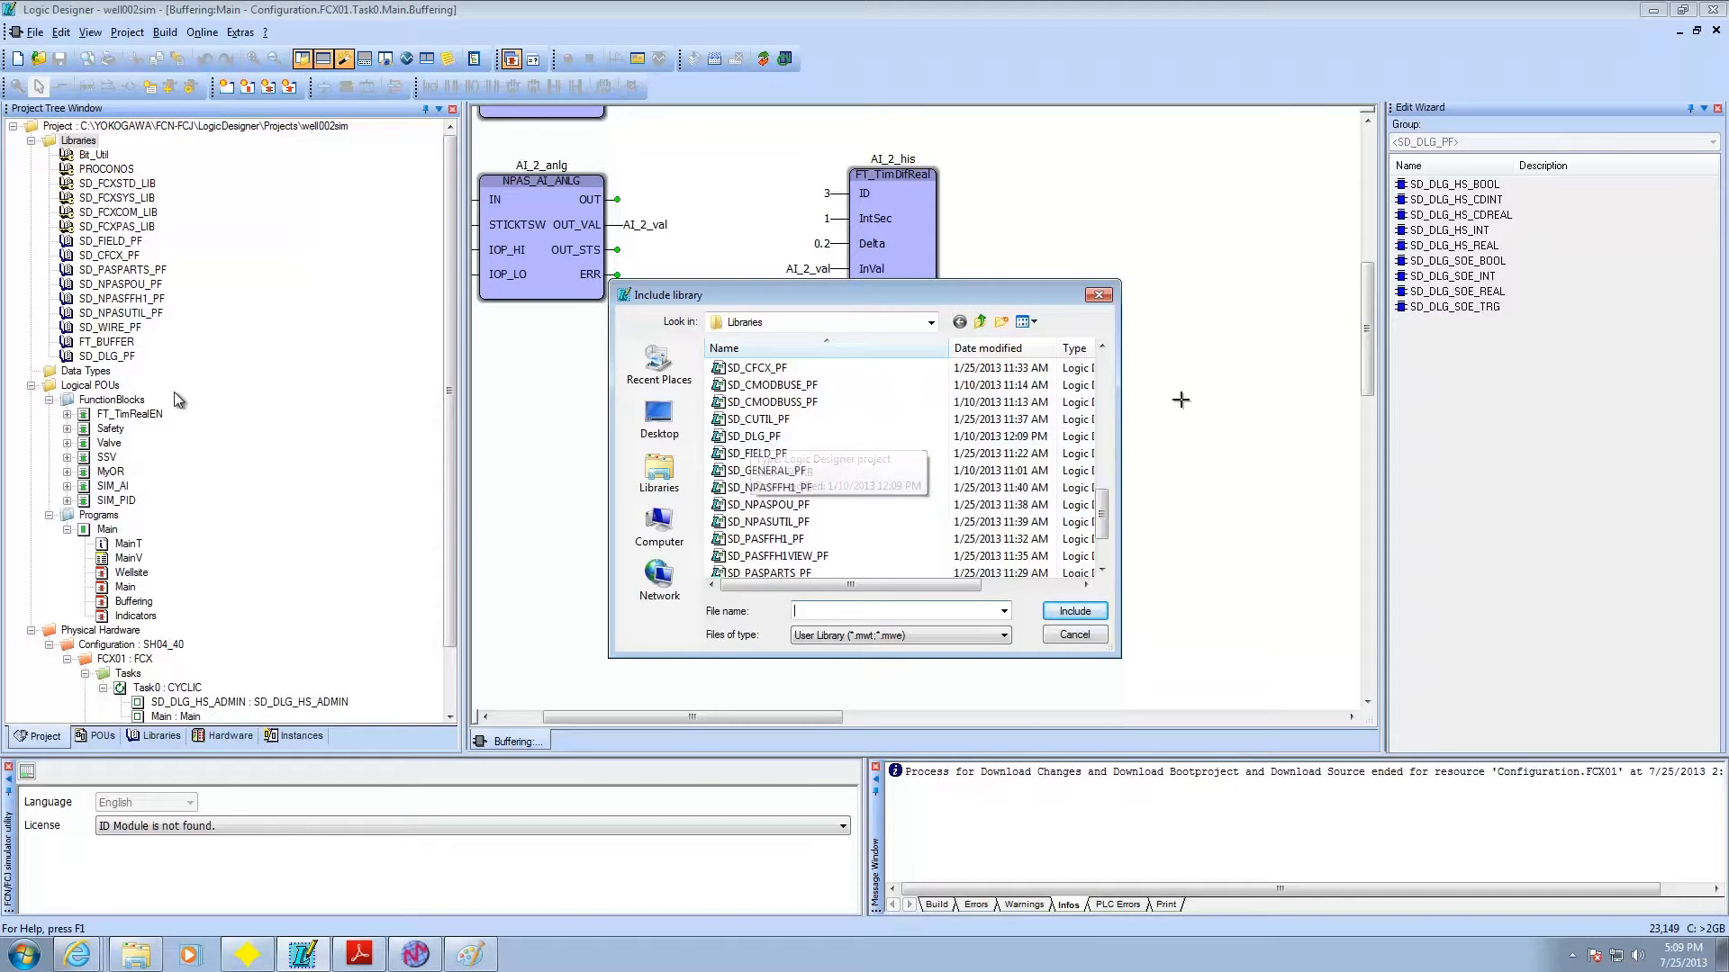
pyautogui.click(1063, 636)
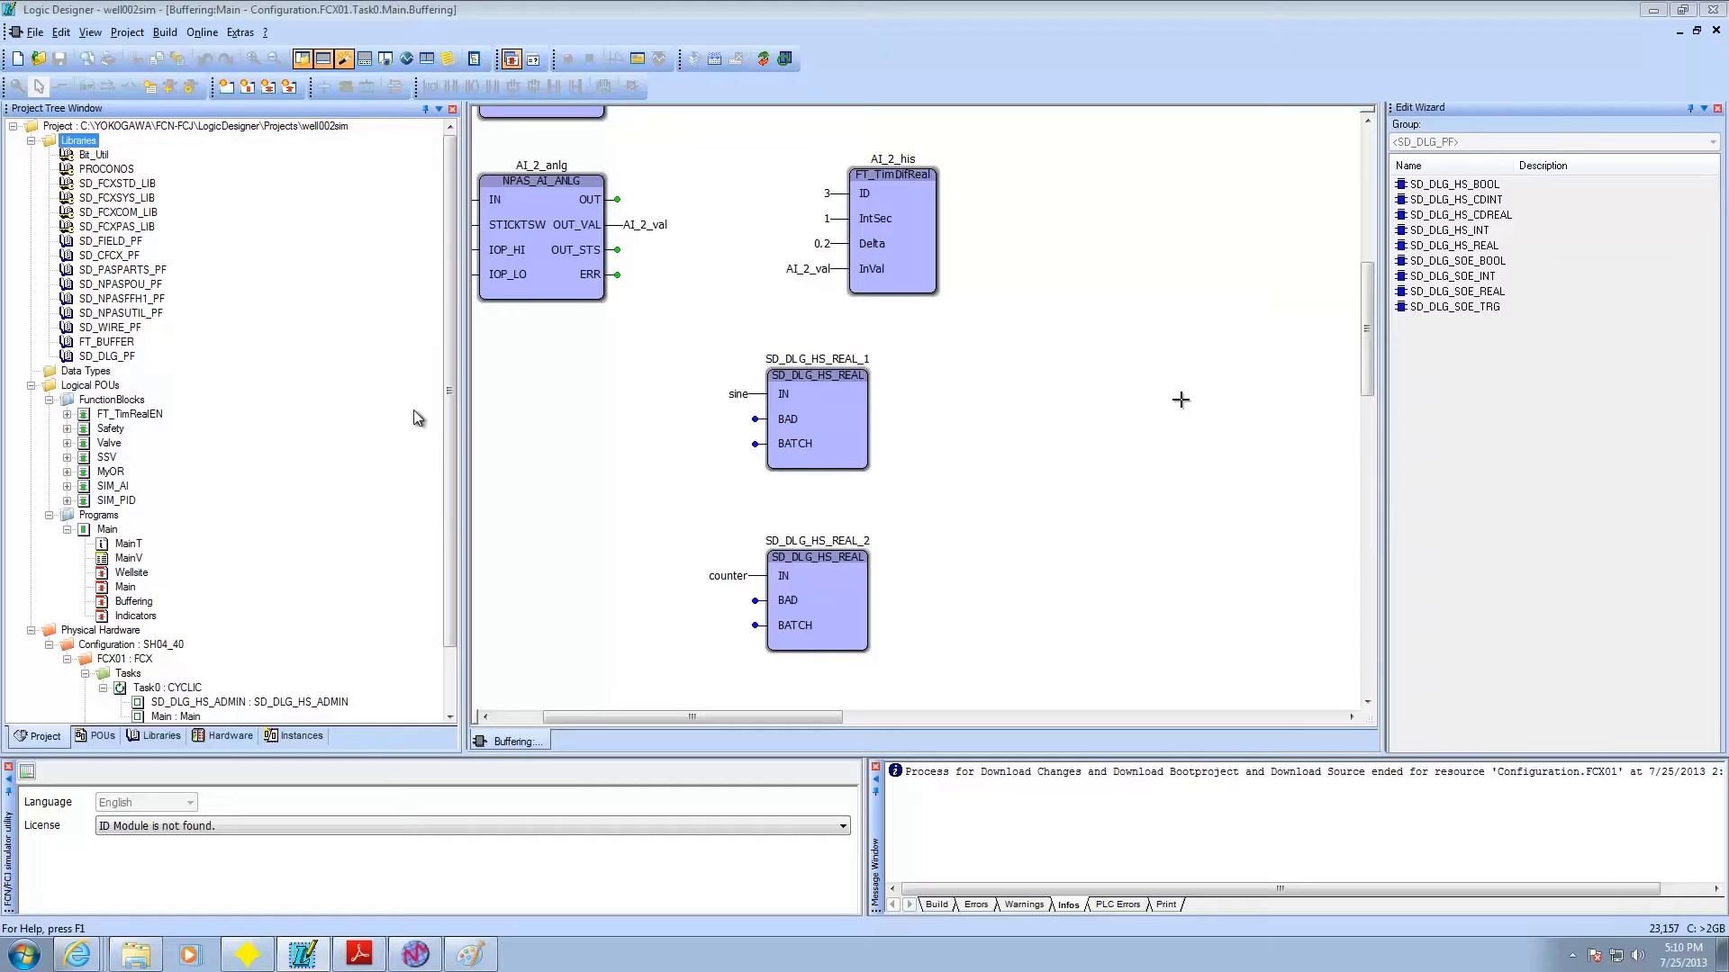
# Step: Preview inserting a program instance of type SD_DLG_HS_ADMIN under the cyclic Task0, without adding it
pyautogui.scroll(-2, 442, 531)
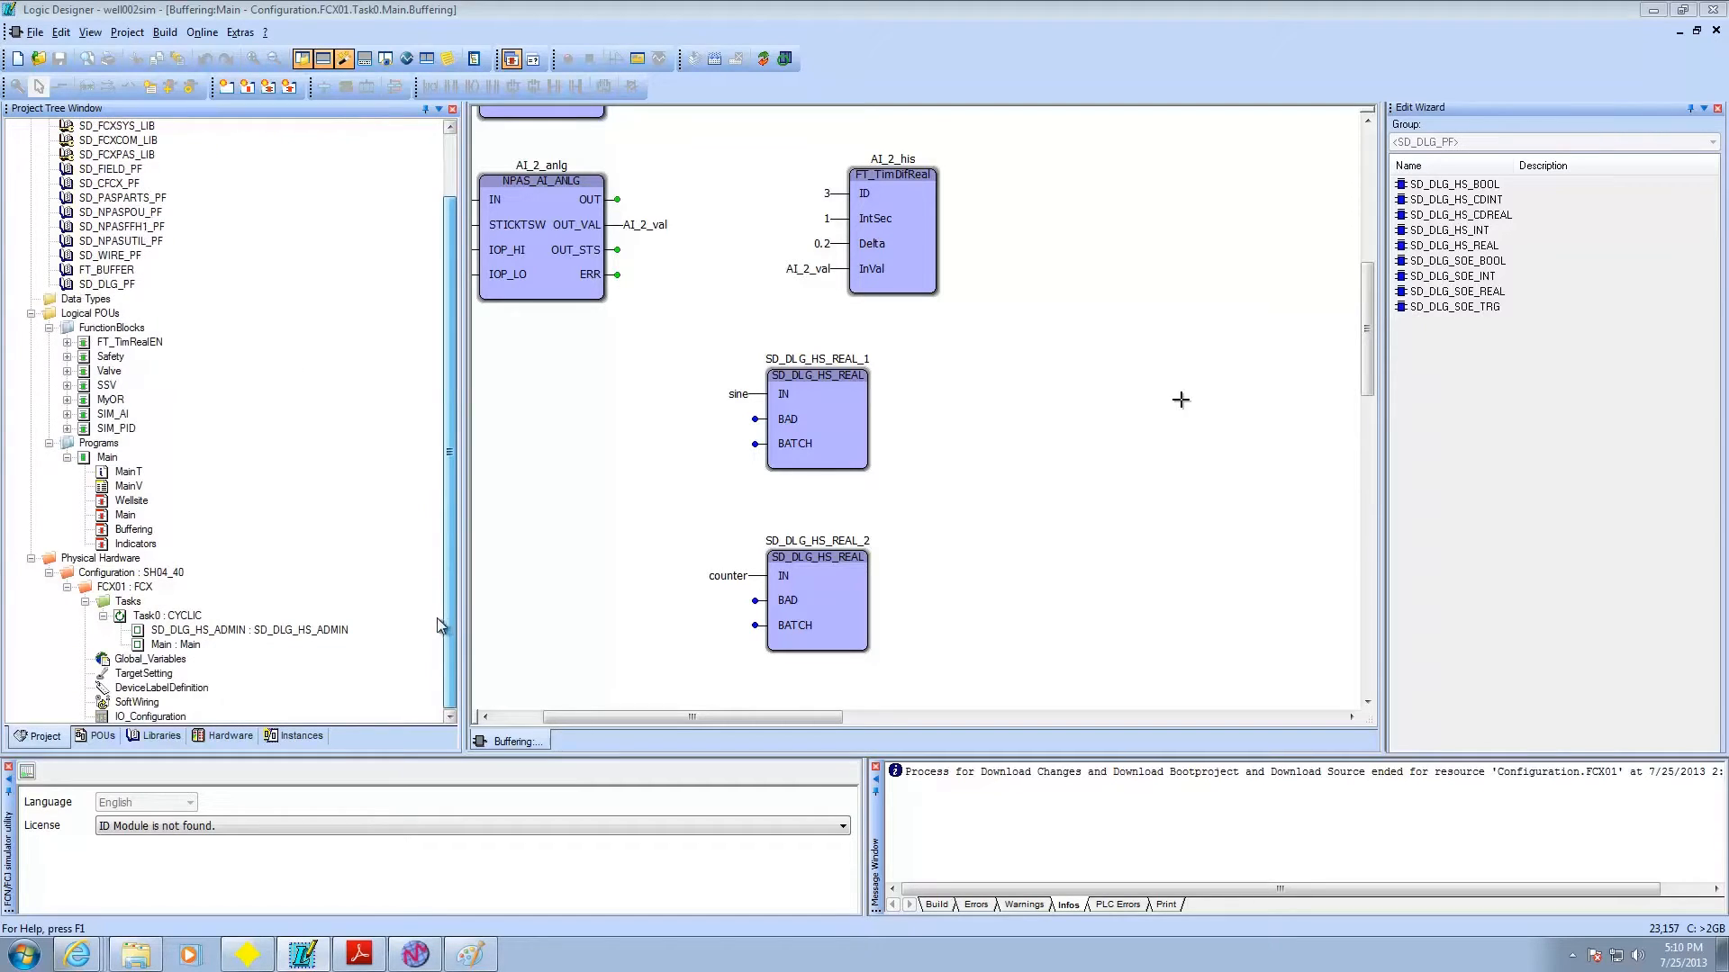
pyautogui.click(176, 618)
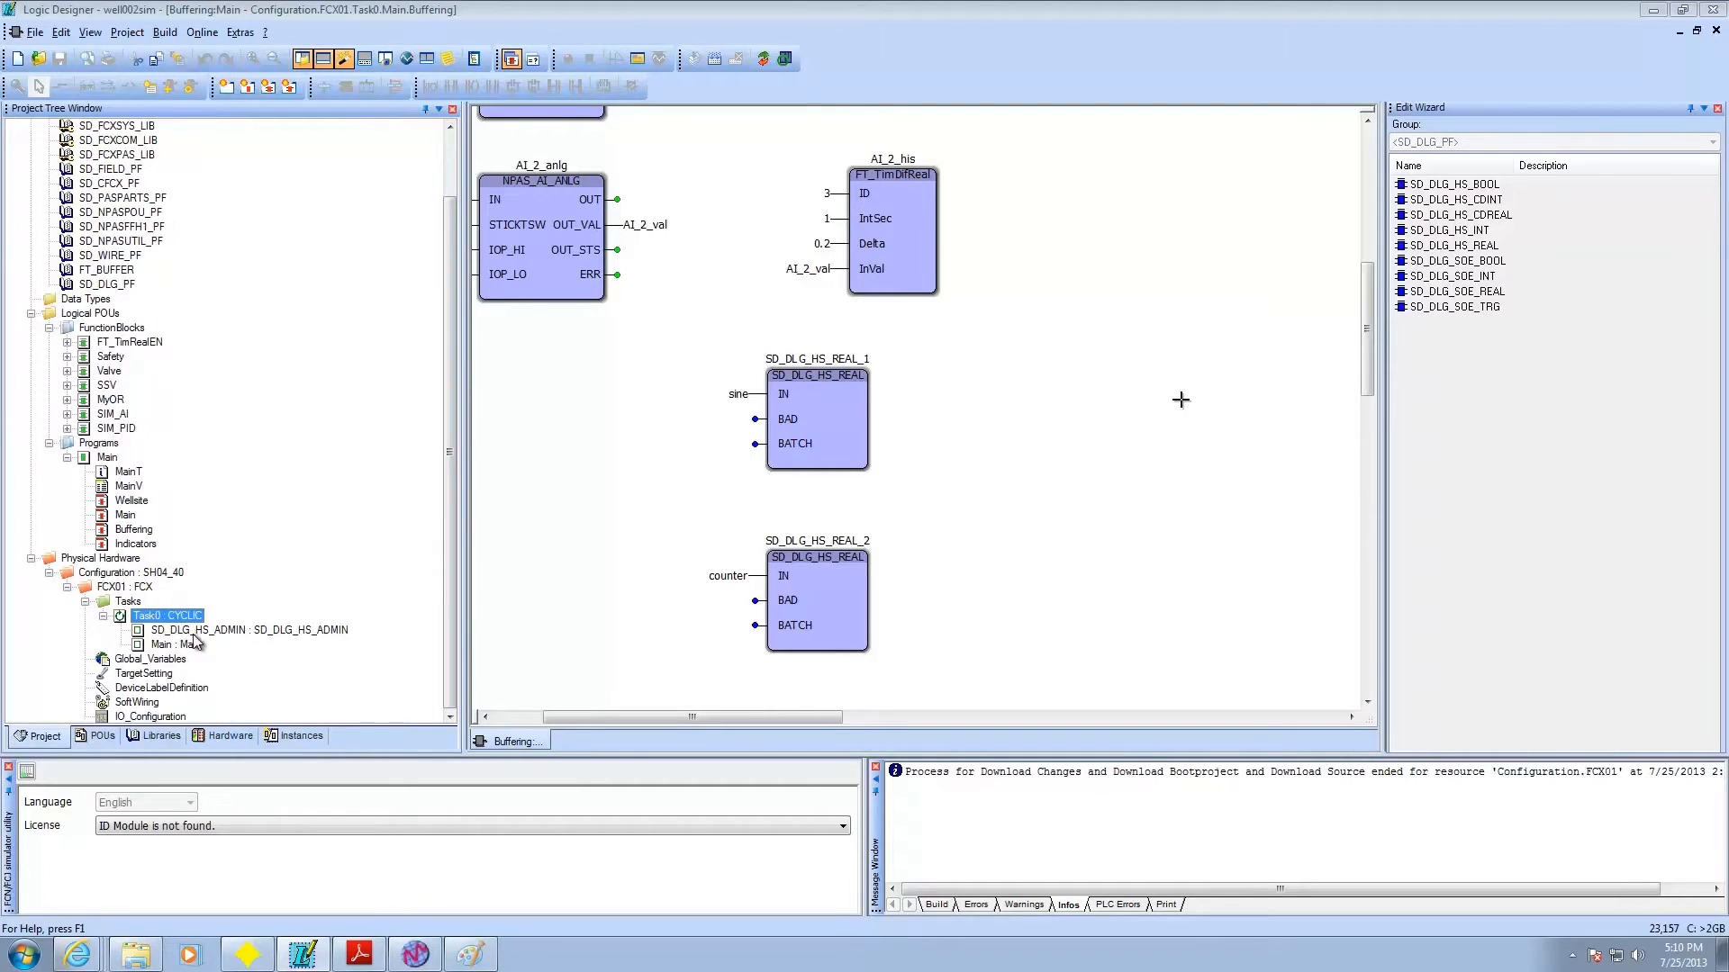
pyautogui.rightClick(183, 620)
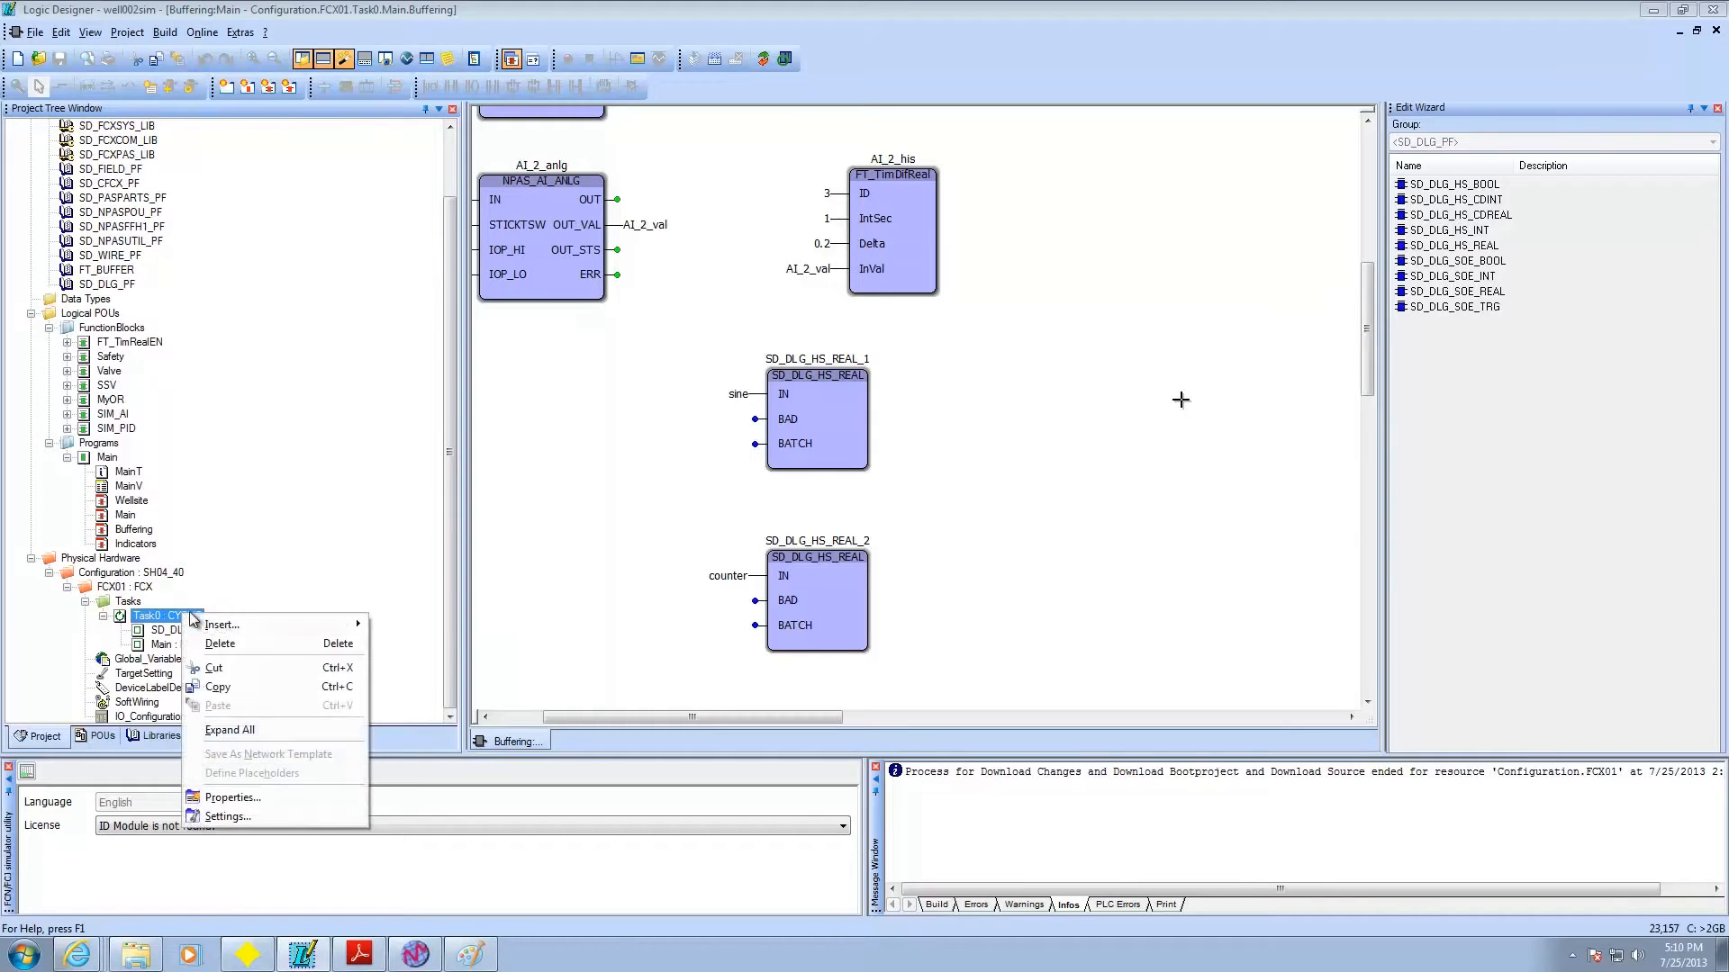
pyautogui.moveTo(221, 625)
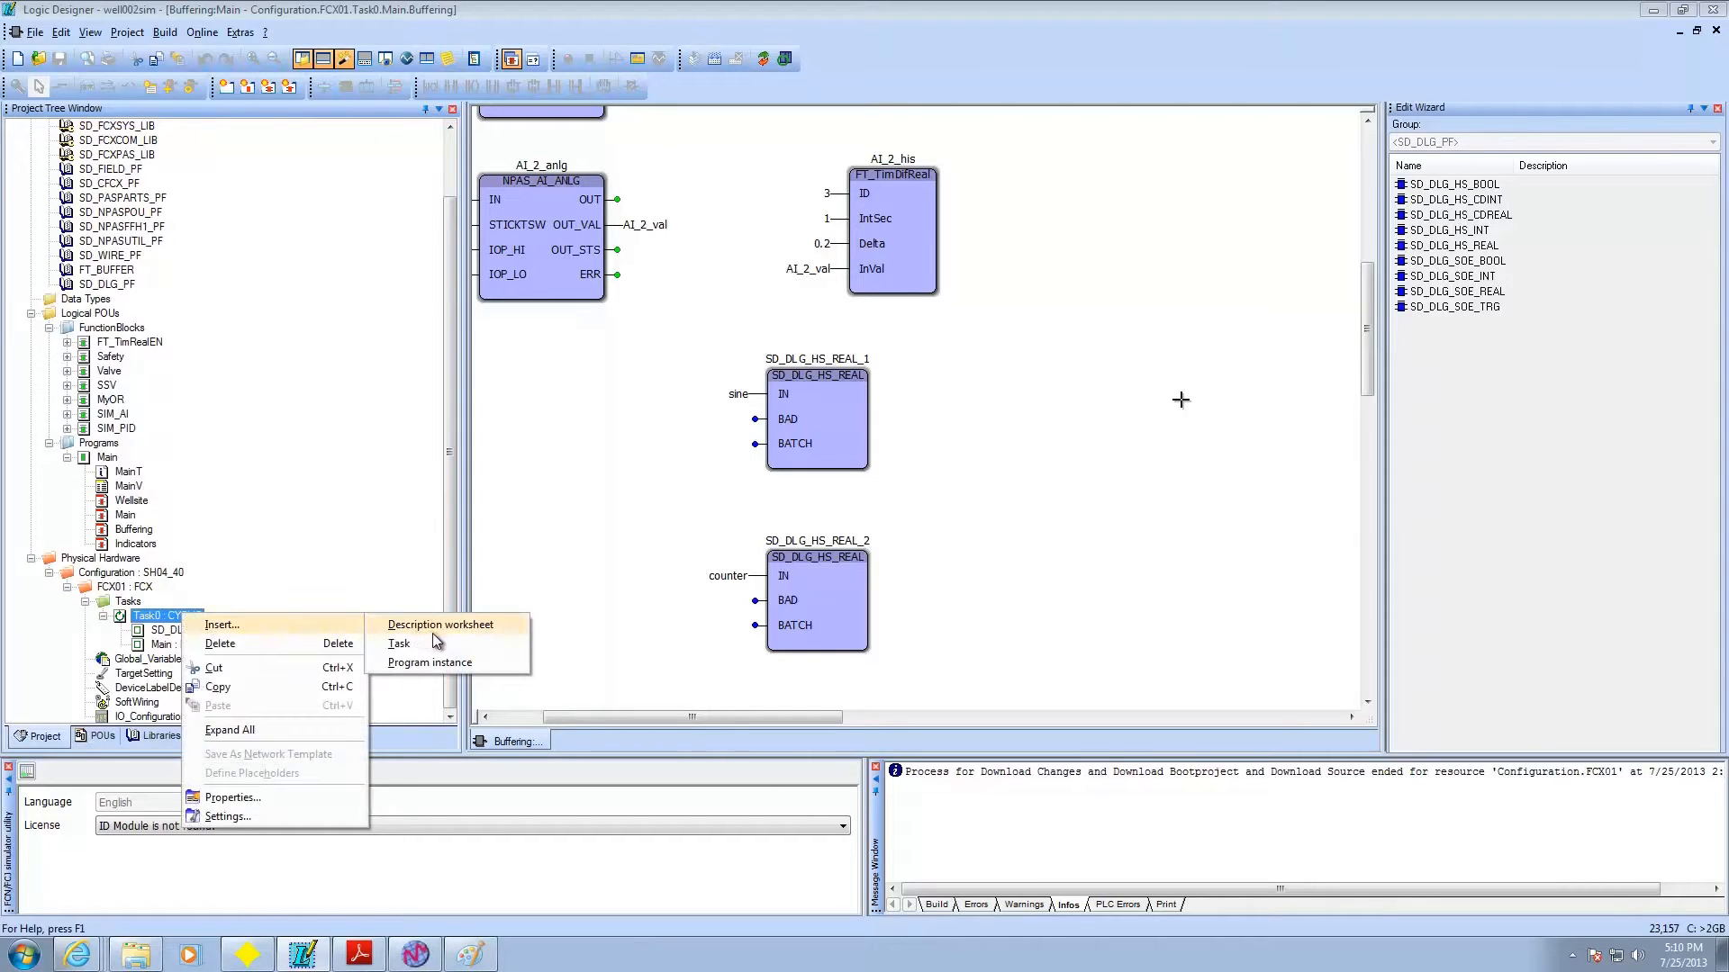
pyautogui.click(435, 660)
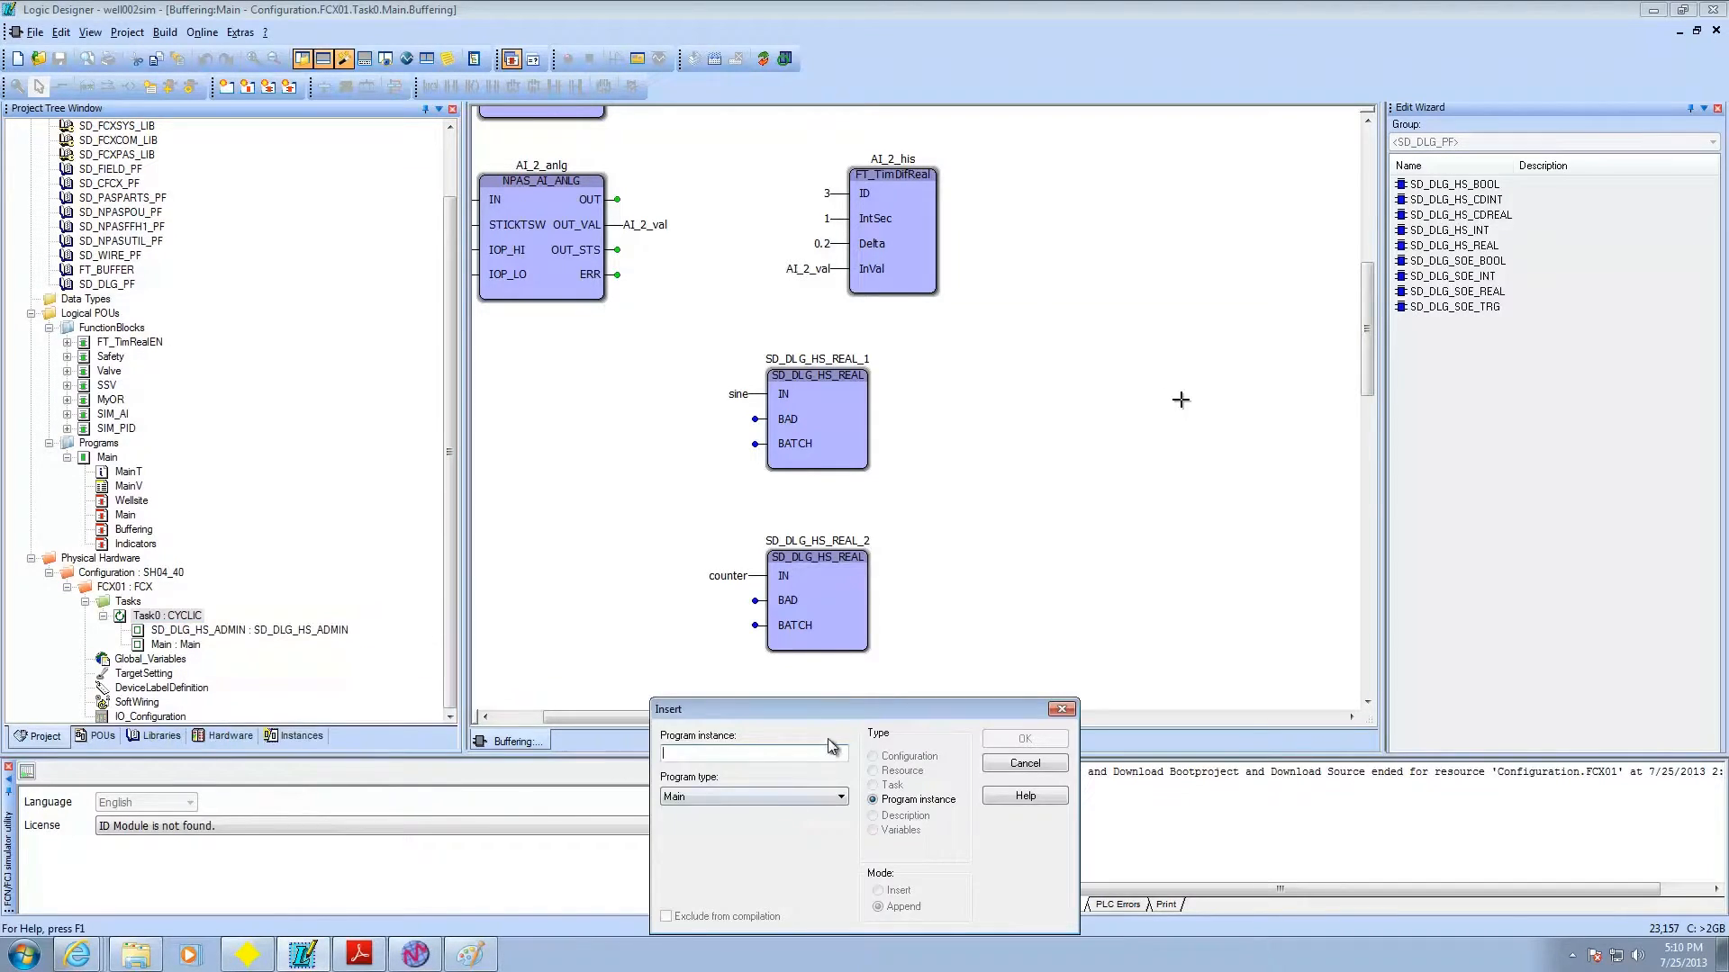
pyautogui.click(785, 541)
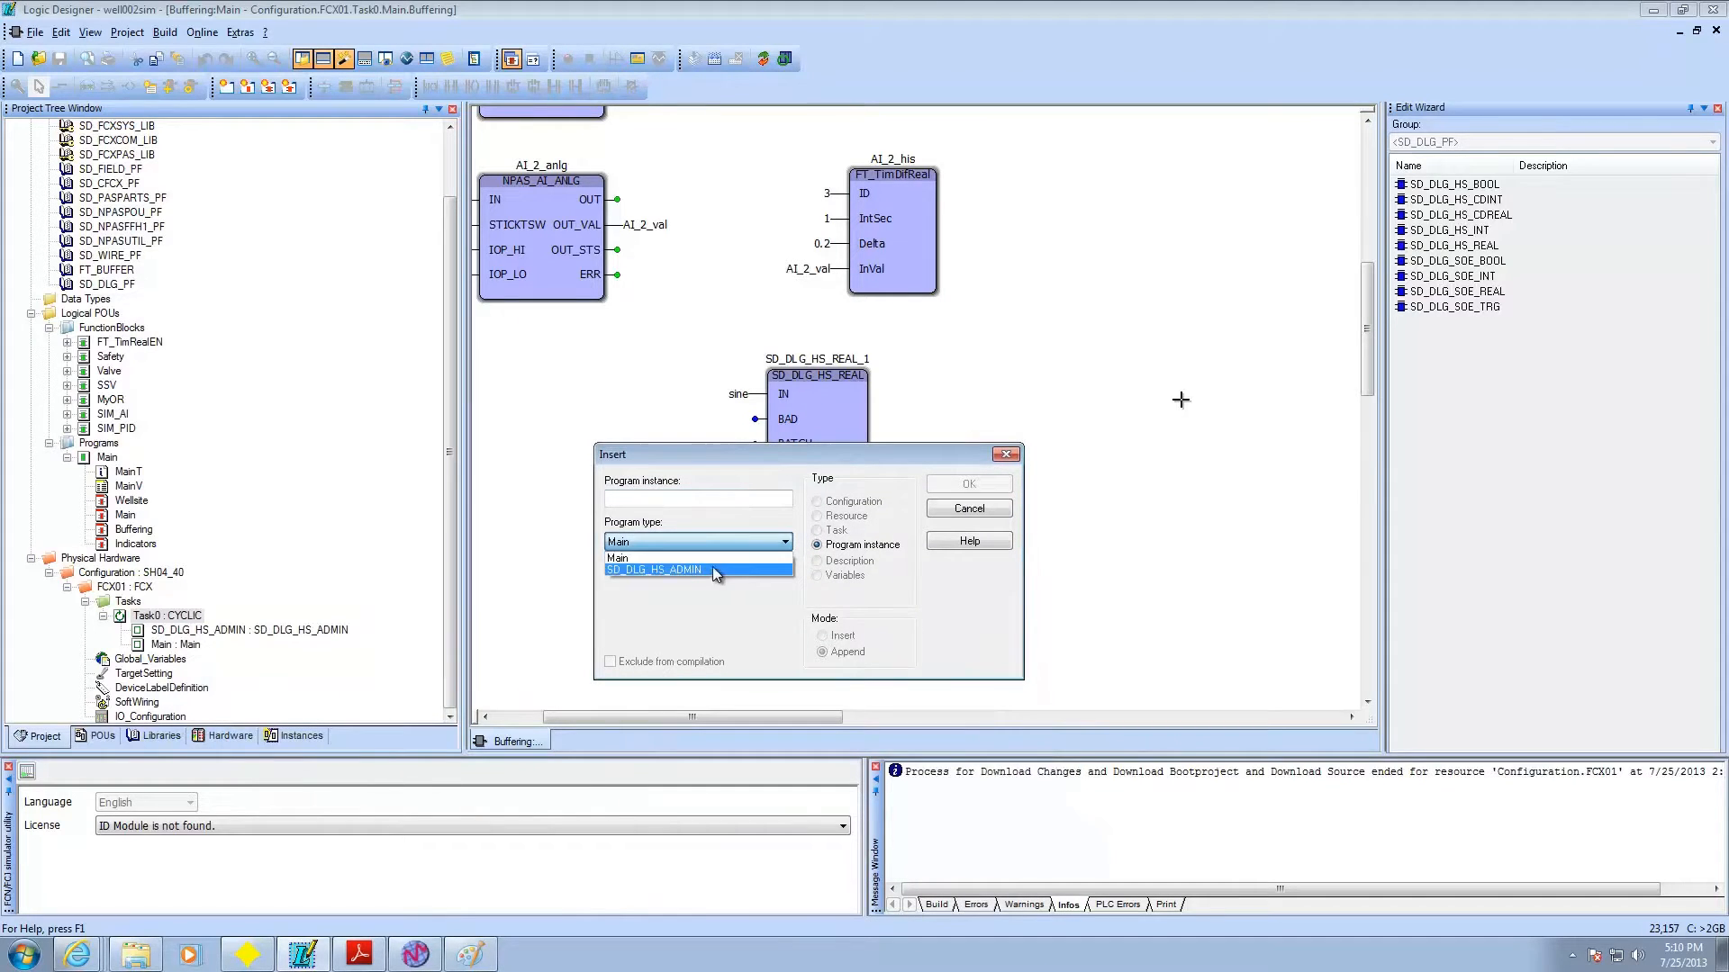
pyautogui.click(671, 569)
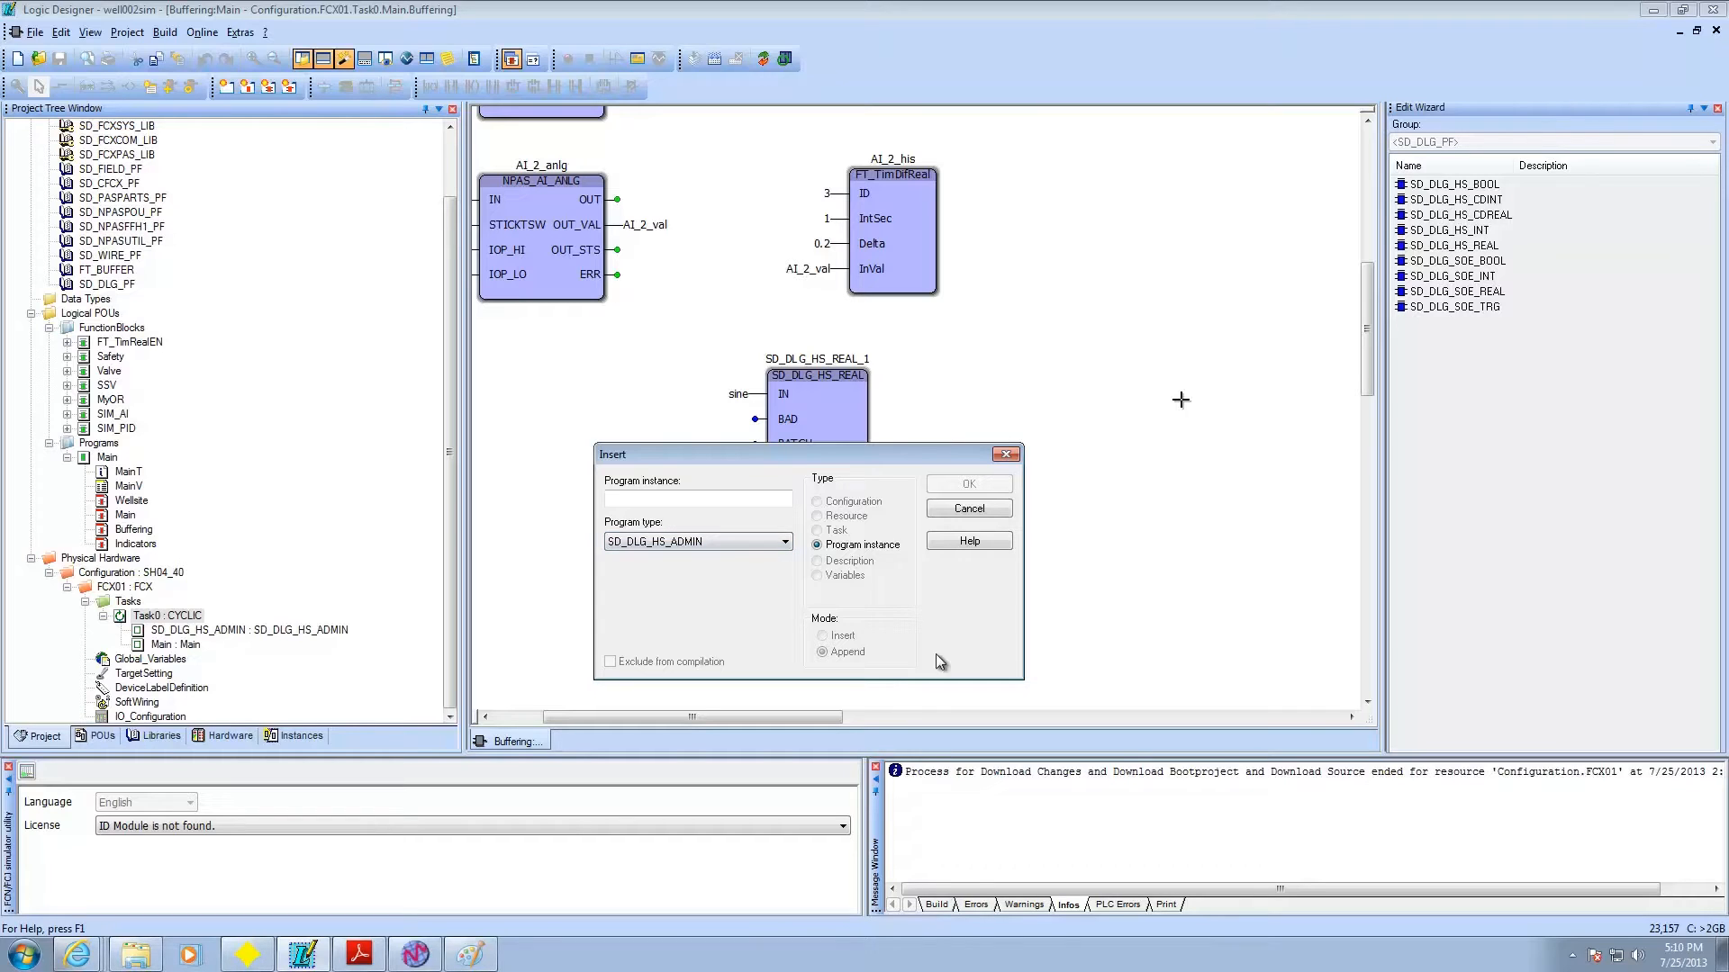
pyautogui.click(1006, 455)
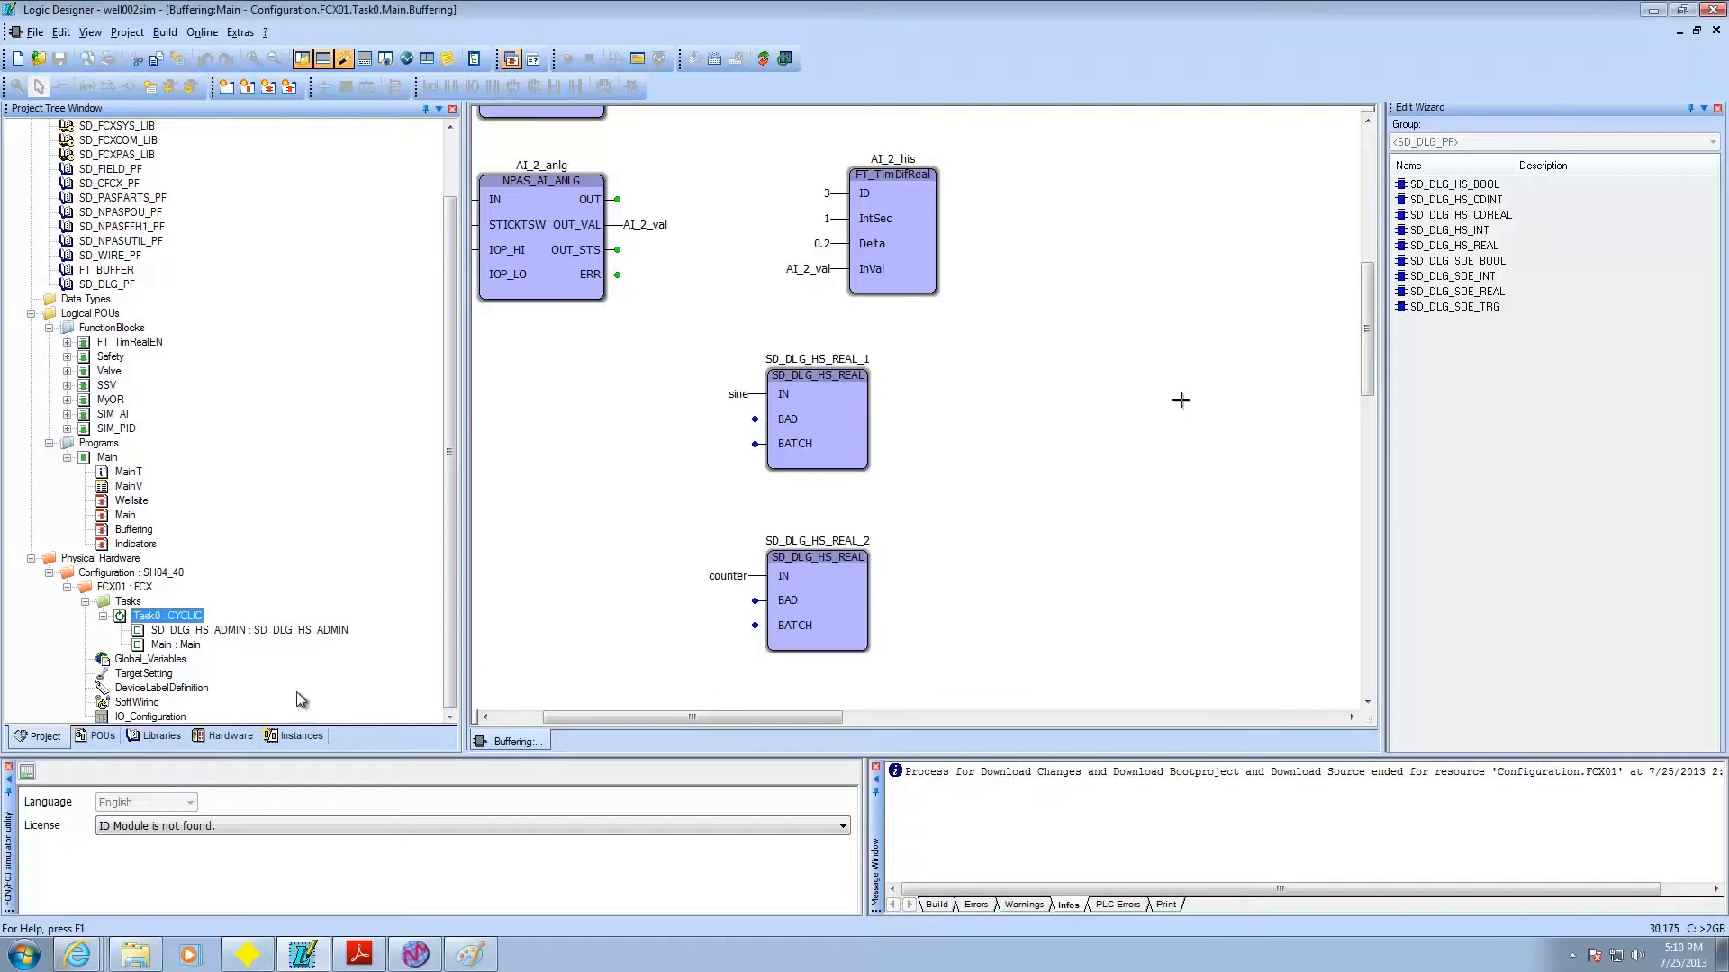
# Step: Locate the SD_DLG_HS_ADMIN instance under Task0 and examine the task's interval in its settings without changing them
pyautogui.click(227, 632)
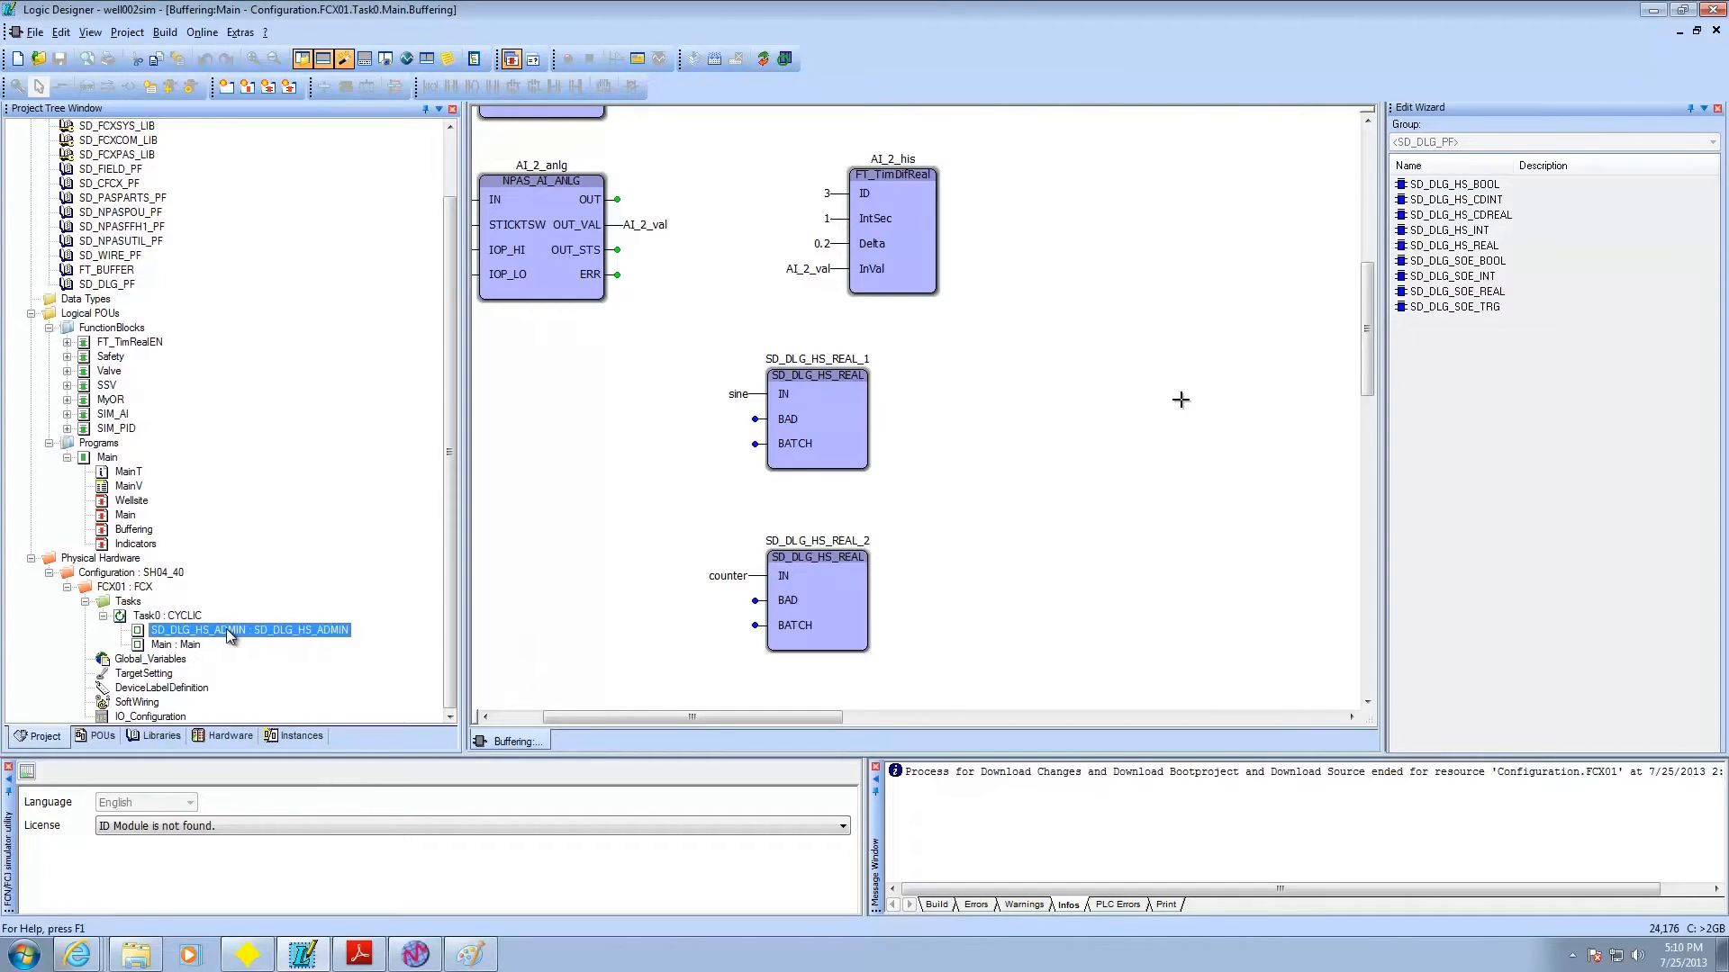
pyautogui.click(181, 620)
pyautogui.rightClick(181, 621)
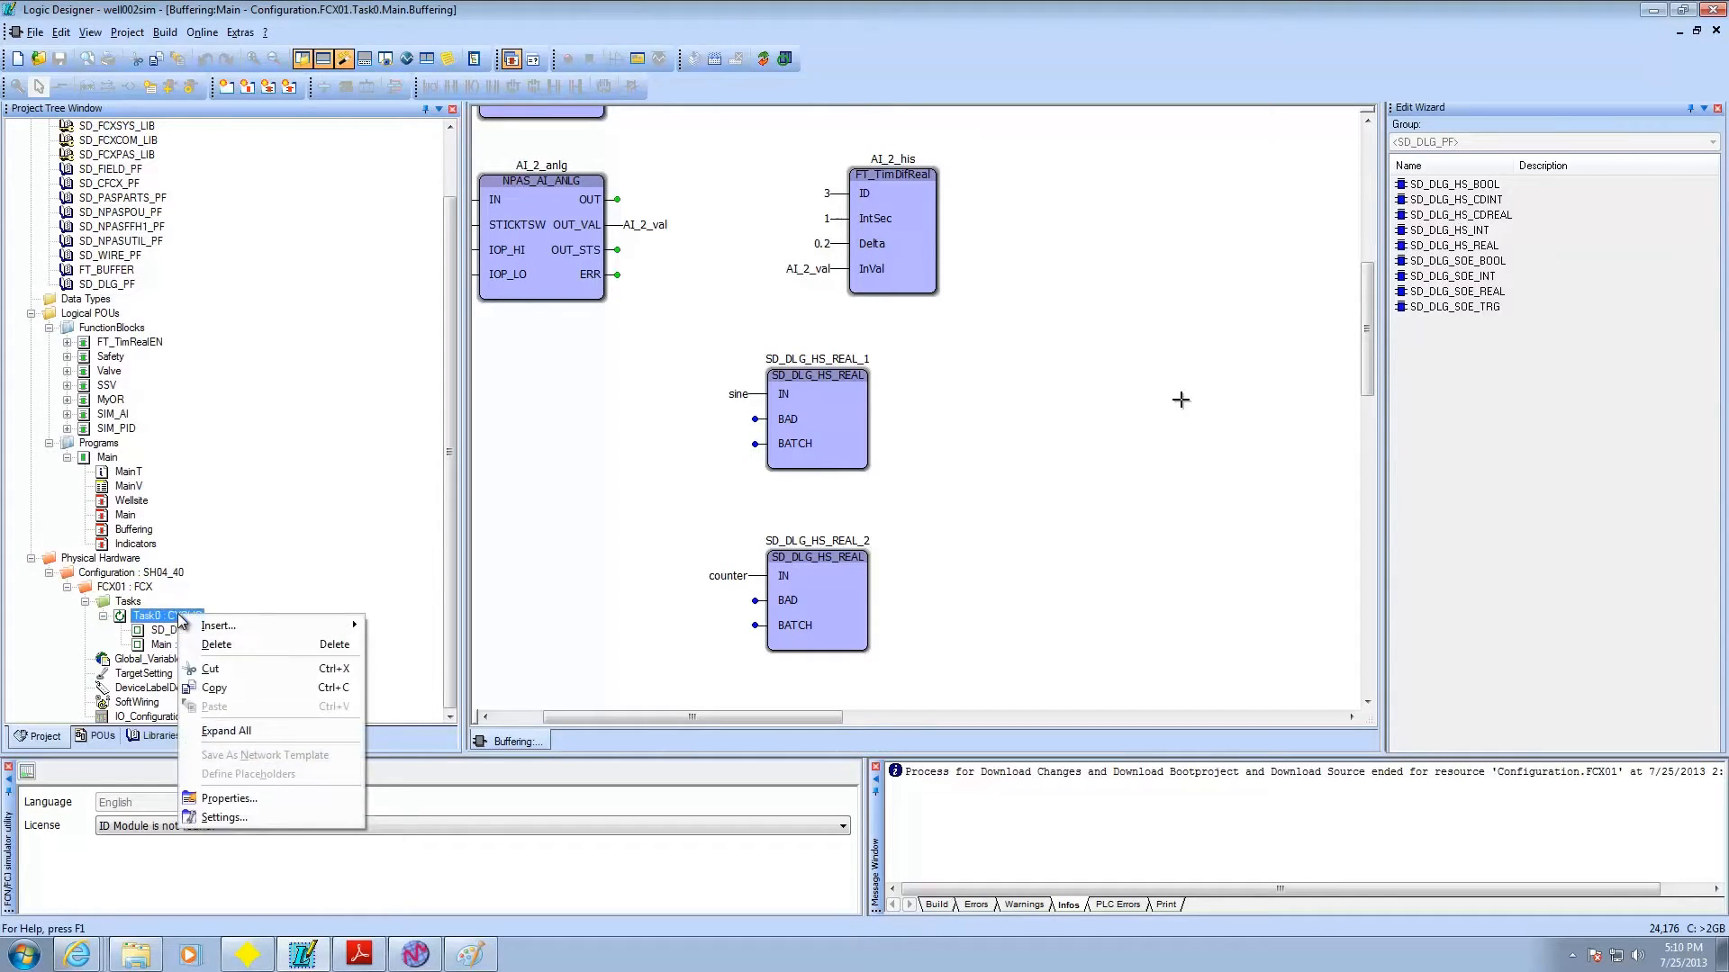
pyautogui.click(245, 819)
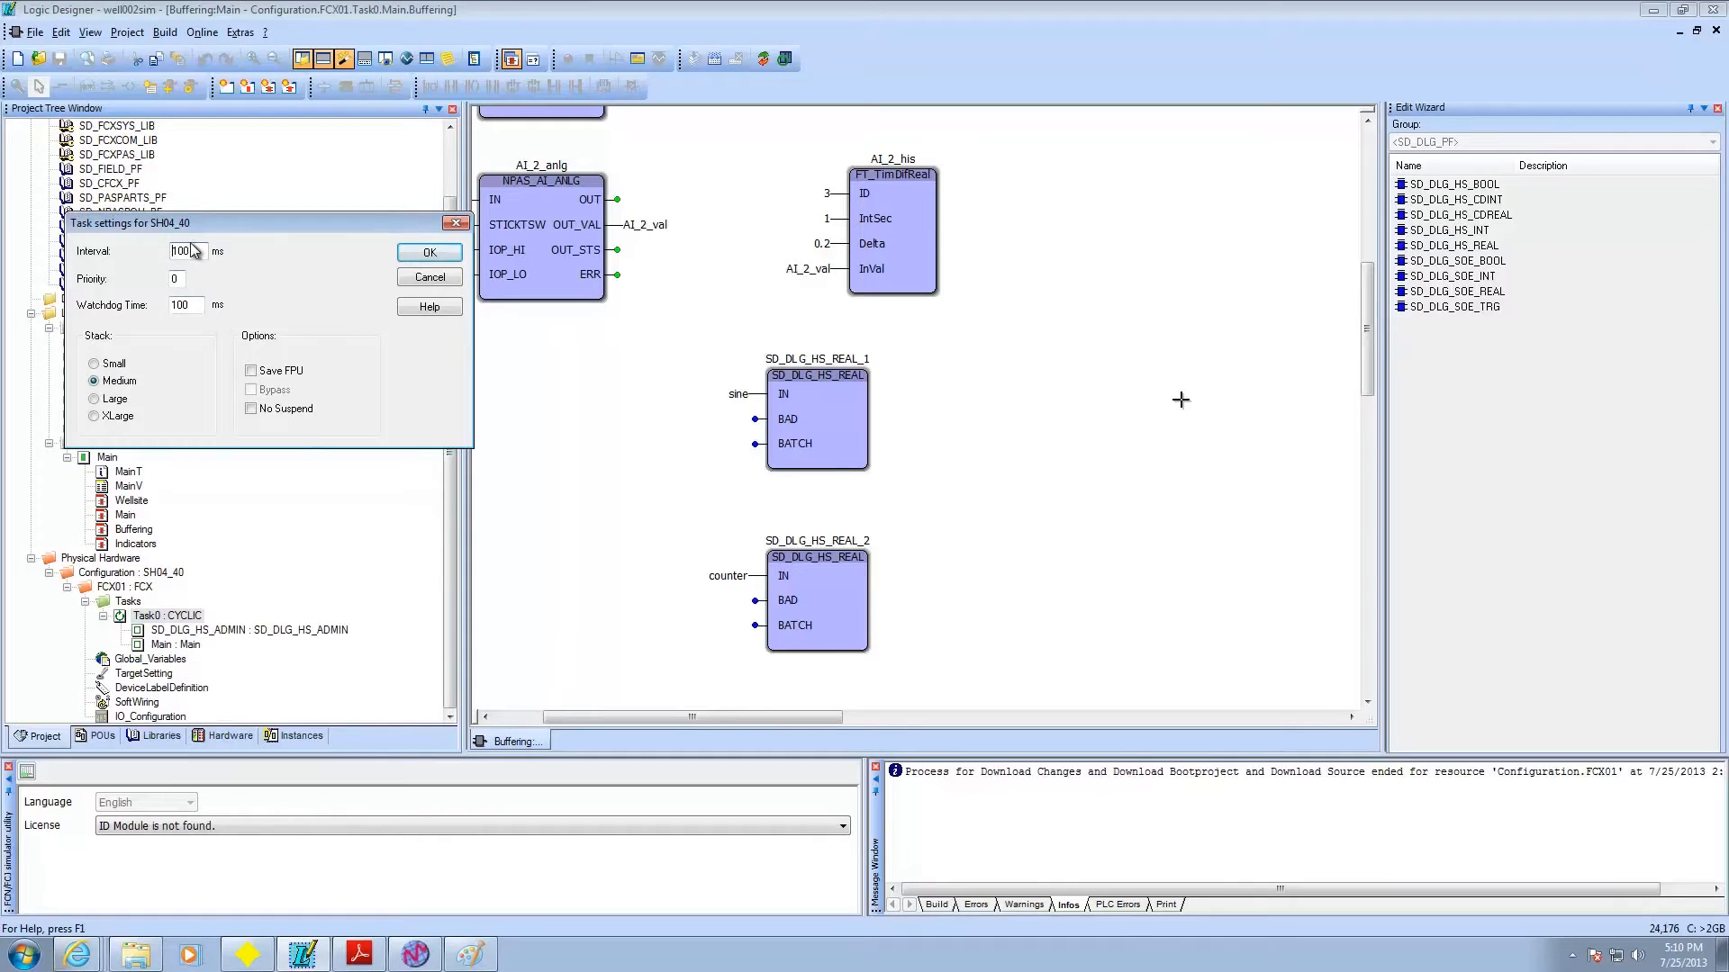
pyautogui.moveTo(208, 231); pyautogui.dragTo(345, 345)
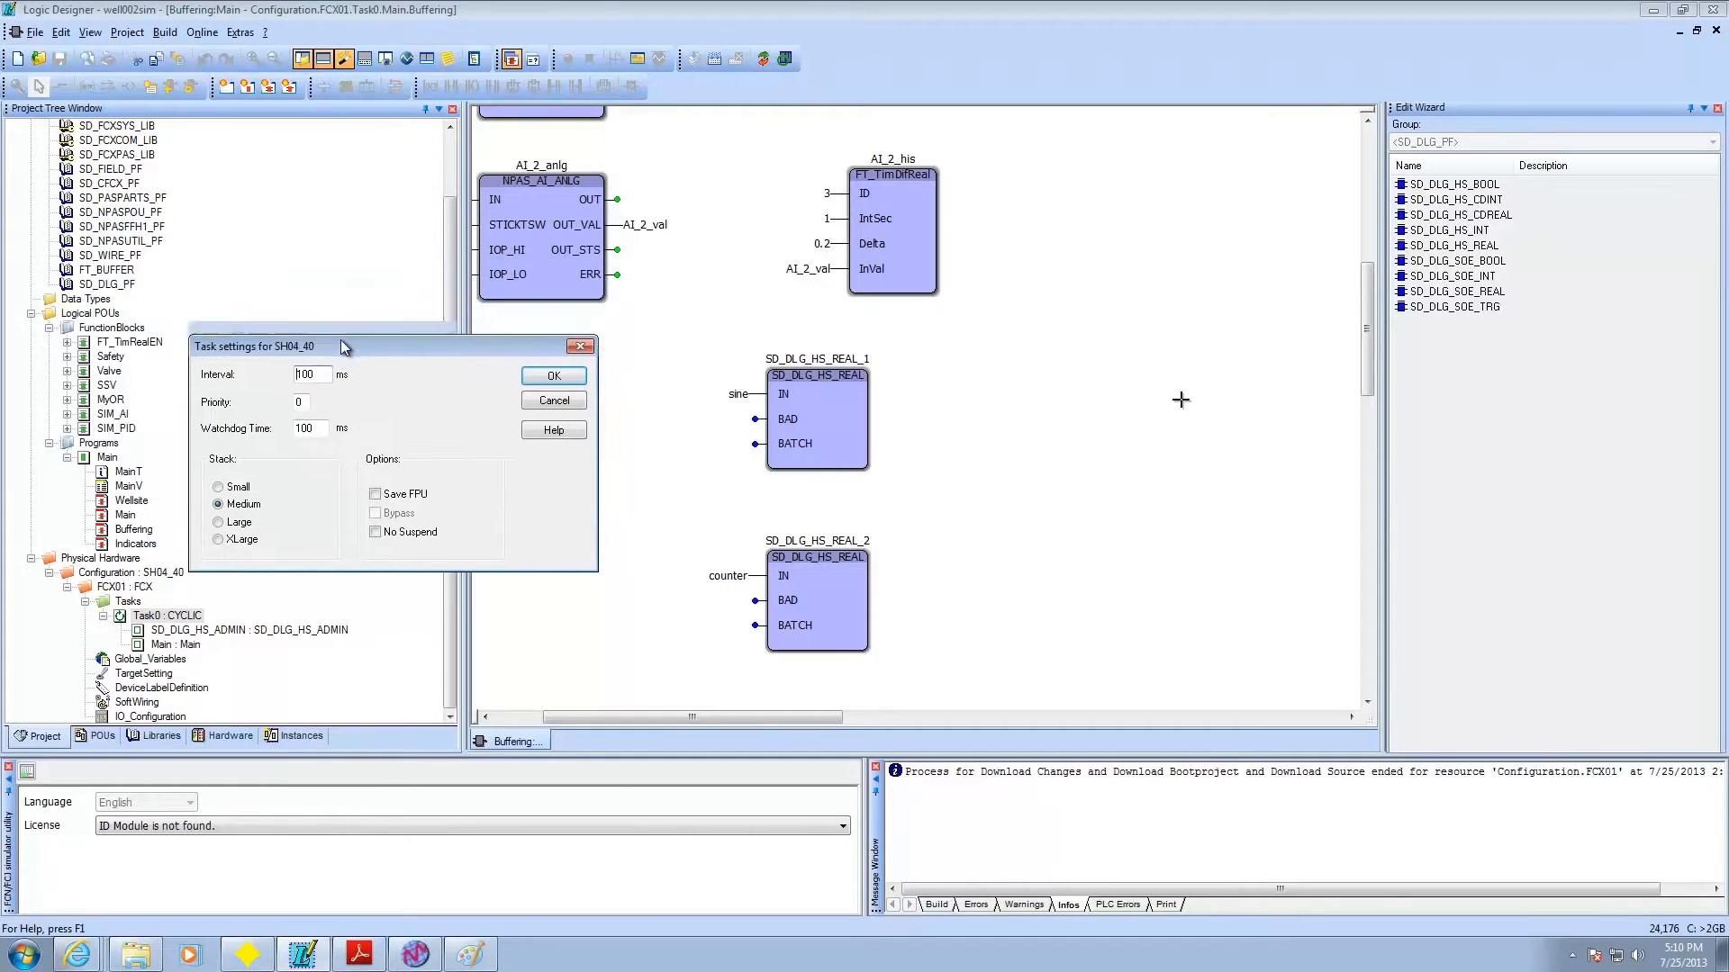
pyautogui.click(318, 383)
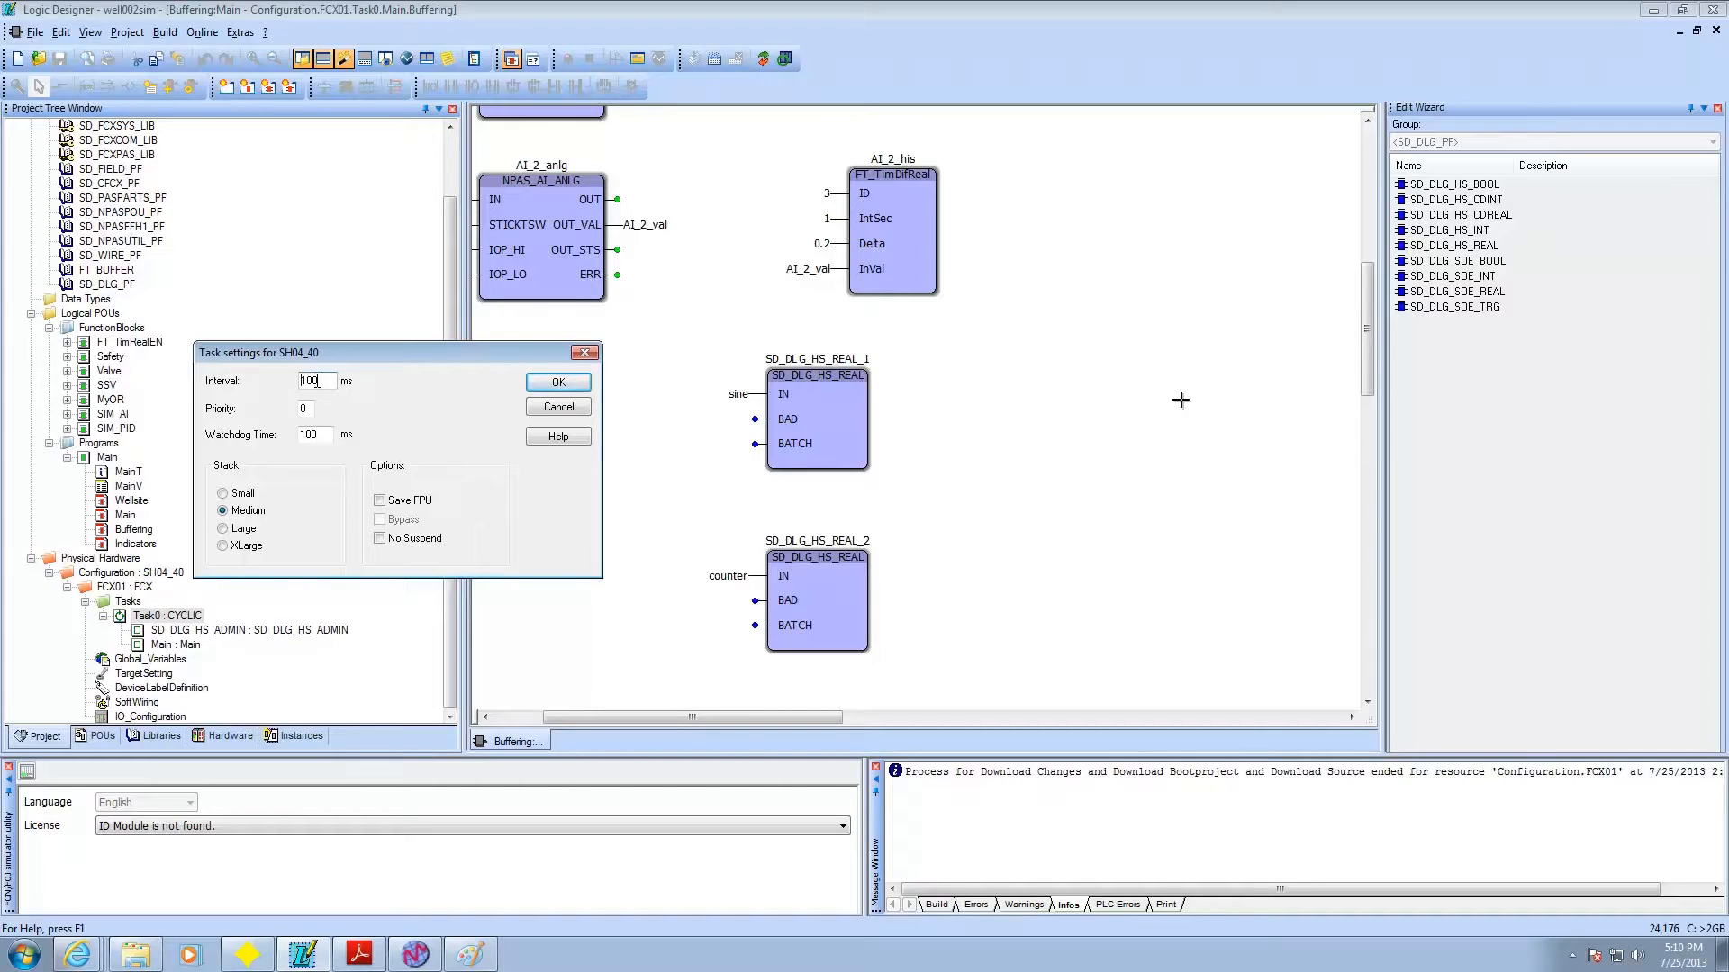
pyautogui.click(586, 353)
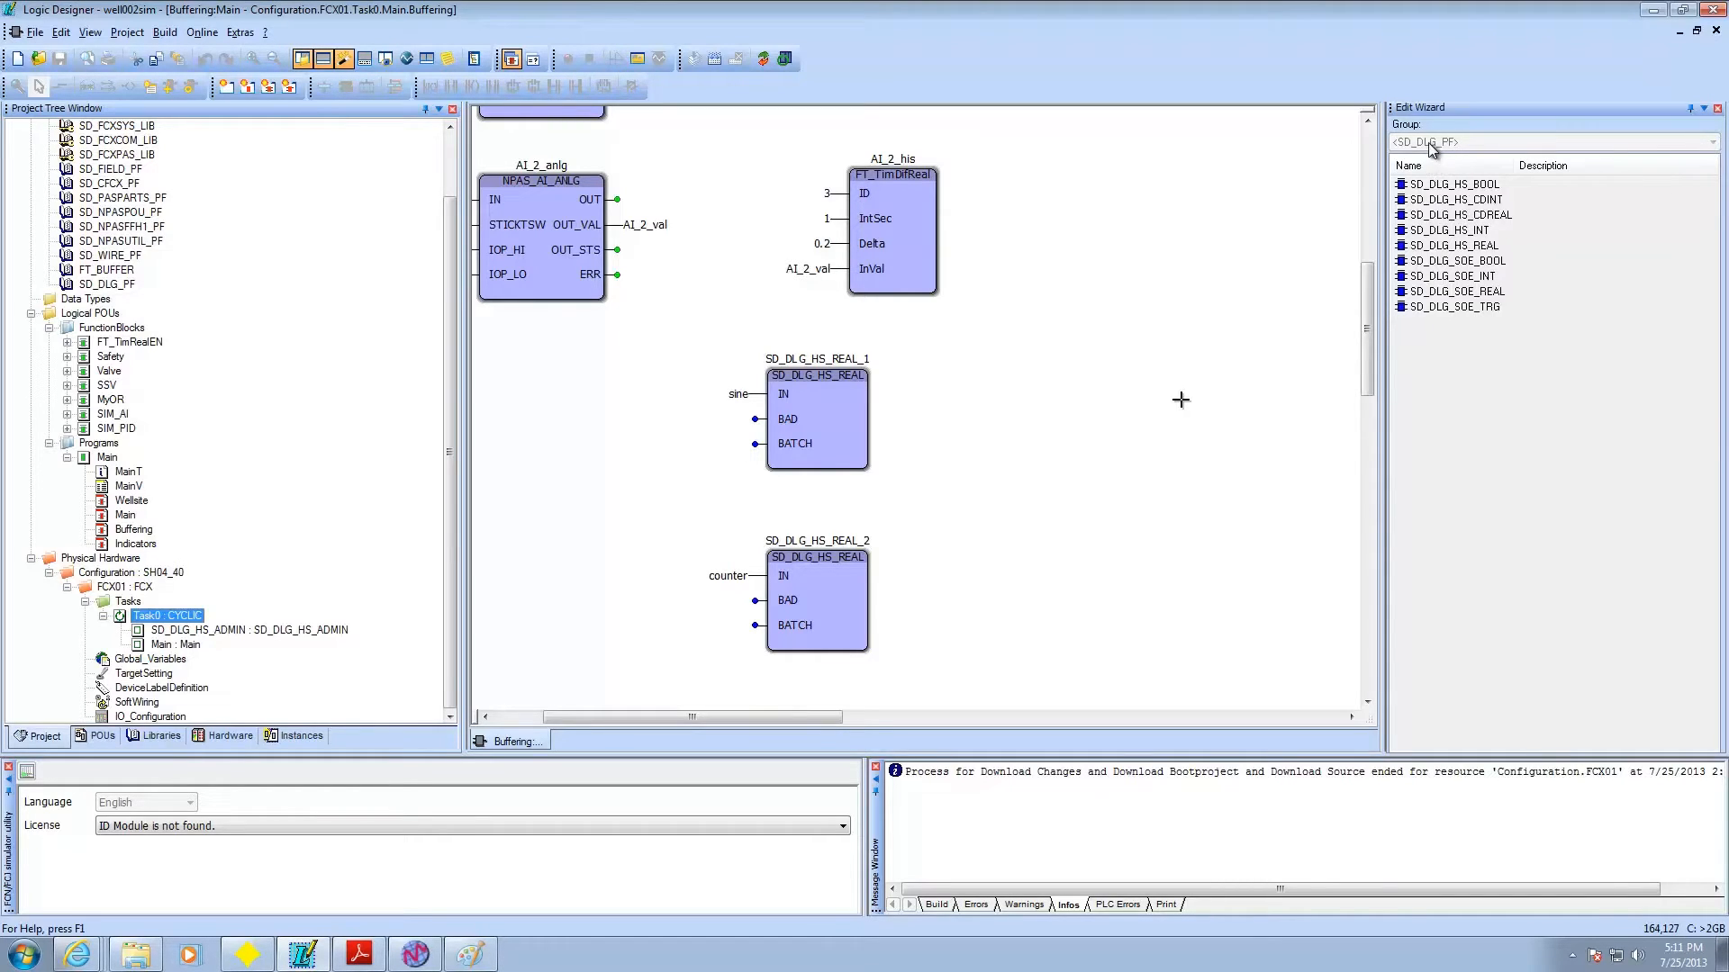
# Step: Show the SD_DLG_PF group's function blocks in the Edit Wizard and highlight SD_DLG_HS_REAL
pyautogui.click(1260, 300)
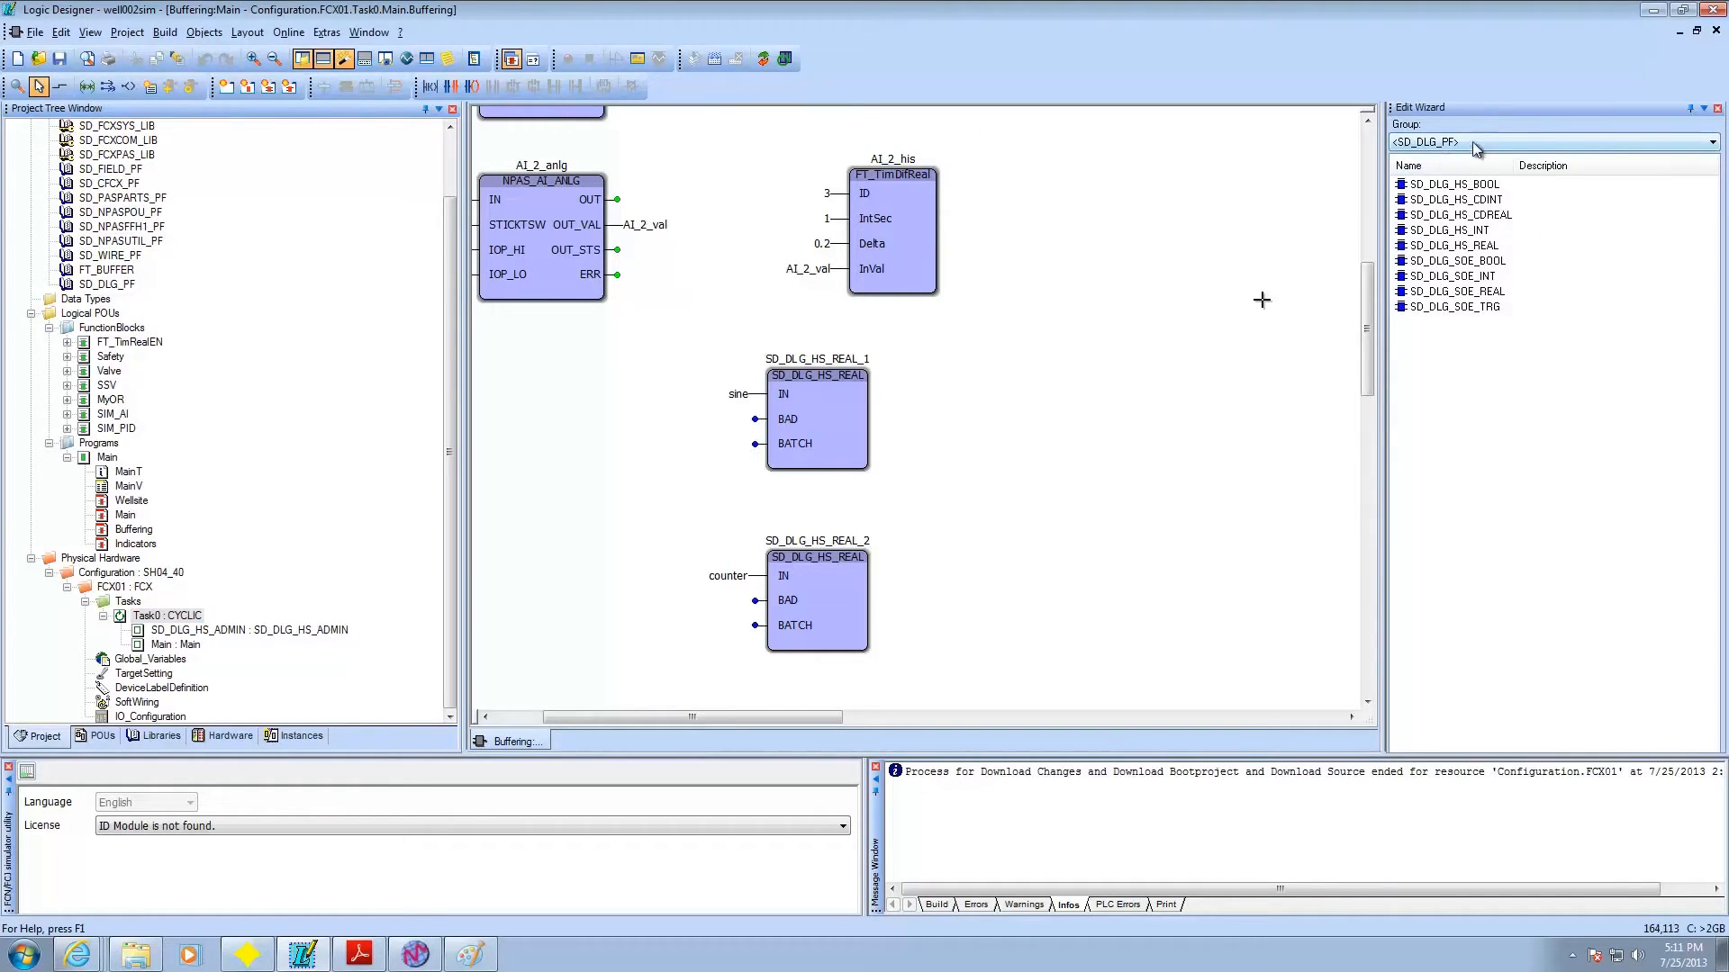
pyautogui.click(1708, 143)
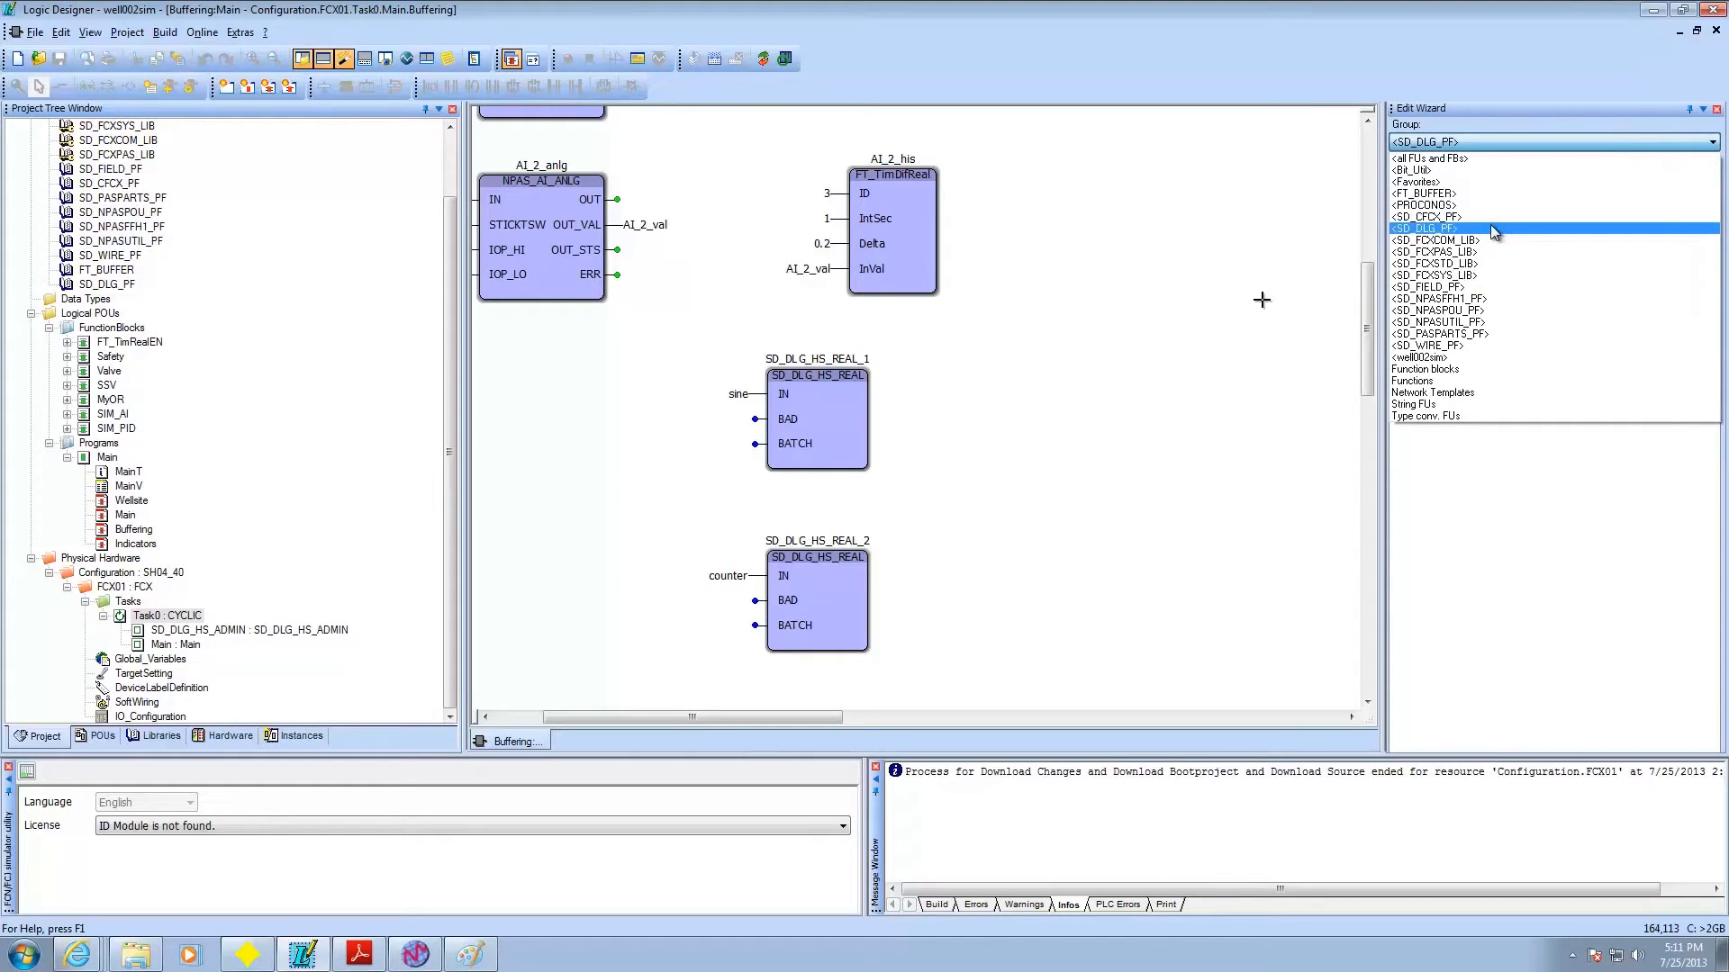
pyautogui.click(1459, 230)
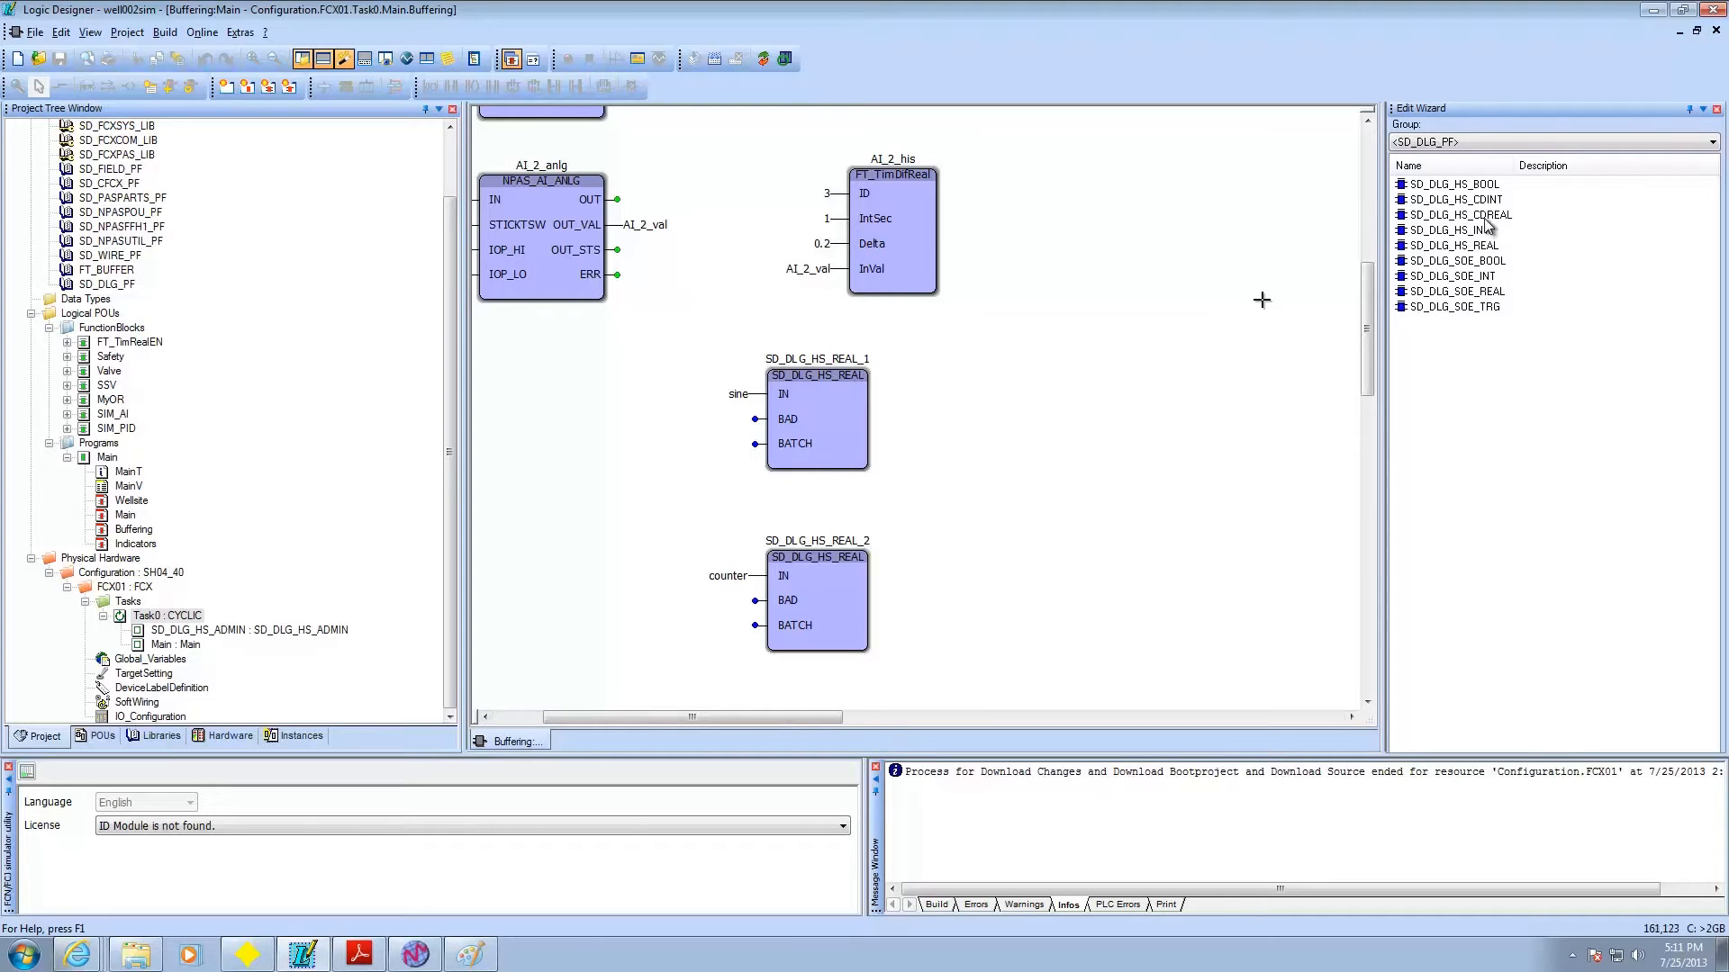
pyautogui.moveTo(1481, 251)
pyautogui.mouseDown()
pyautogui.moveTo(1157, 338)
pyautogui.moveTo(1460, 251)
pyautogui.mouseUp()
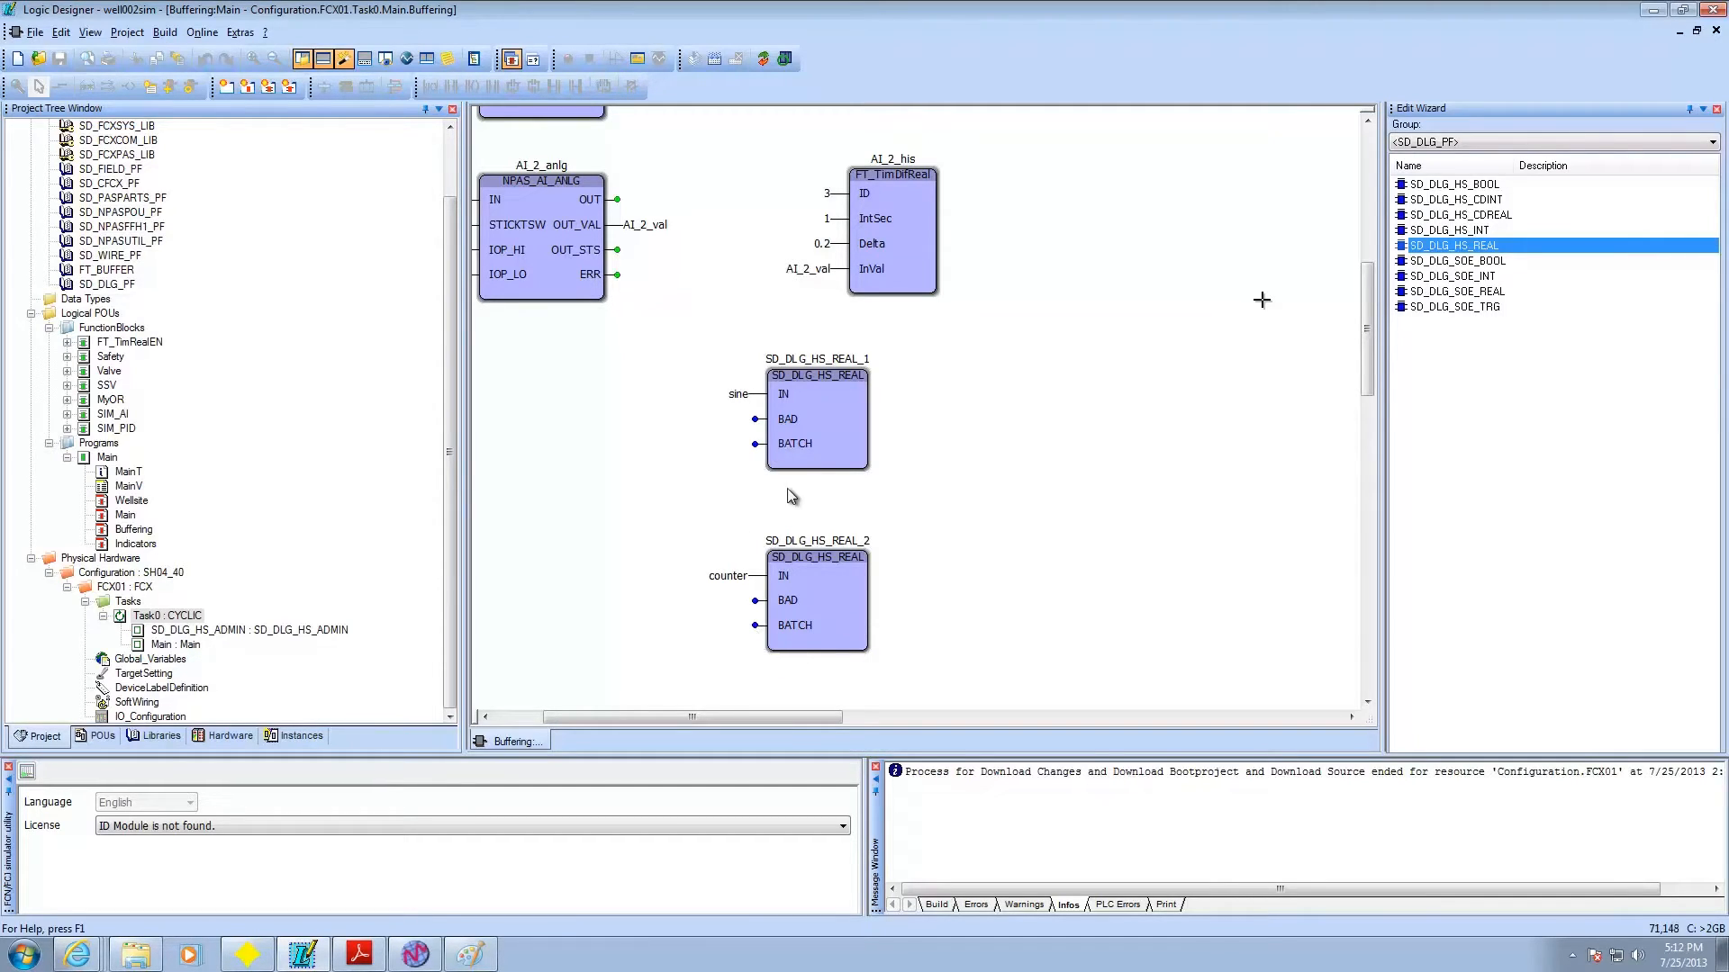
# Step: Review the available build commands and the online download commands without running any
pyautogui.click(165, 33)
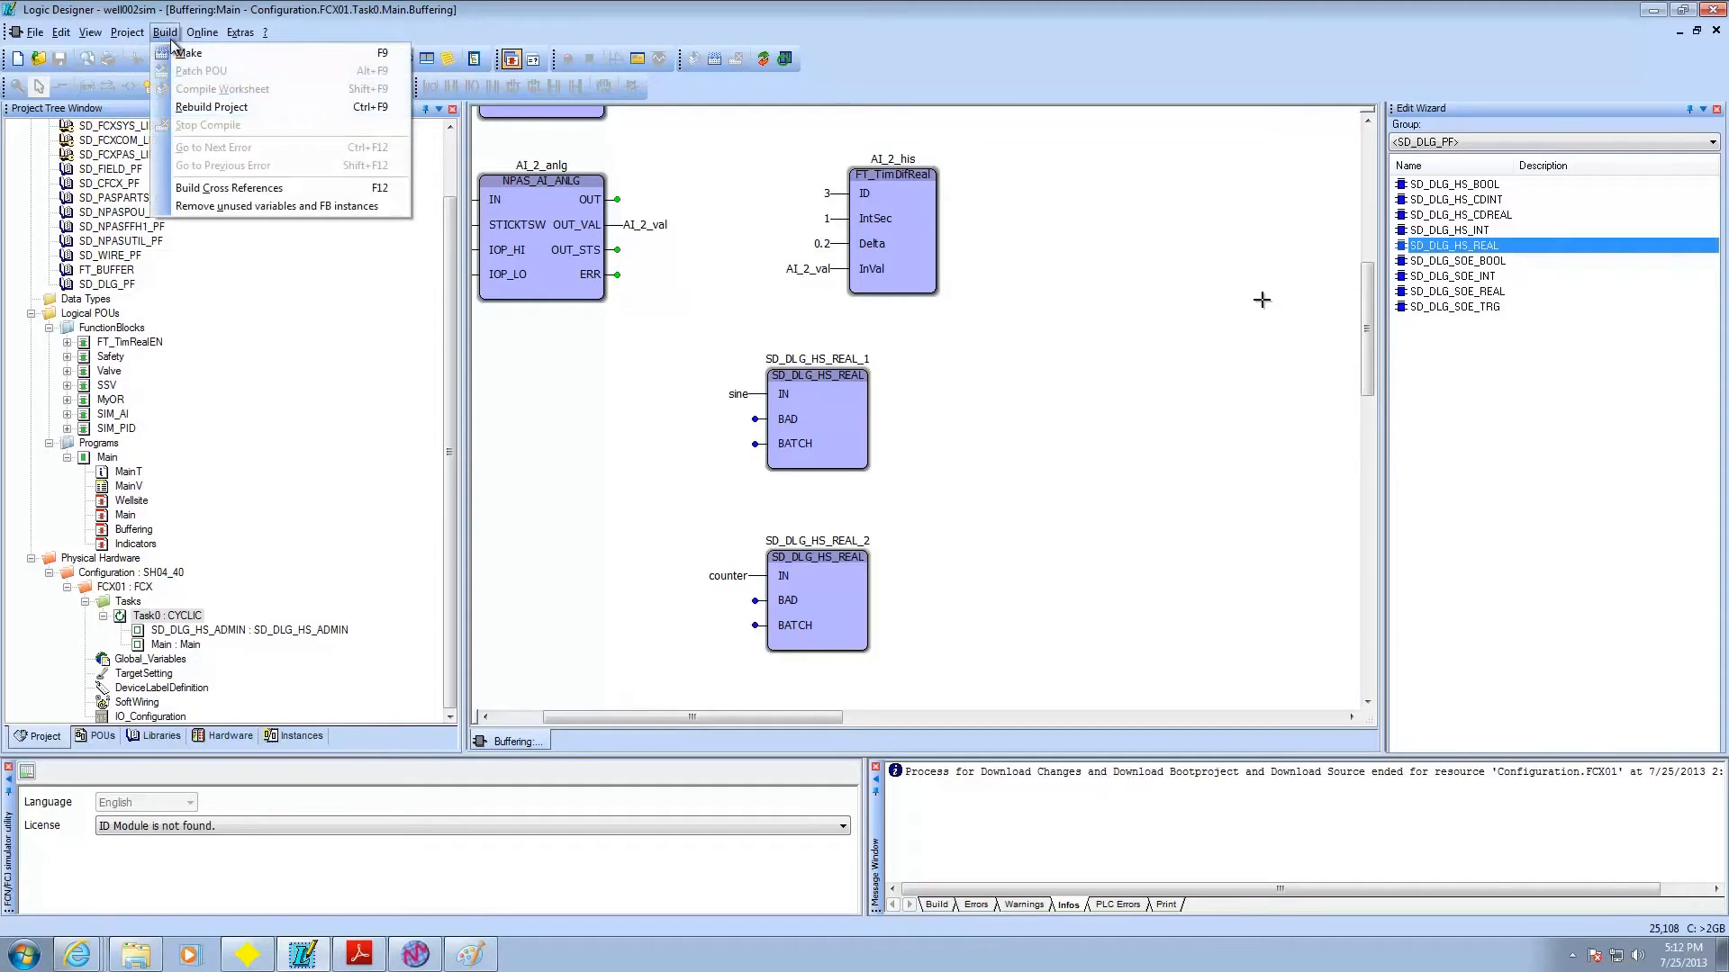
pyautogui.click(199, 34)
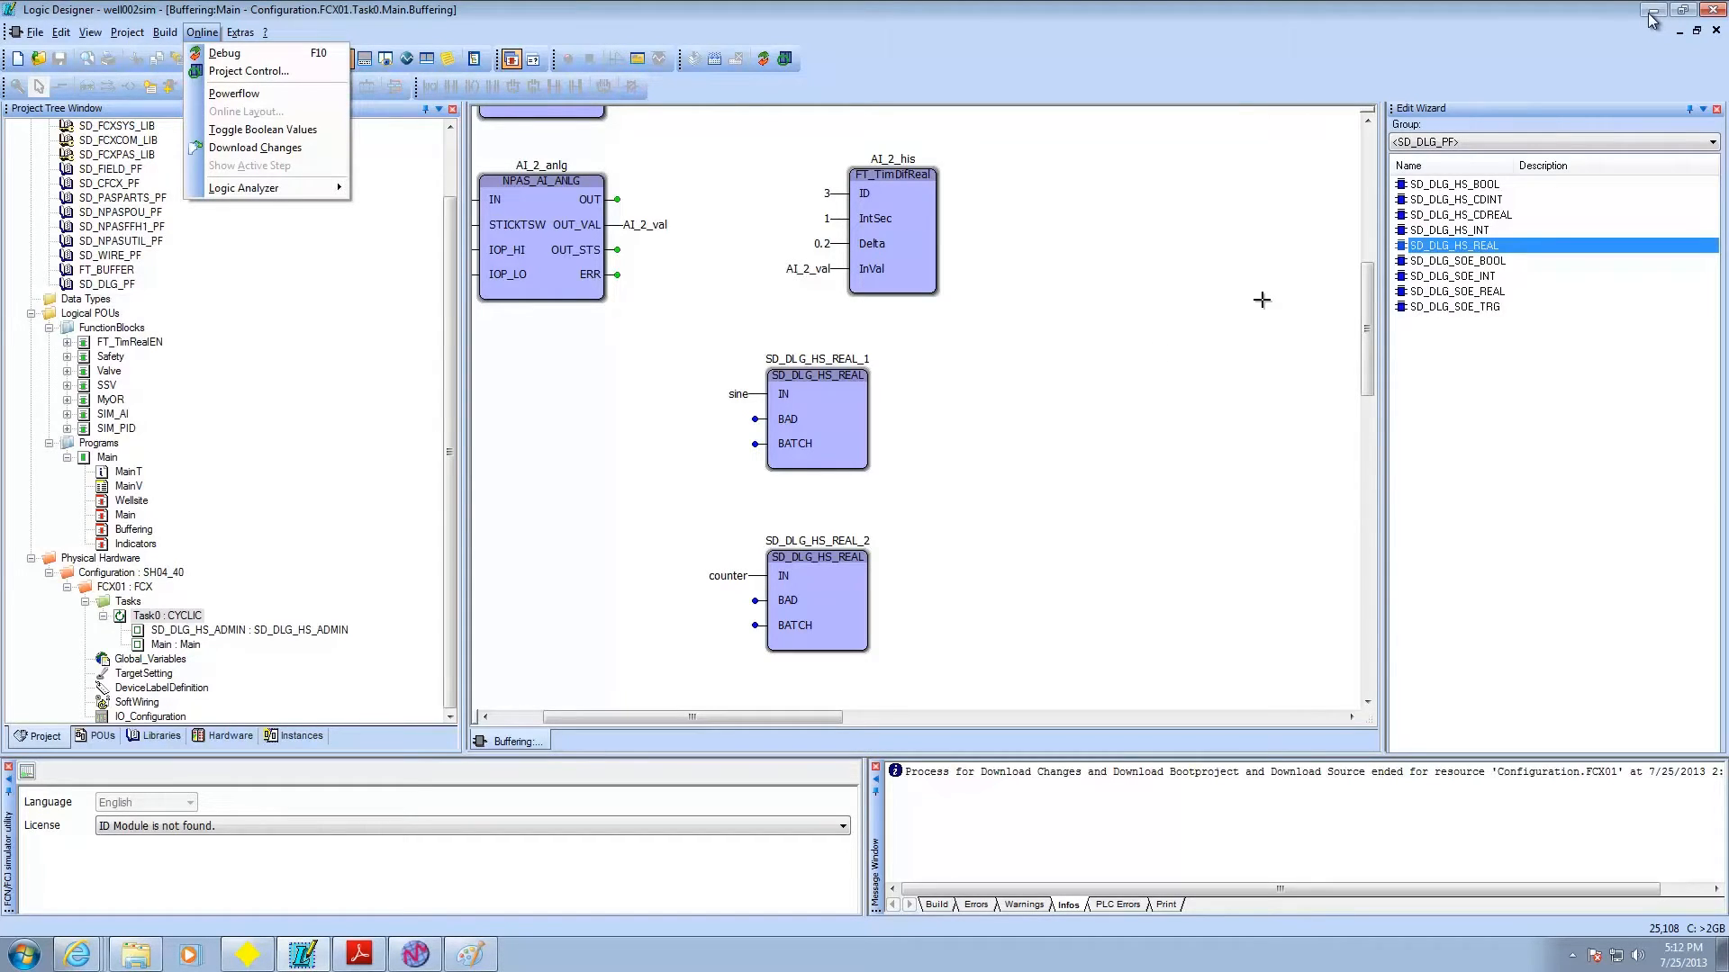
pyautogui.click(974, 434)
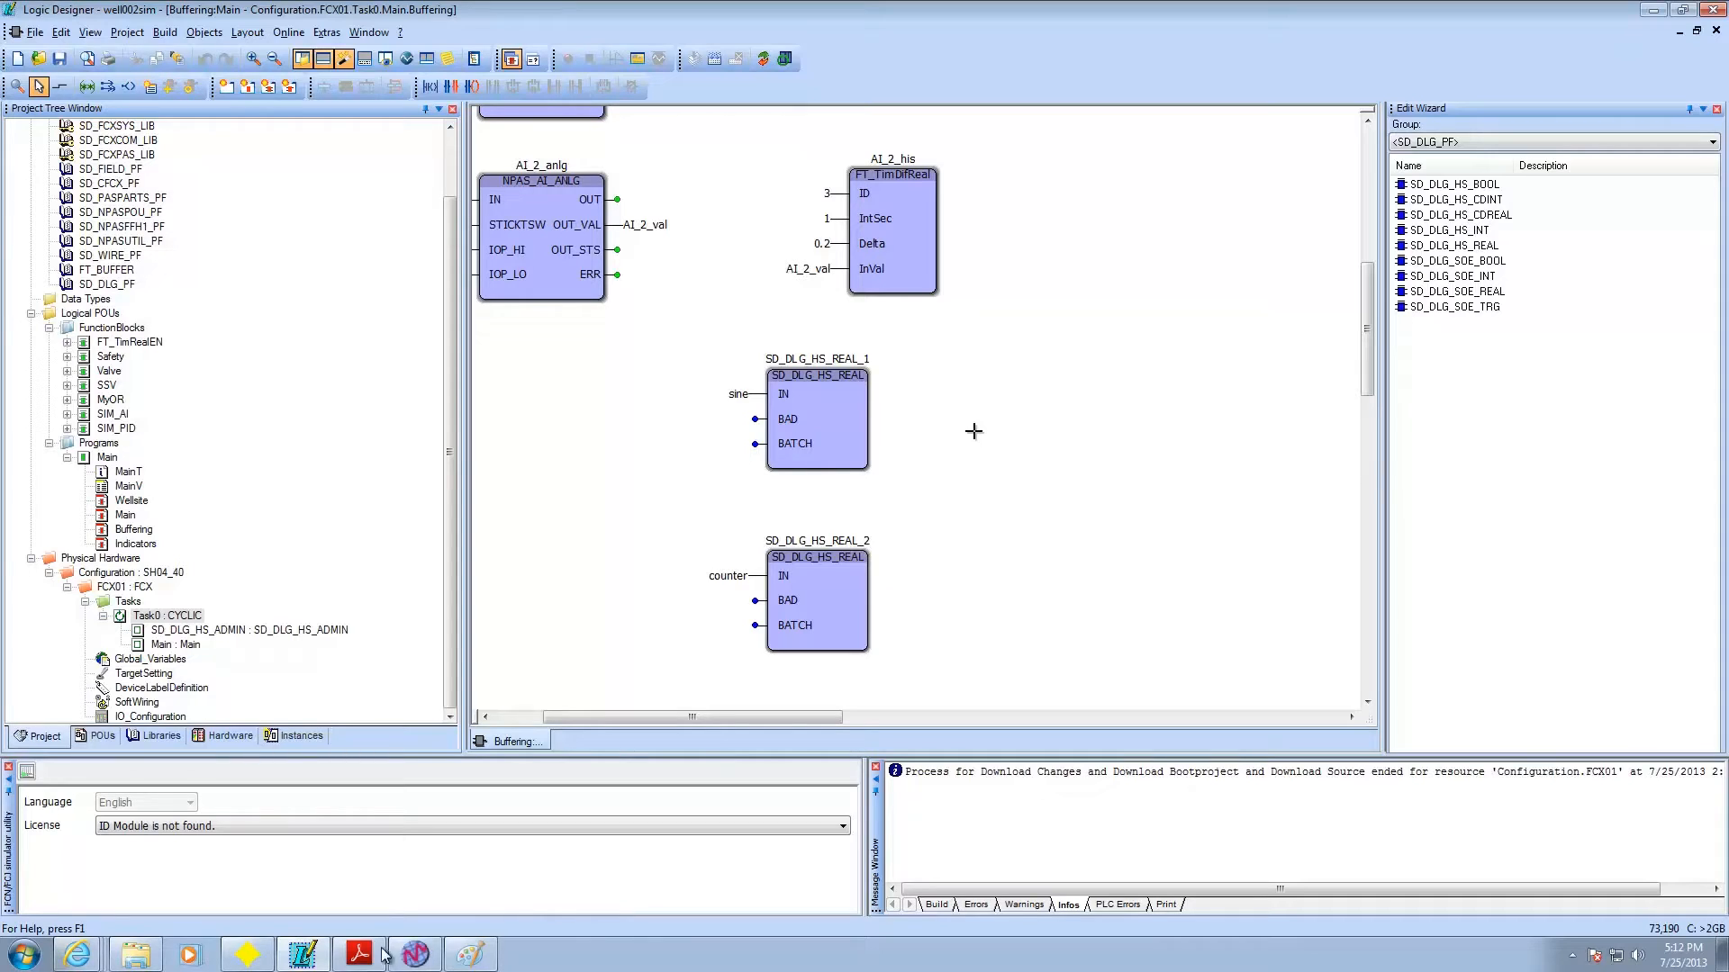
# Step: Return to the web-based logging configuration, view the data variables available for DATA02, and close the Explorer and DATA02 windows
pyautogui.moveTo(300, 962)
pyautogui.click(1653, 10)
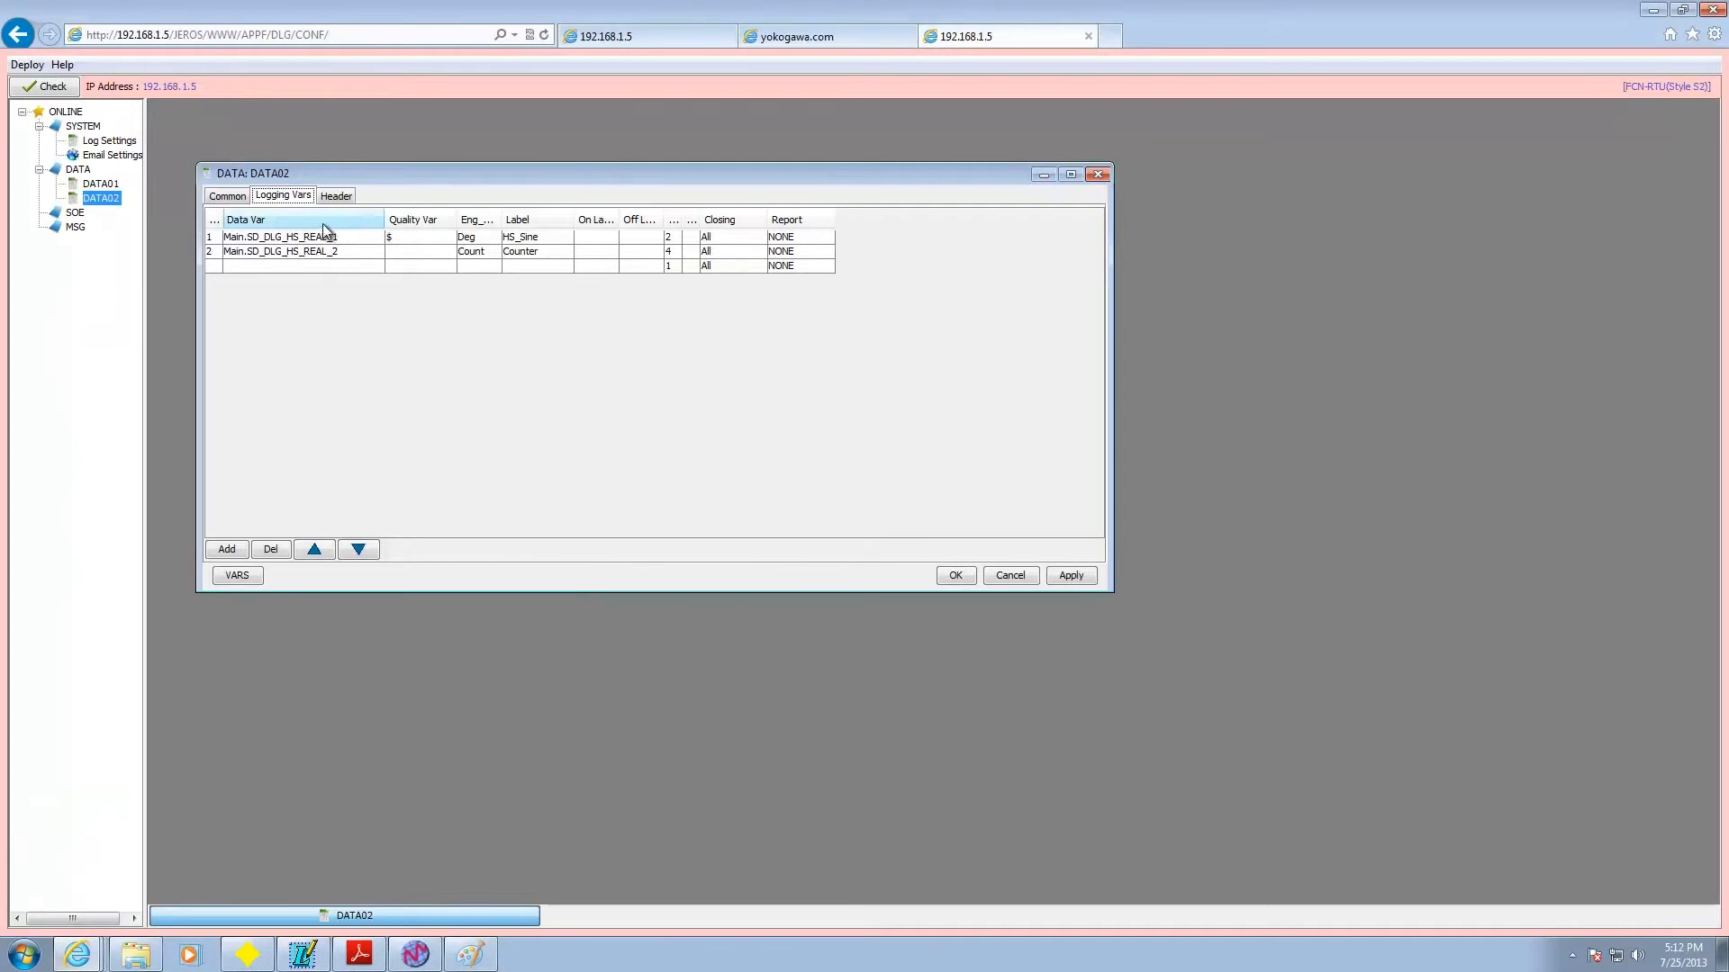
pyautogui.click(243, 576)
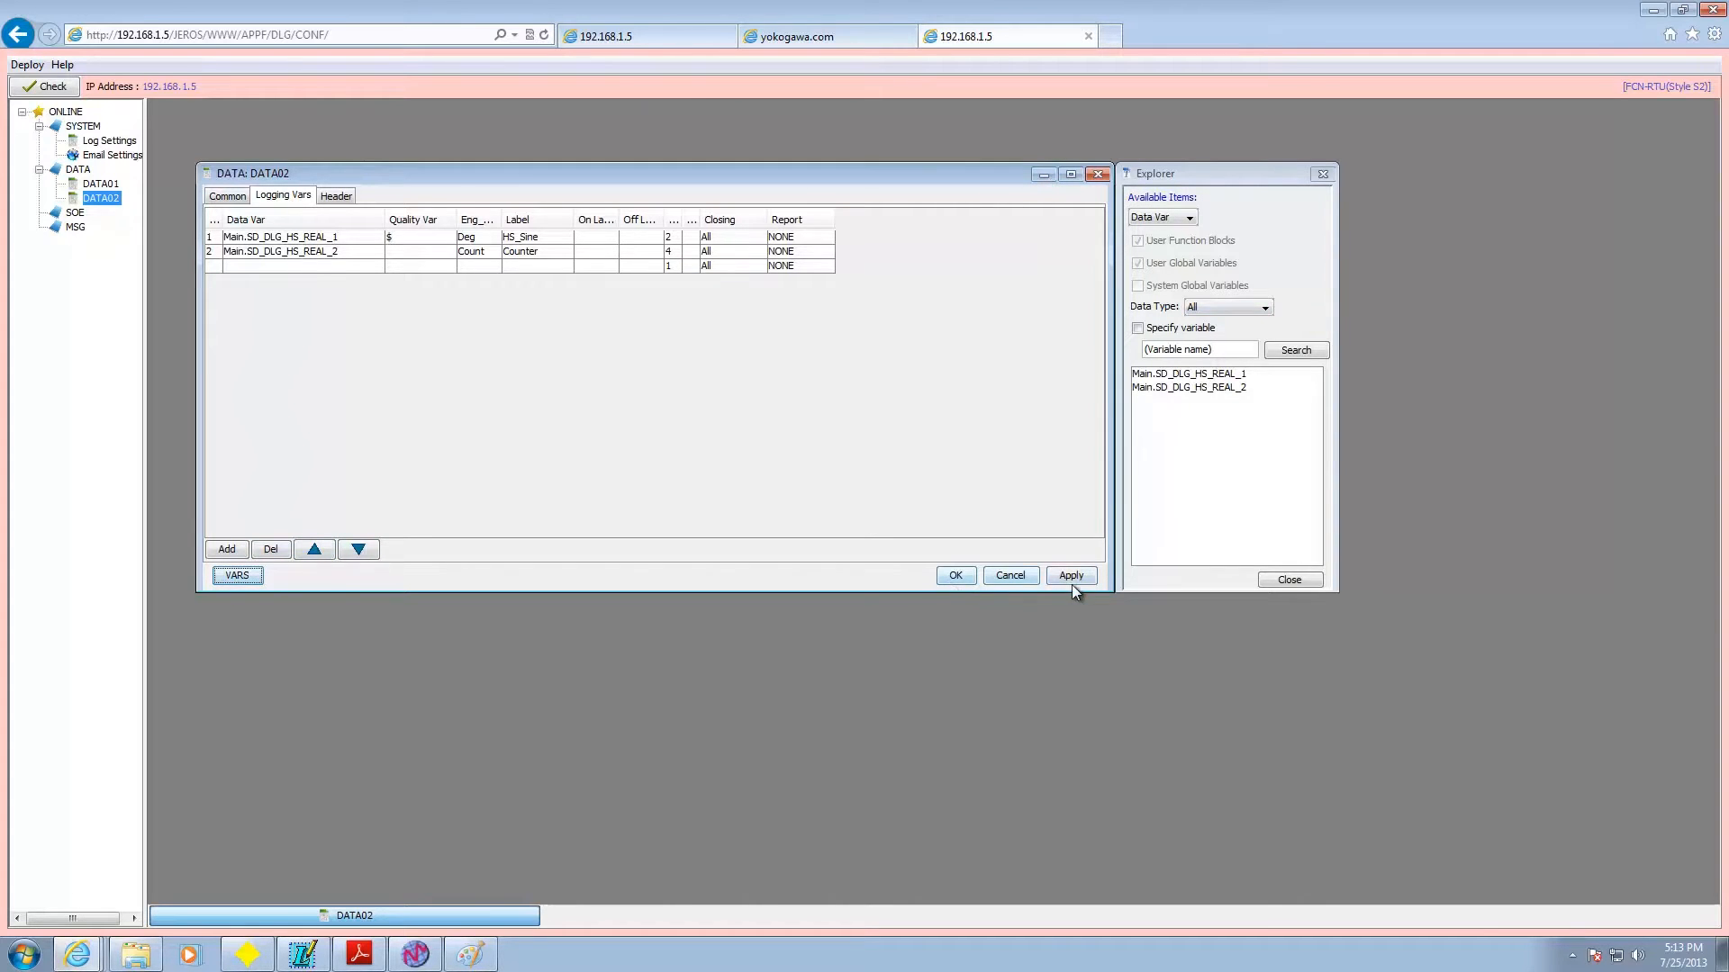
pyautogui.click(1325, 175)
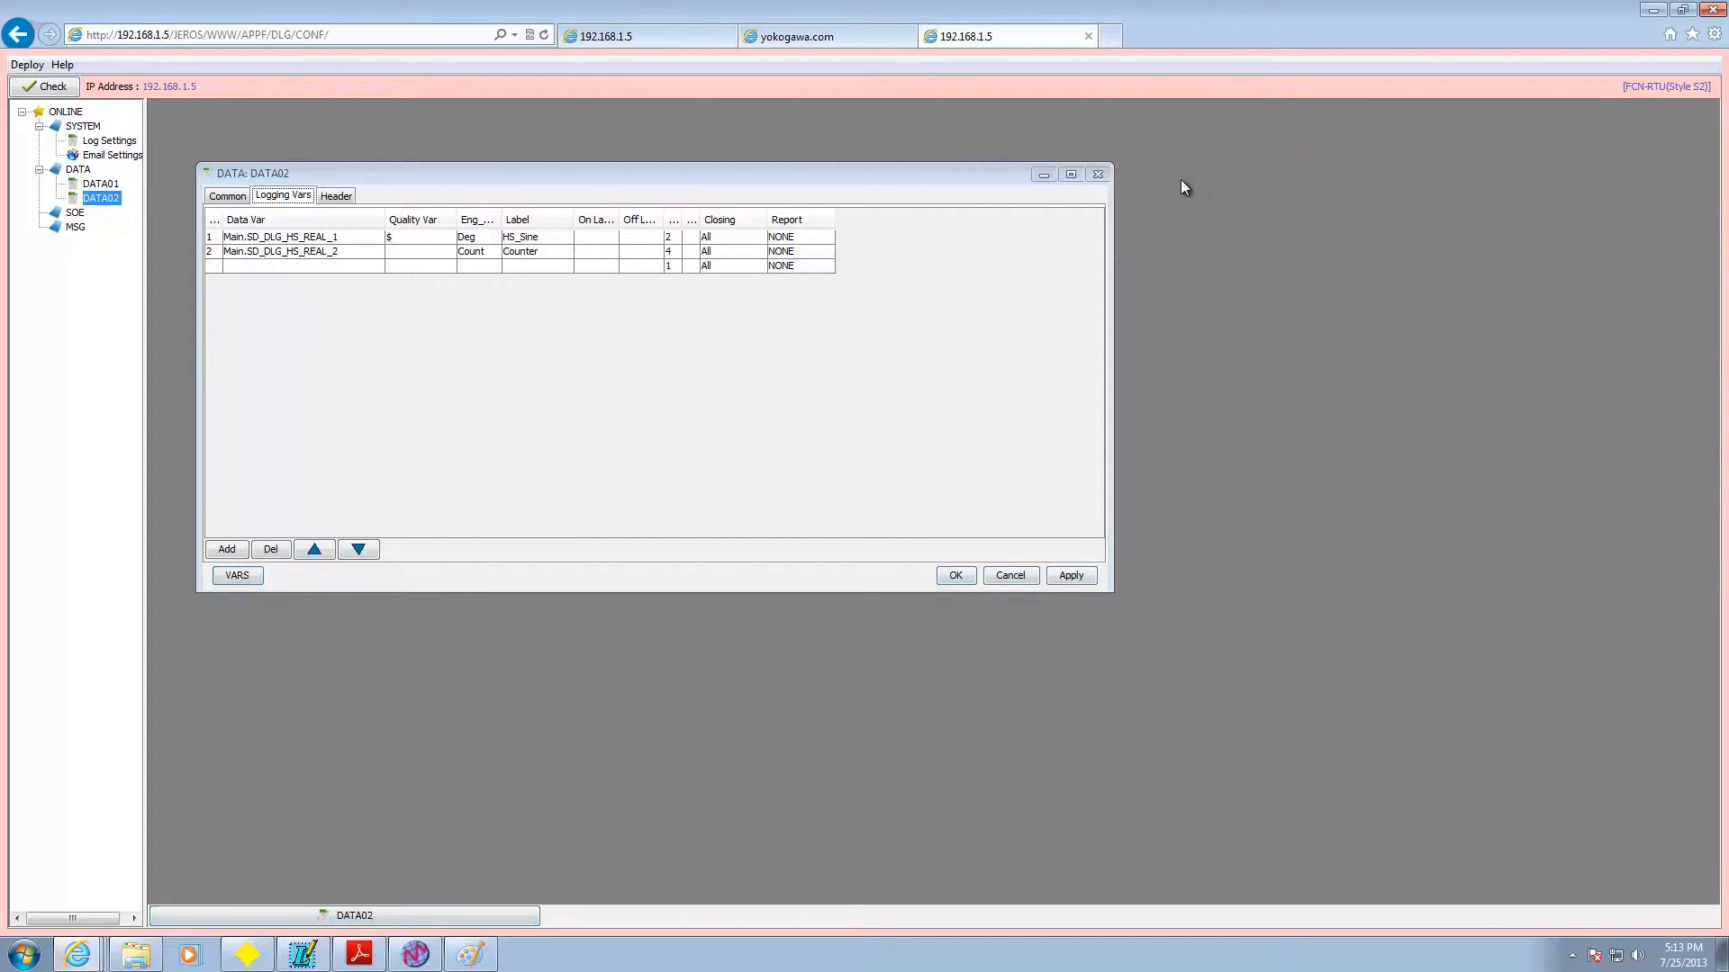
pyautogui.click(1099, 175)
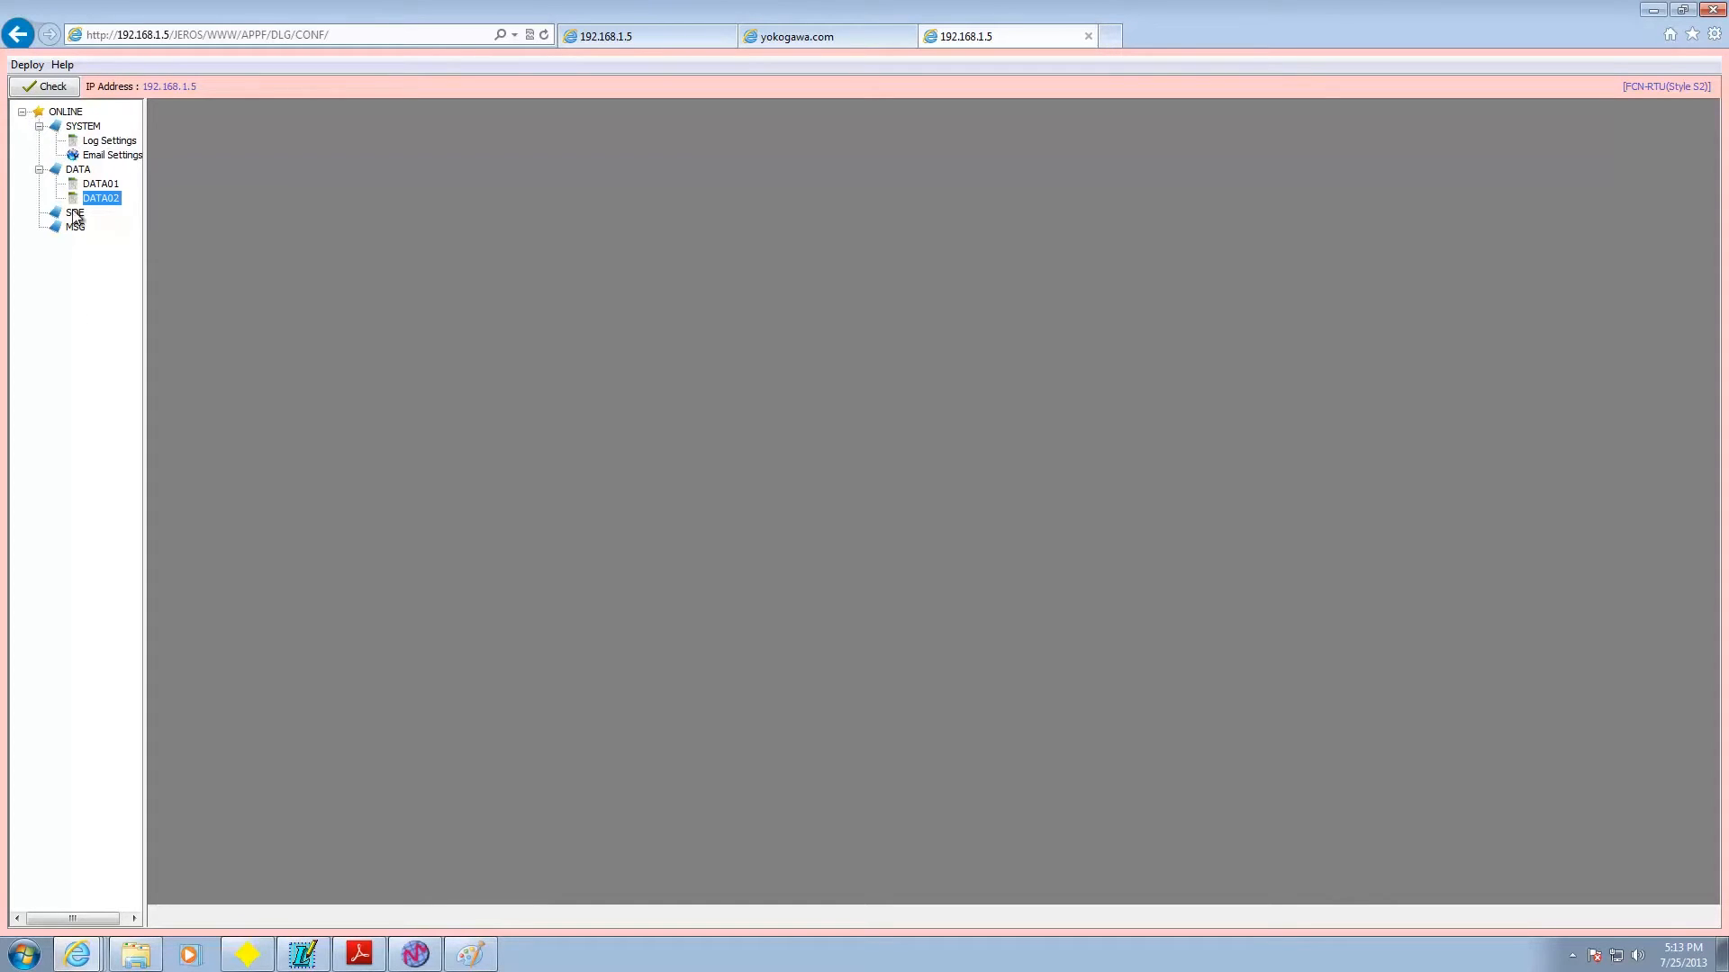
# Step: Preview the option to download the configuration to the controller, and examine the Logging Control Panel page before minimizing the browser
pyautogui.click(27, 65)
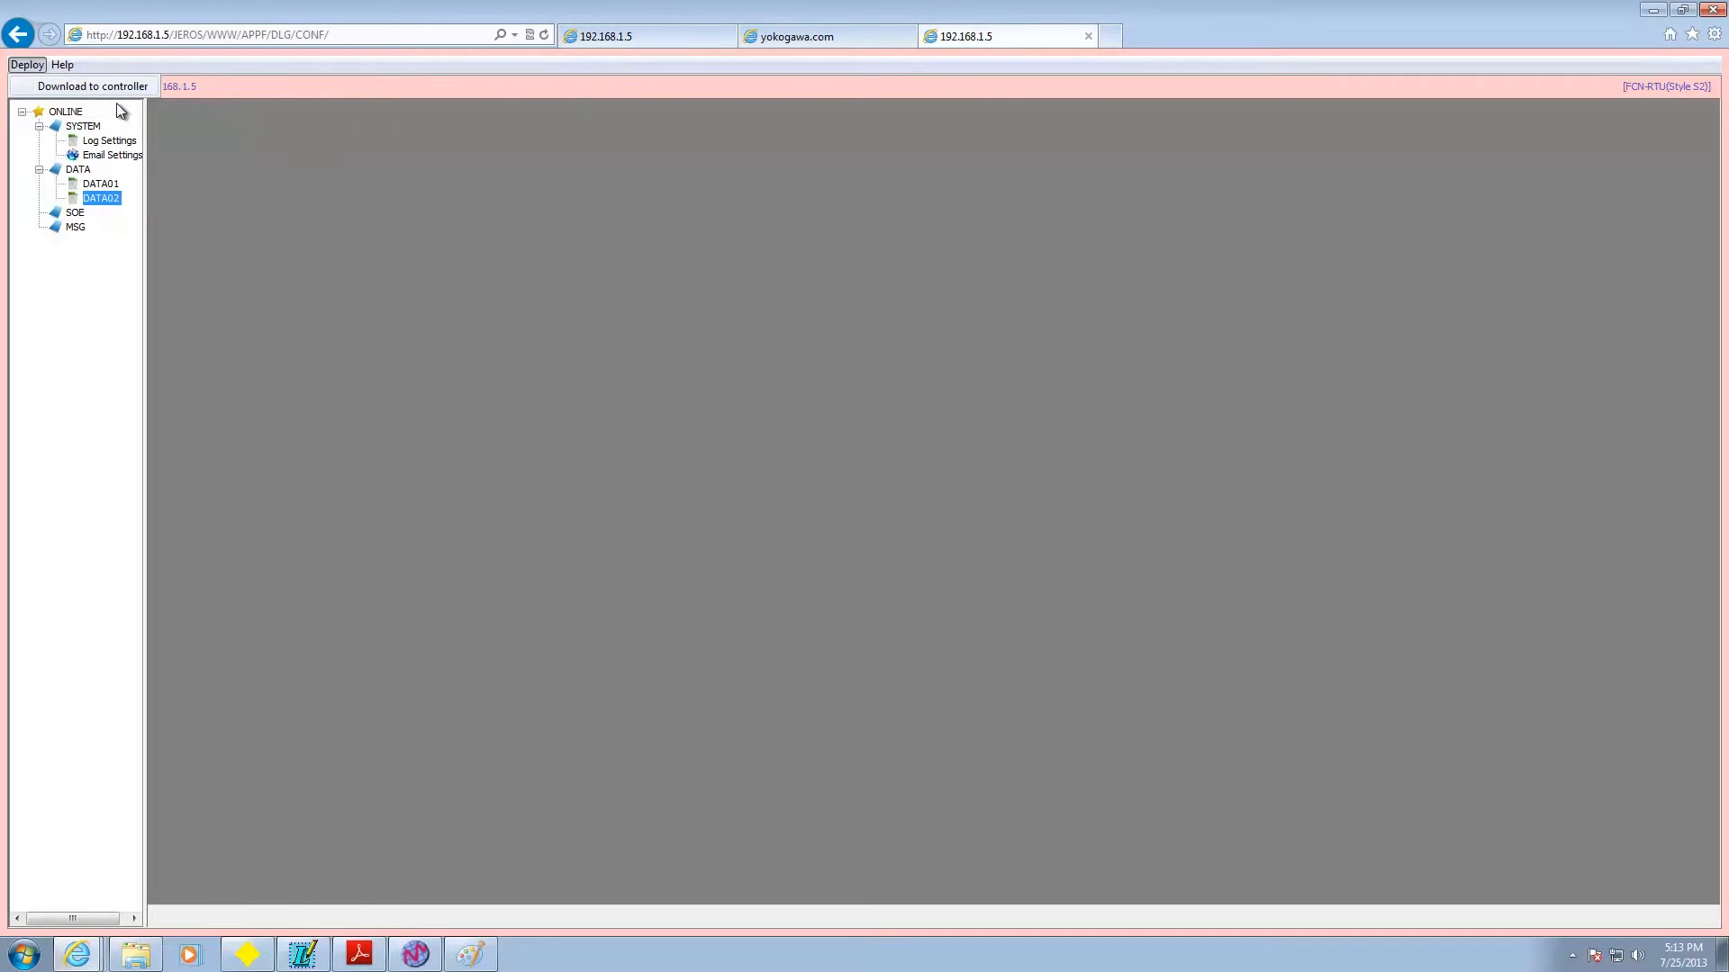
pyautogui.click(364, 236)
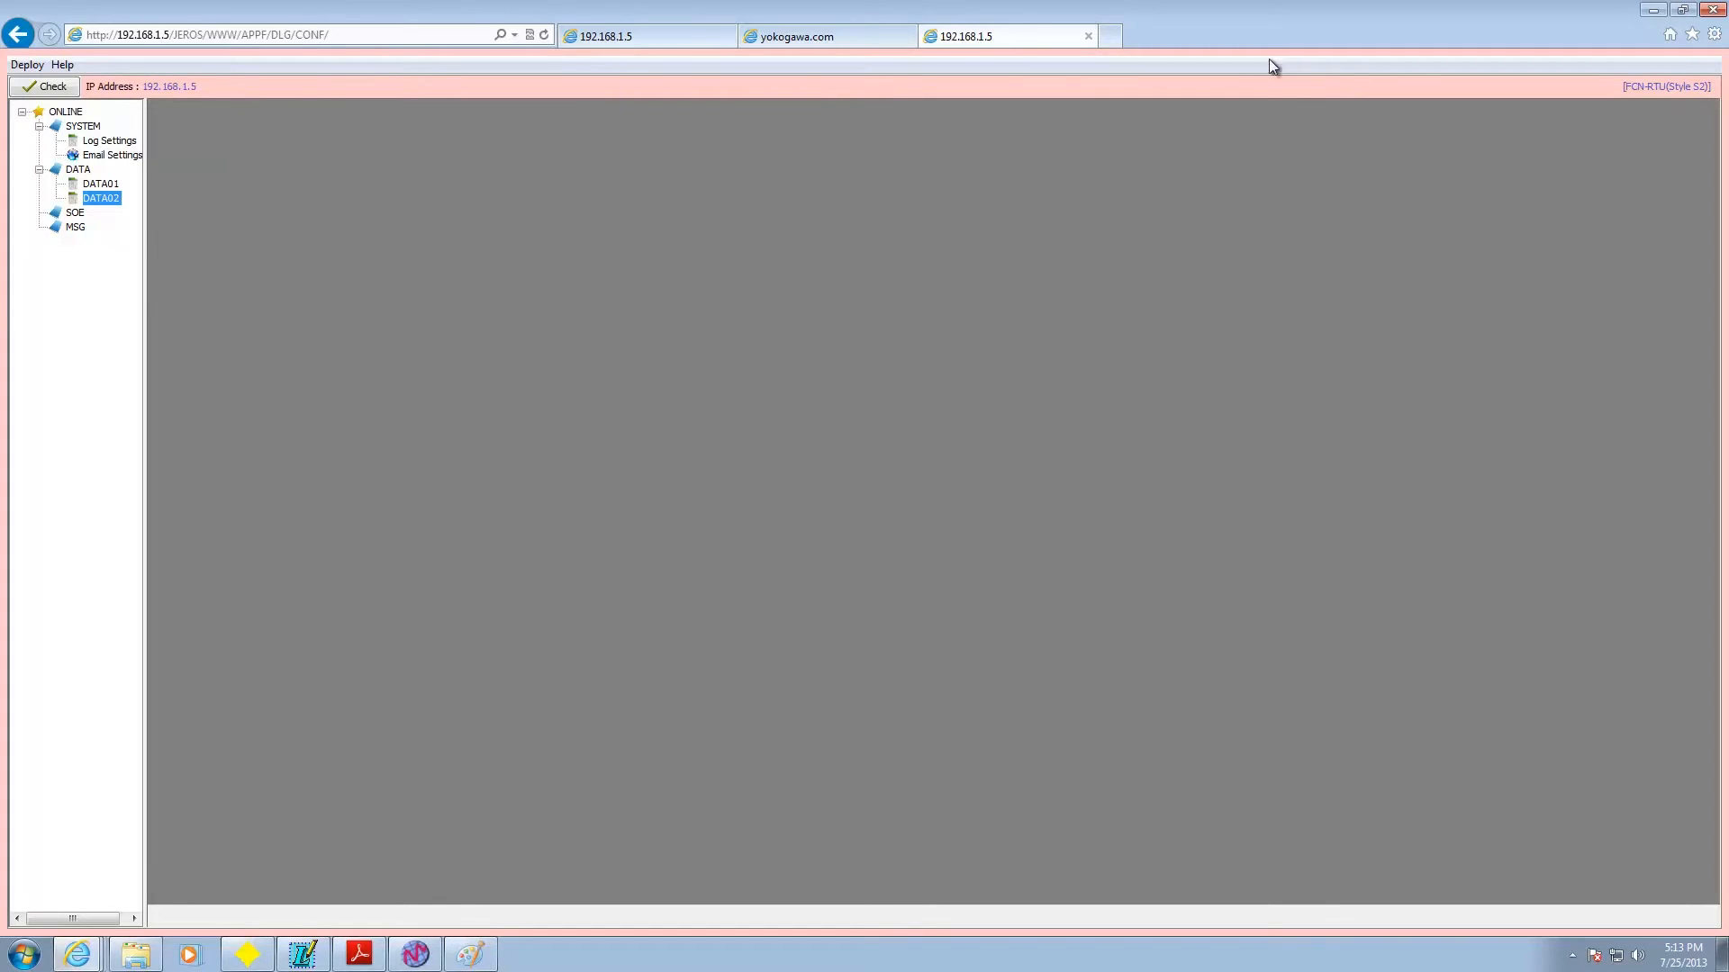
pyautogui.click(671, 40)
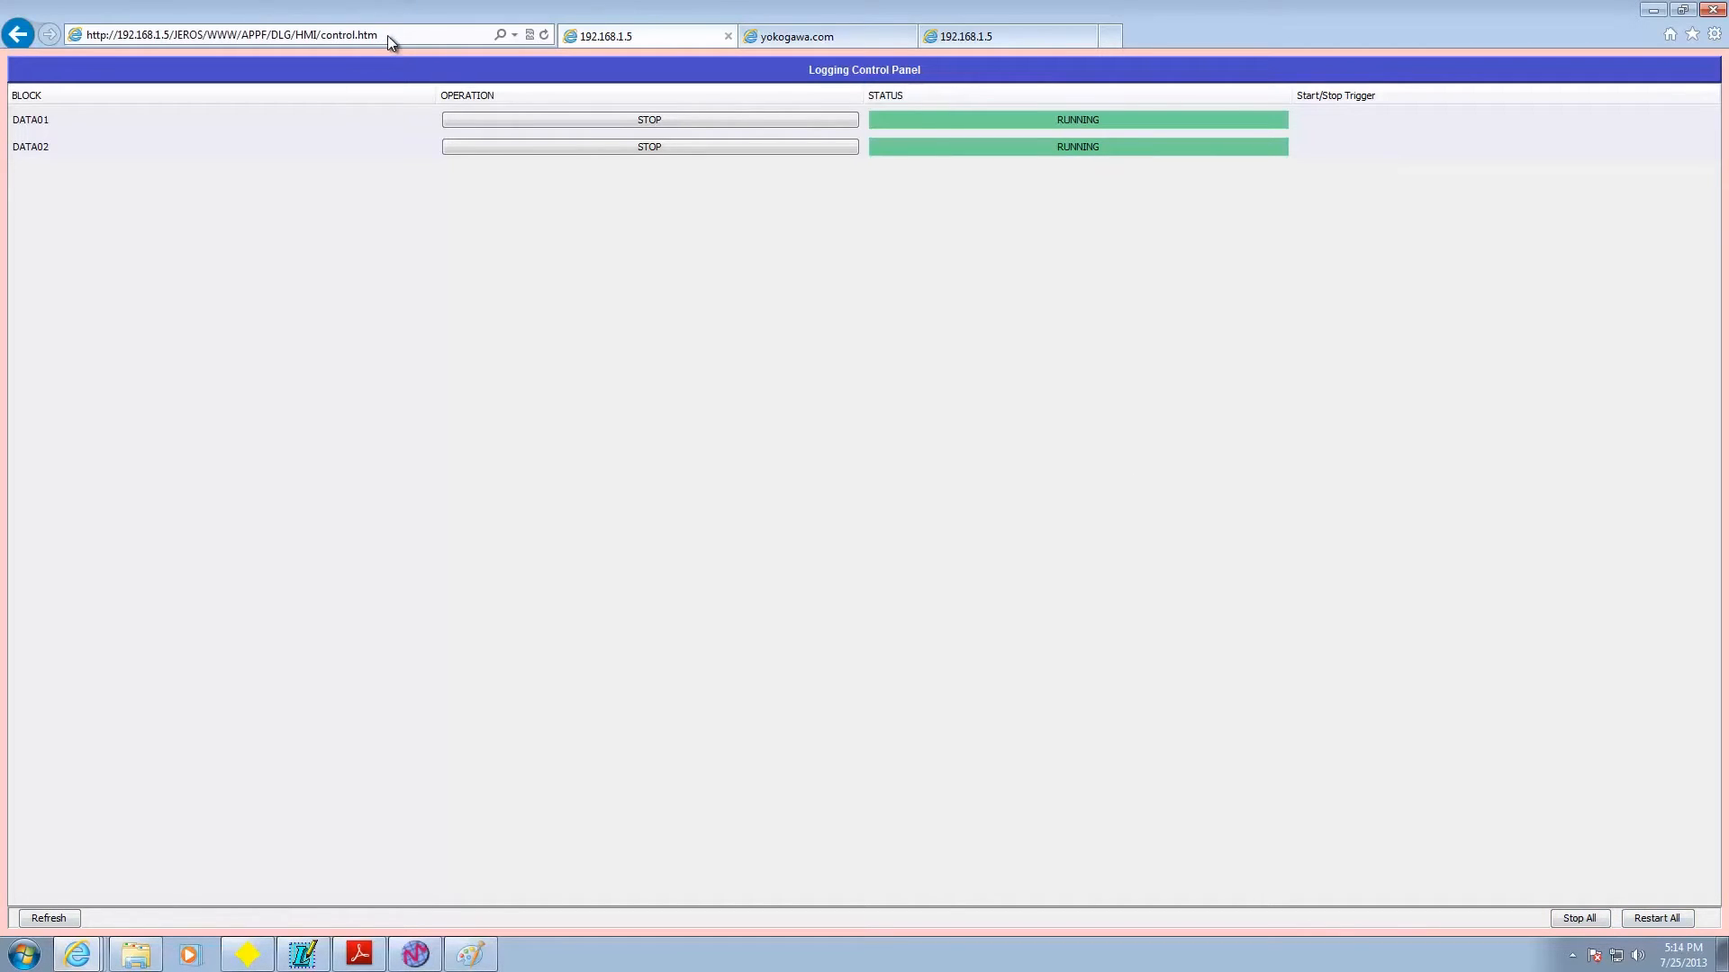
pyautogui.click(1661, 9)
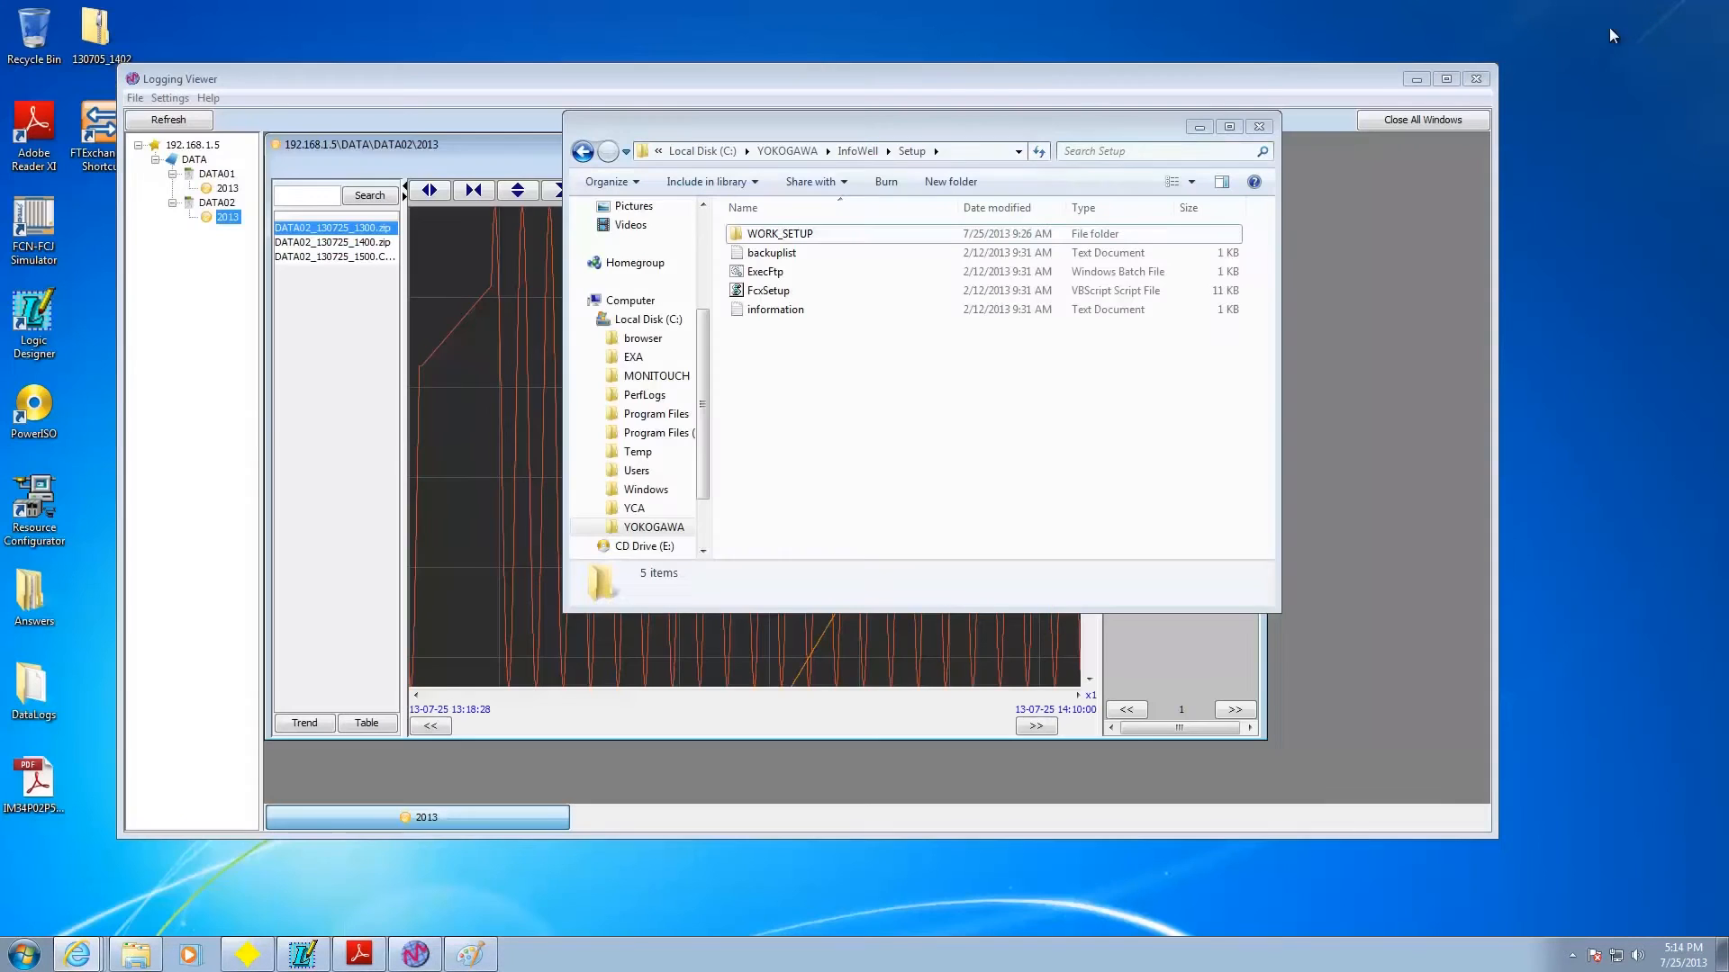
# Step: Minimize the Setup folder window and show the programs in the YOKOGAWA InfoWell Logging Portfolio group
pyautogui.click(1200, 127)
pyautogui.click(37, 949)
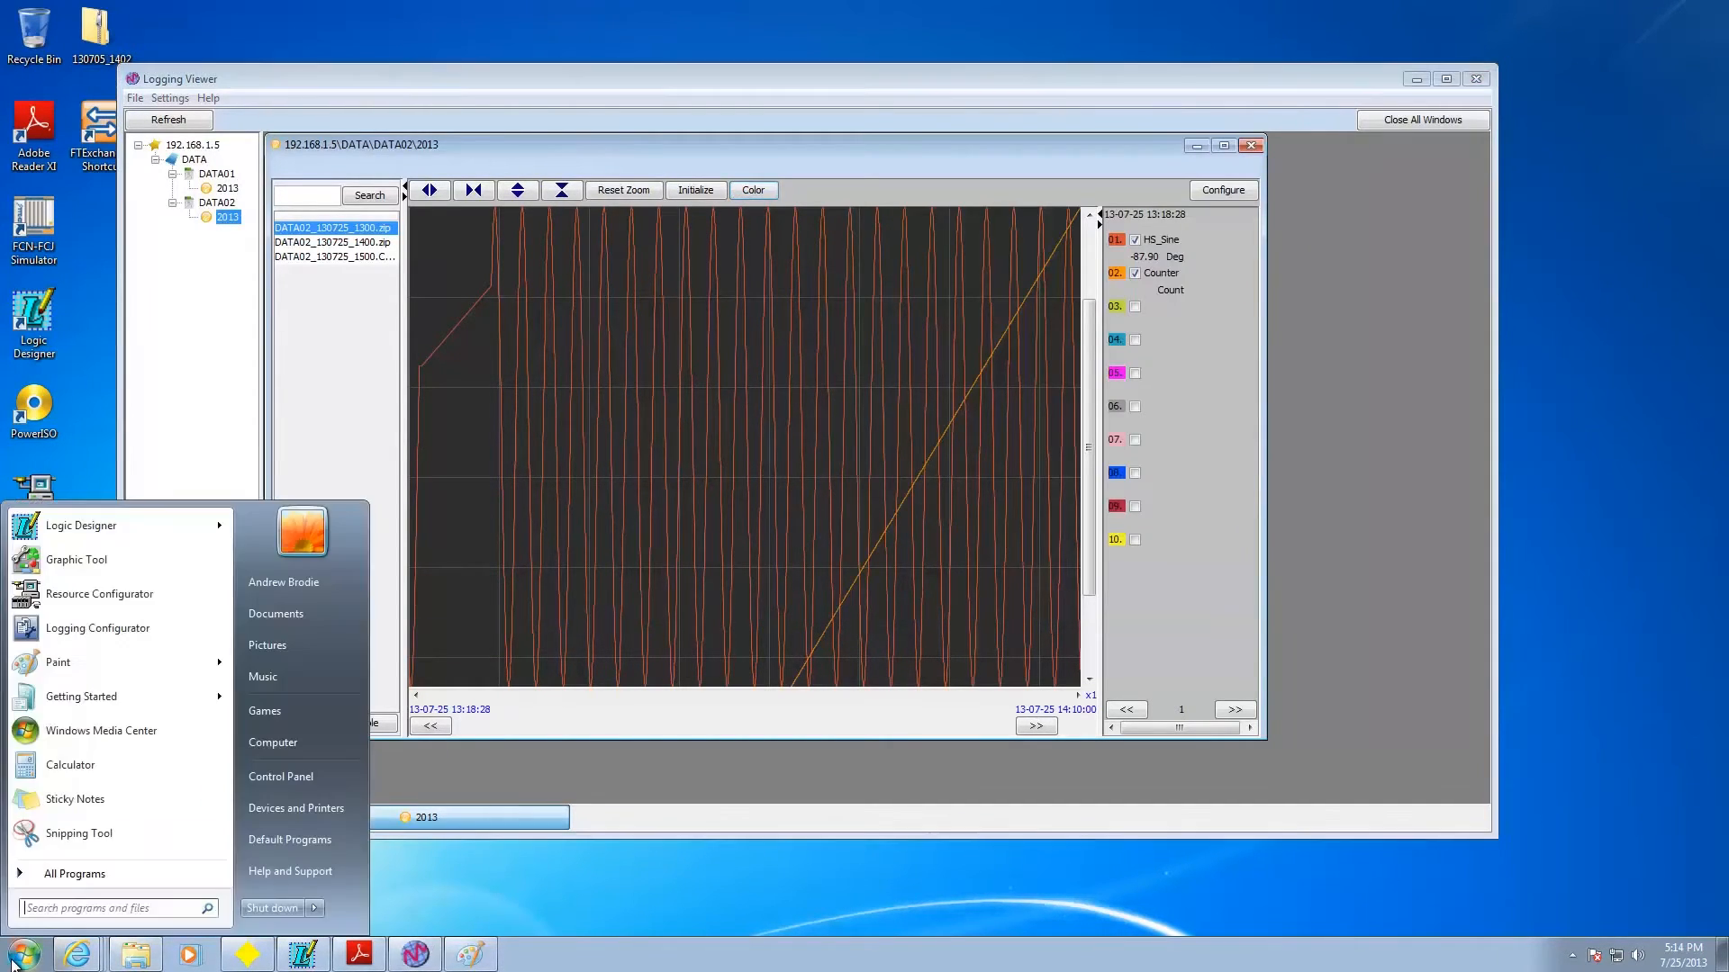
pyautogui.click(50, 887)
pyautogui.click(101, 810)
pyautogui.click(103, 844)
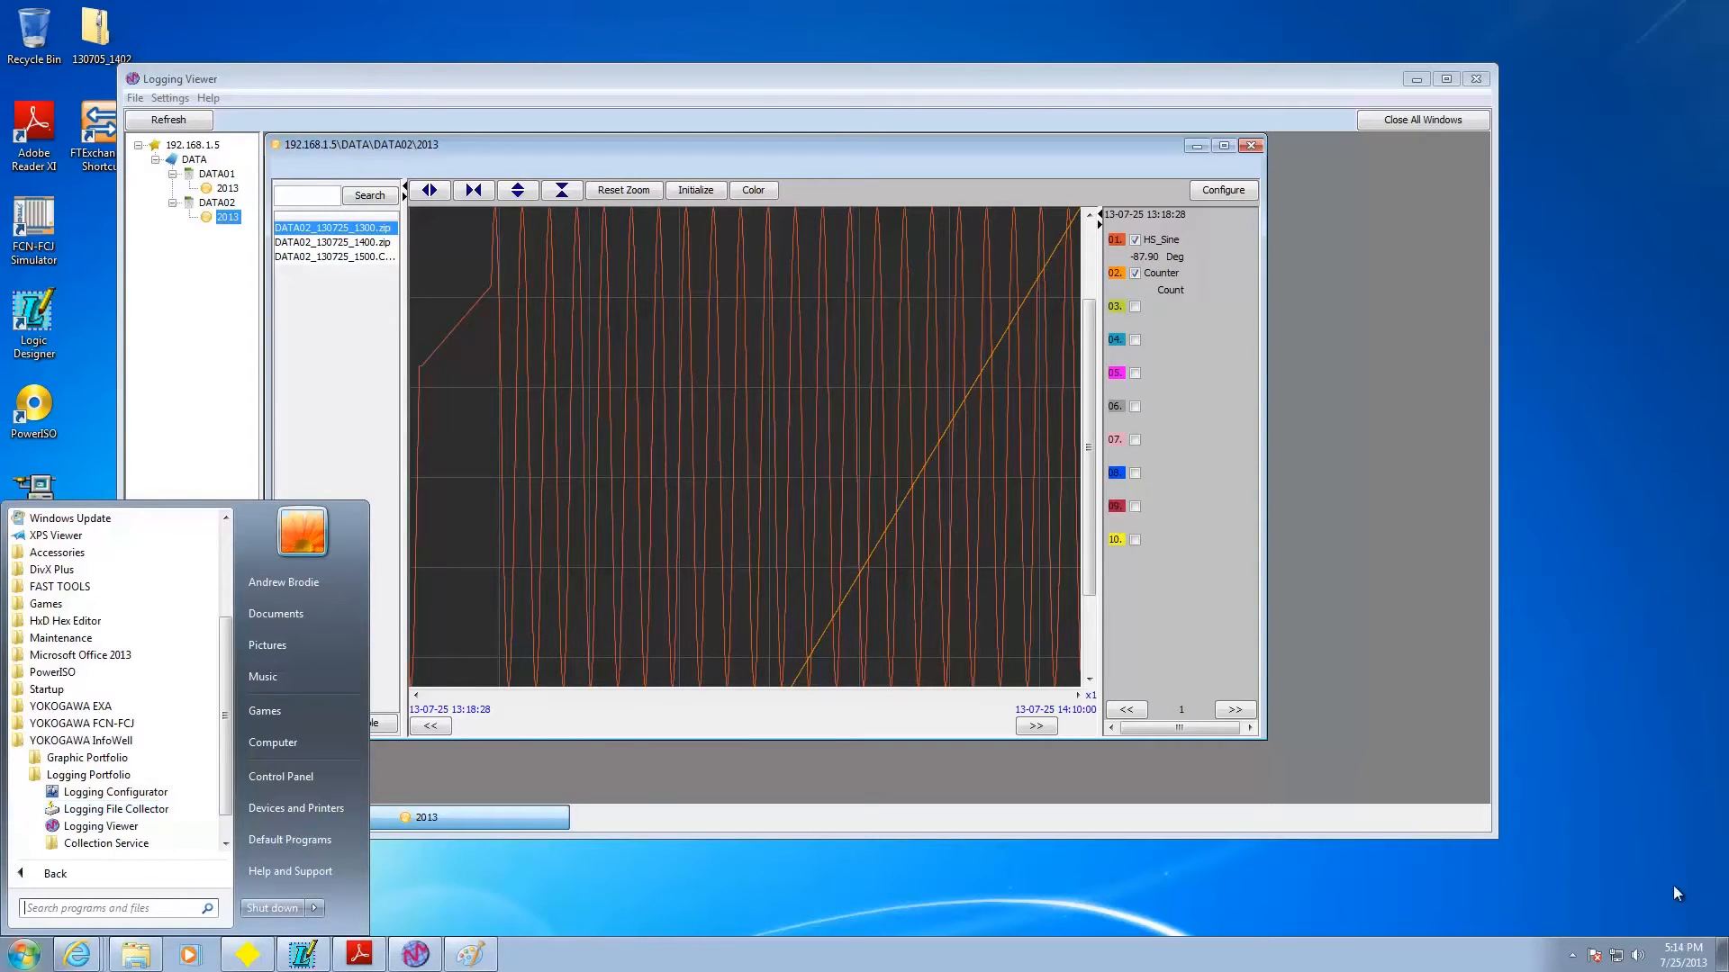
# Step: Review the Logging File Collector's auto-collection settings and its controller settings for 192.168.1.5, and close both without changes
pyautogui.click(1575, 962)
pyautogui.click(1574, 958)
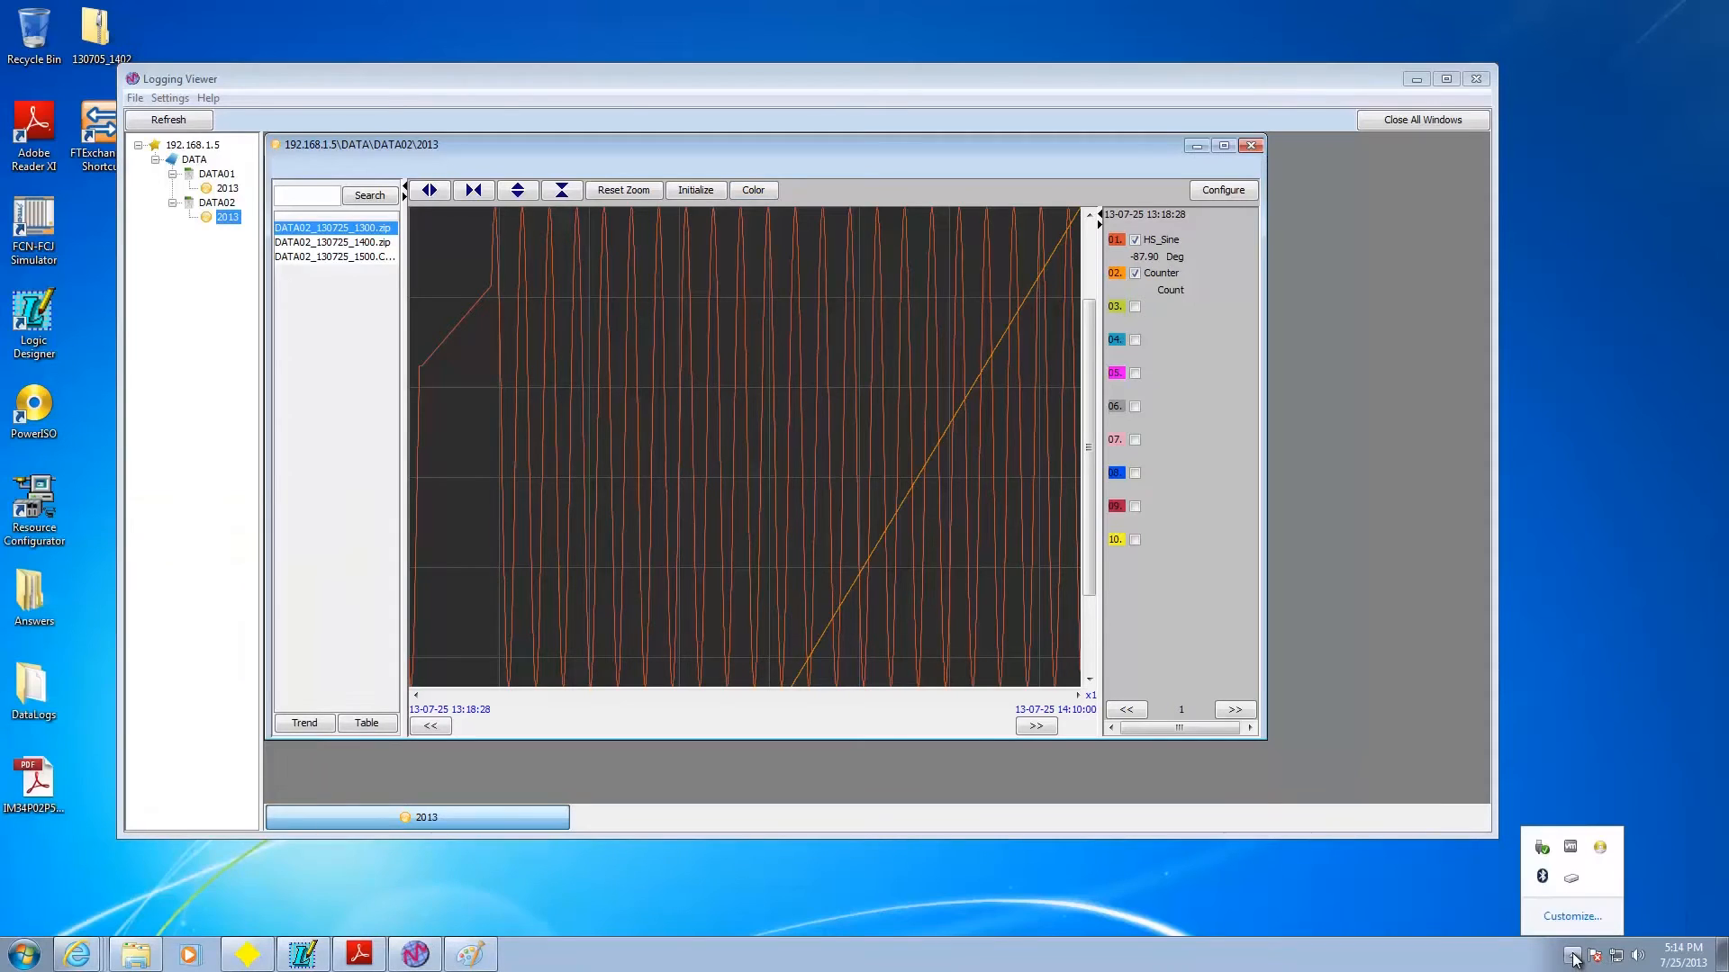
pyautogui.rightClick(1572, 878)
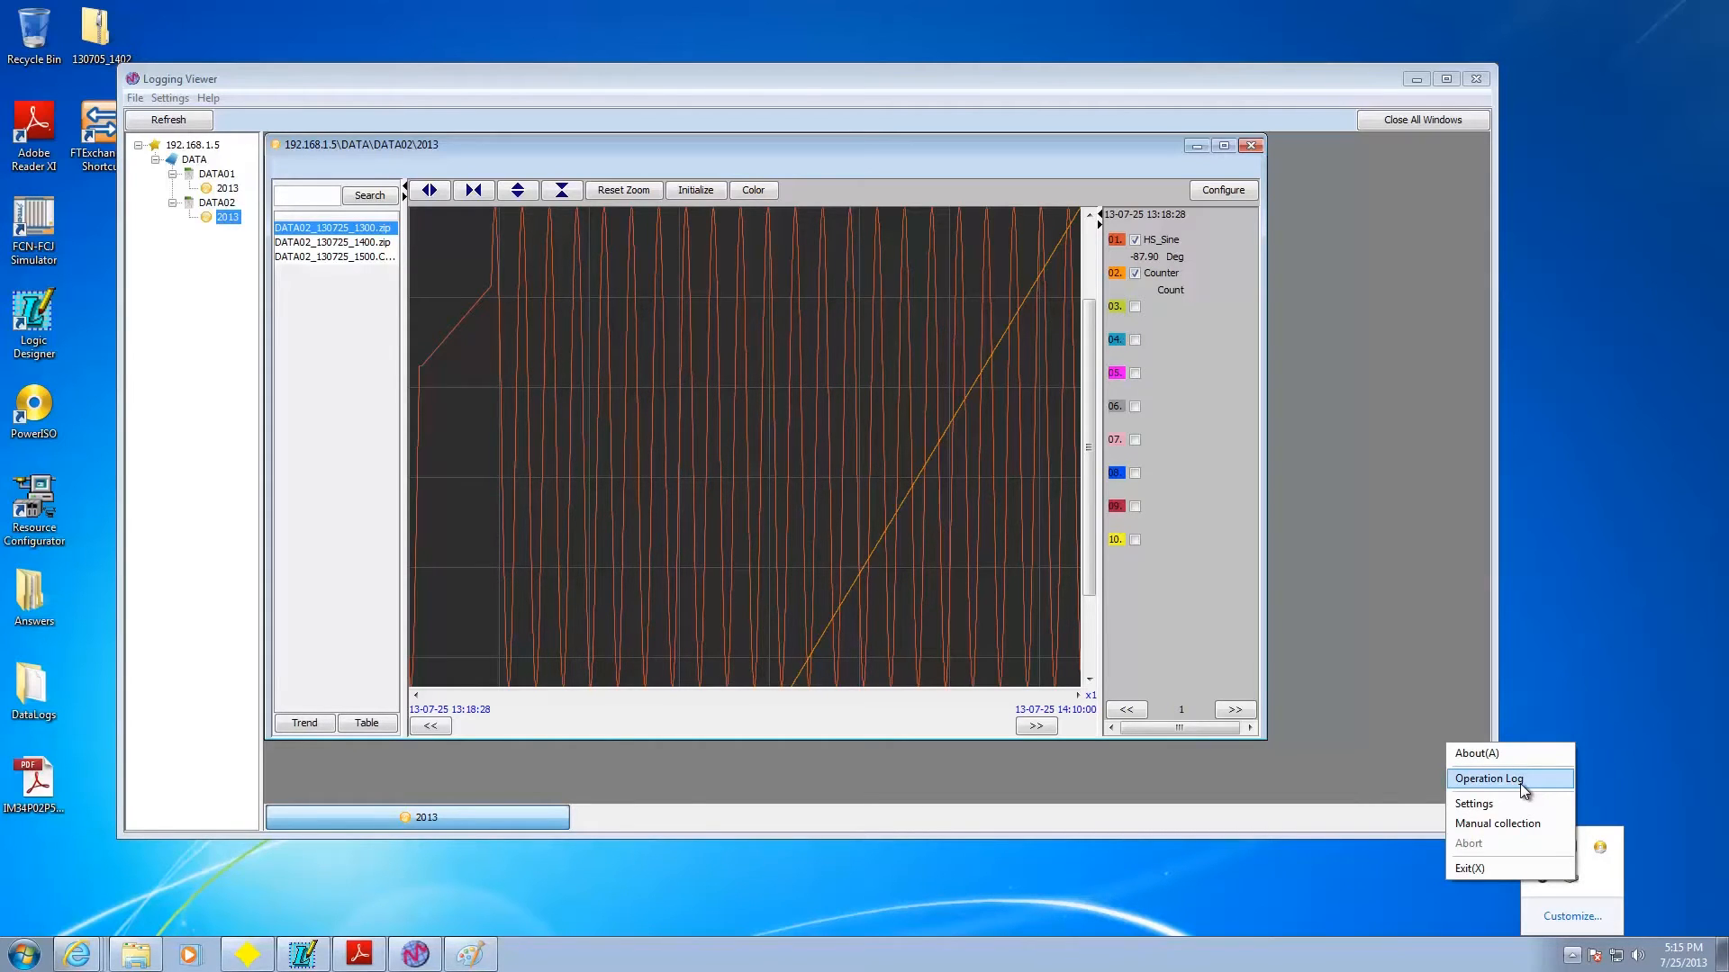
pyautogui.click(1494, 804)
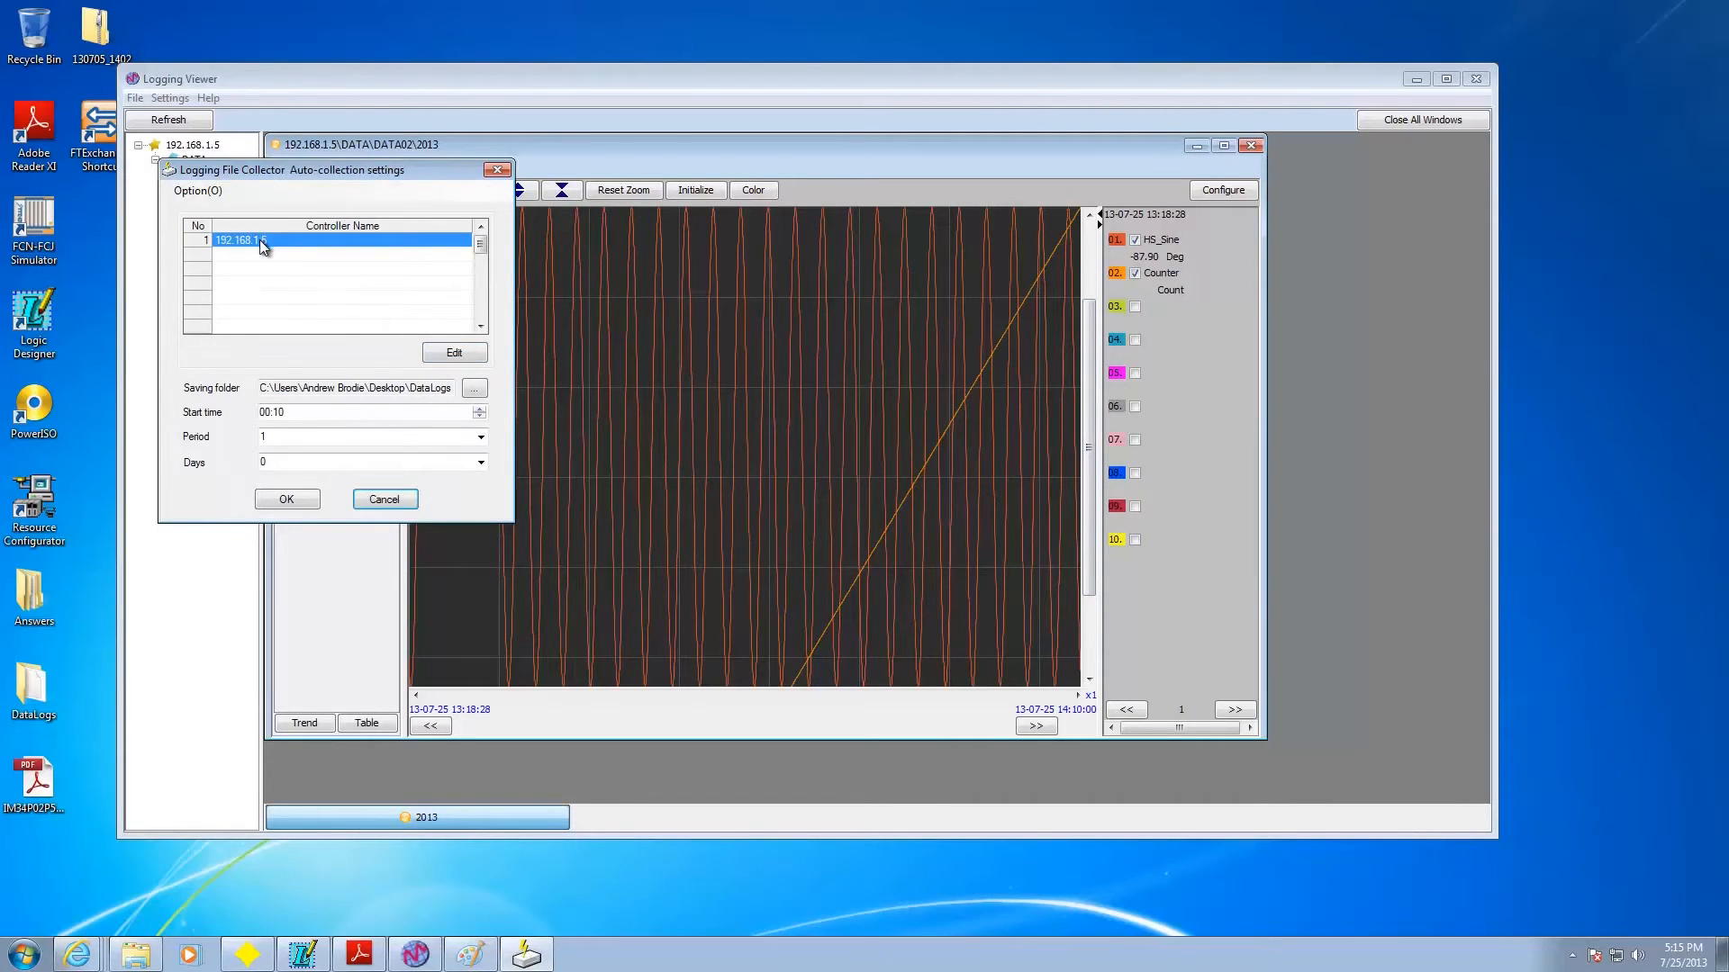
pyautogui.click(450, 353)
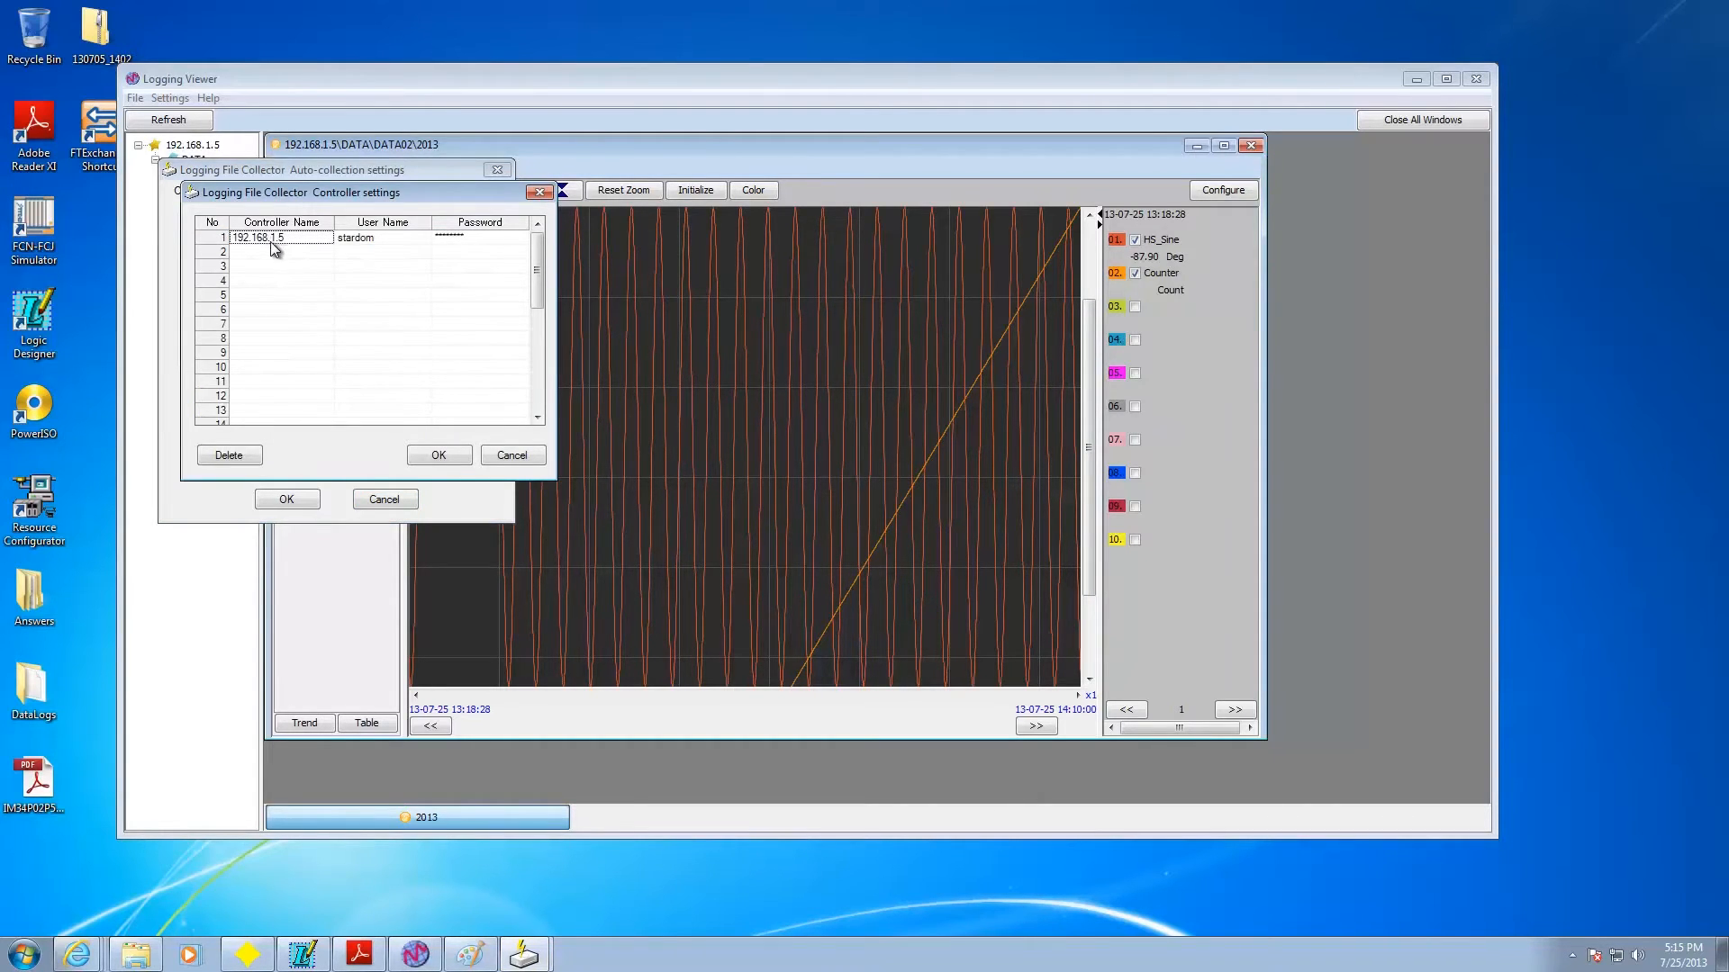
pyautogui.click(539, 193)
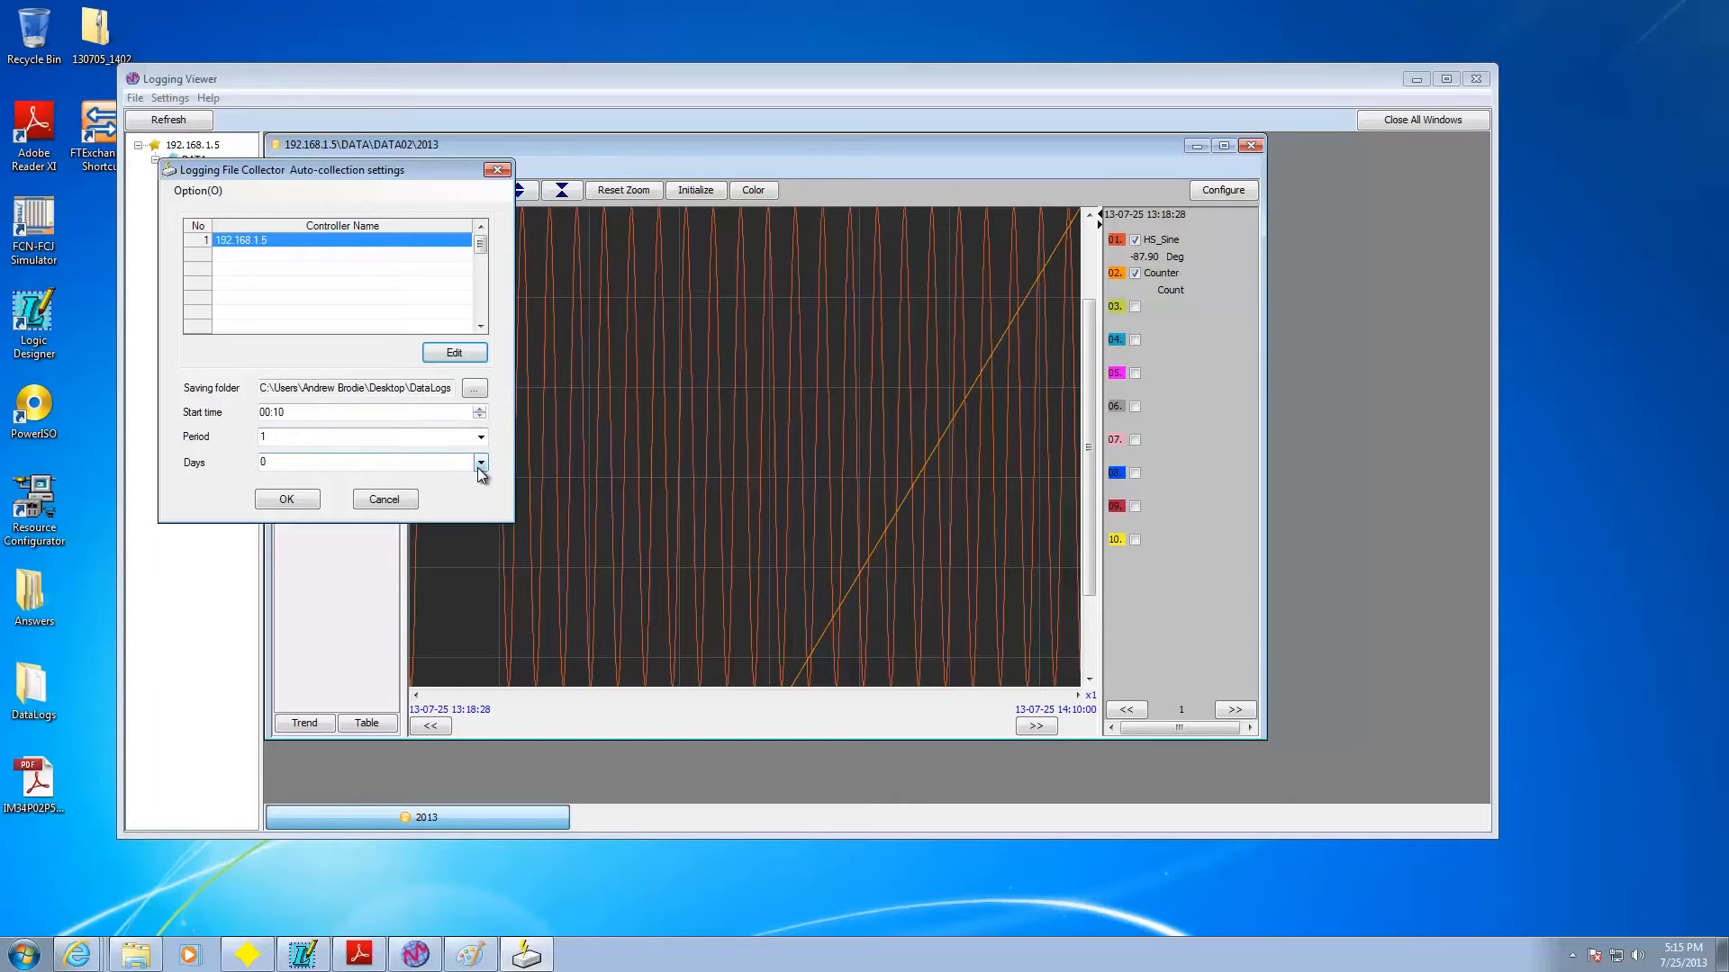
pyautogui.click(383, 498)
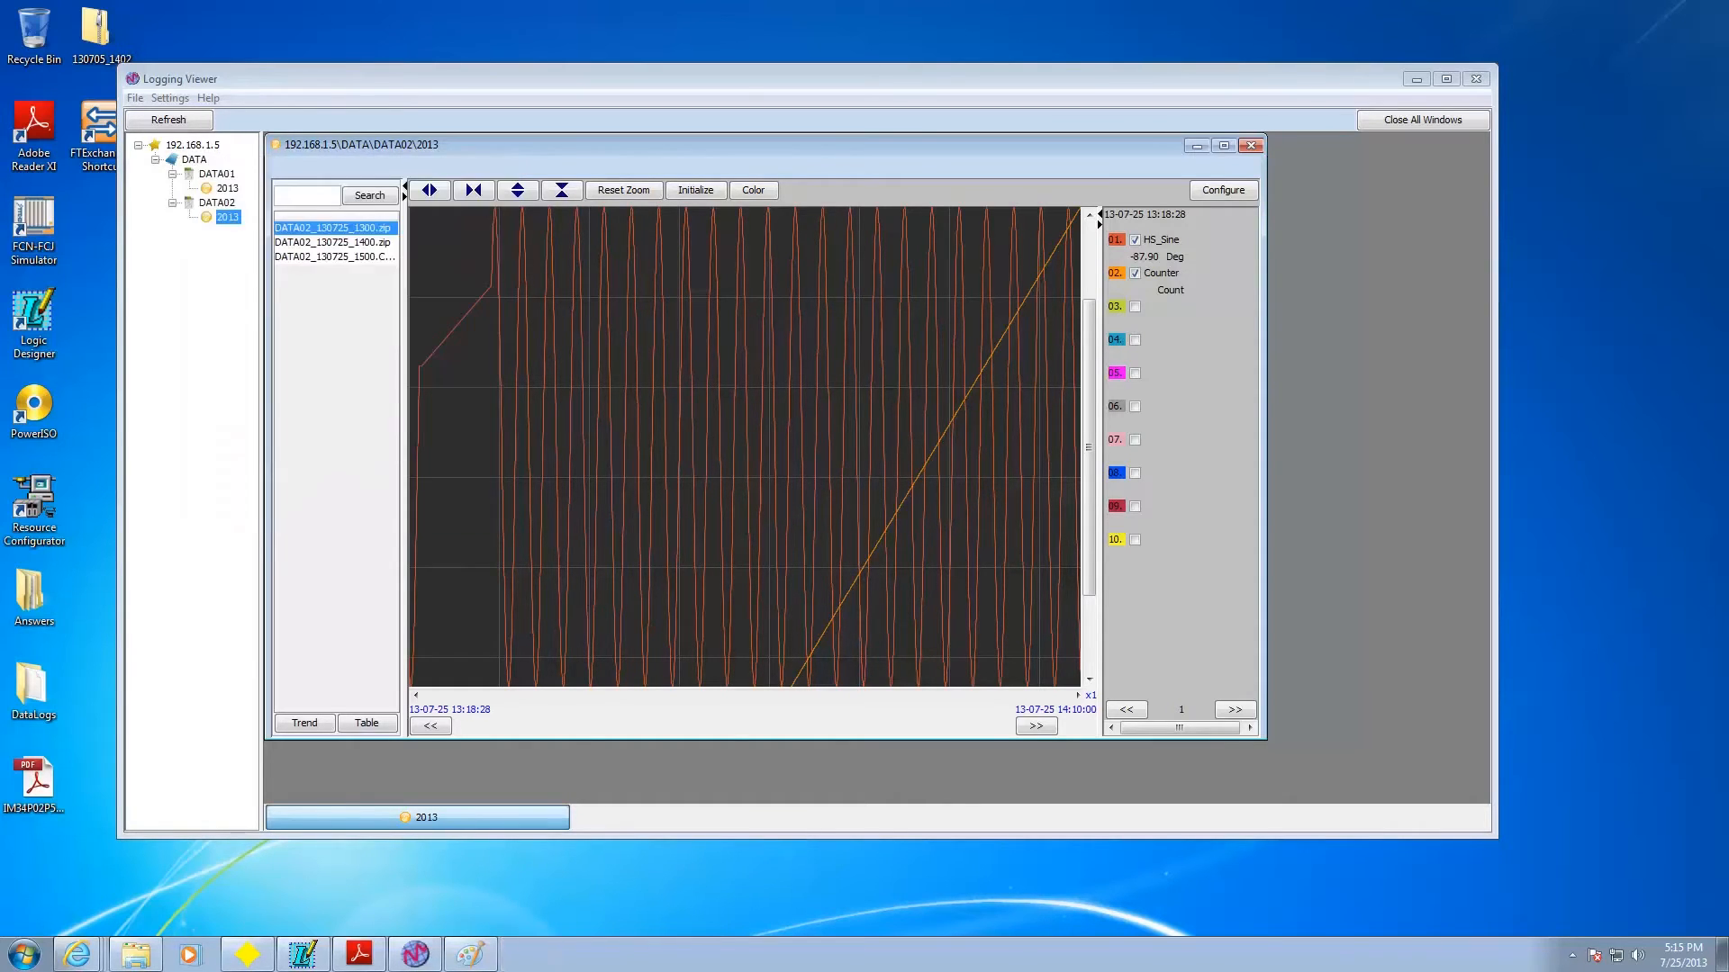
# Step: Preview the Logging File Collector's Manual collection command without running it
pyautogui.click(1572, 955)
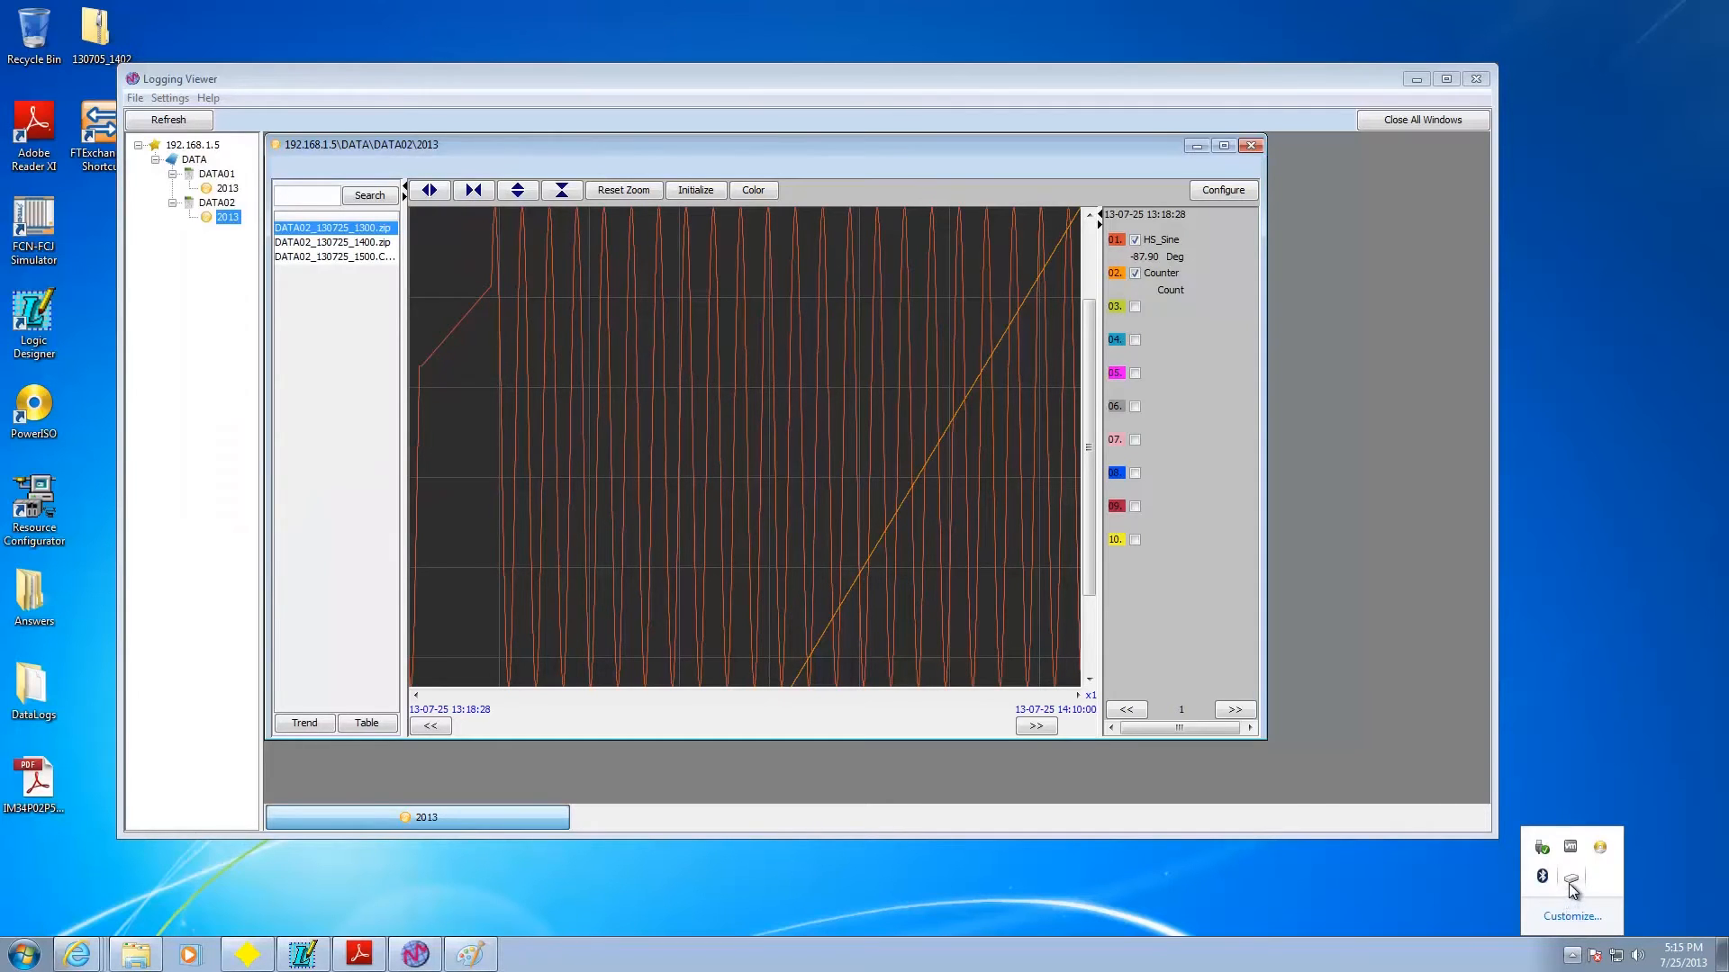
pyautogui.rightClick(1571, 885)
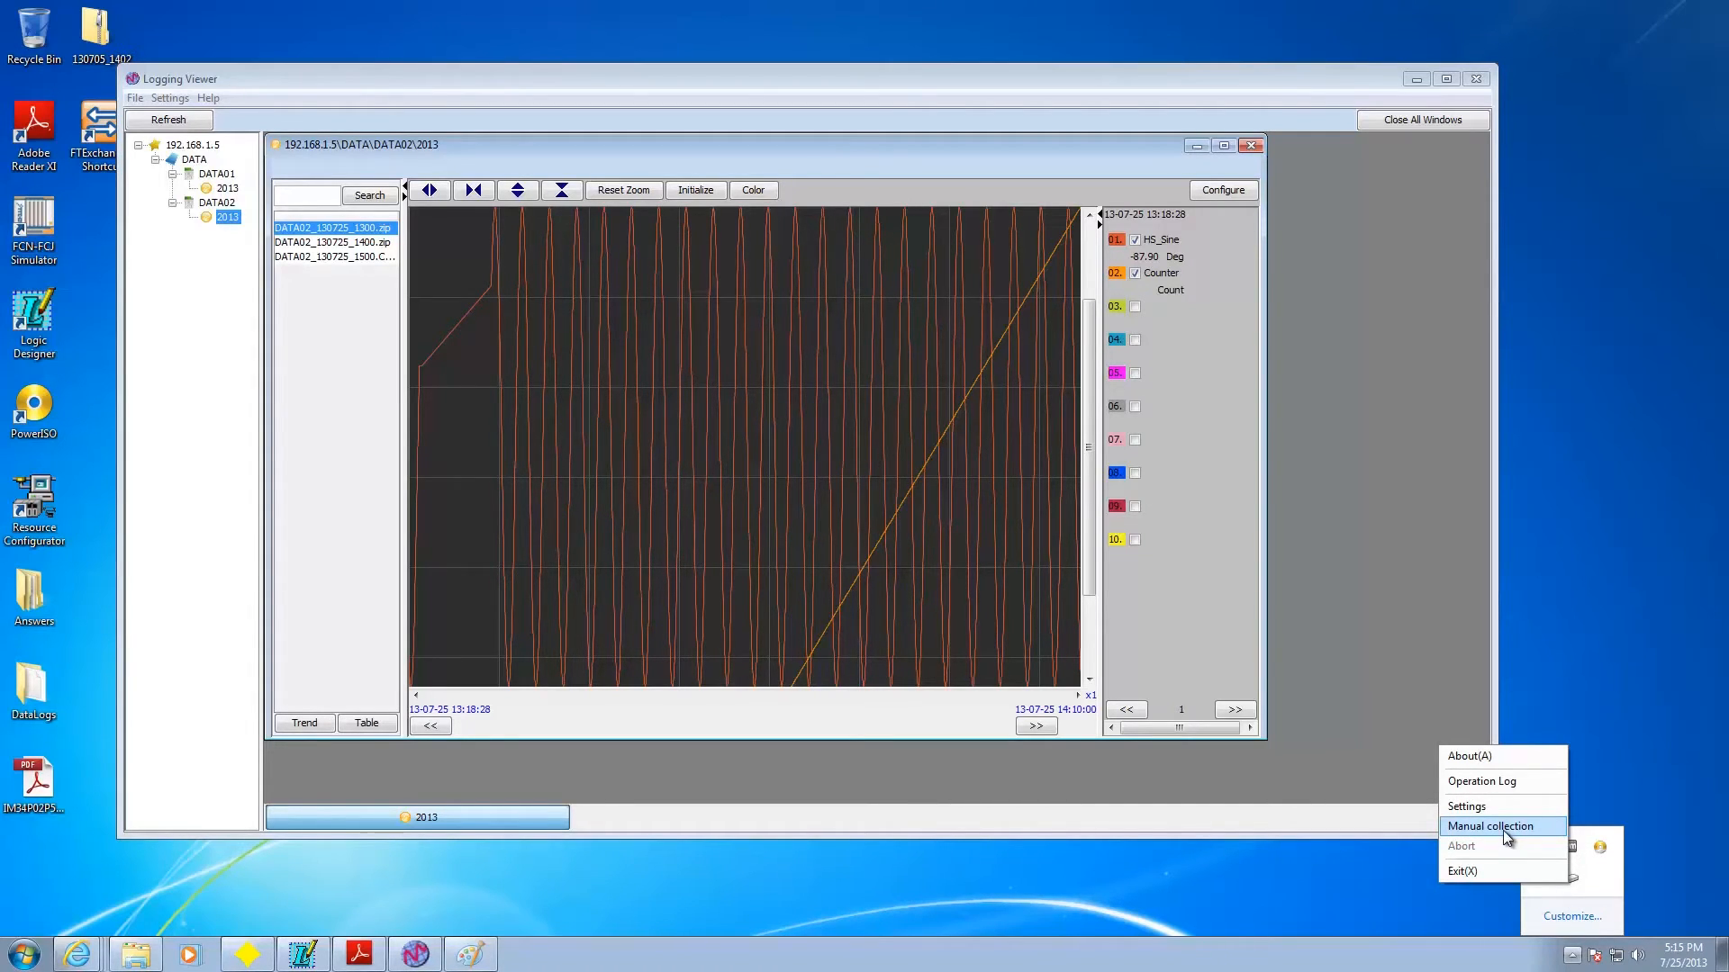
pyautogui.click(1595, 764)
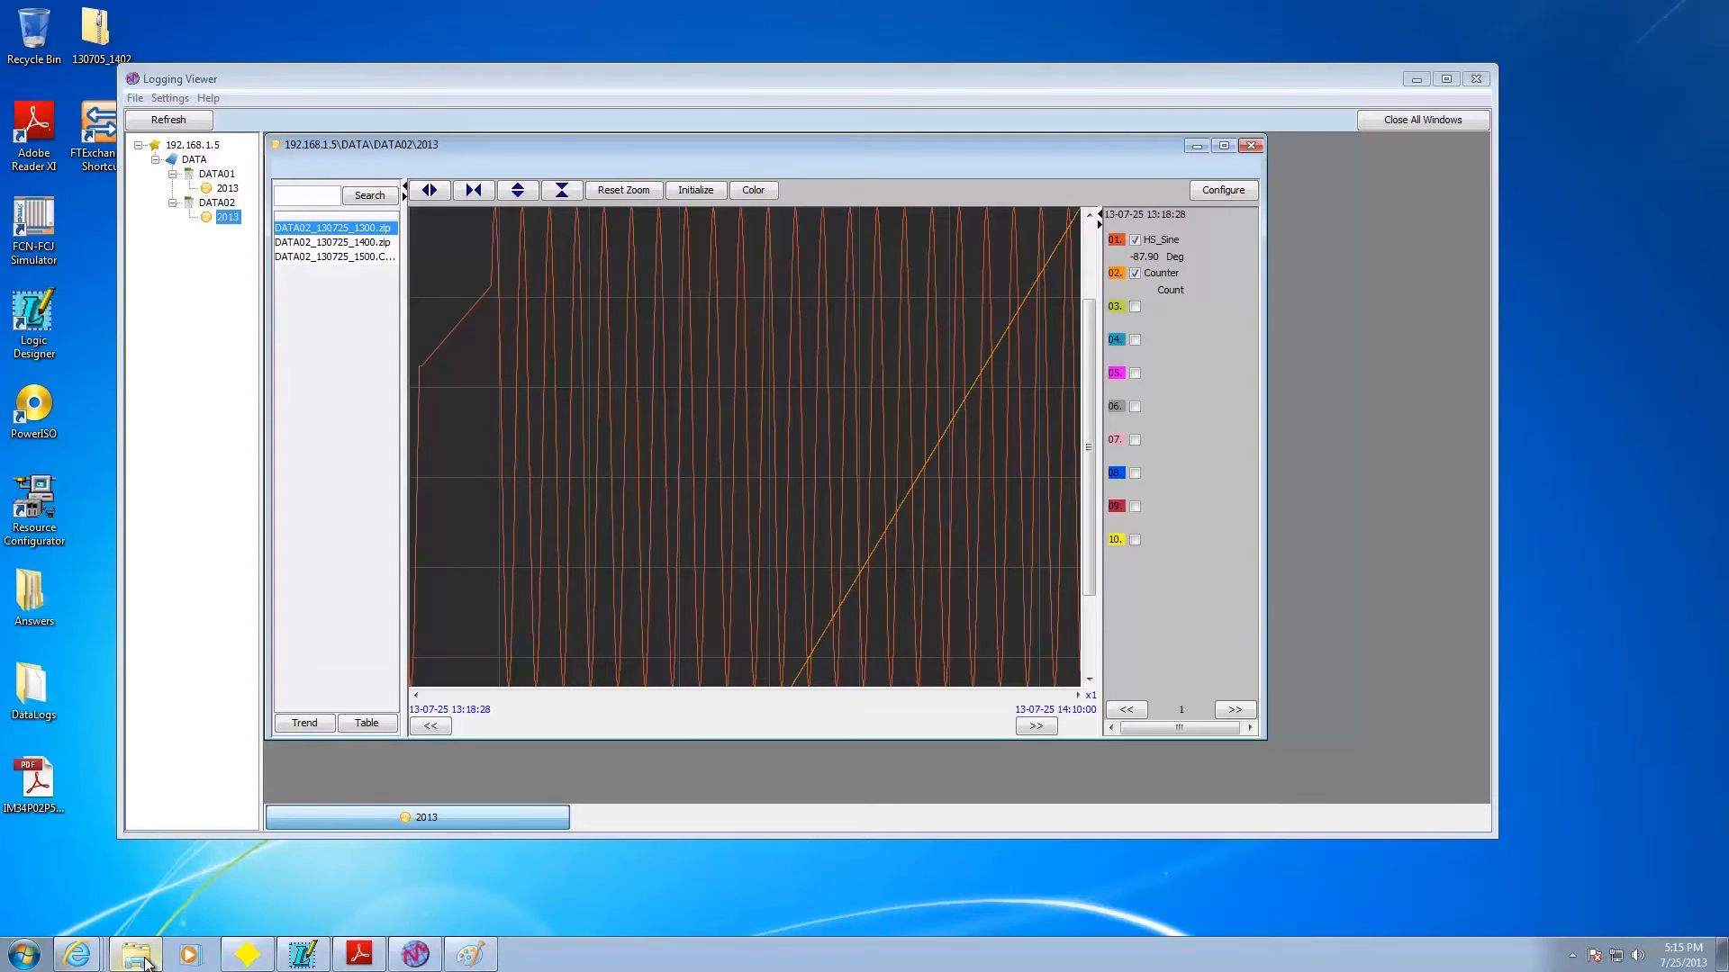
# Step: Switch to Windows Explorer and connect to the controller's file system at ftp://192.168.1.5
pyautogui.click(144, 958)
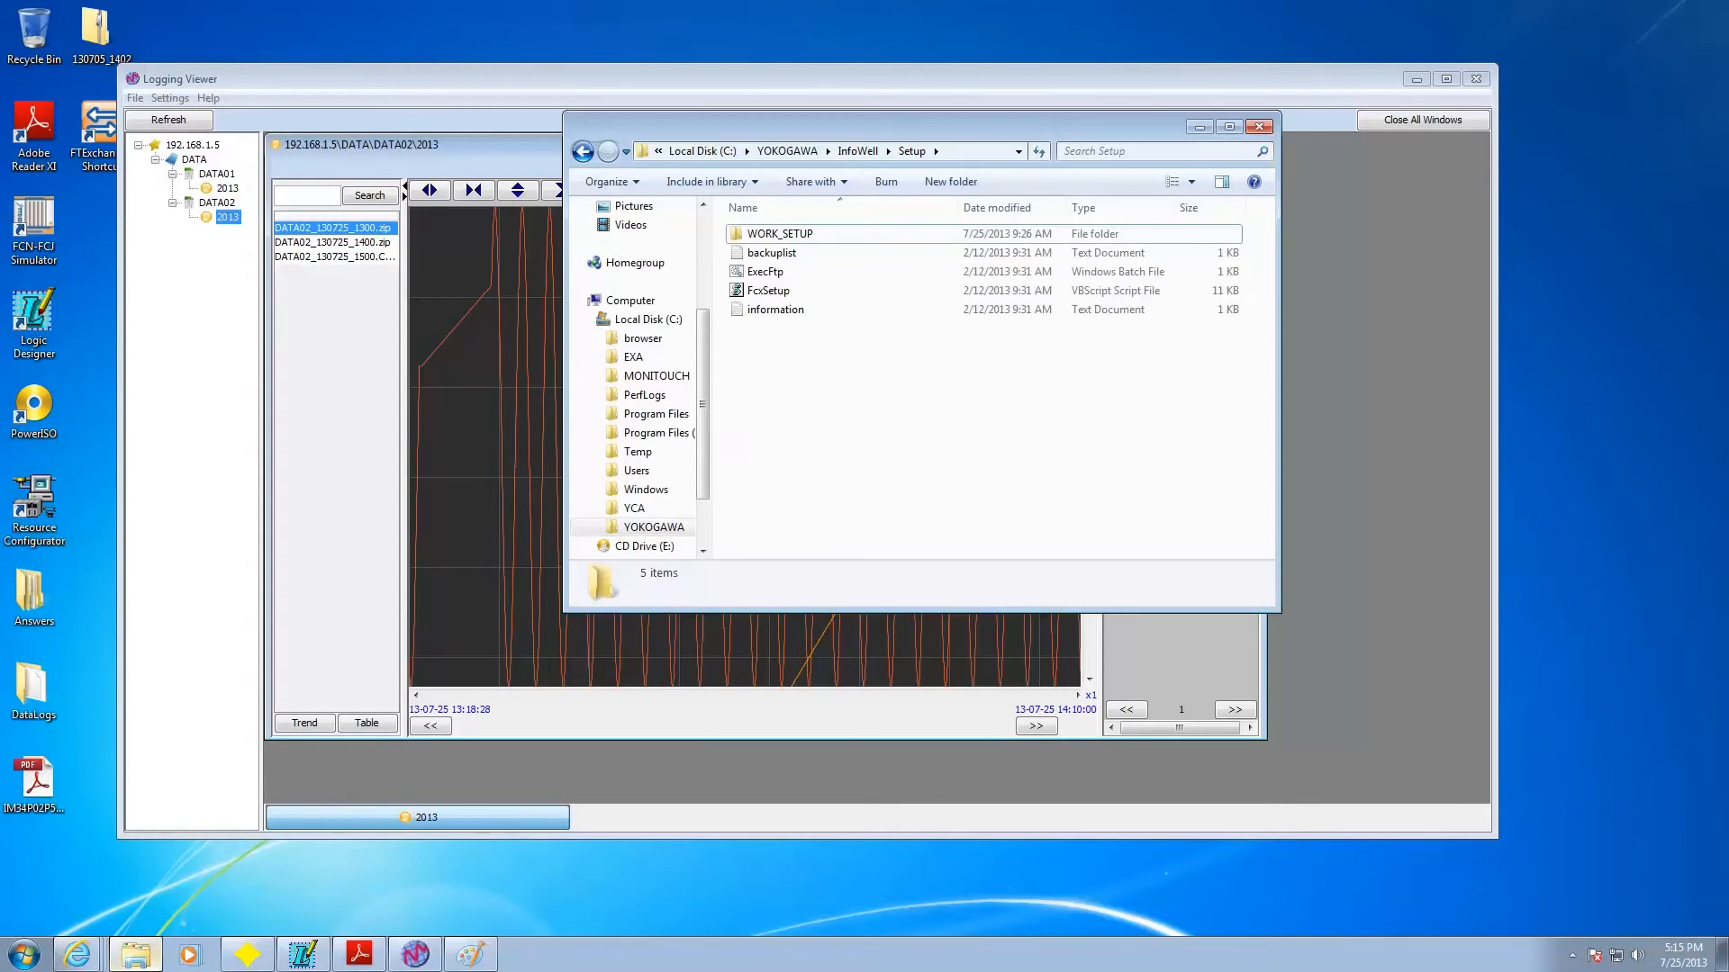
pyautogui.click(958, 152)
pyautogui.write('ftp://192')
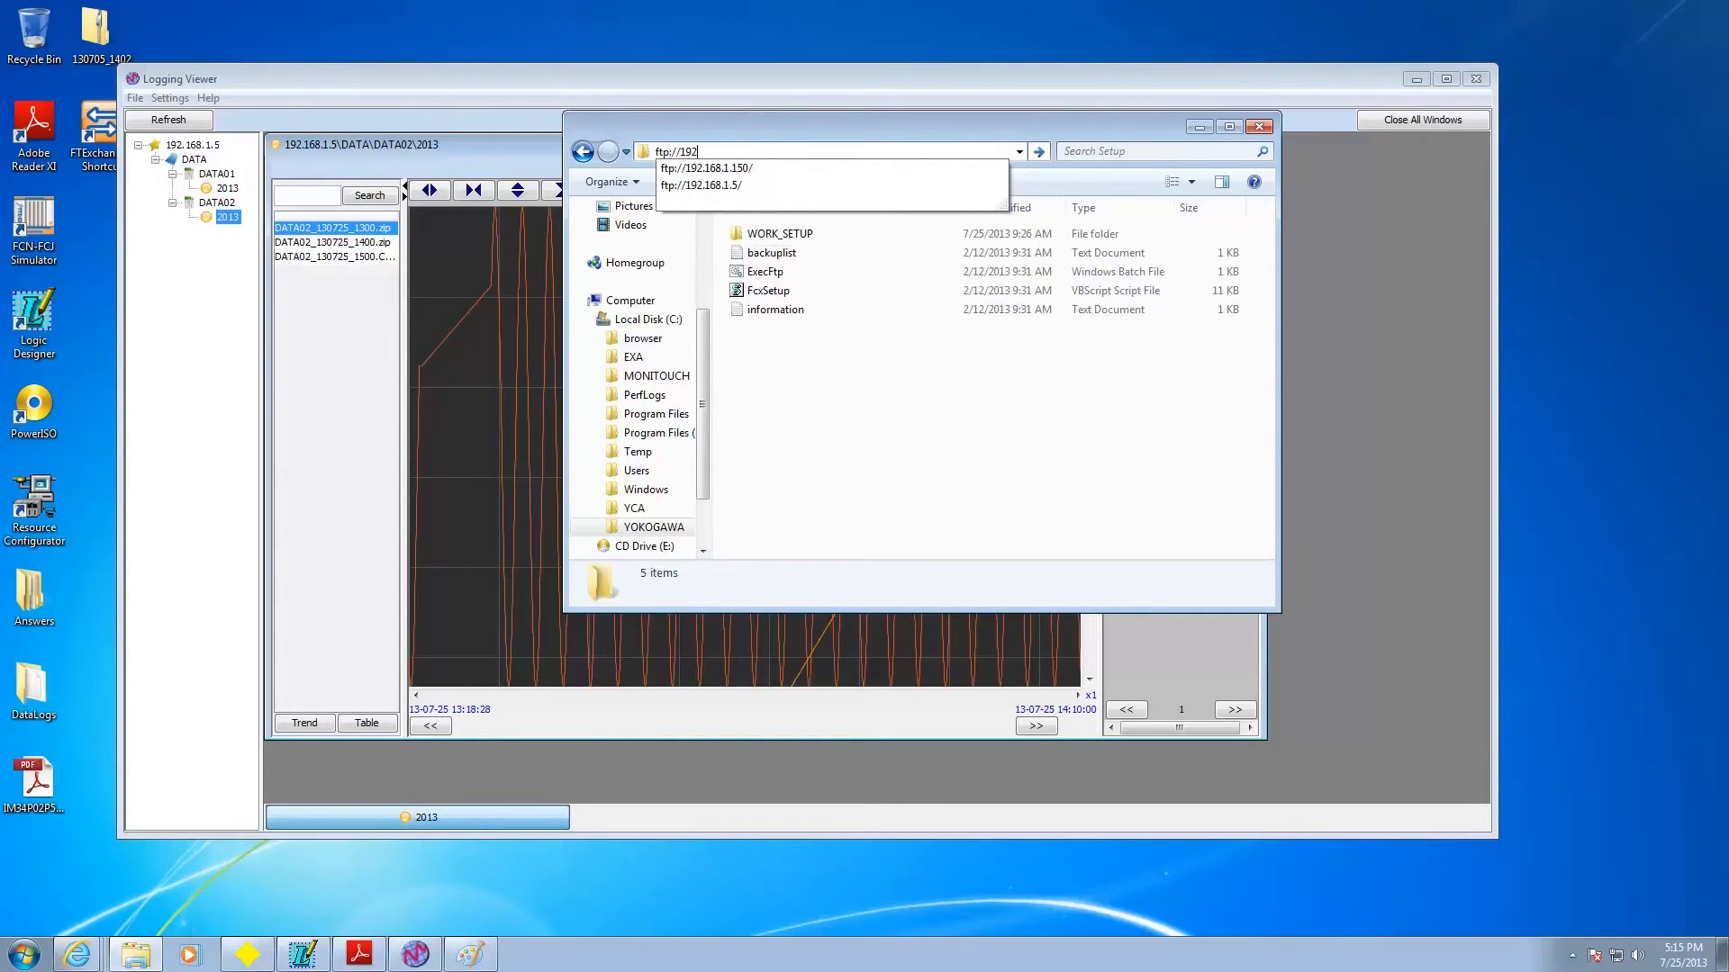
pyautogui.write('.168.1.5')
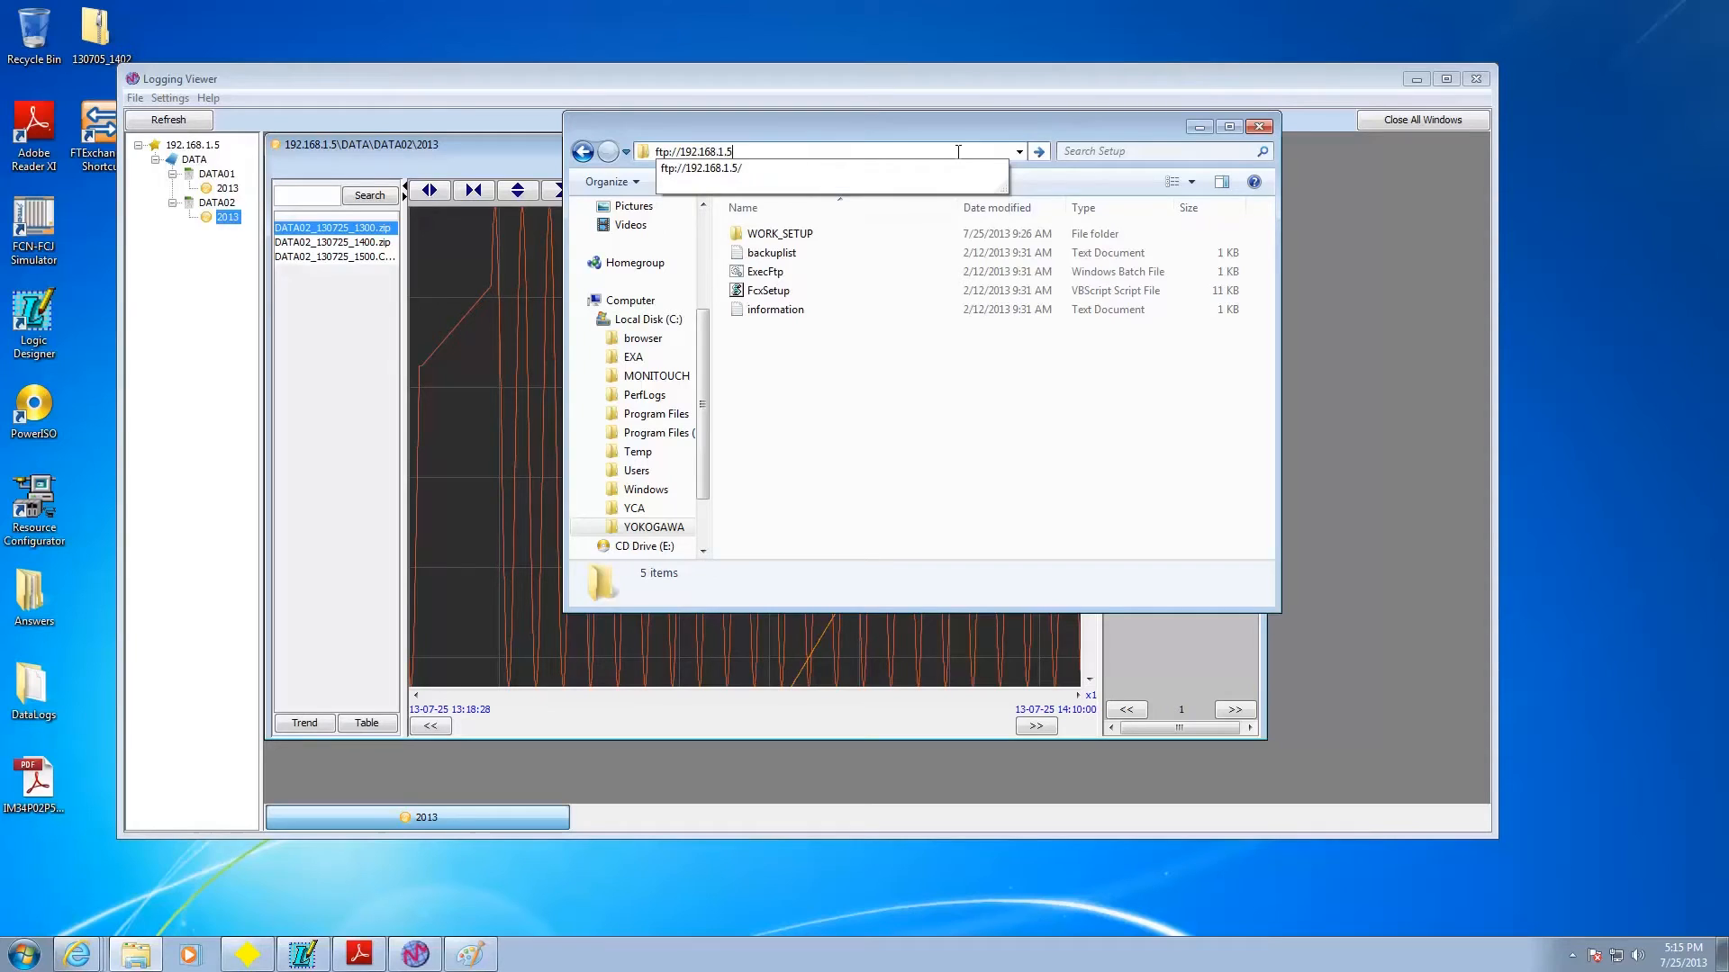
pyautogui.press('Return')
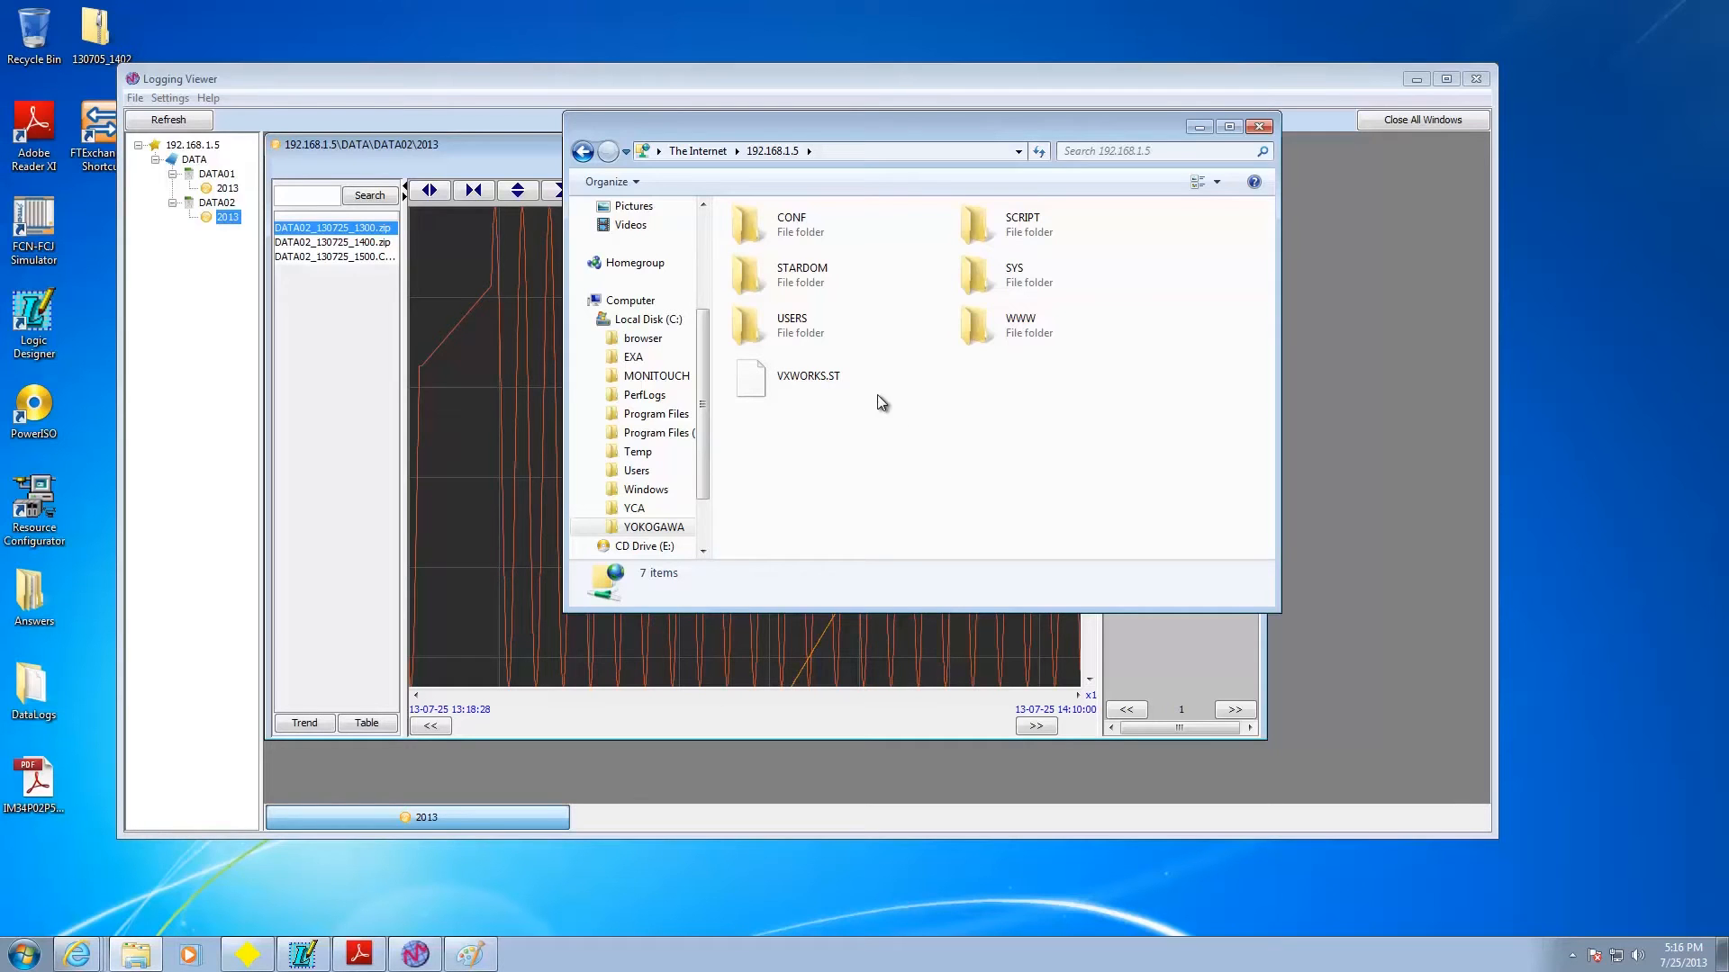
# Step: Browse the controller to USERS, APPF, DLG, DATA, DATA01 and select all of its log files
pyautogui.doubleClick(780, 326)
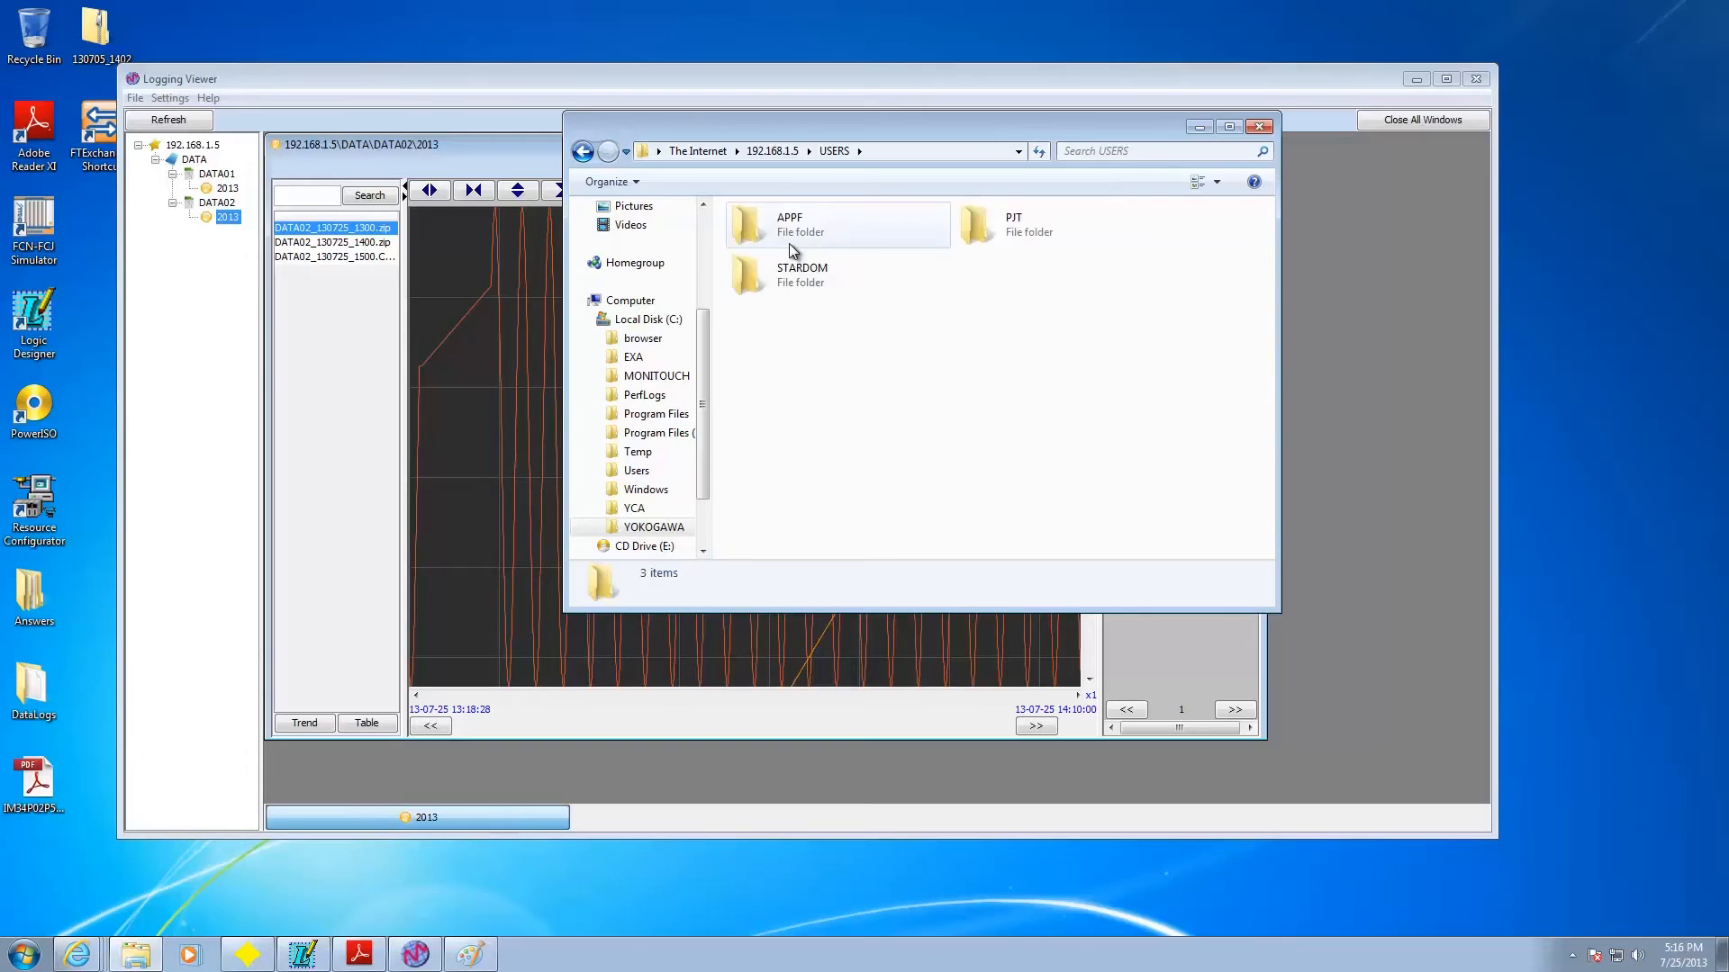
pyautogui.doubleClick(789, 241)
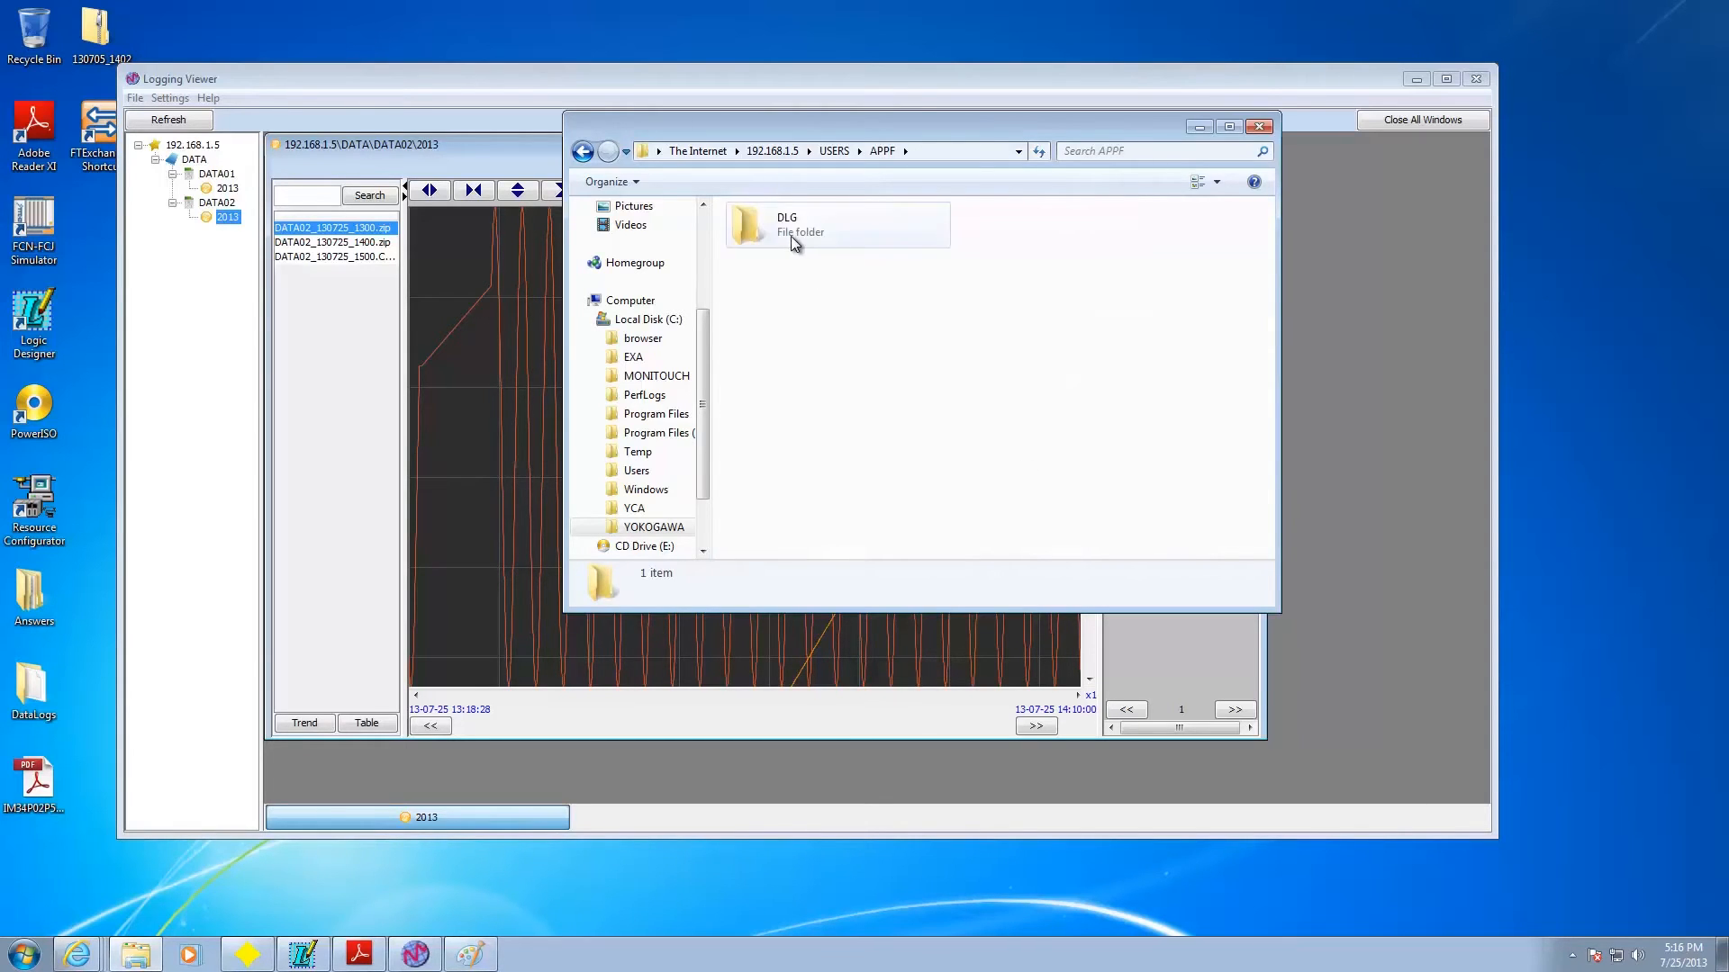
pyautogui.doubleClick(791, 237)
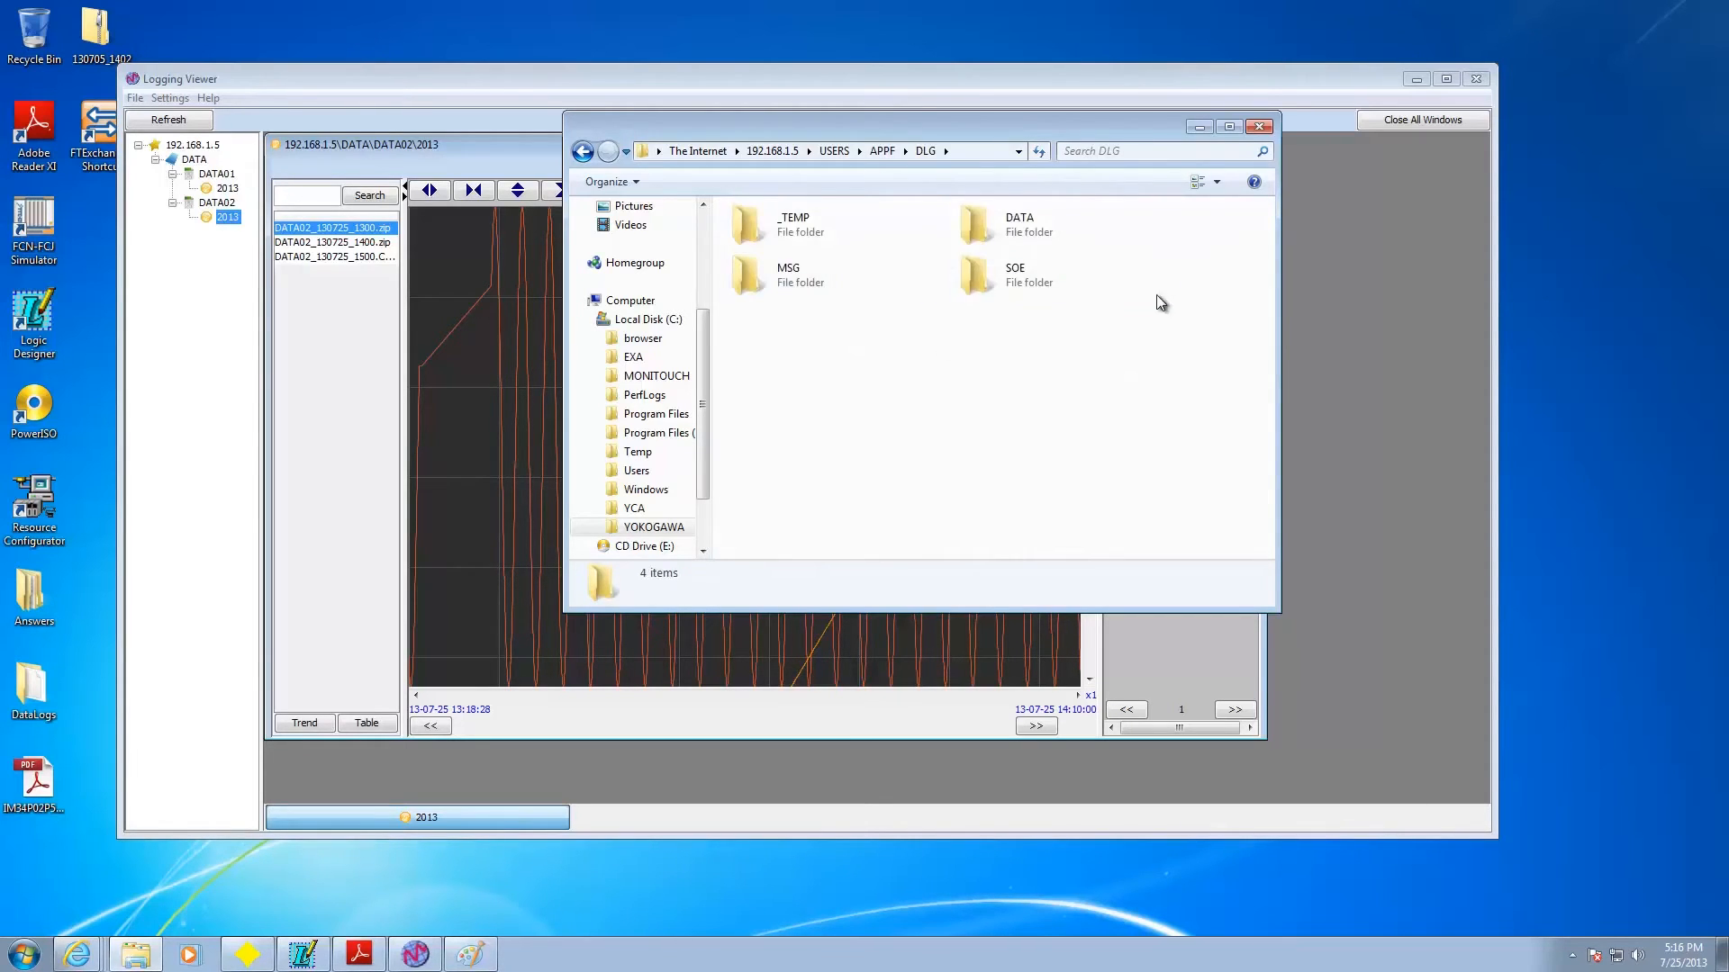
pyautogui.click(1045, 220)
pyautogui.doubleClick(1047, 222)
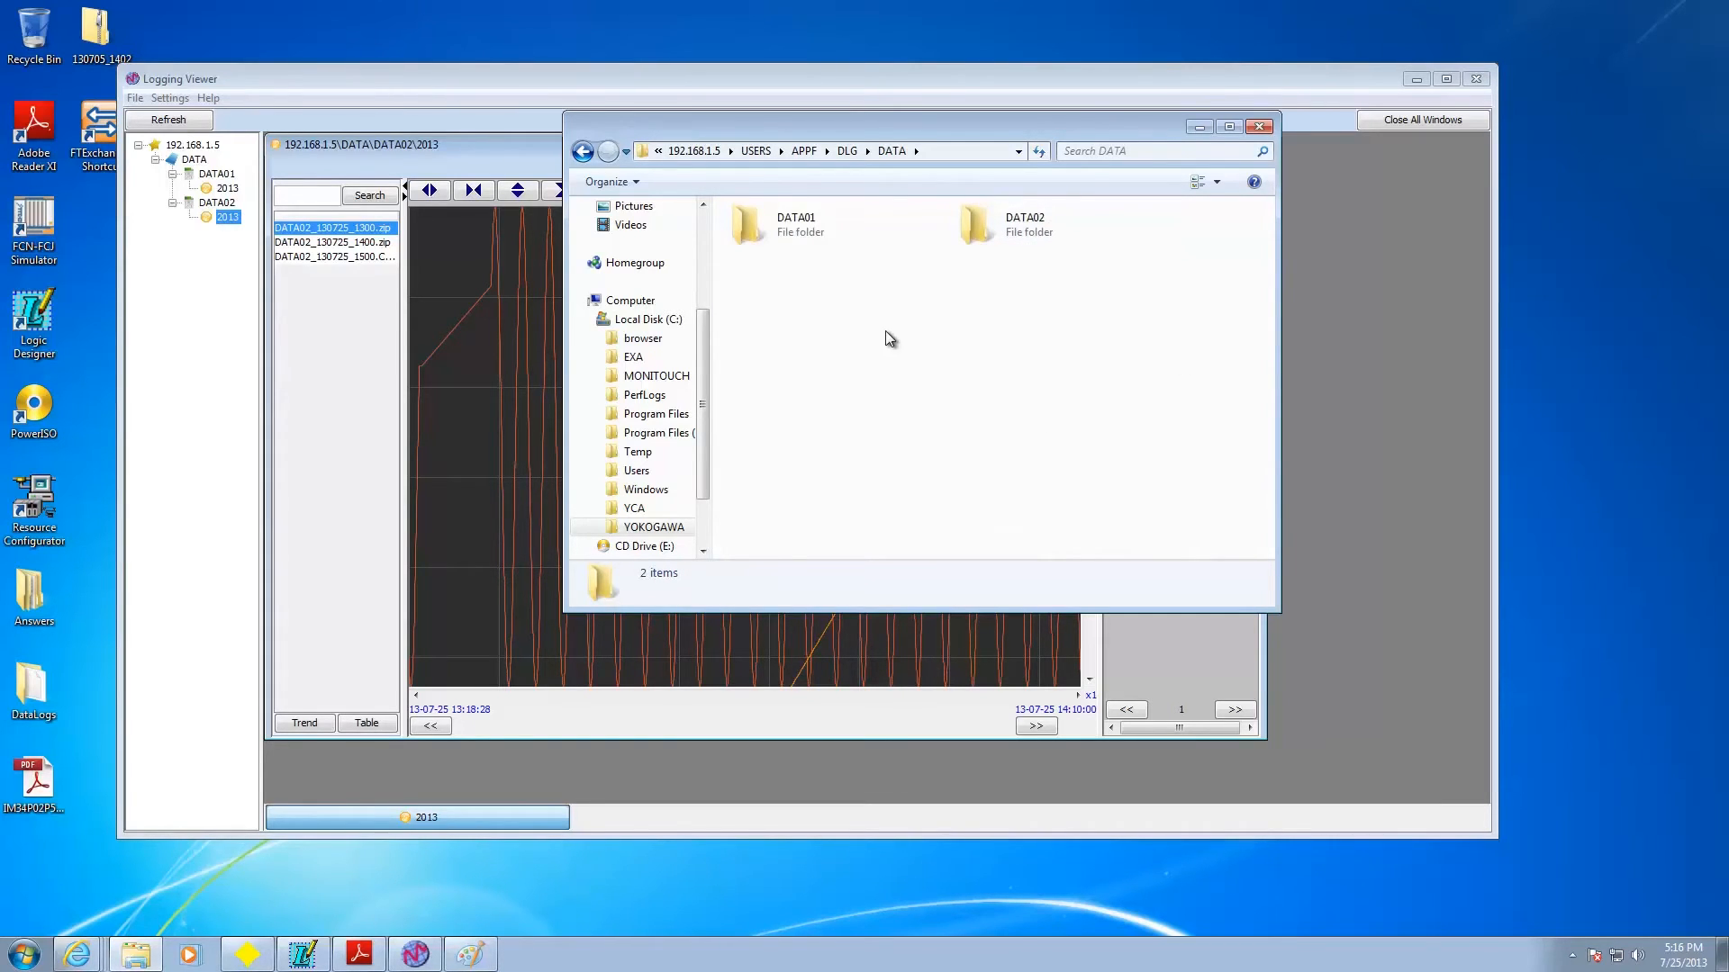
pyautogui.doubleClick(806, 238)
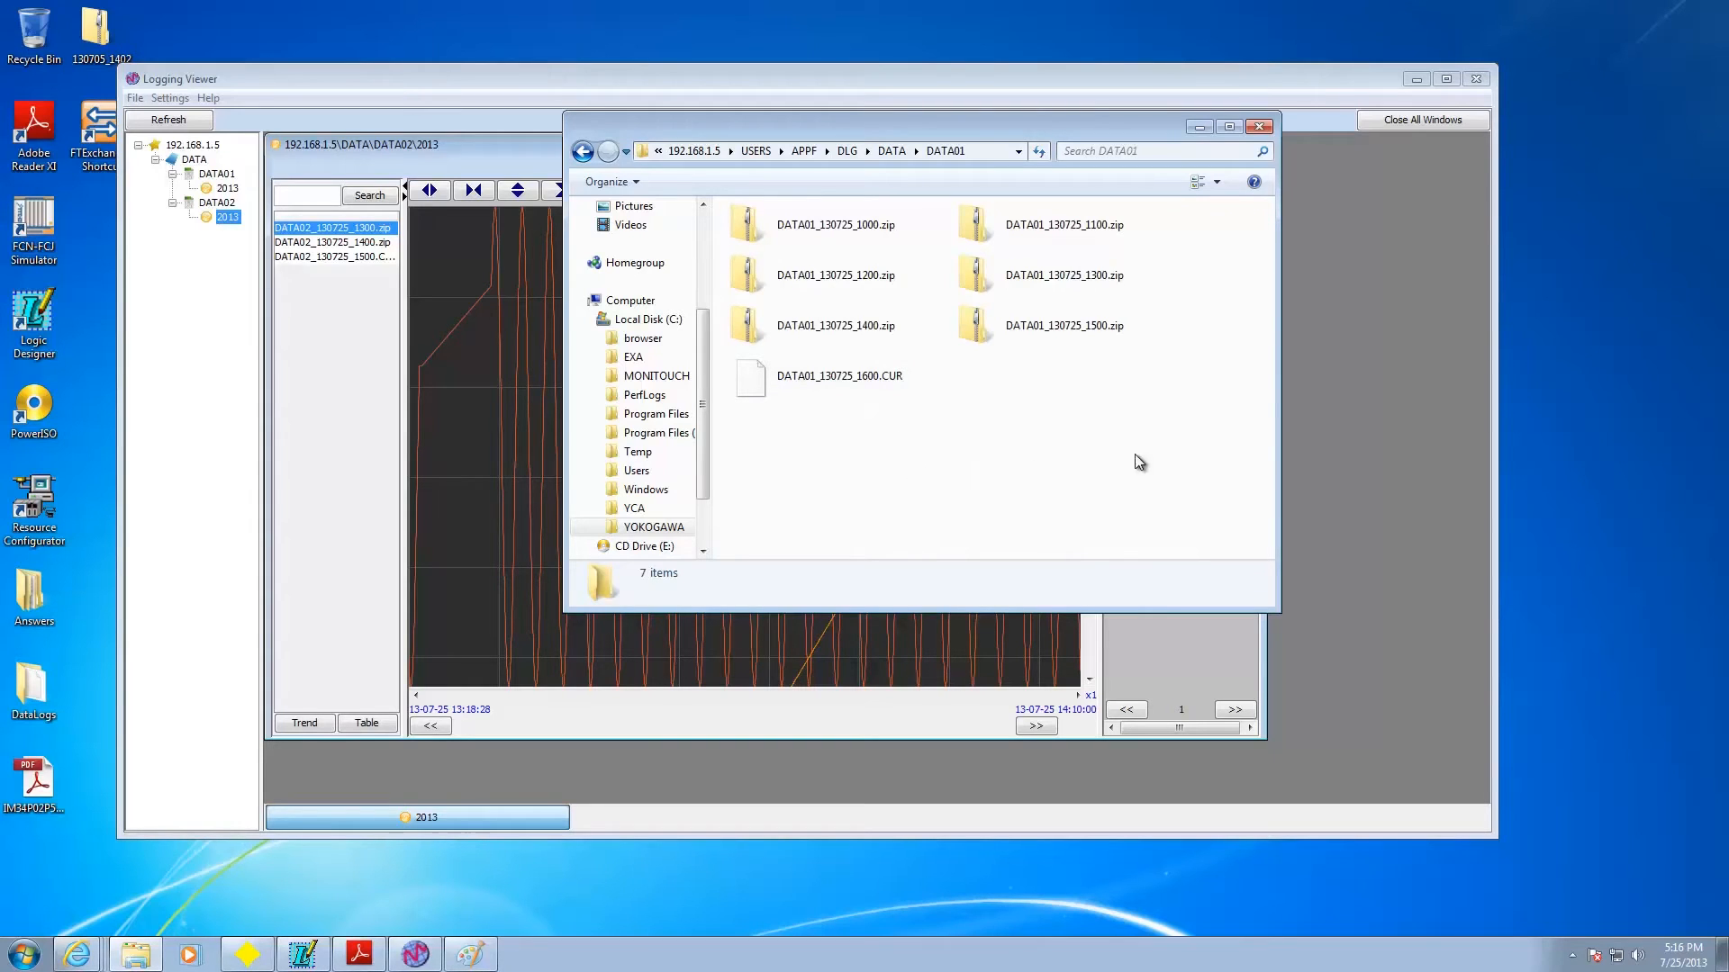
pyautogui.moveTo(1072, 400); pyautogui.dragTo(749, 200)
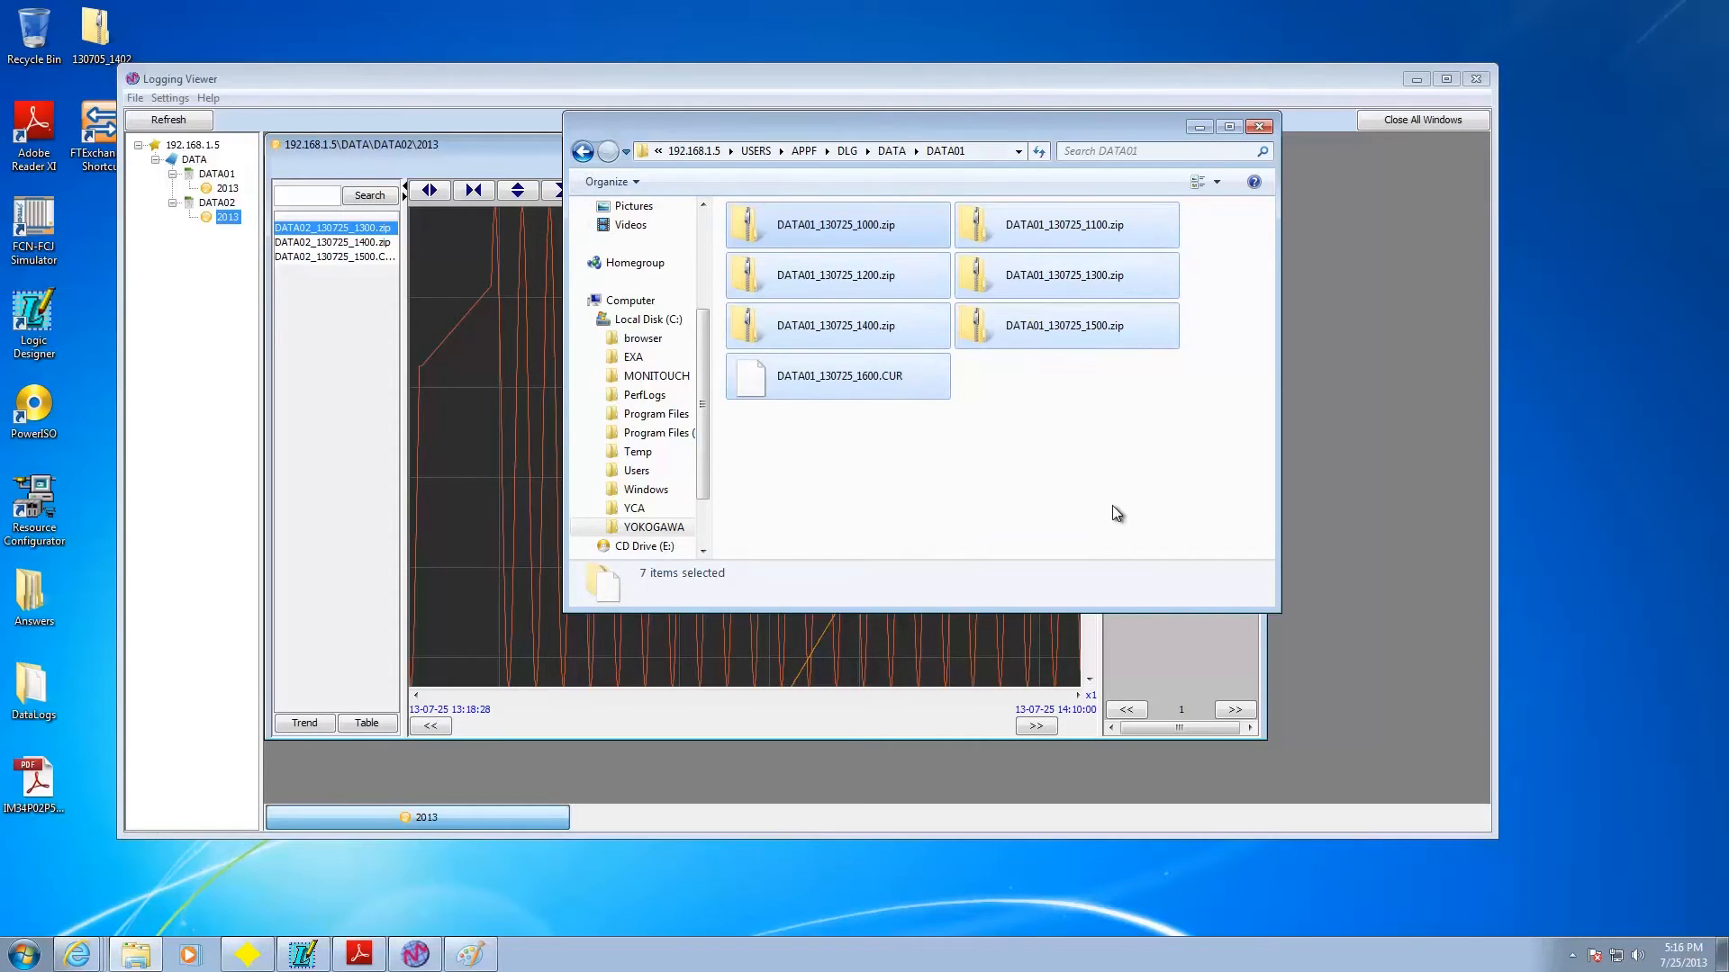
# Step: View the log files in the controller's DATA02 folder and close the Explorer window
pyautogui.click(582, 152)
pyautogui.click(1029, 239)
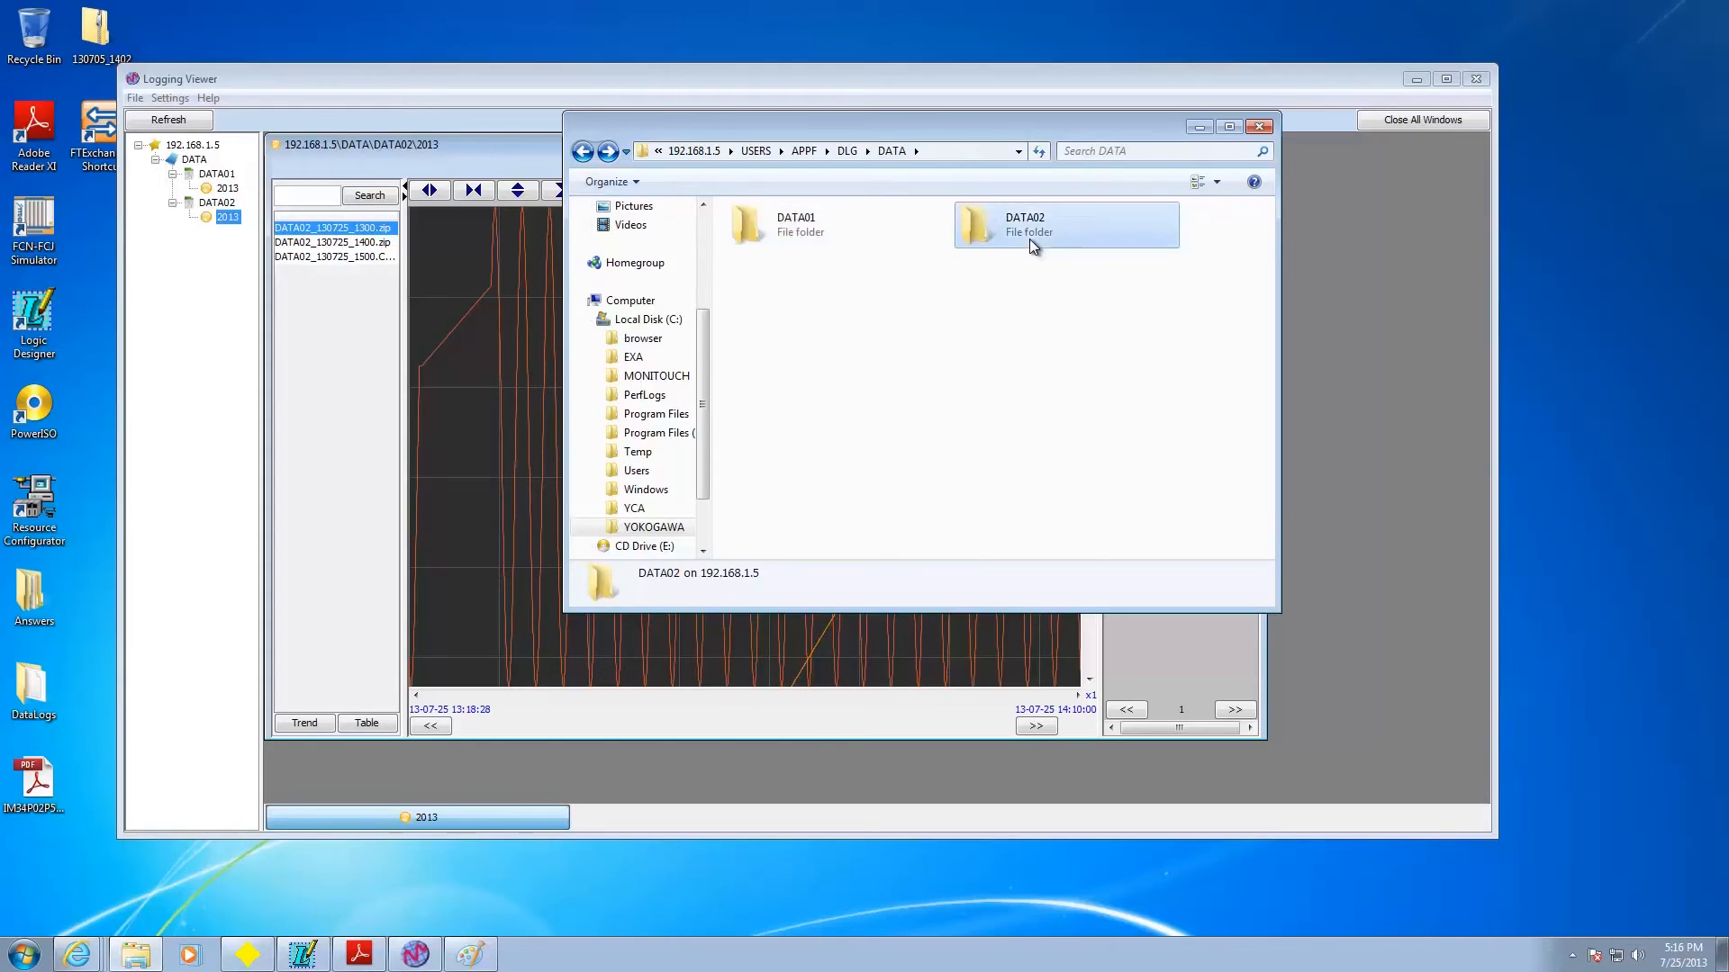
pyautogui.doubleClick(1029, 240)
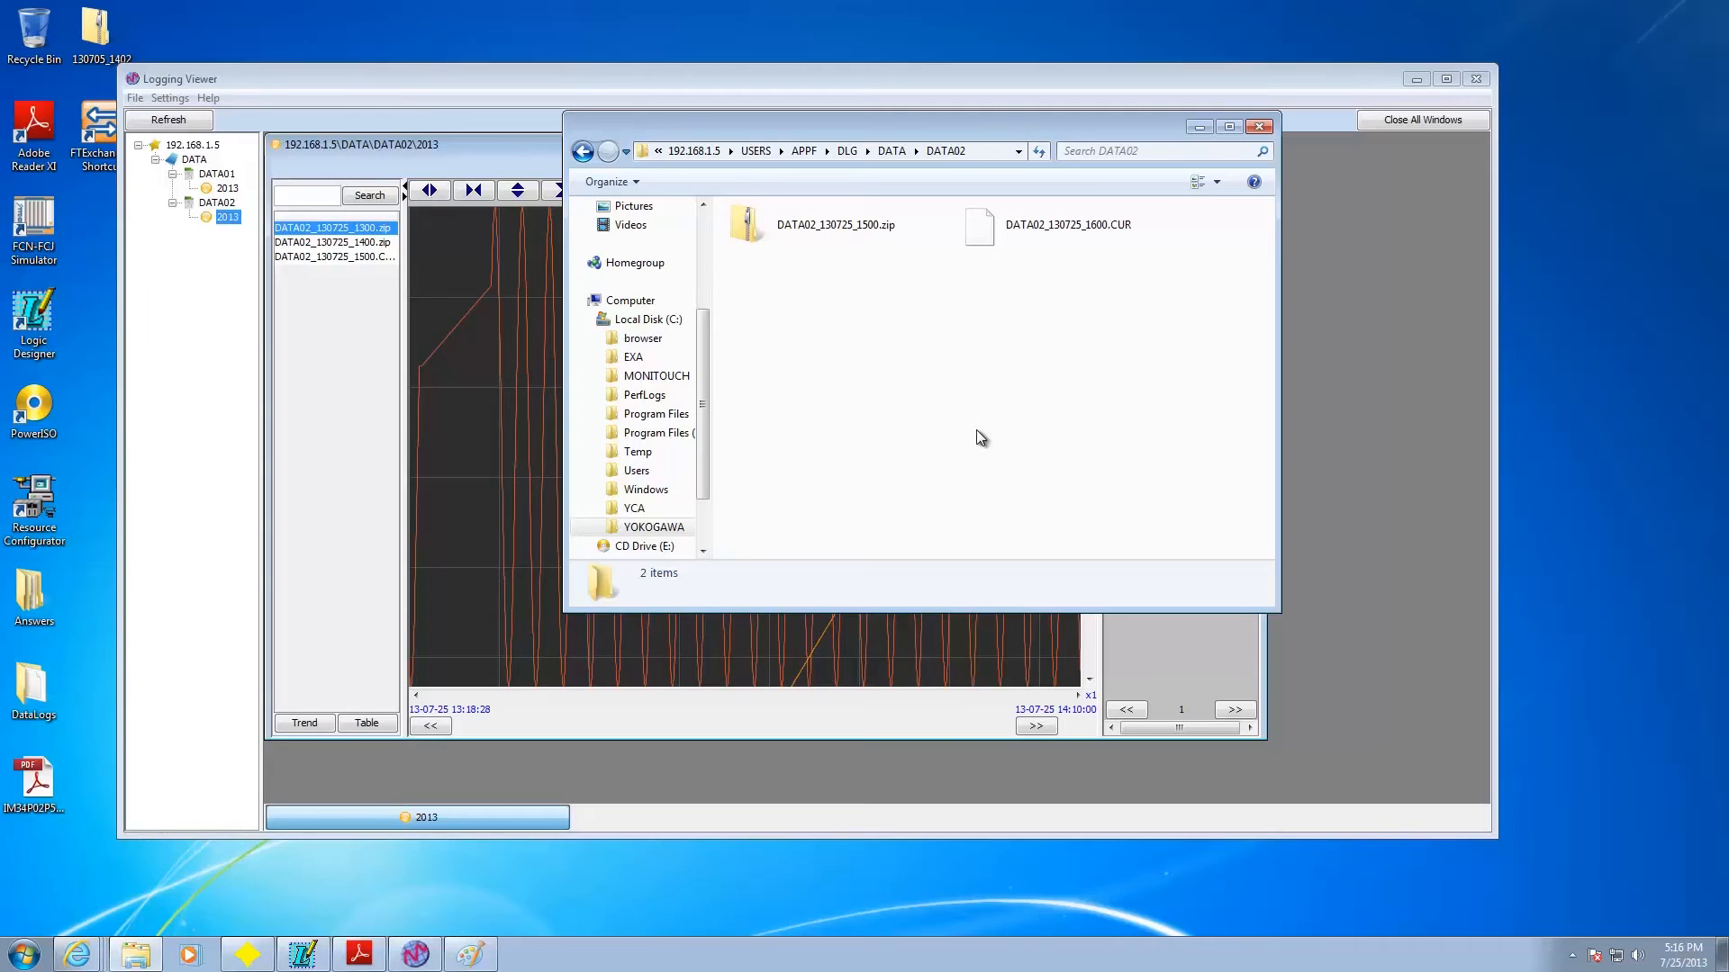
pyautogui.click(1266, 128)
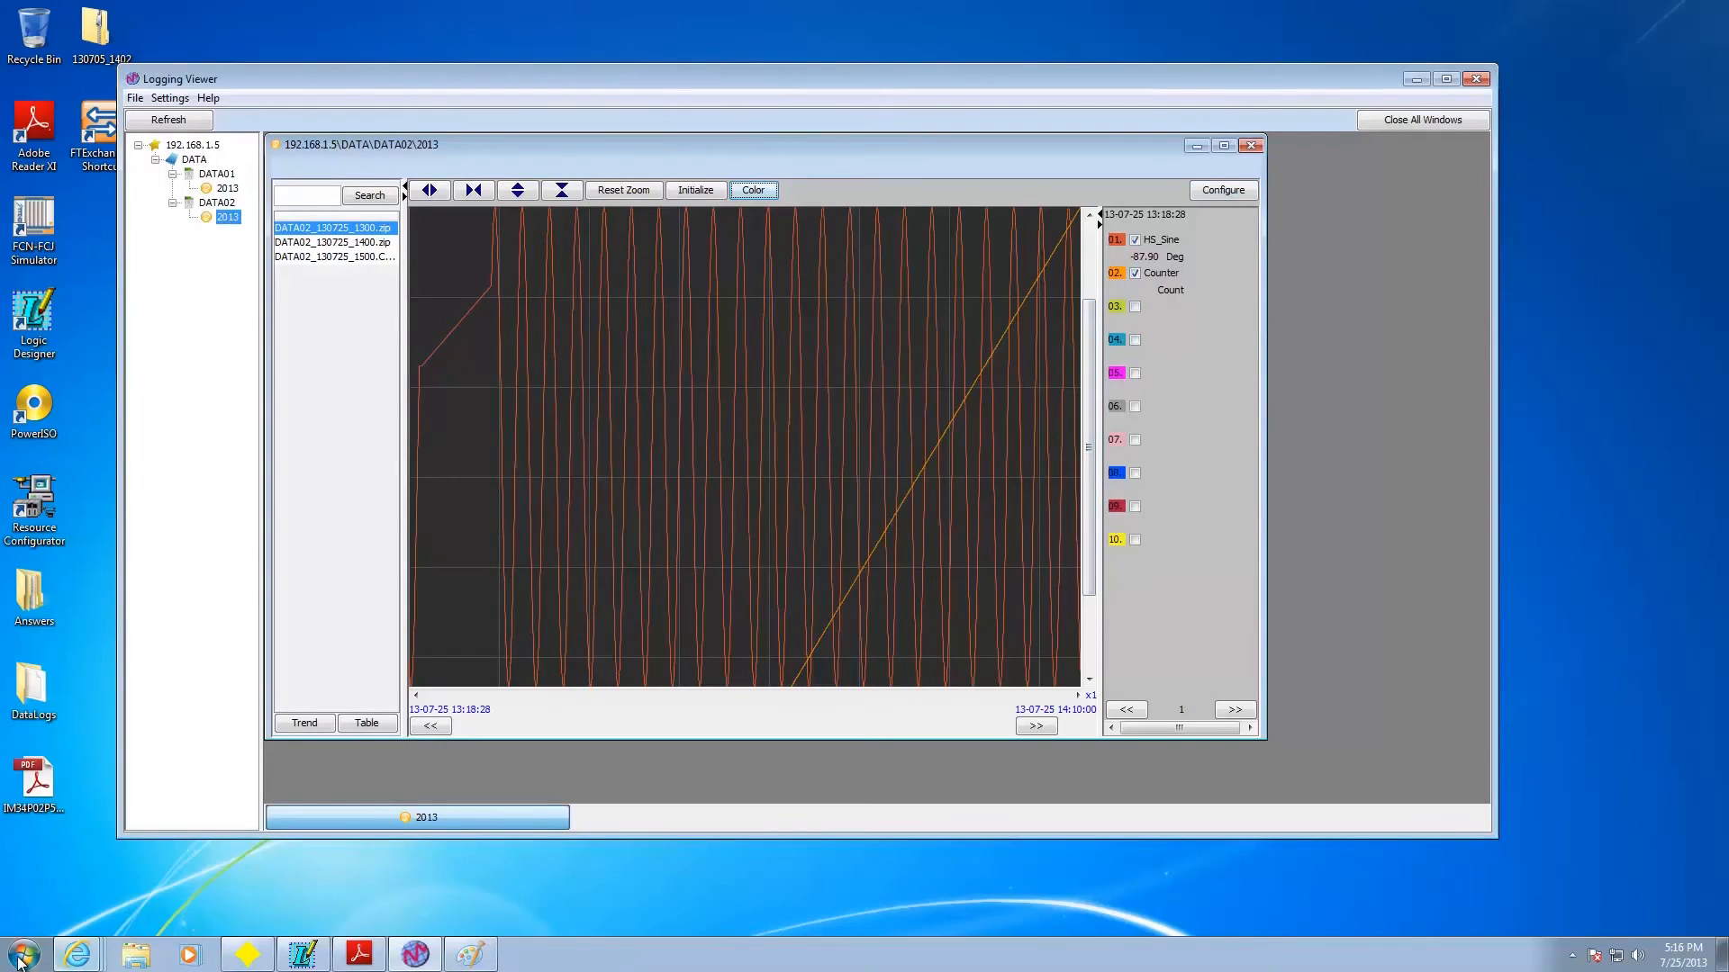
# Step: Point out Logging Viewer among the InfoWell Logging Portfolio programs, and close the DATA02 2013 trend window in the viewer
pyautogui.click(24, 953)
pyautogui.click(63, 874)
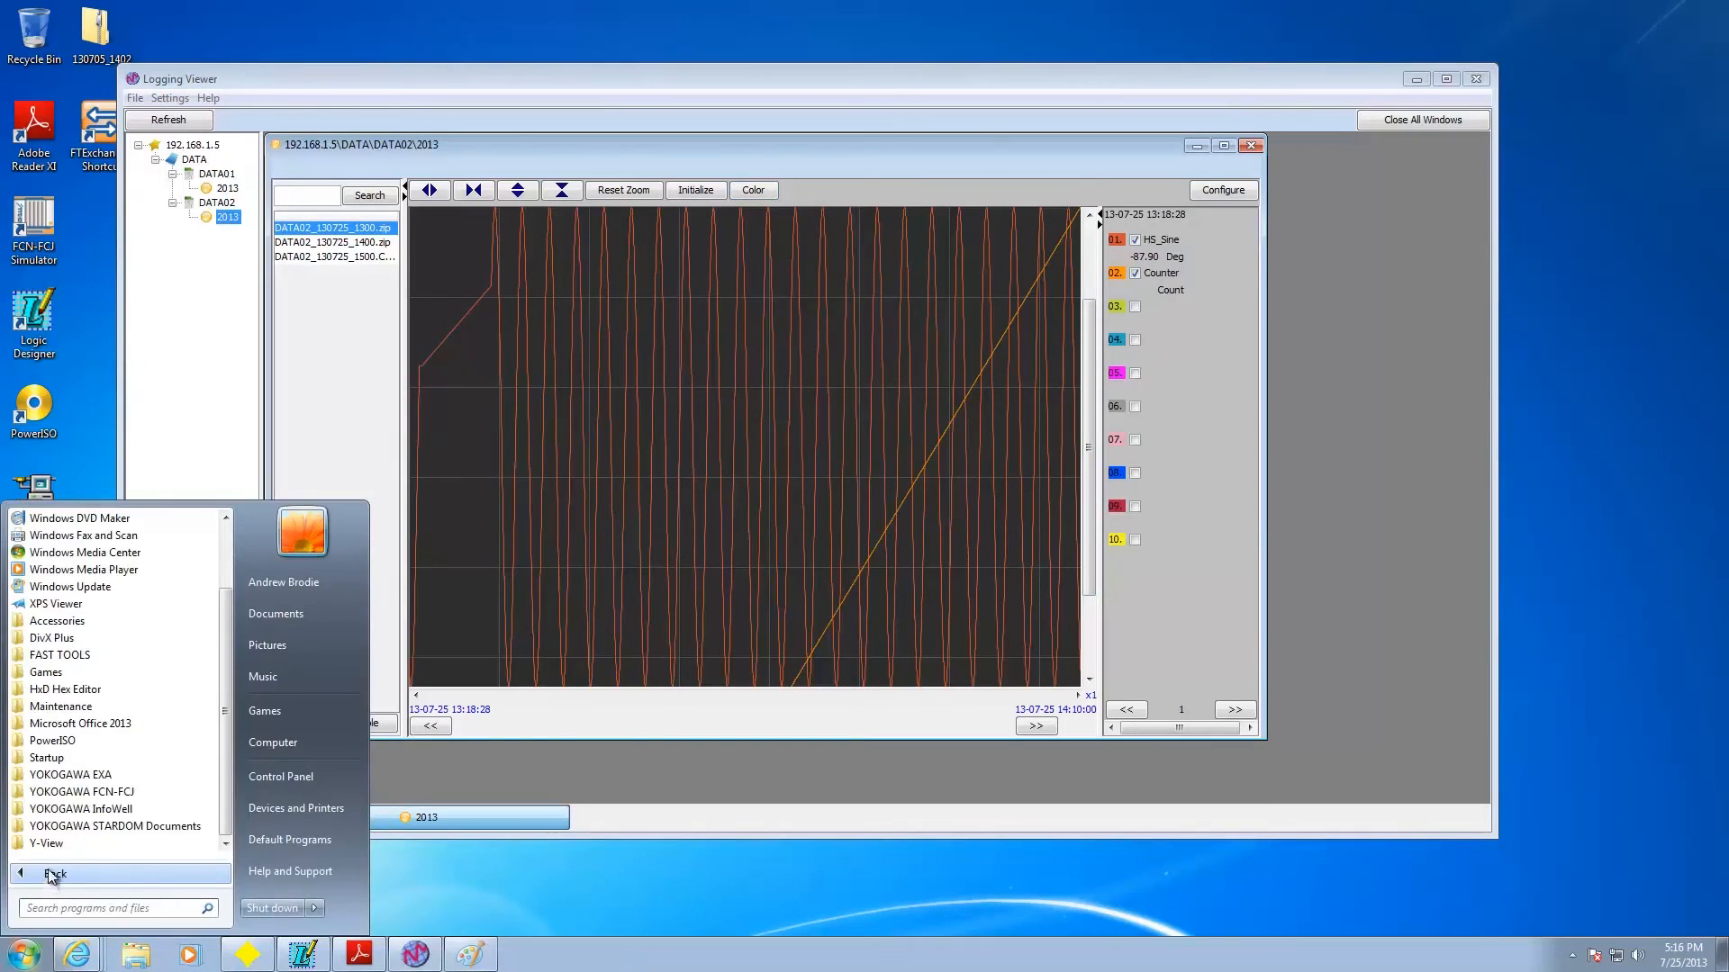
pyautogui.click(116, 809)
pyautogui.click(115, 843)
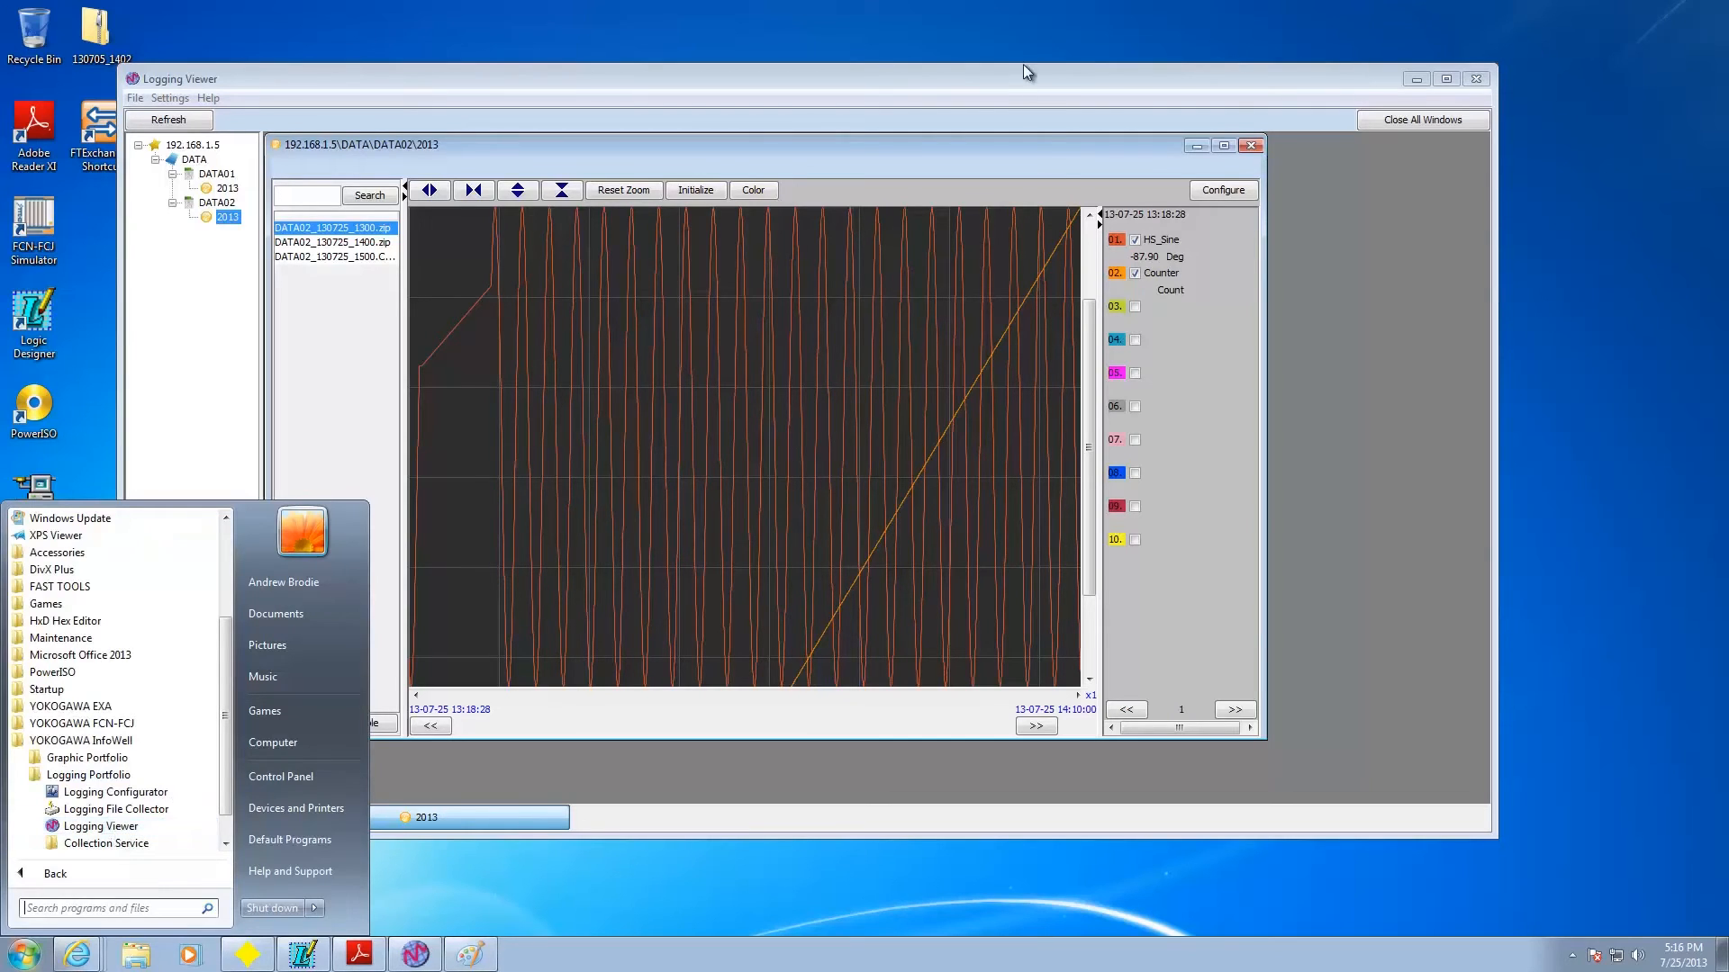
pyautogui.click(989, 120)
pyautogui.click(1250, 146)
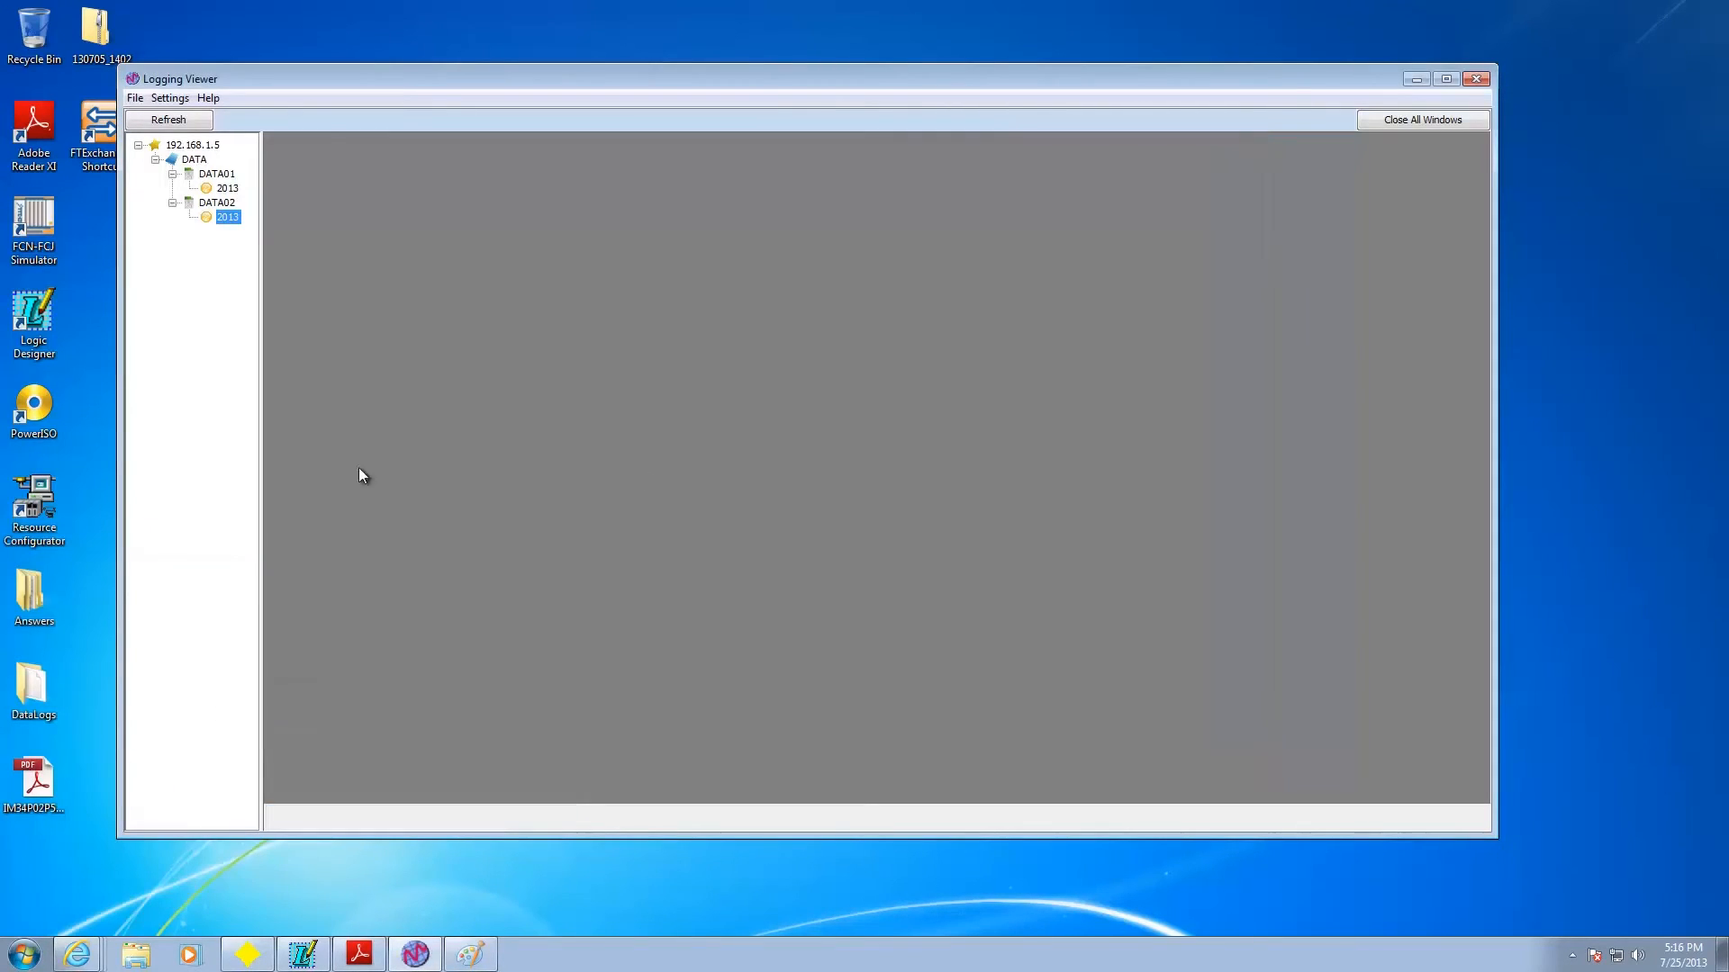
# Step: Show the Select Data Folder command, and inspect the contents of the DataLogs folder on the desktop before closing it
pyautogui.click(135, 97)
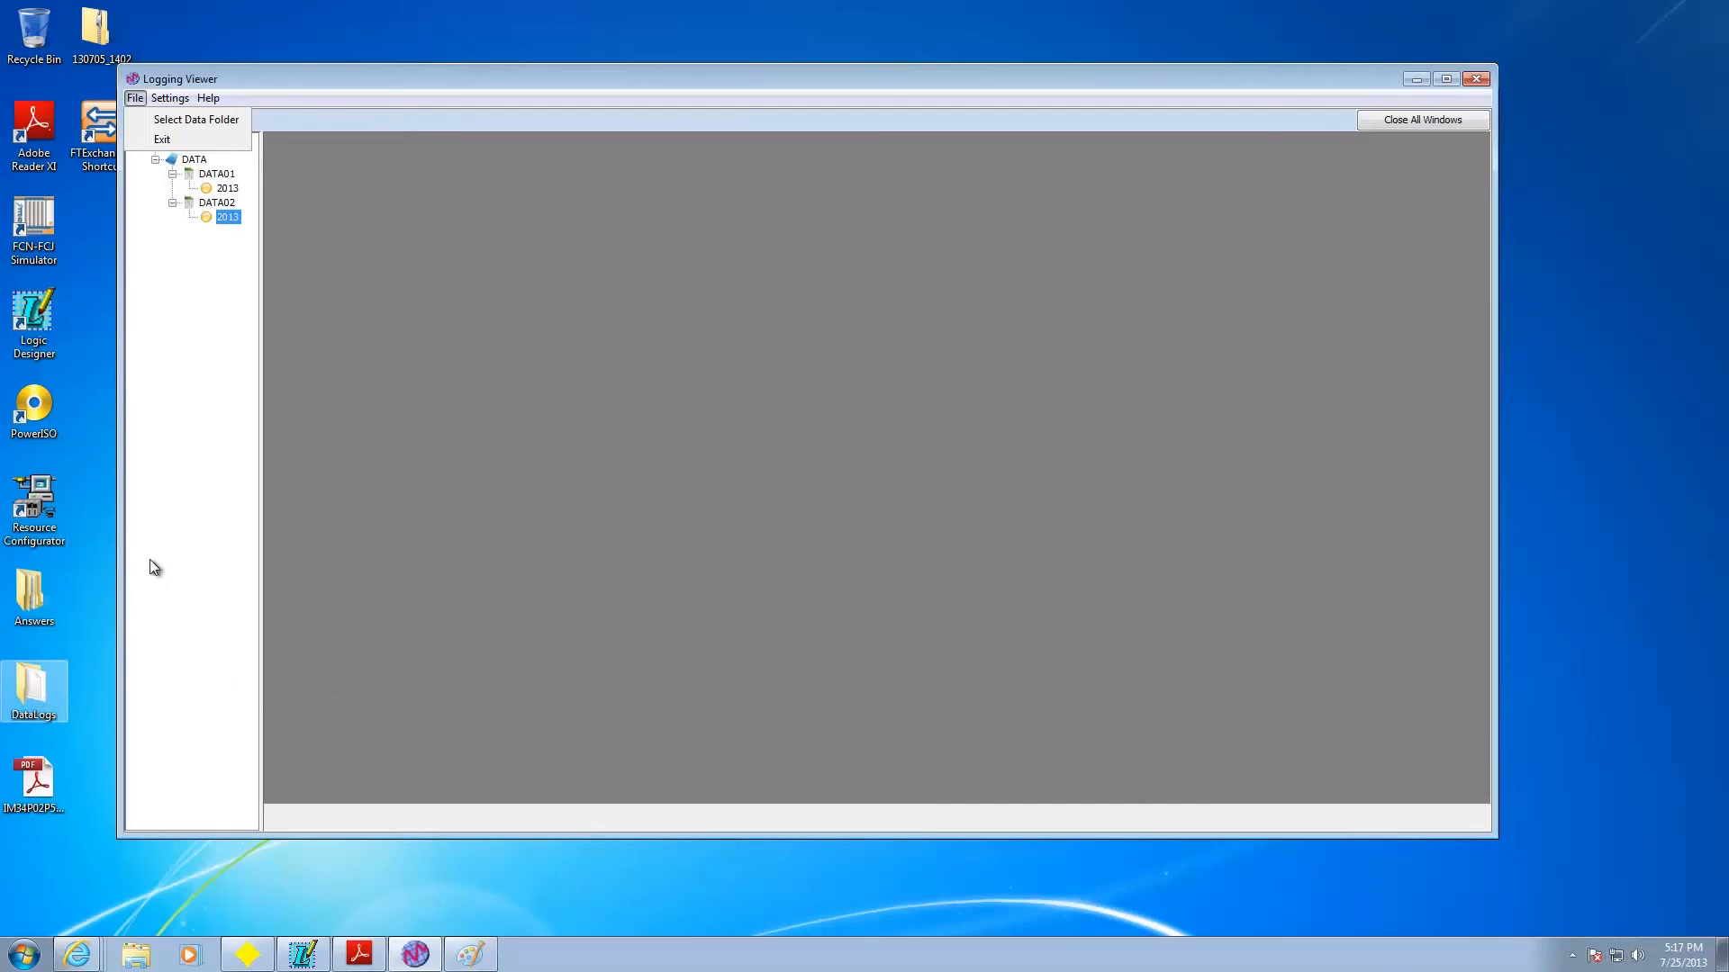
pyautogui.doubleClick(40, 701)
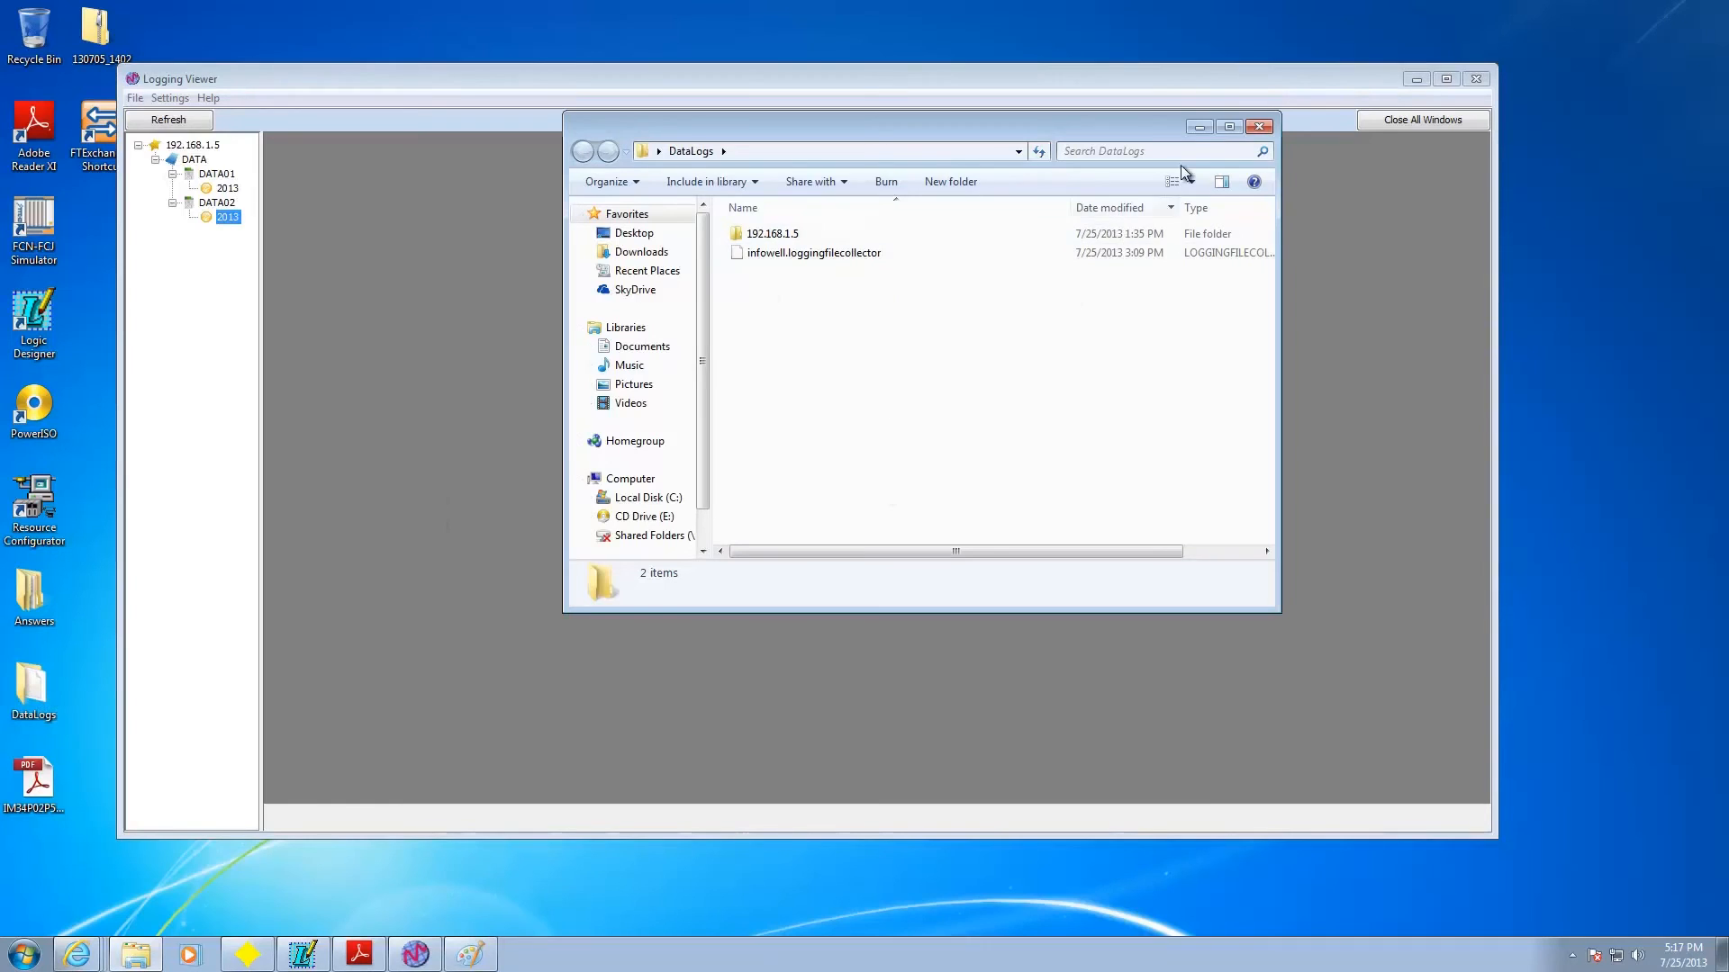
pyautogui.click(1259, 126)
# Step: Demonstrate choosing the desktop's DataLogs folder as the viewer's data folder, and close the dialog without applying it
pyautogui.click(135, 98)
pyautogui.click(167, 123)
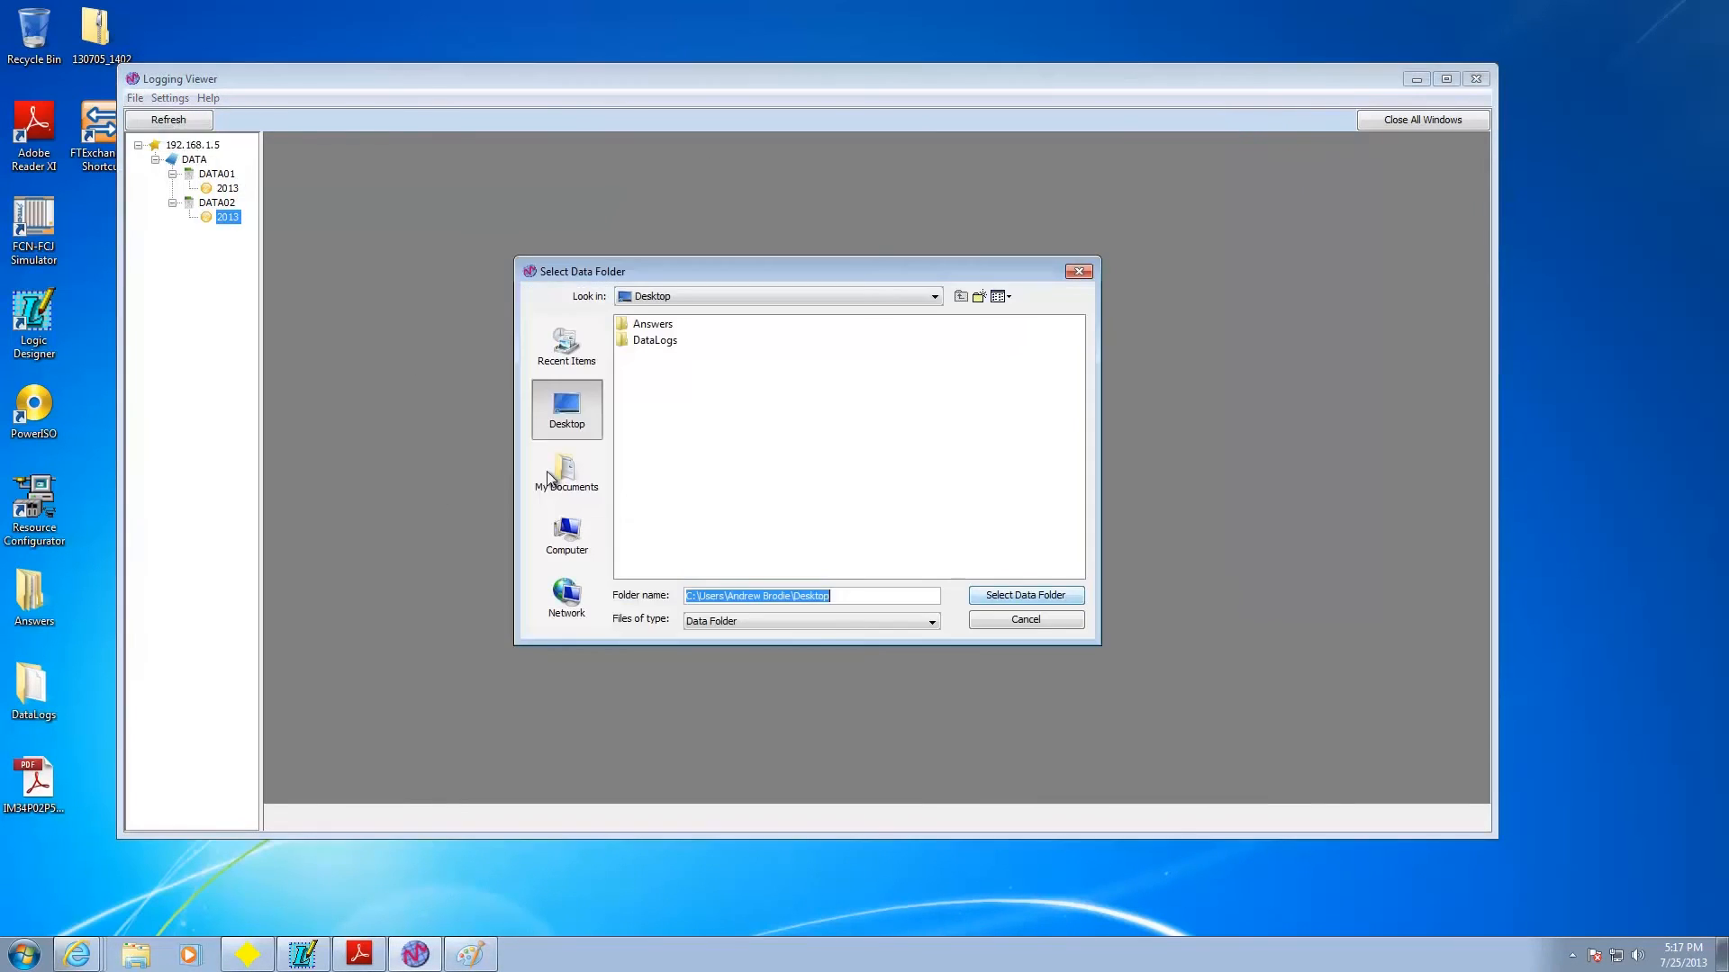
pyautogui.doubleClick(664, 343)
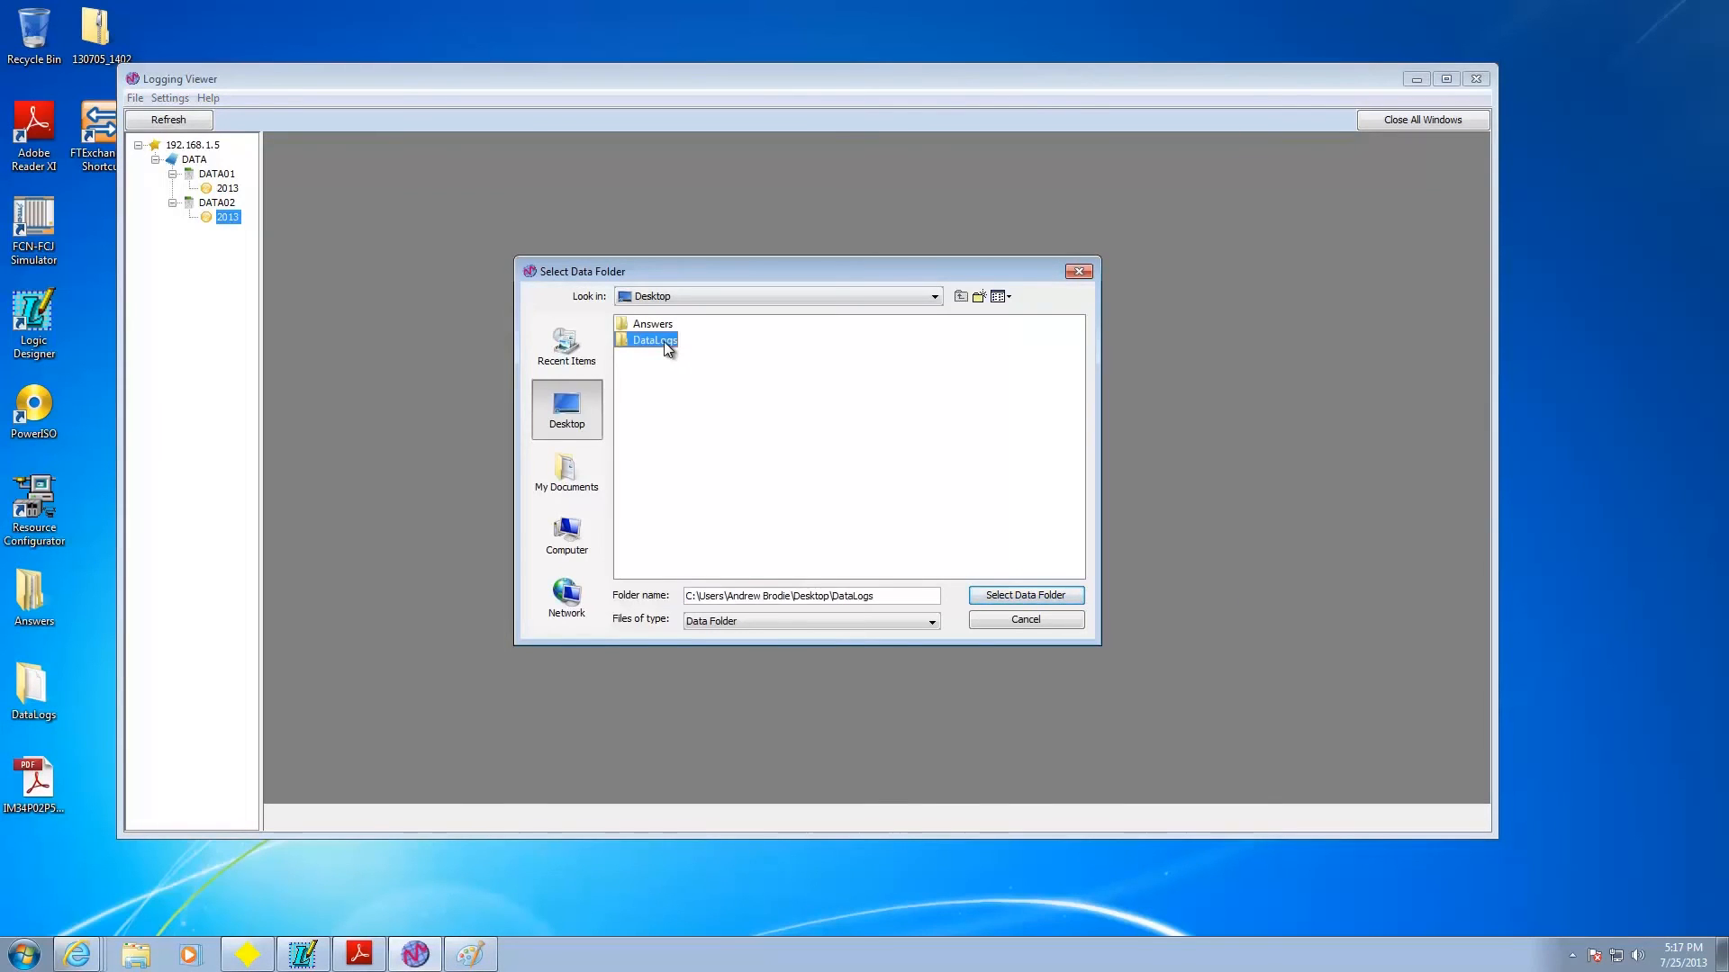
pyautogui.click(1080, 273)
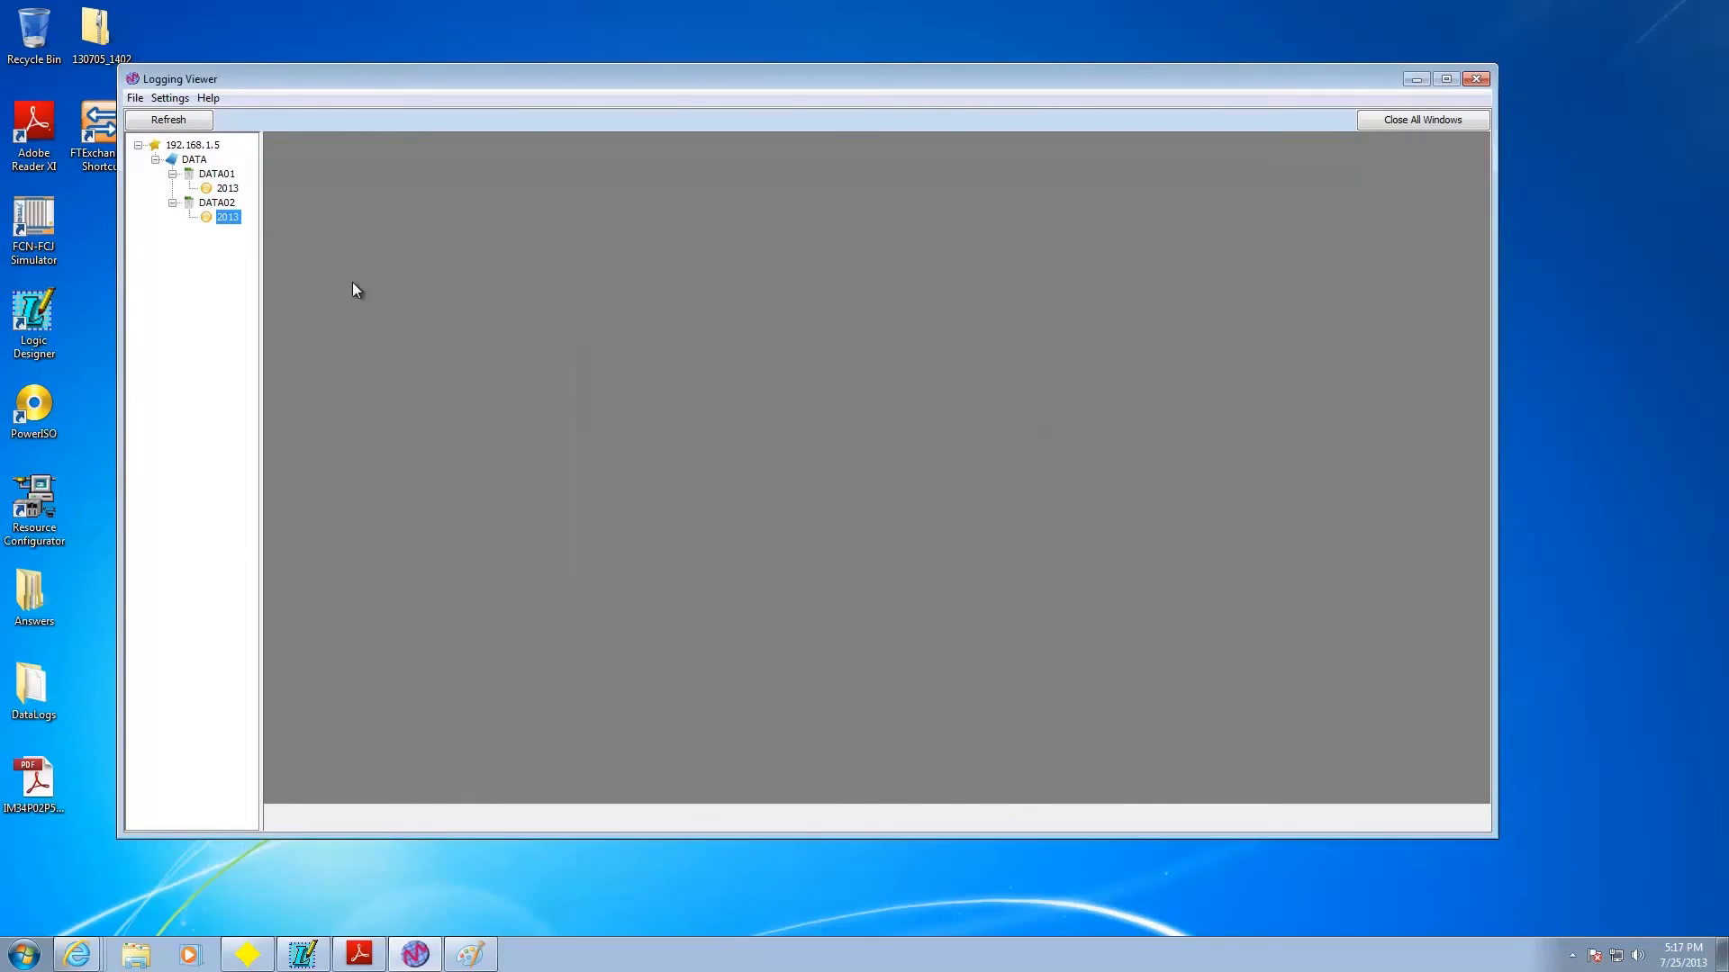
# Step: Collapse the 192.168.1.5 tree in Logging Viewer and refresh the list of logged data
pyautogui.click(155, 159)
pyautogui.click(138, 145)
pyautogui.click(167, 123)
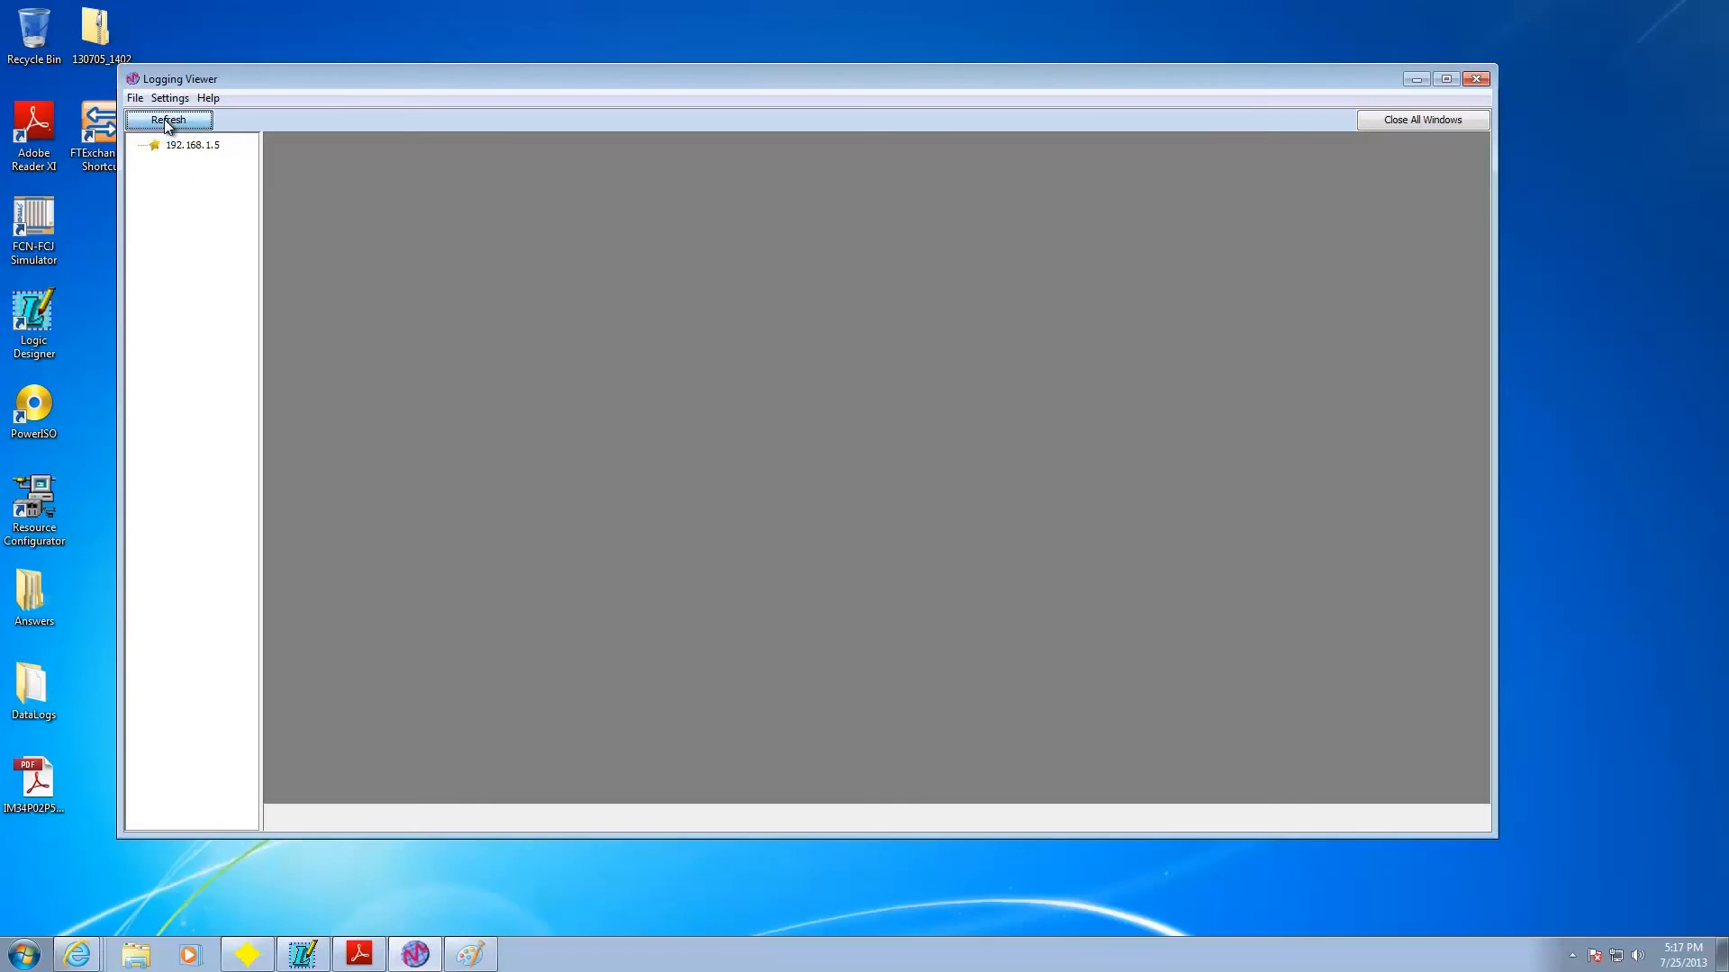
# Step: Expand 192.168.1.5 down to DATA01 and open its 2013 log file list
pyautogui.click(167, 146)
pyautogui.doubleClick(167, 146)
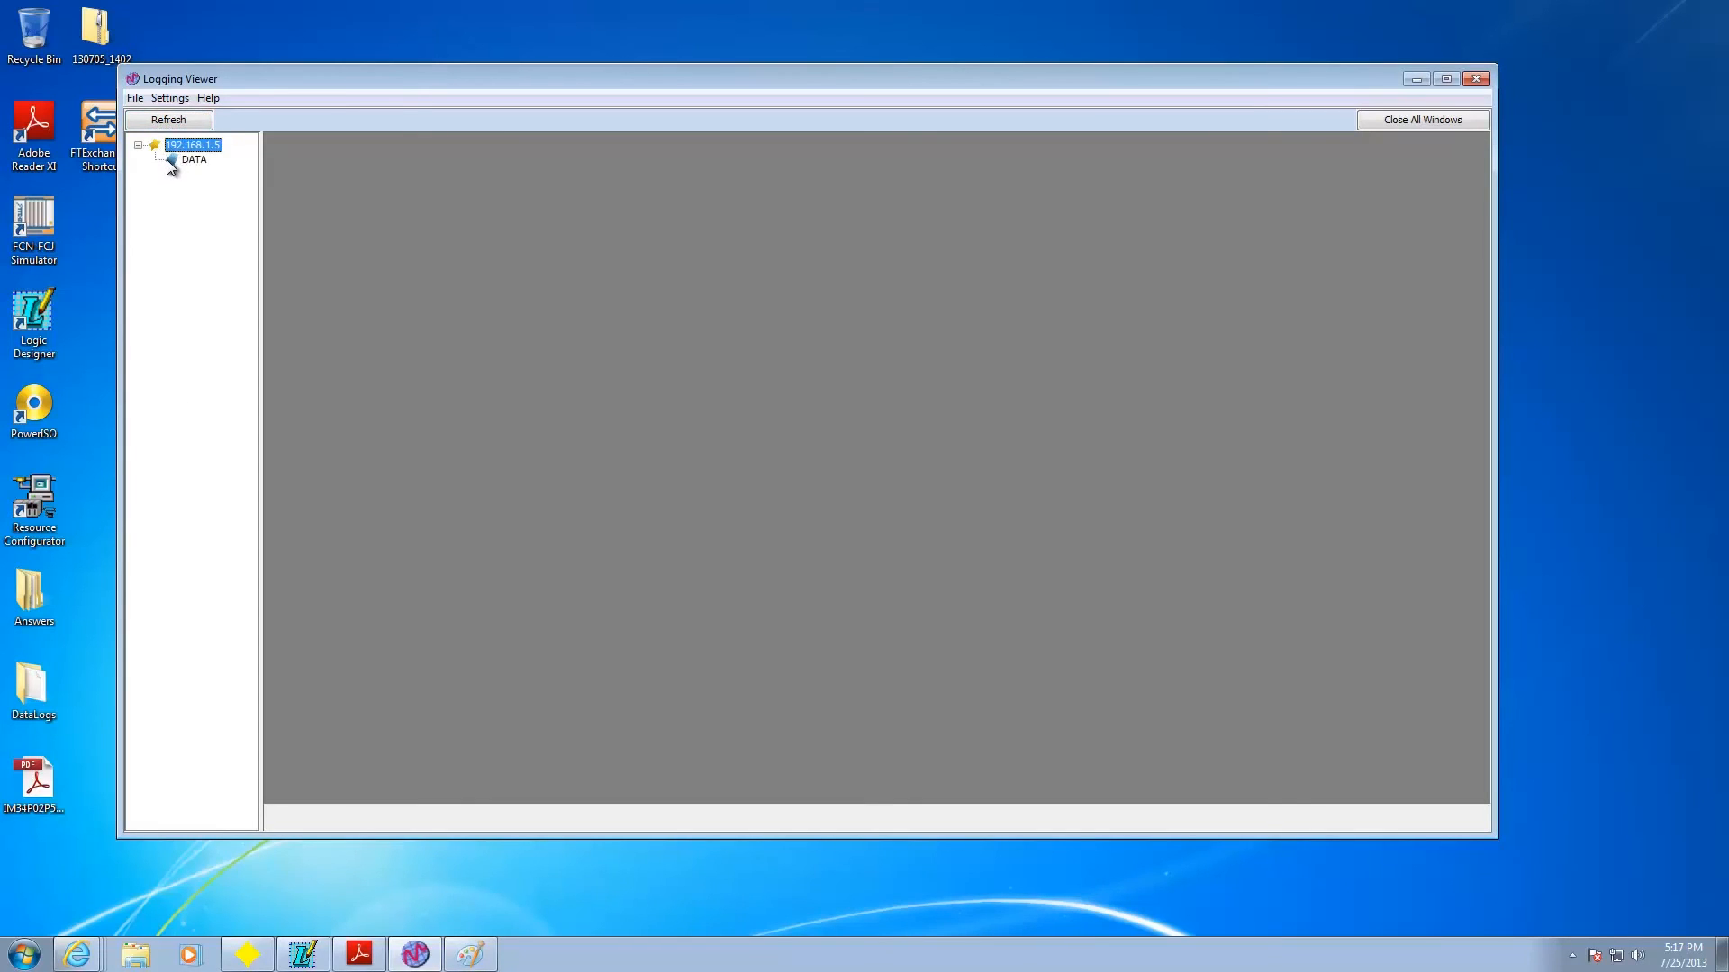
pyautogui.doubleClick(180, 162)
pyautogui.doubleClick(209, 174)
pyautogui.doubleClick(226, 190)
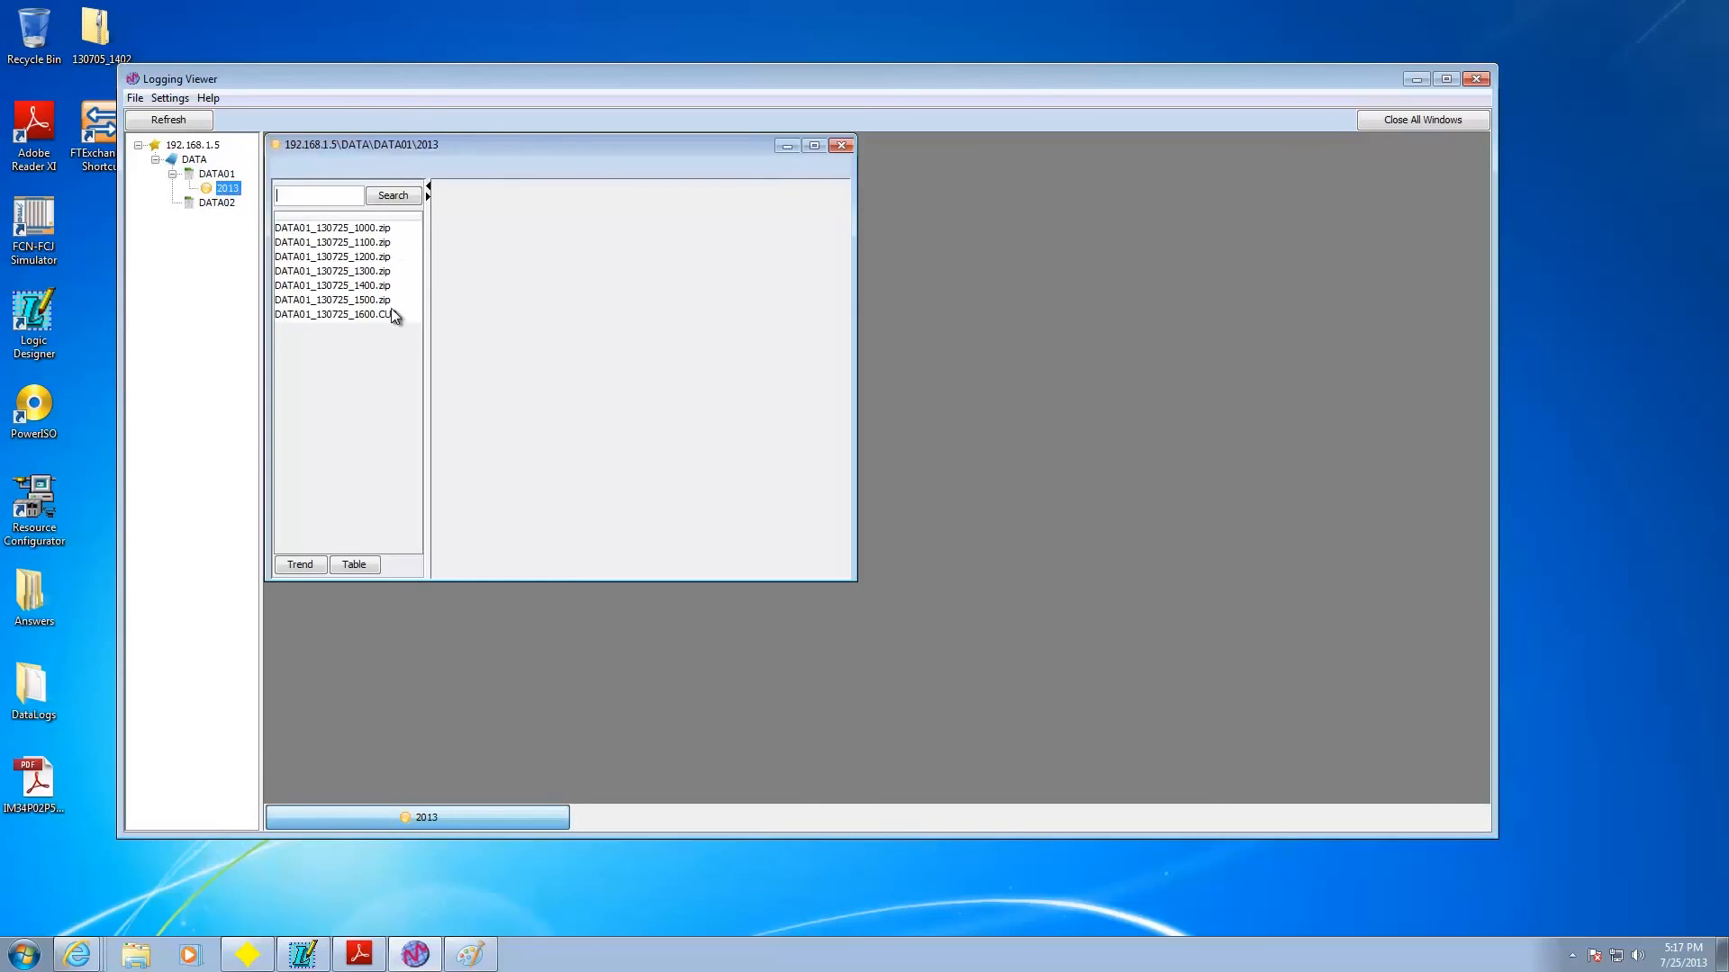
# Step: Open the log file DATA01_130725_1500.zip and display its data as a trend
pyautogui.doubleClick(382, 300)
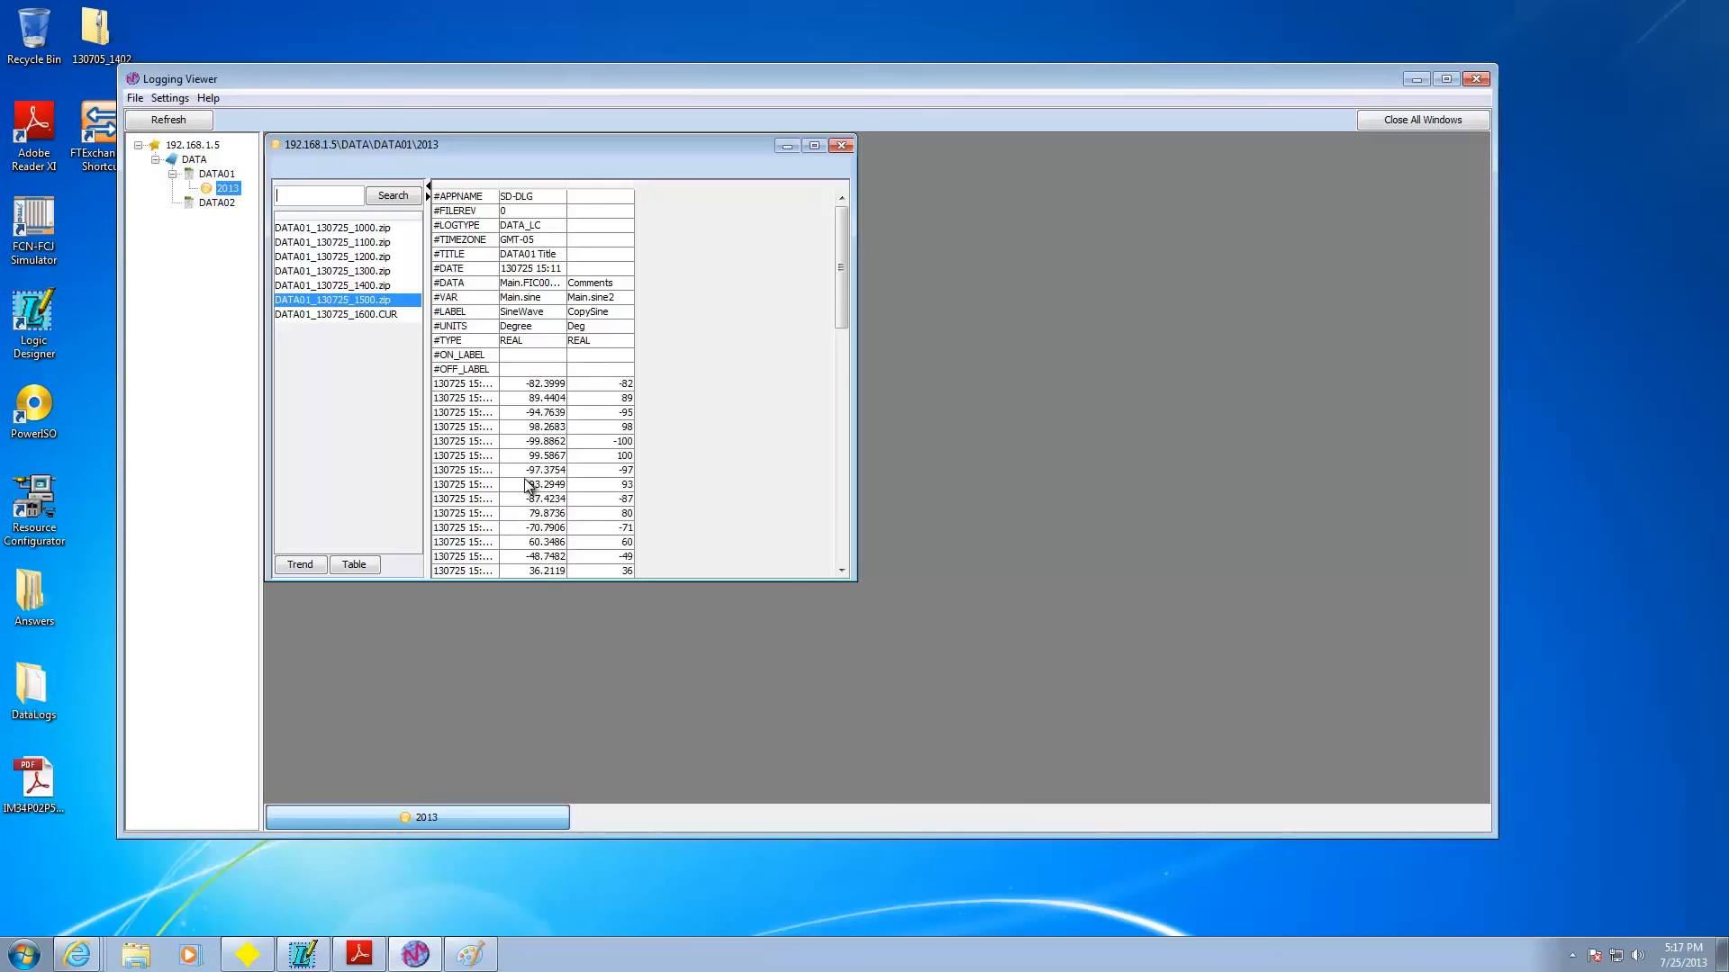
pyautogui.click(306, 566)
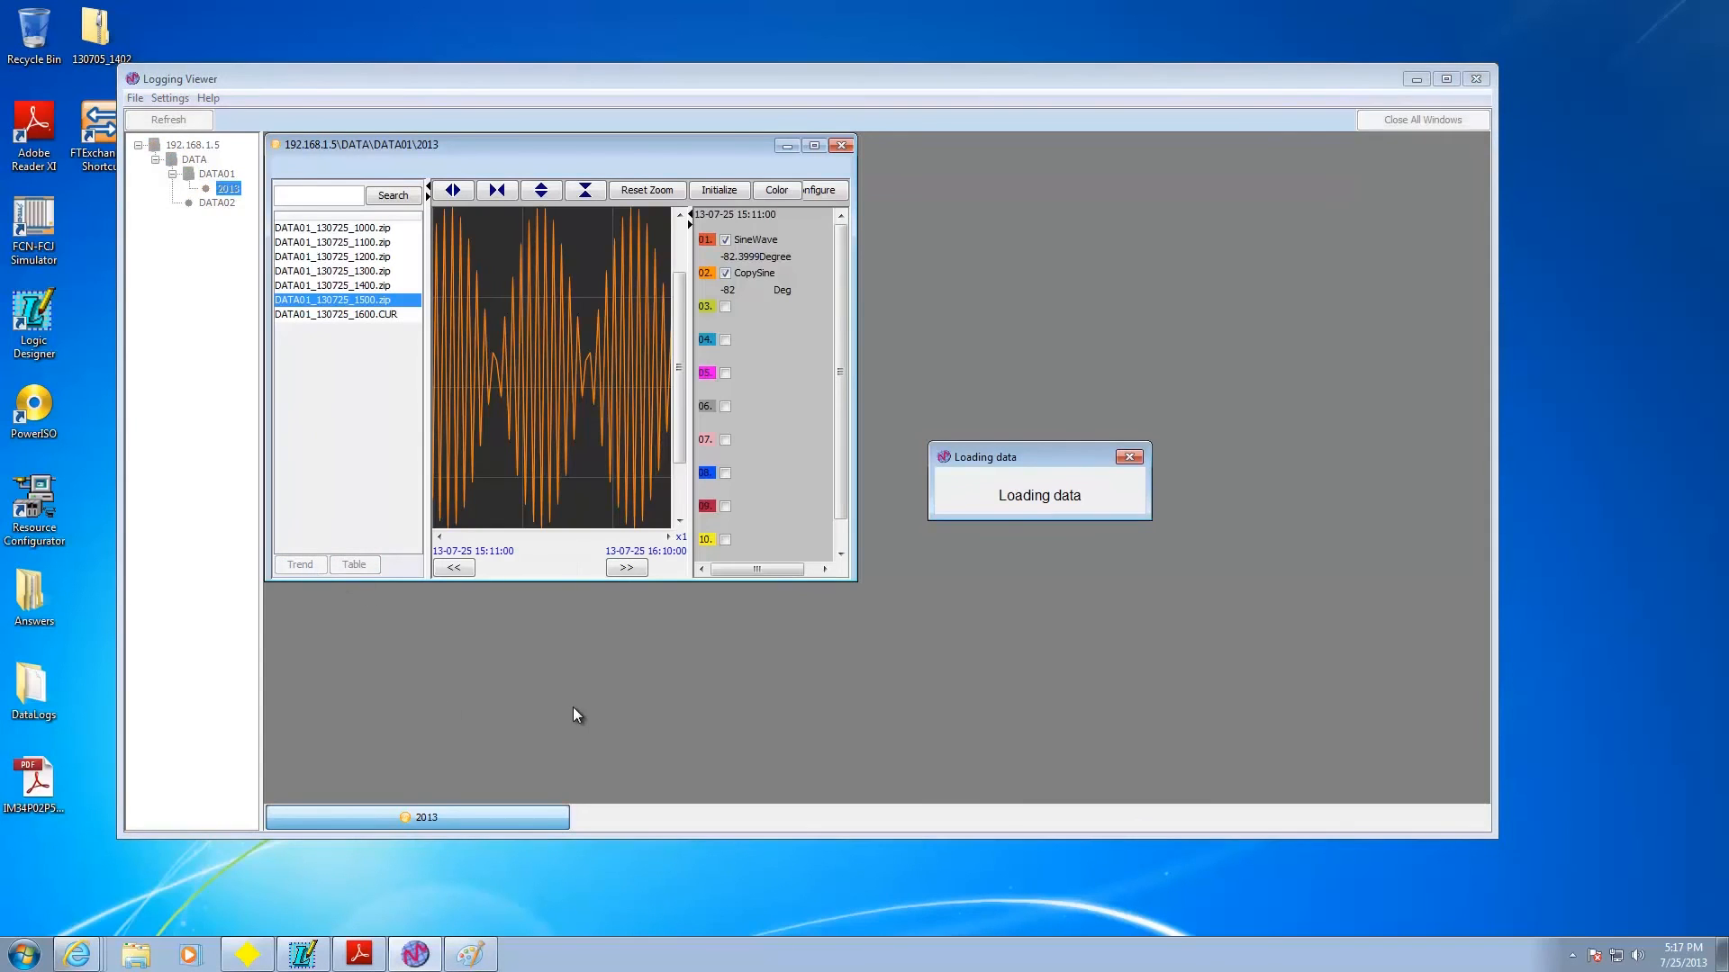
# Step: Toggle the SineWave and CopySine traces to view each separately, leaving only SineWave displayed, and point out the trend's Color option
pyautogui.click(725, 273)
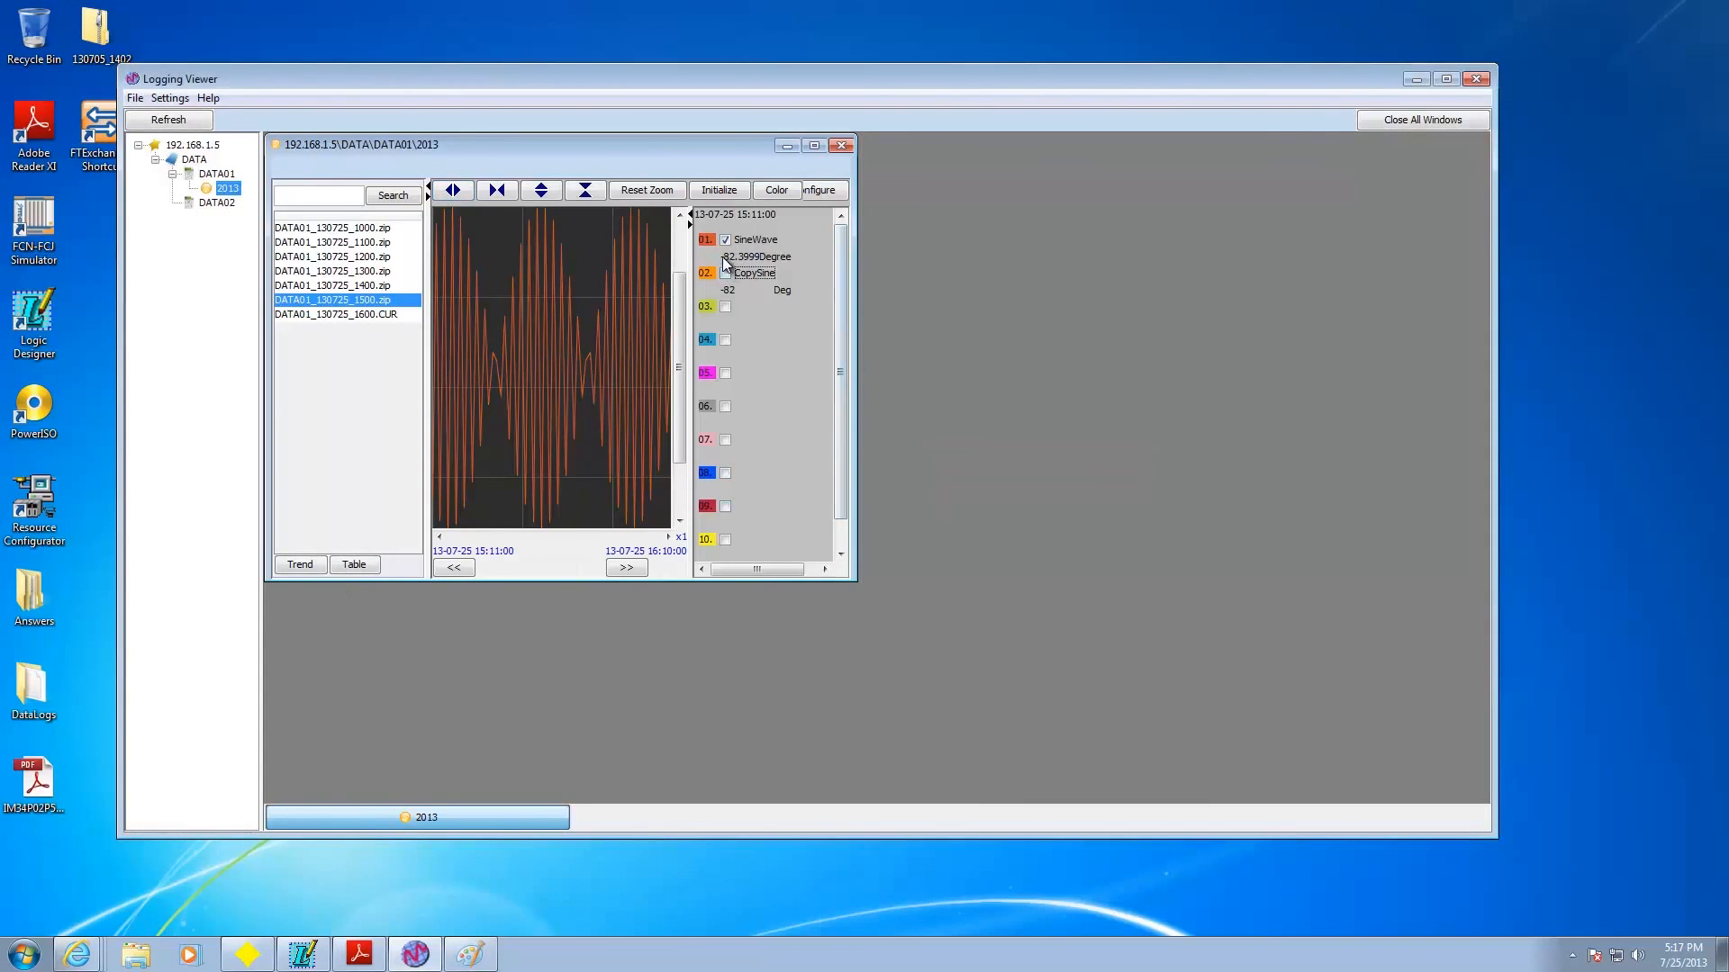
pyautogui.click(725, 240)
pyautogui.click(725, 273)
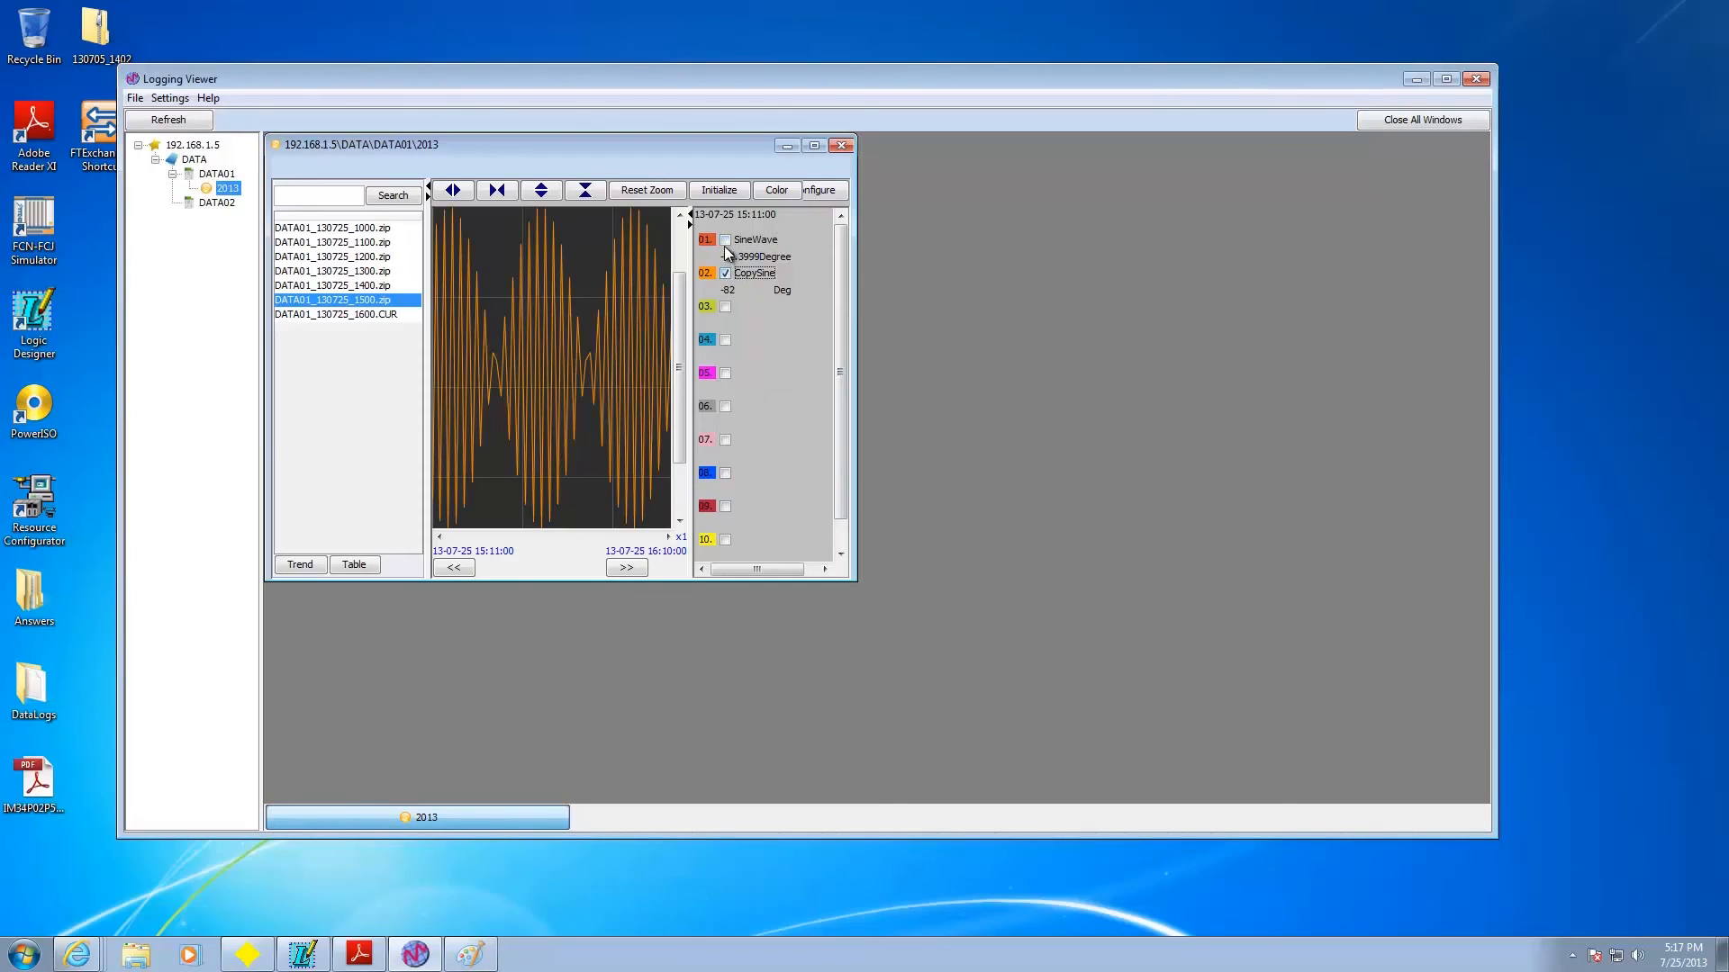
pyautogui.click(726, 241)
pyautogui.click(726, 273)
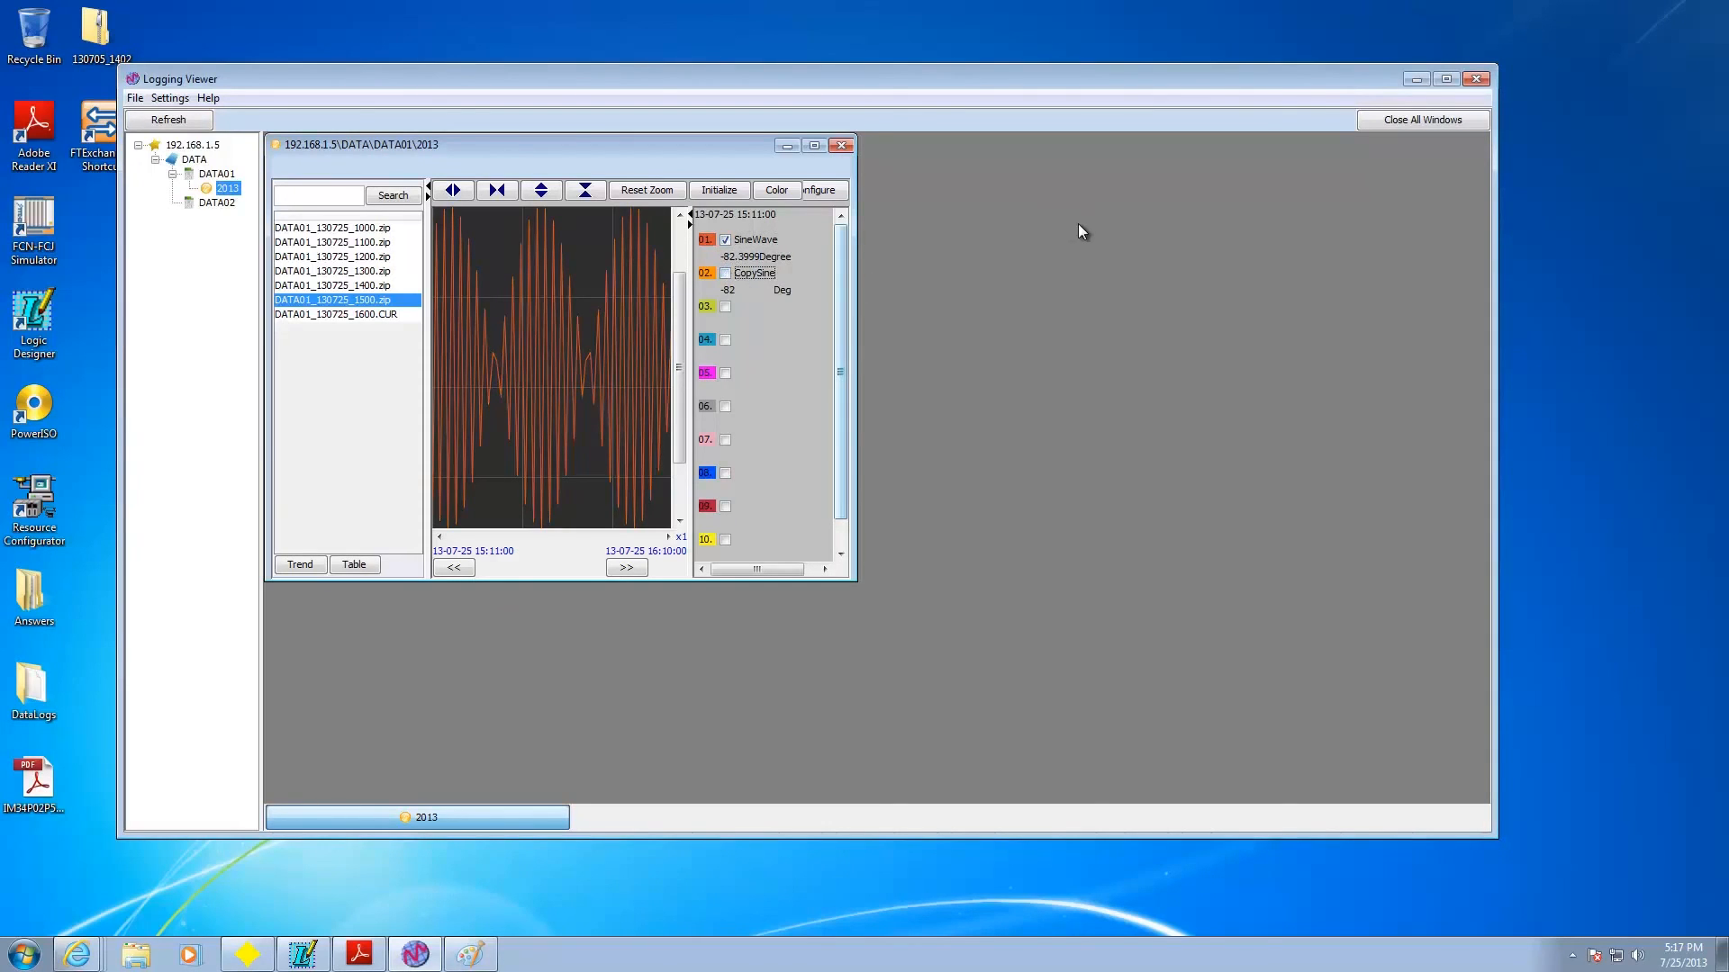
pyautogui.click(775, 194)
pyautogui.click(773, 194)
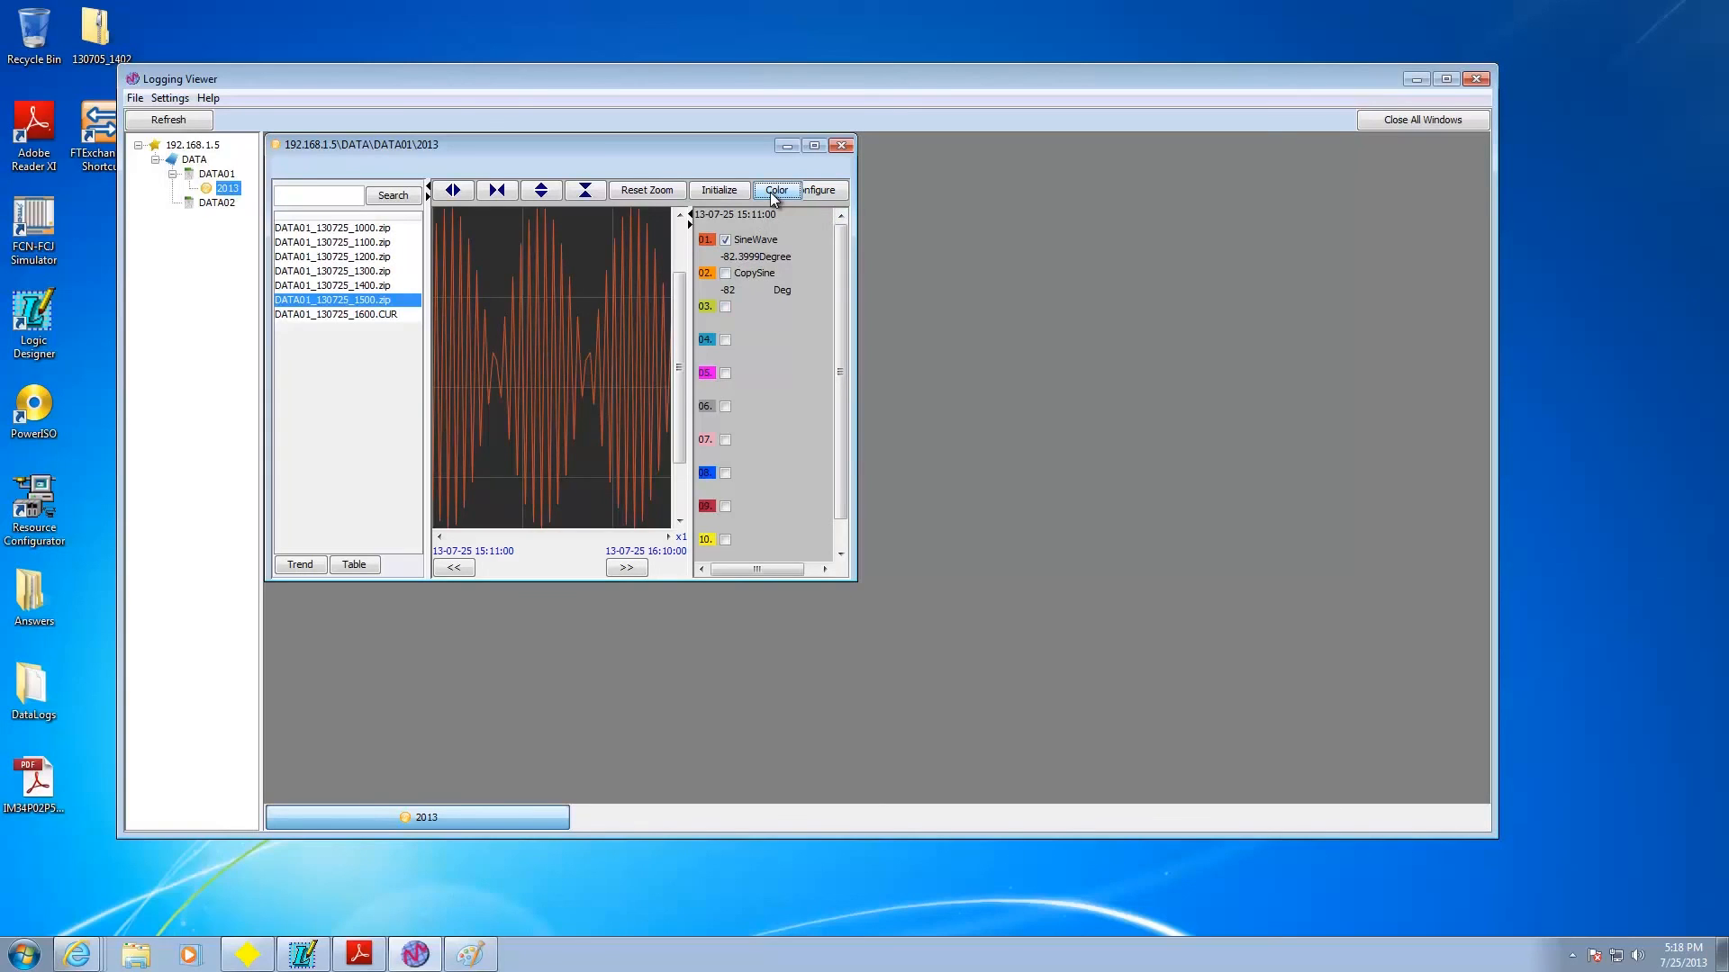
# Step: Close the DATA01 log window and open DATA02_130725_1600.CUR from DATA02's 2013 log file list
pyautogui.click(842, 146)
pyautogui.doubleClick(220, 202)
pyautogui.click(228, 218)
pyautogui.doubleClick(228, 219)
pyautogui.doubleClick(361, 270)
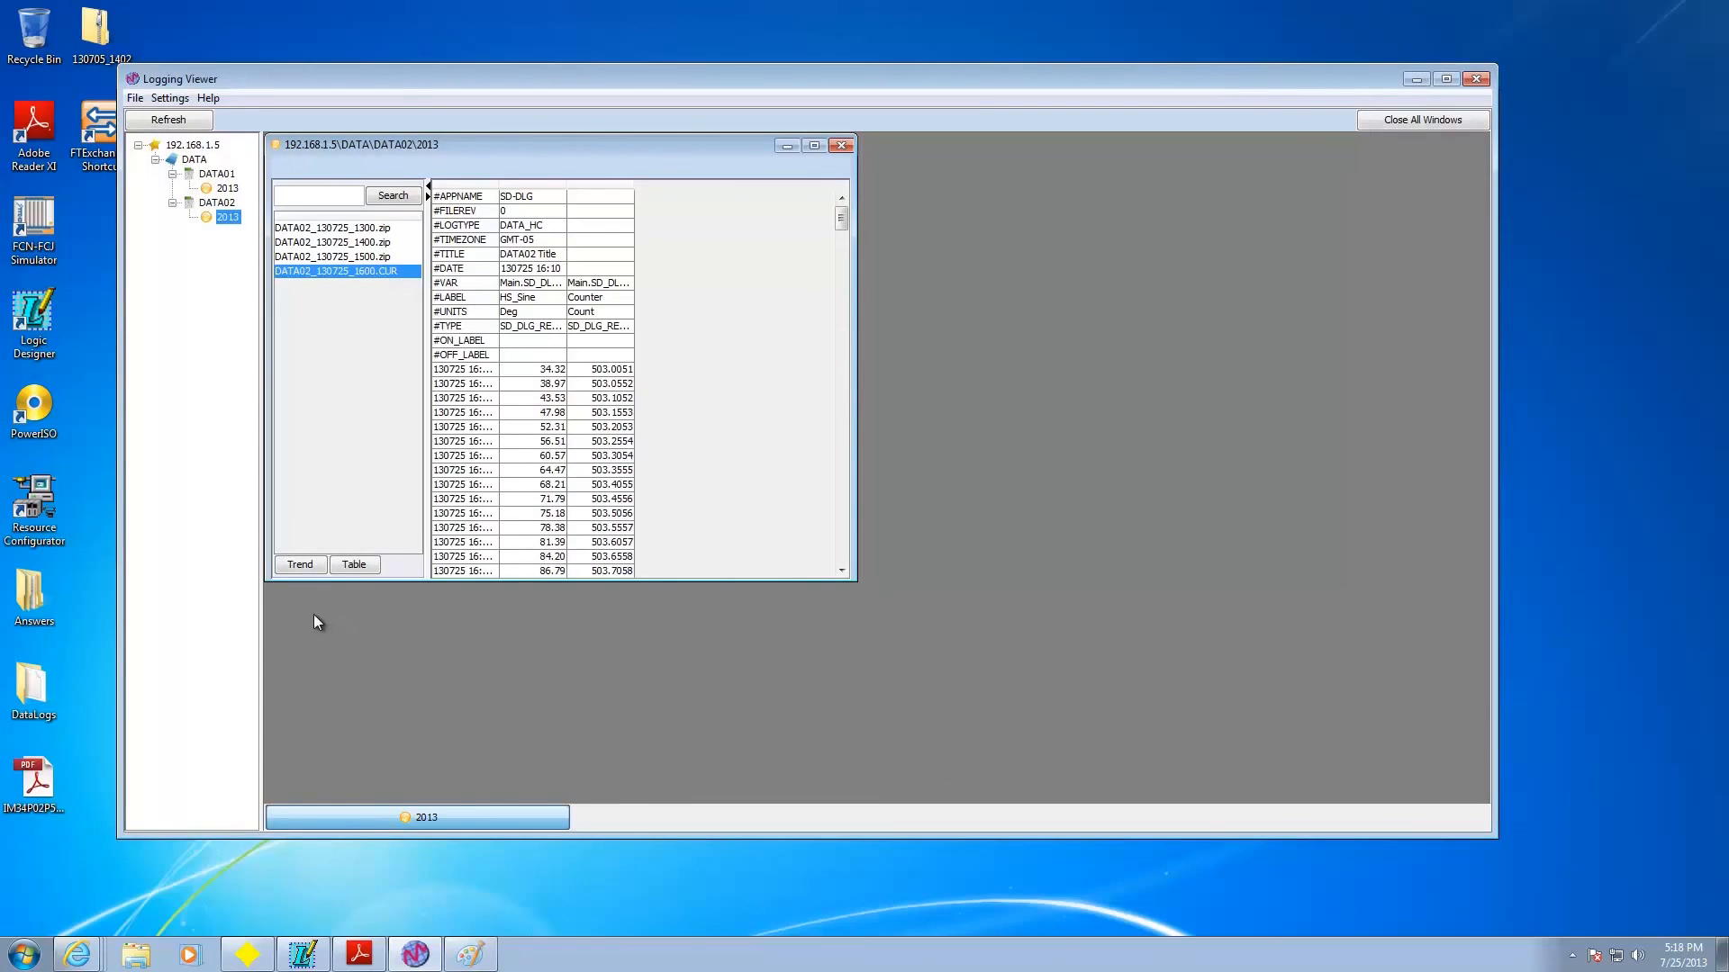
# Step: Show the DATA02 log as a trend in a window enlarged to nearly fill the viewer, and close it
pyautogui.click(300, 564)
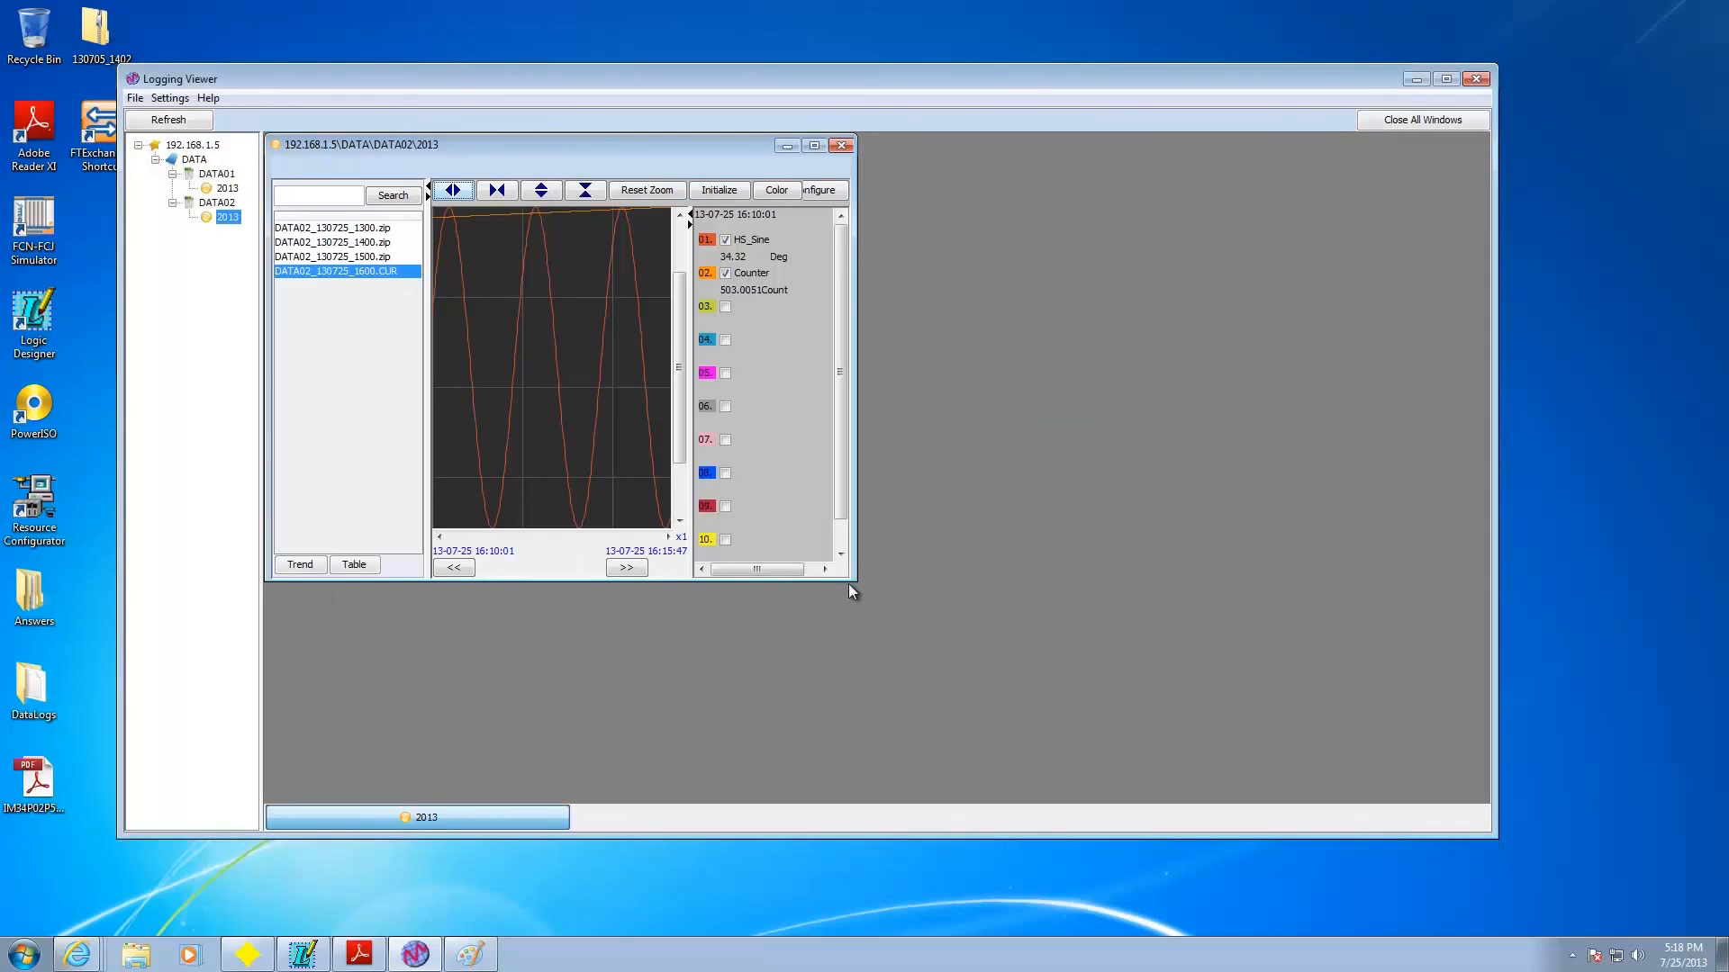
pyautogui.moveTo(854, 581); pyautogui.dragTo(1456, 803)
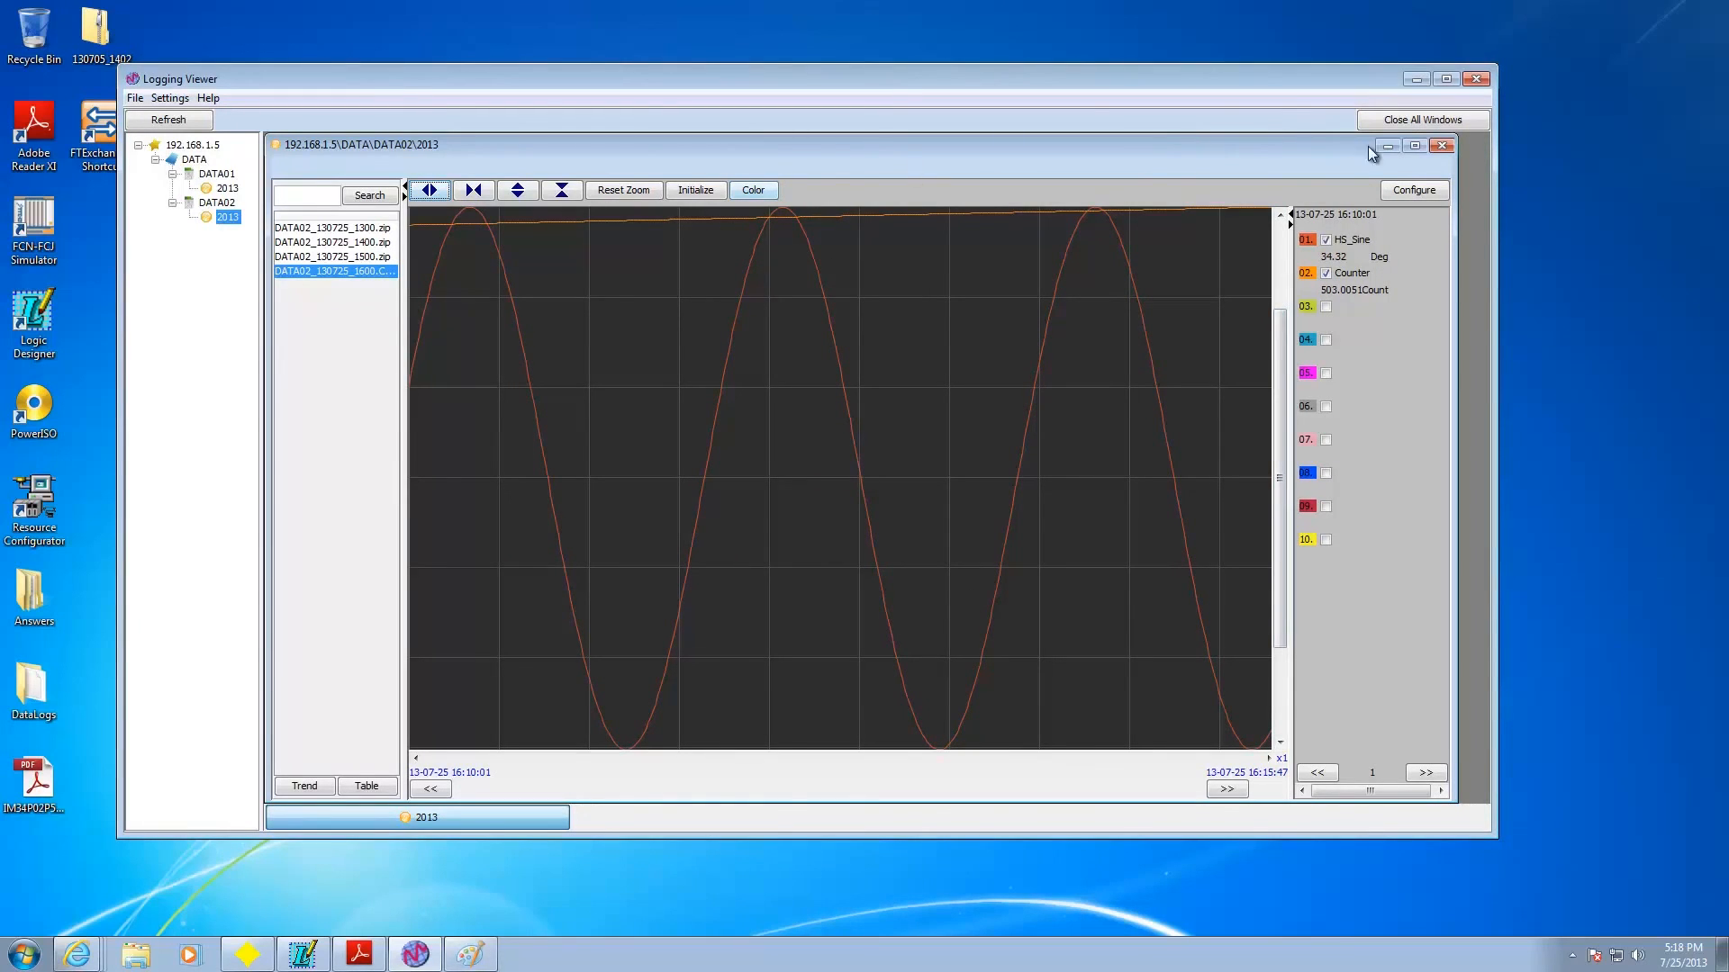
pyautogui.click(1441, 146)
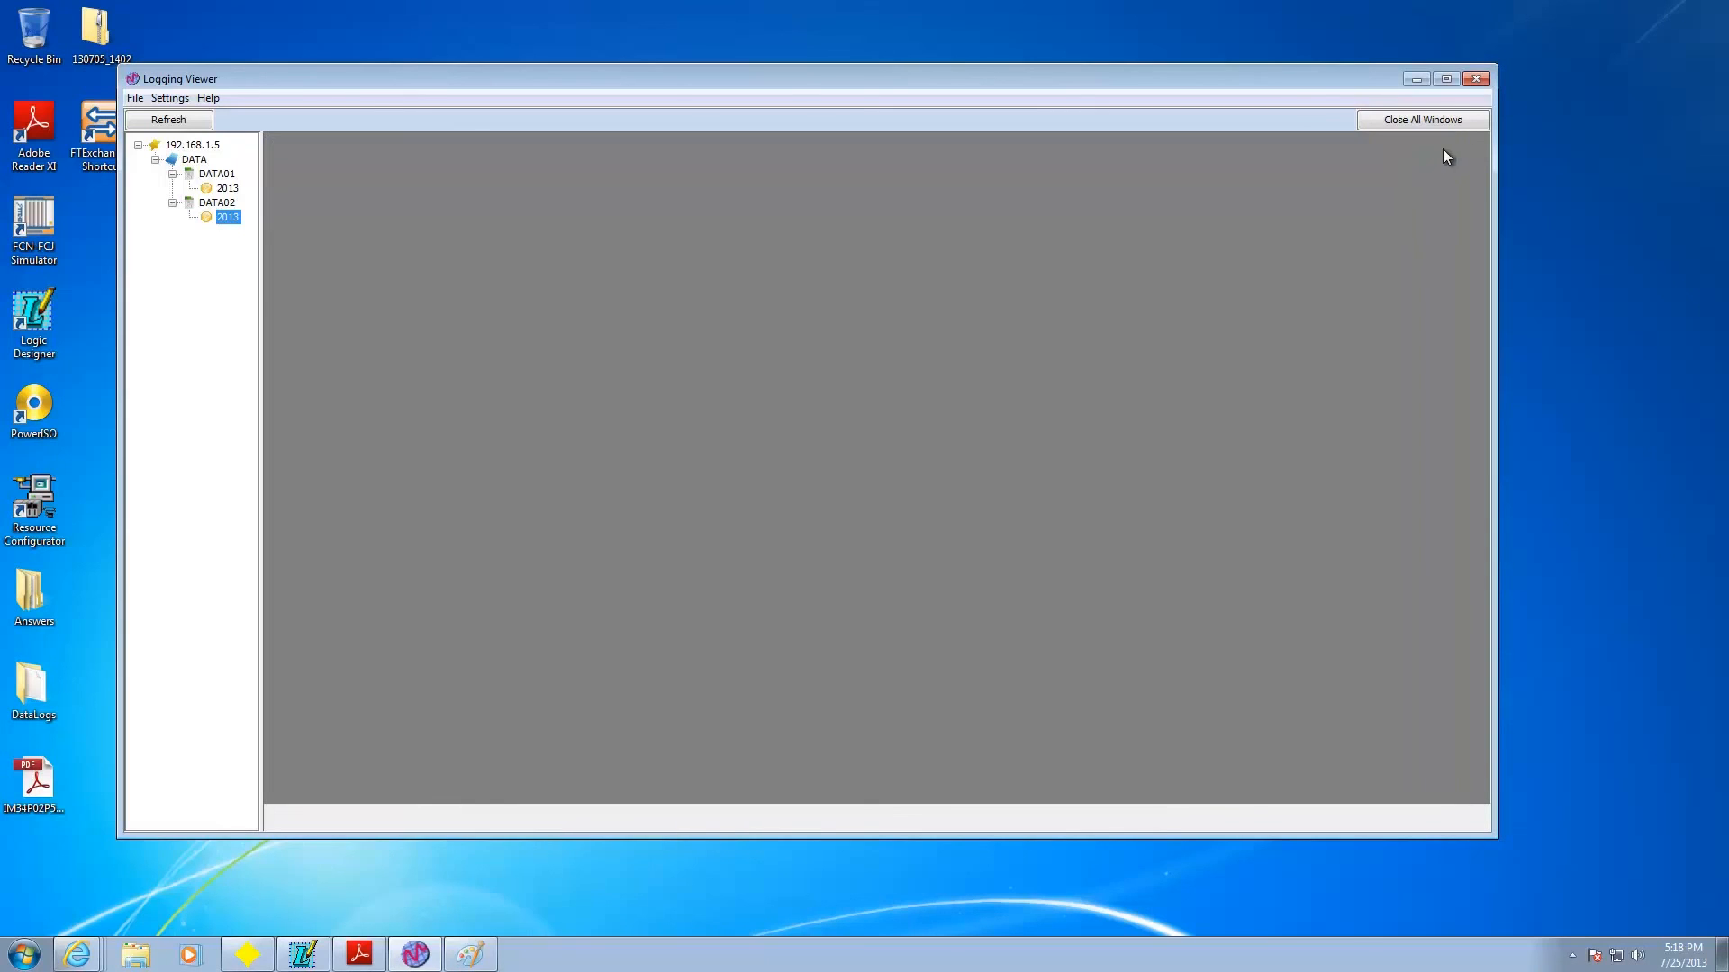
# Step: Close Logging Viewer and switch to Internet Explorer to show the InfoWell bulletin from yokogawa.com
pyautogui.click(1478, 81)
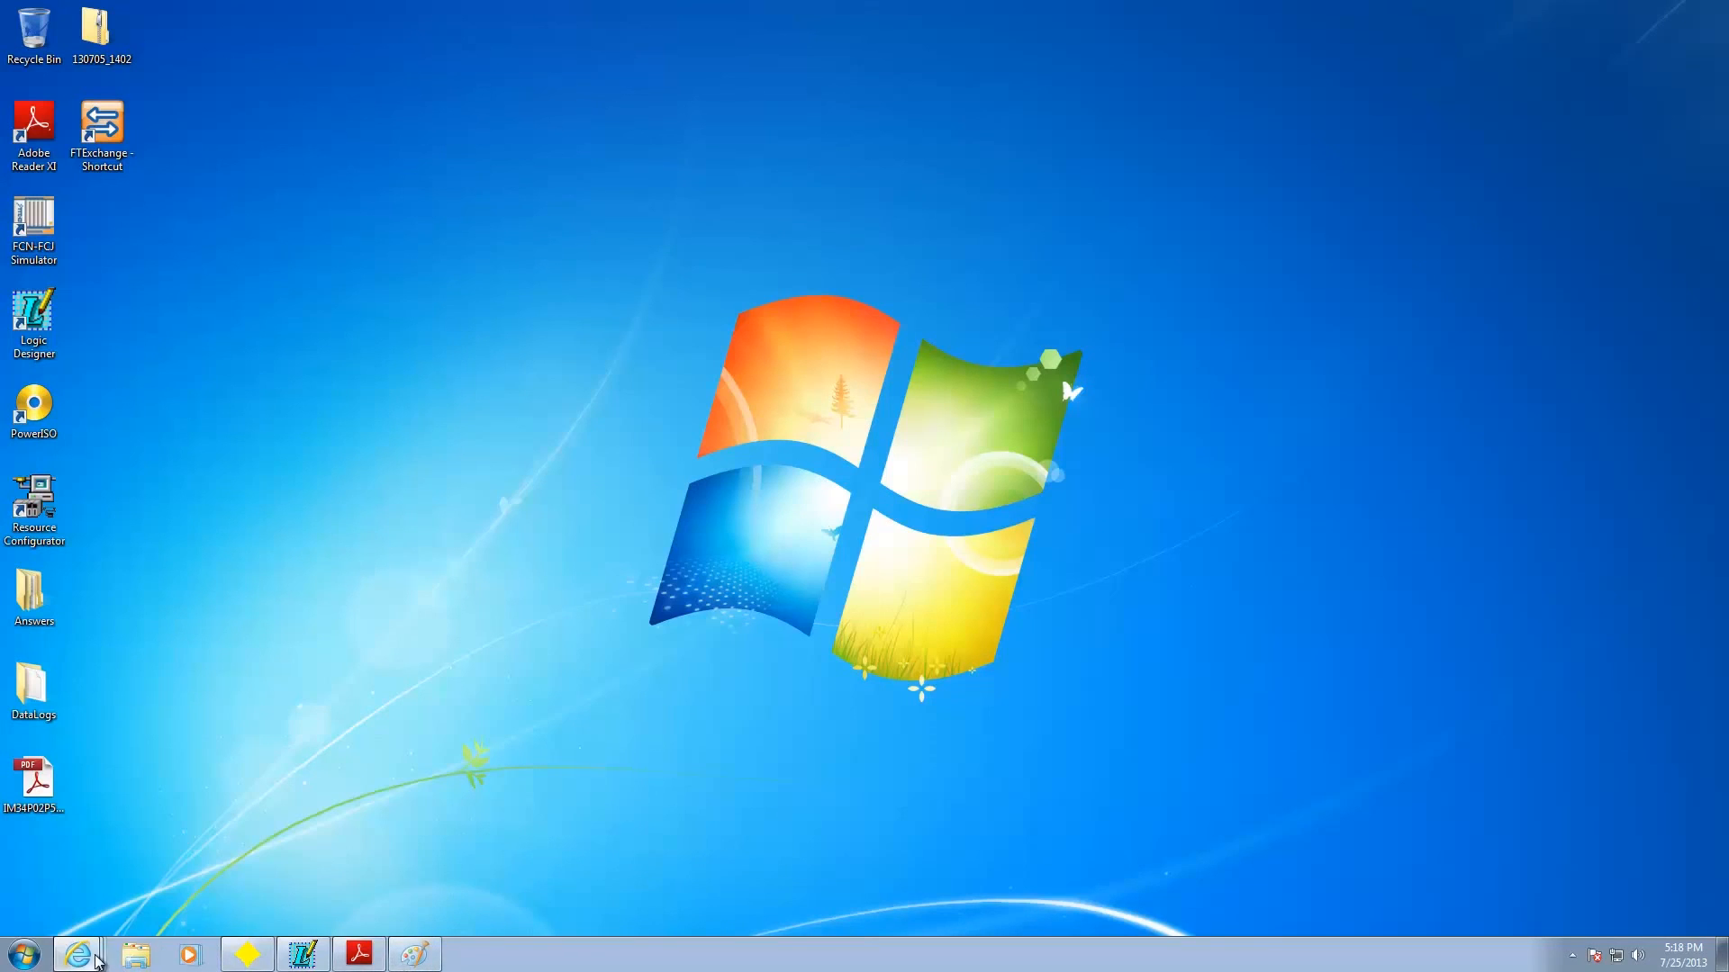
pyautogui.moveTo(97, 961)
pyautogui.click(223, 853)
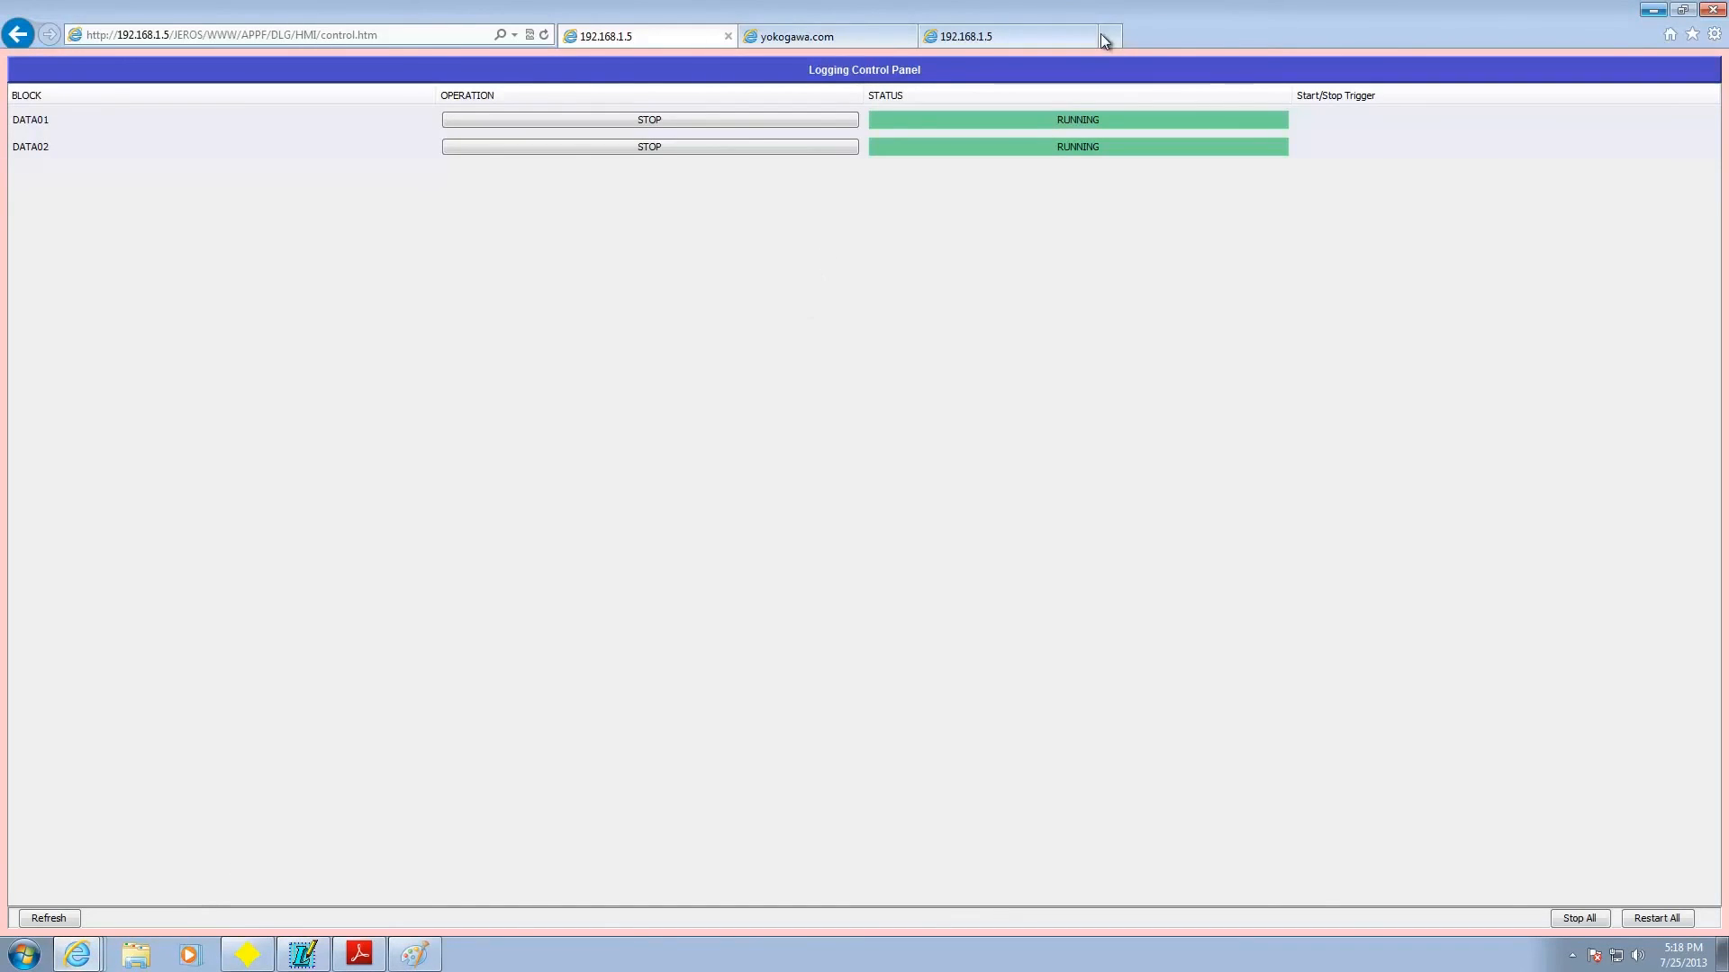
pyautogui.click(830, 39)
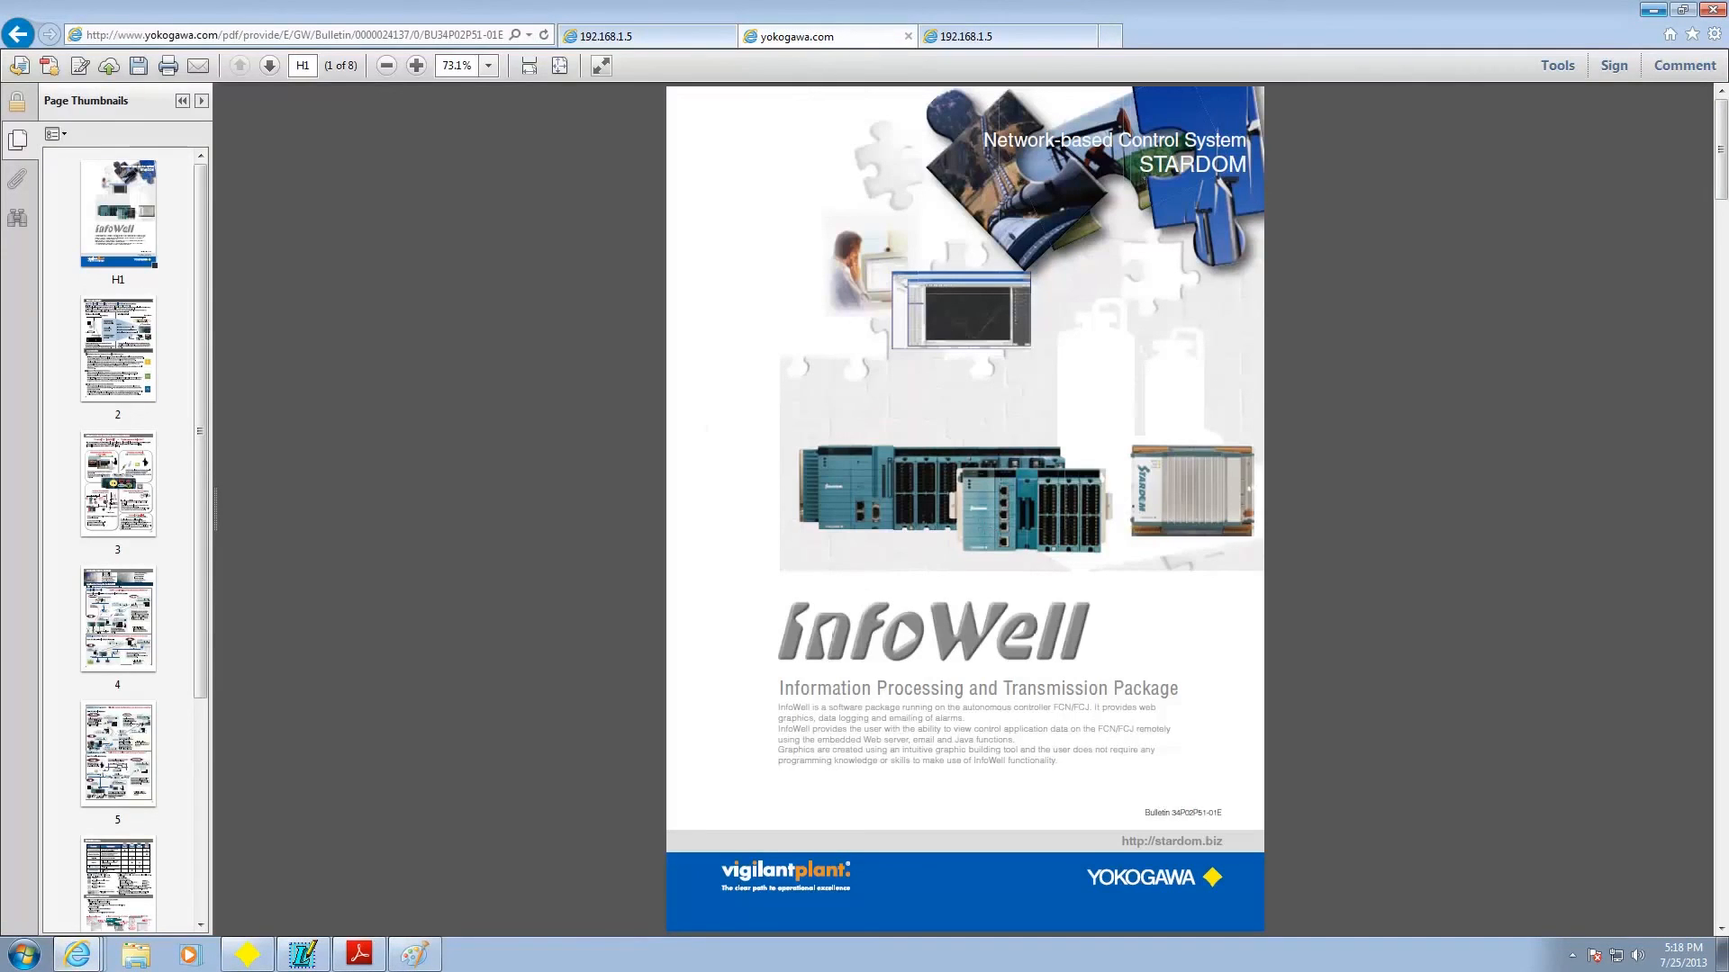